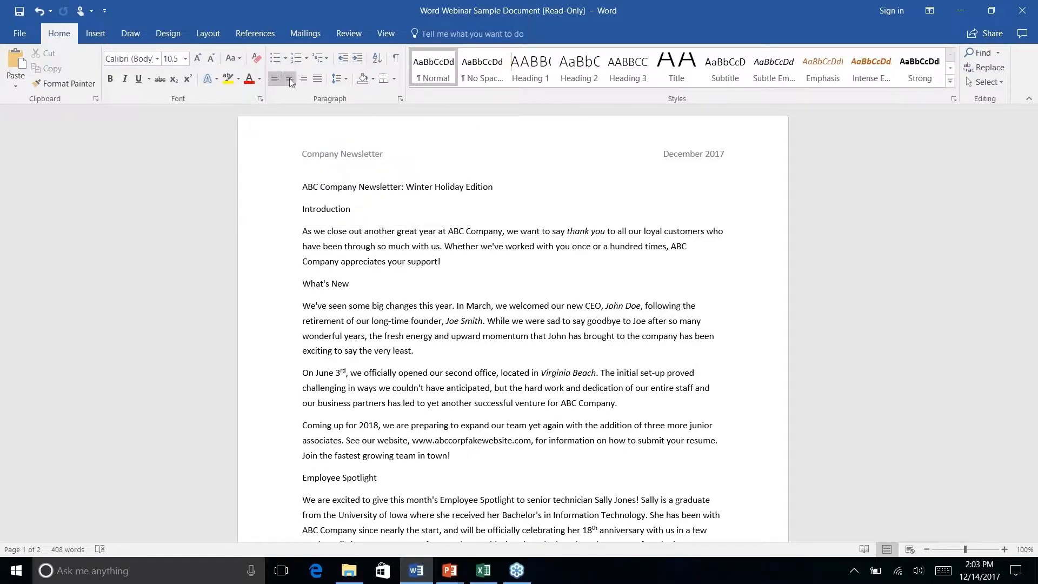
Step: Show the Quick Access Toolbar below the ribbon
right_click(271, 82)
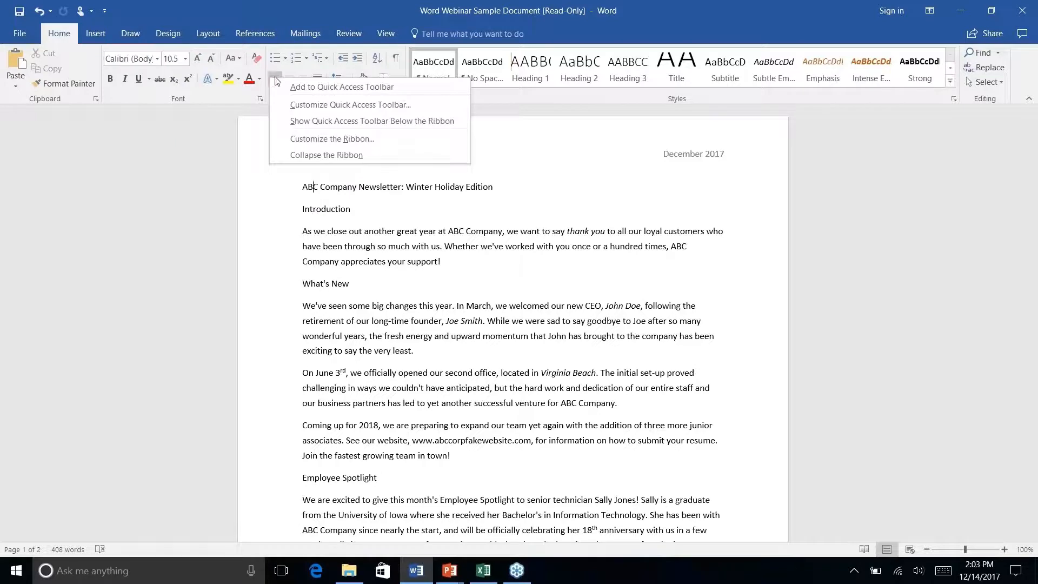
click(354, 122)
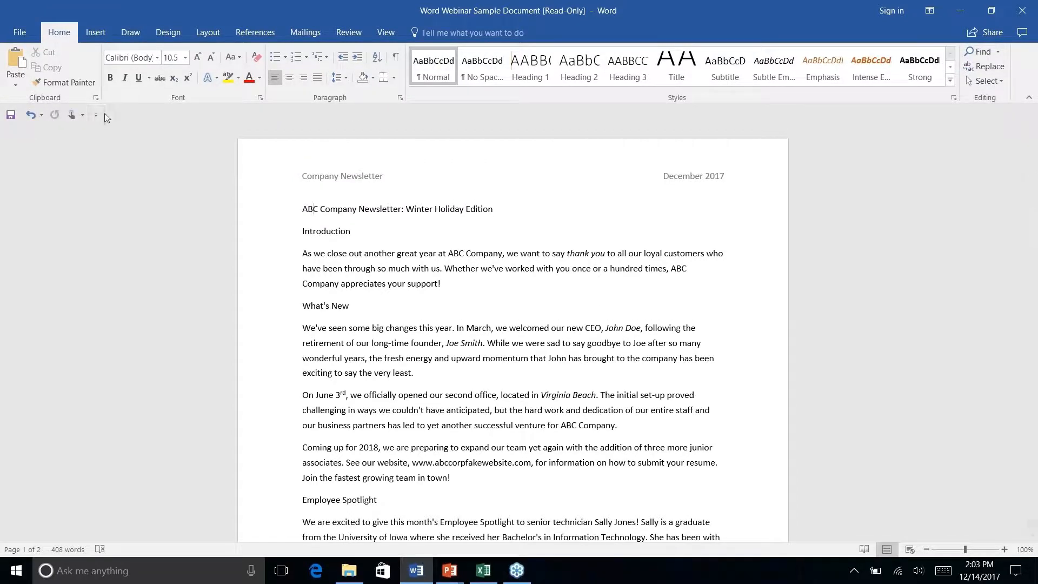
right_click(274, 79)
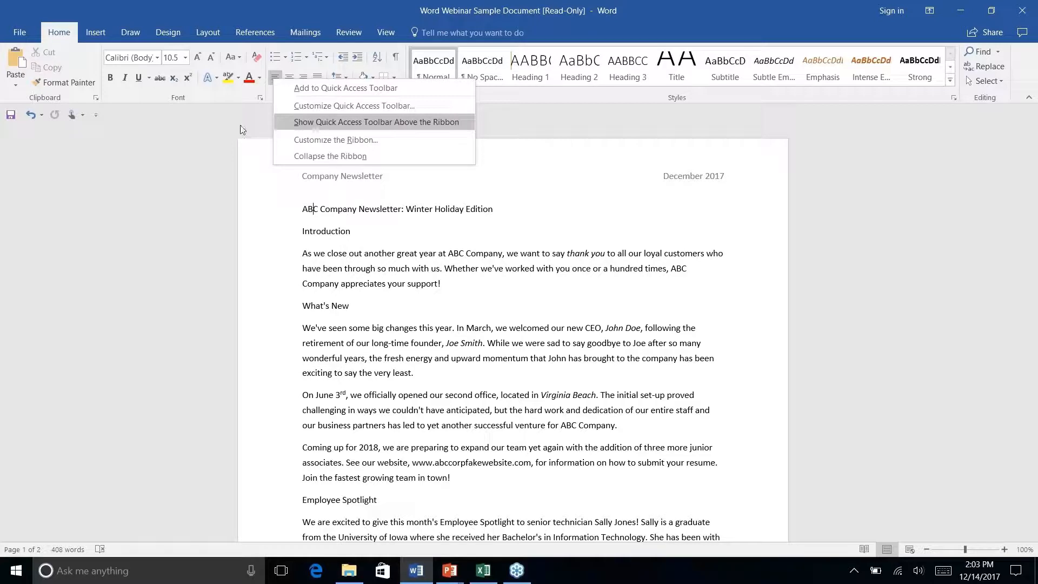
click(128, 114)
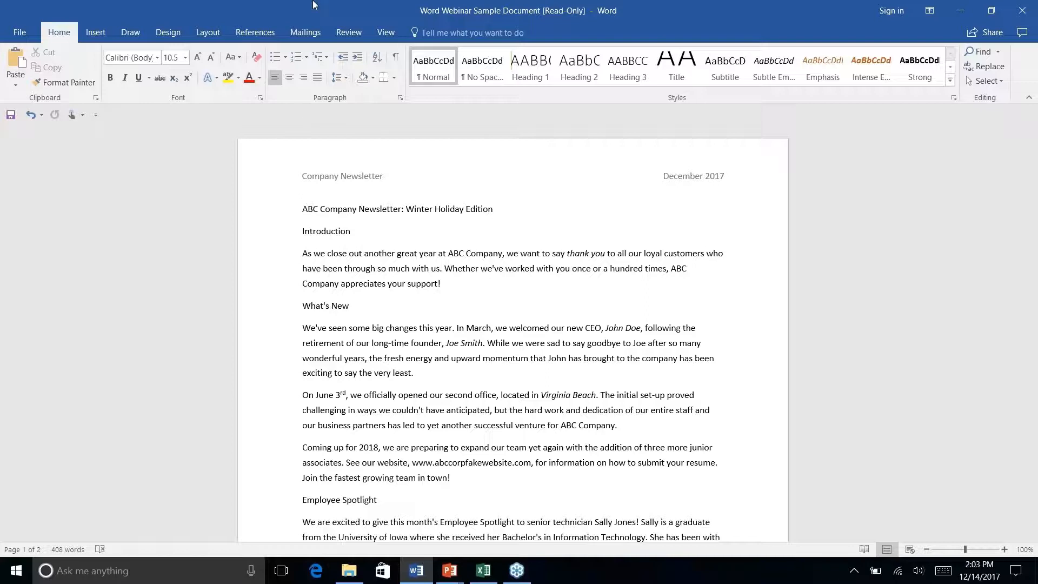
click(530, 67)
click(433, 67)
right_click(676, 71)
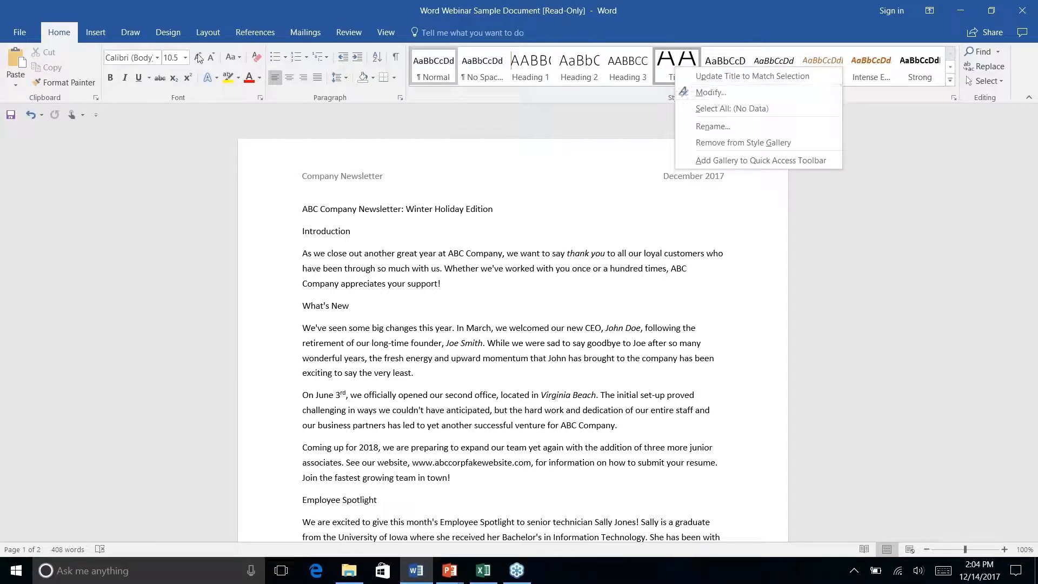
right_click(283, 56)
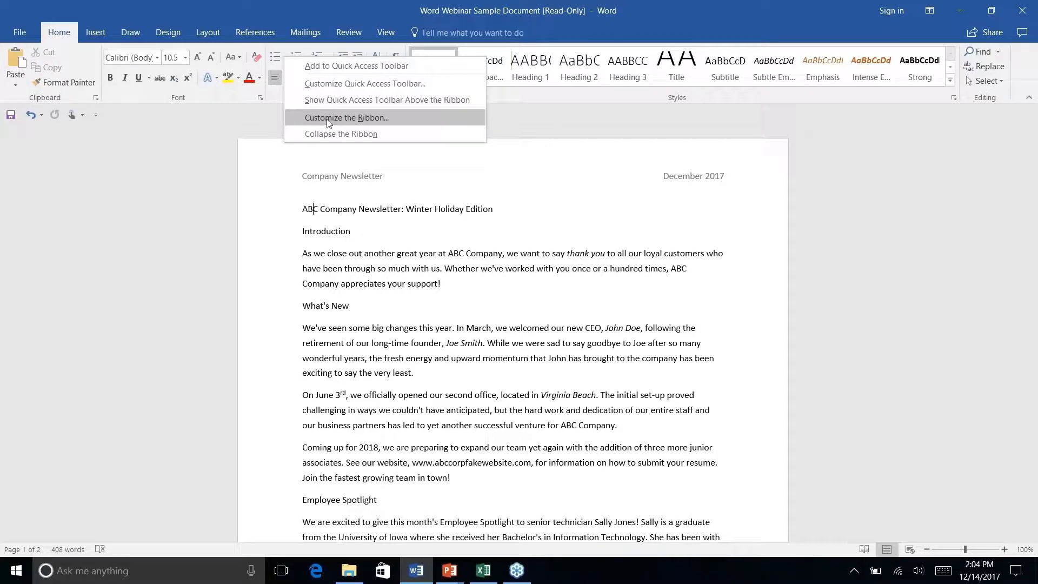
click(112, 111)
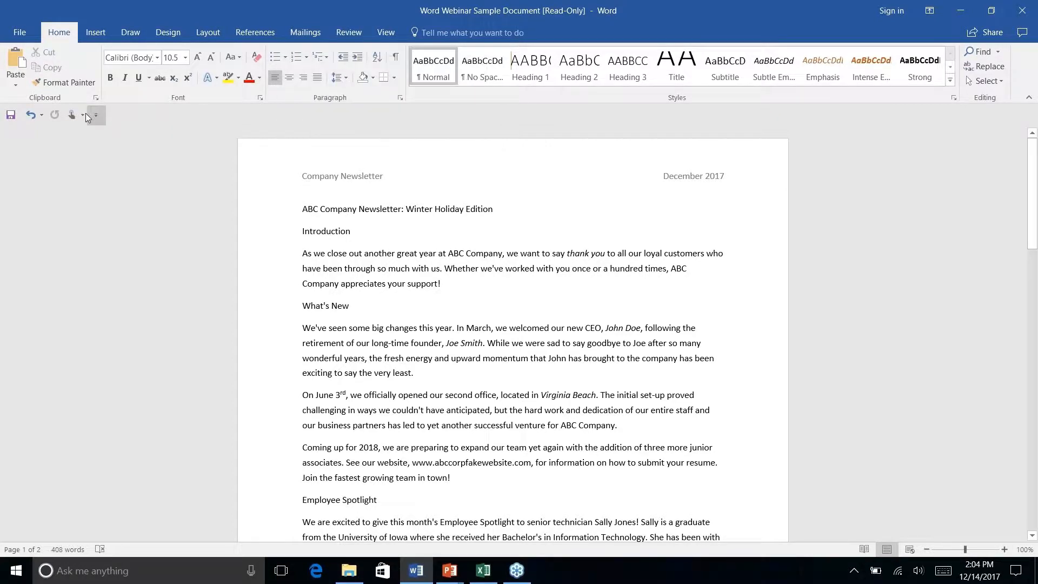
Step: Collapse the ribbon to its tab names and temporarily reveal the View commands
click(1029, 97)
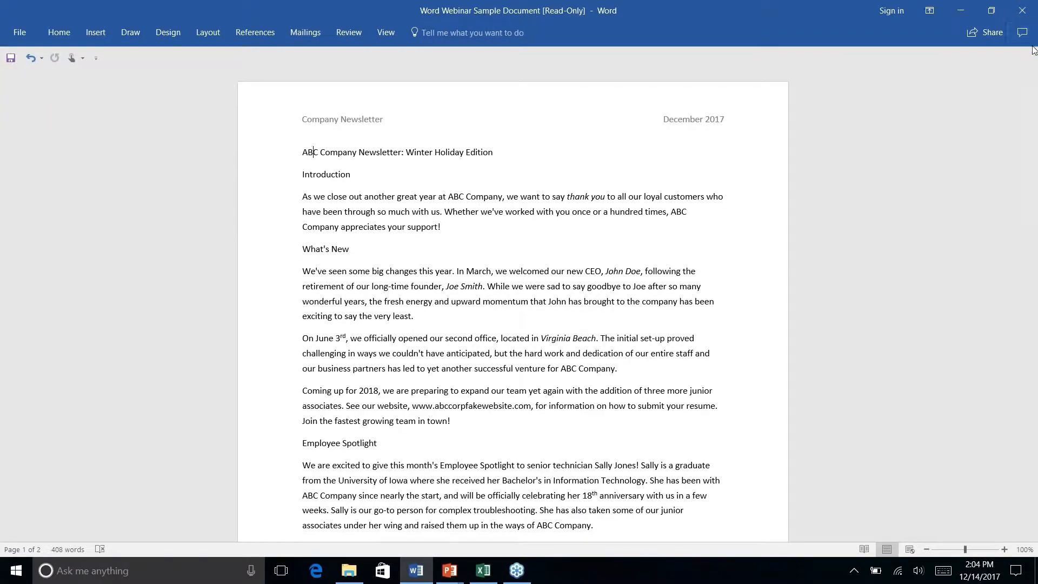
click(396, 31)
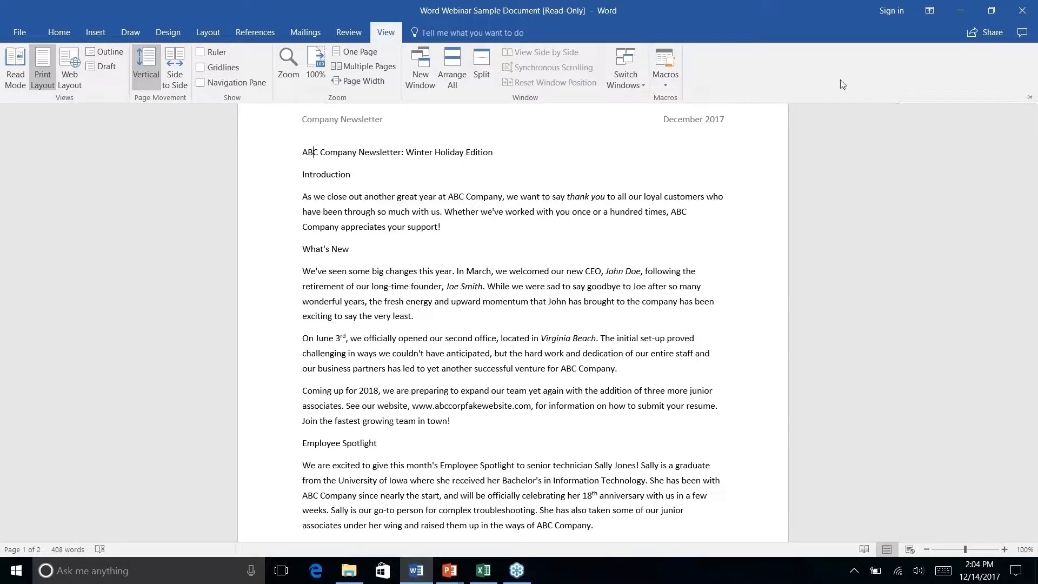
click(386, 33)
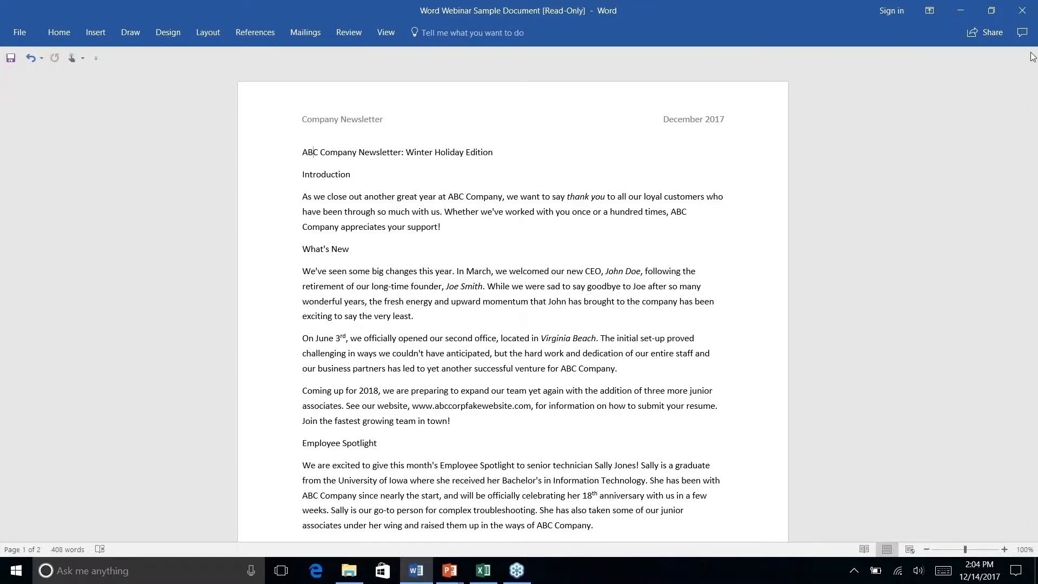
Step: Look through the Home, Insert, Draw, Design, Layout and References command groups one after another
click(170, 32)
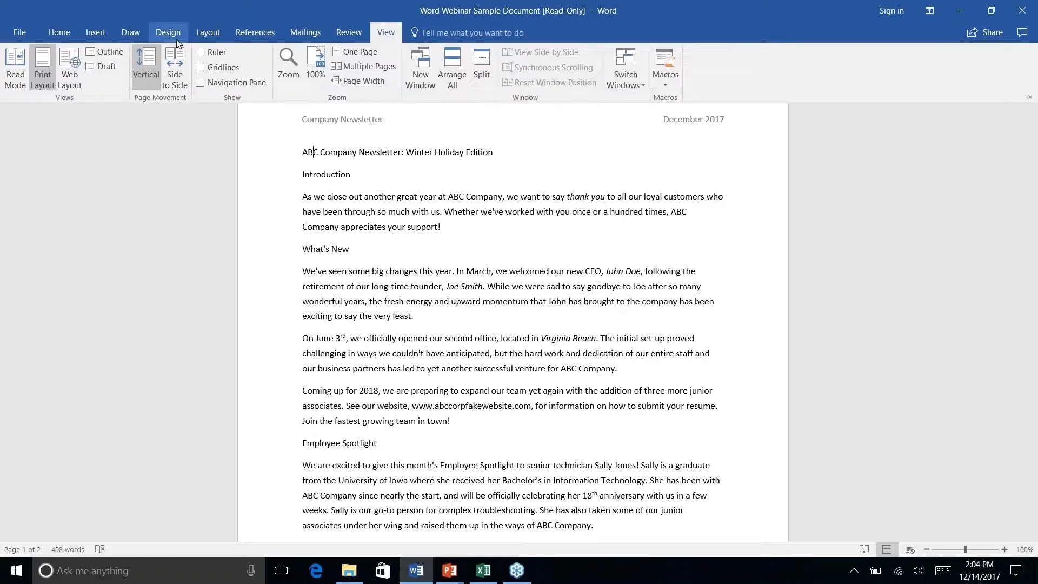
click(59, 33)
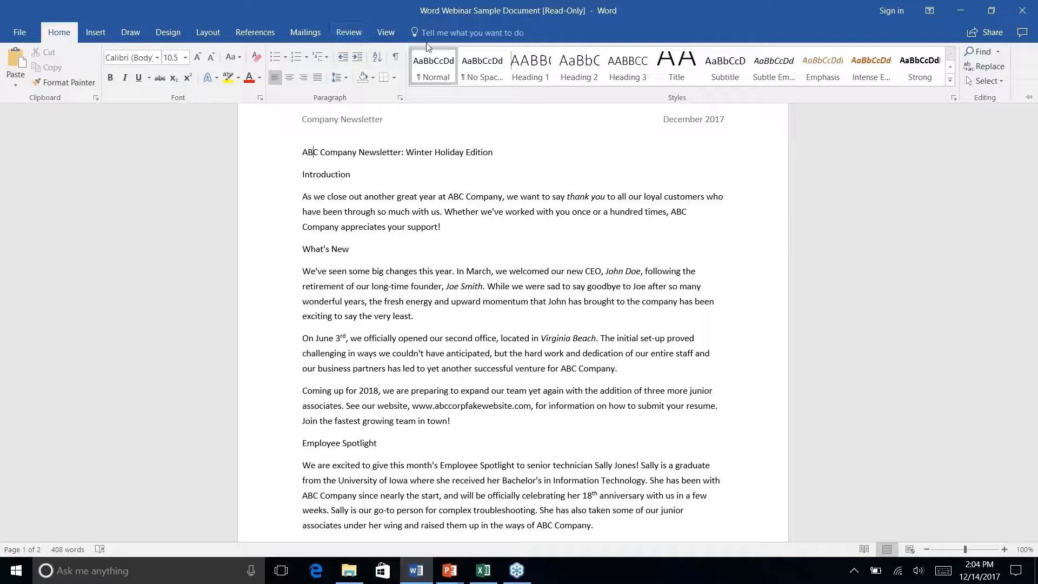
click(96, 34)
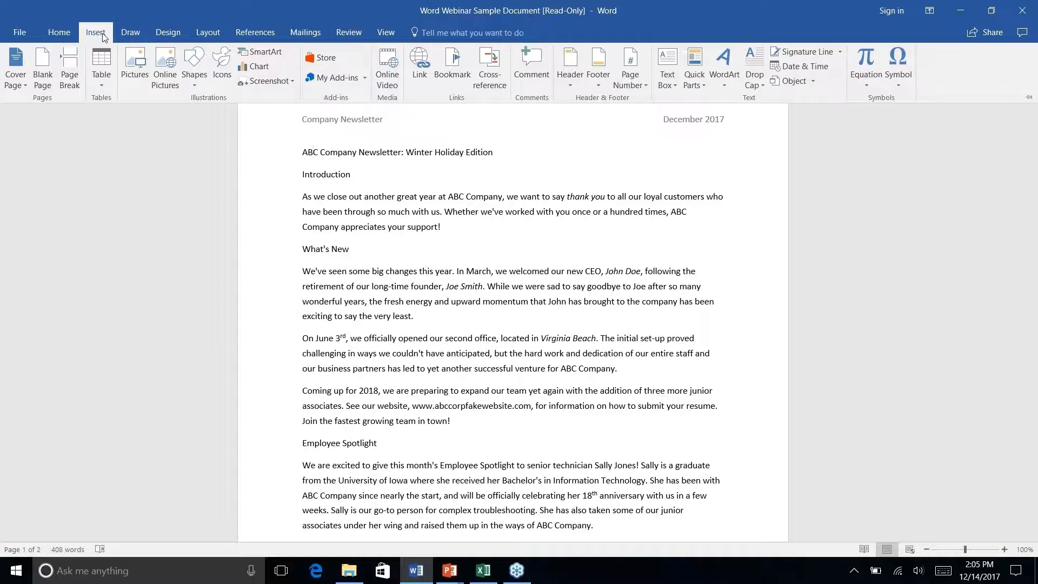
click(135, 34)
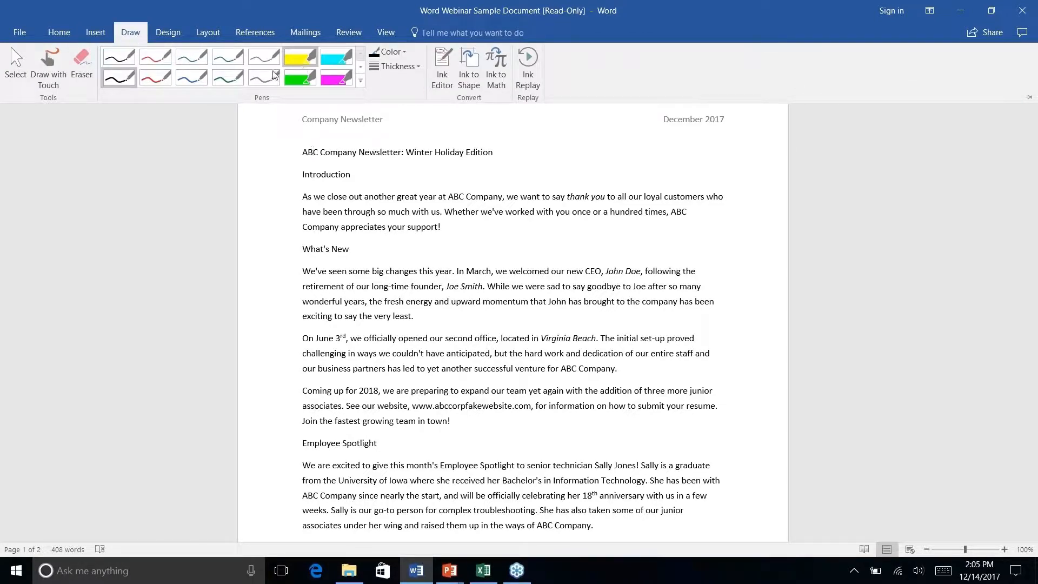
click(166, 34)
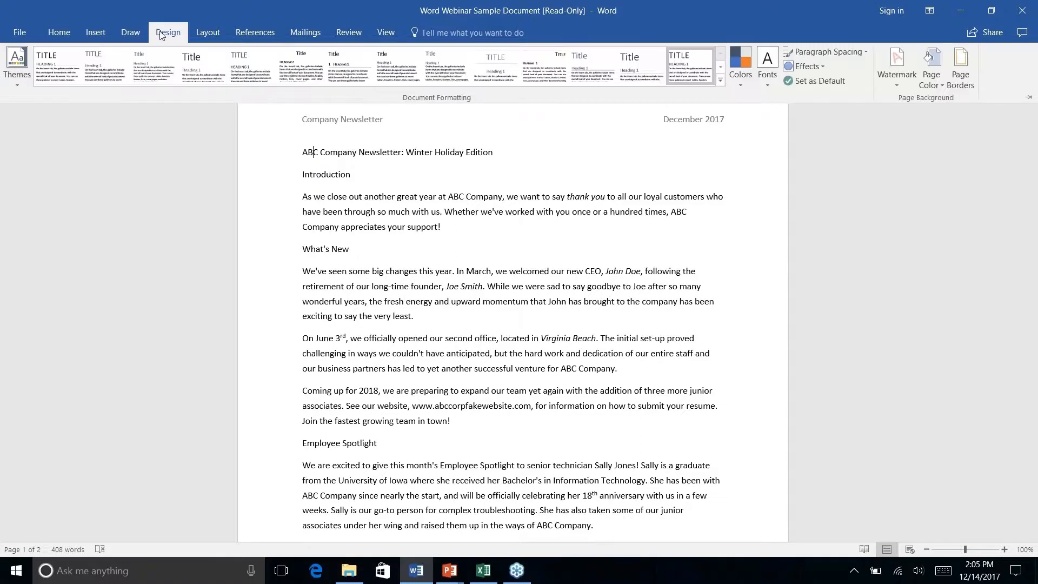
click(210, 33)
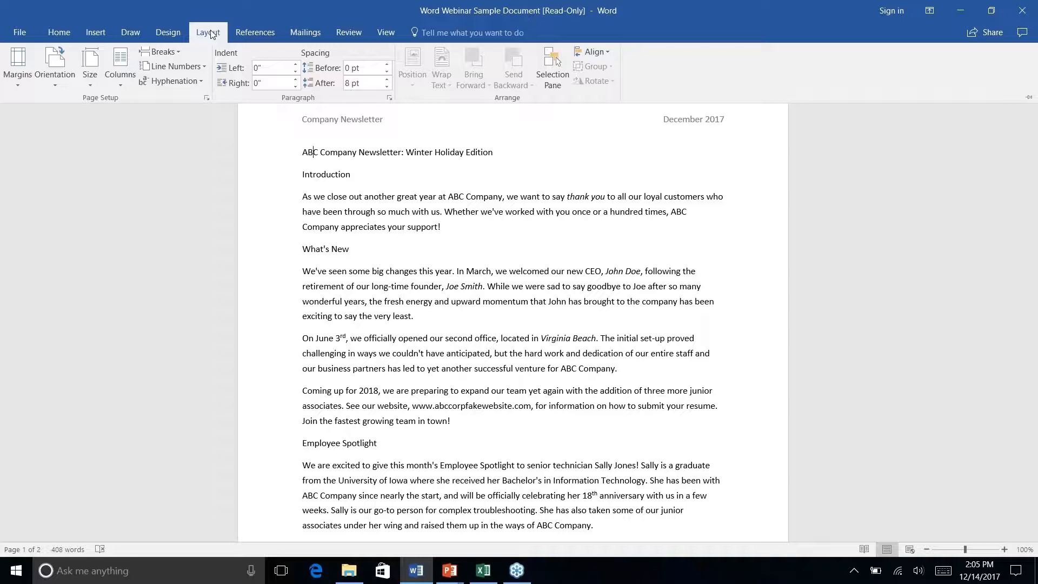
click(259, 36)
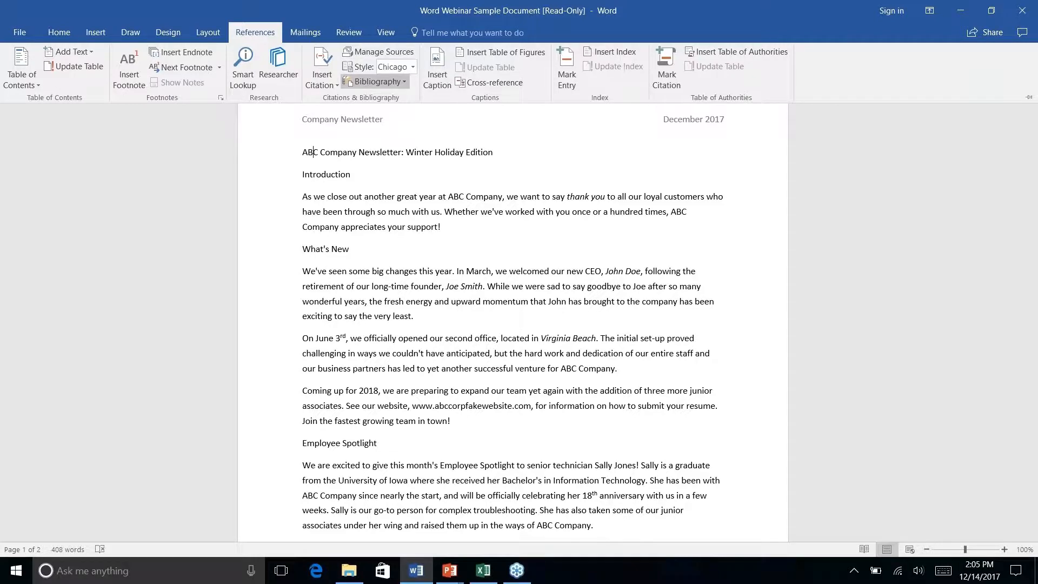
click(60, 33)
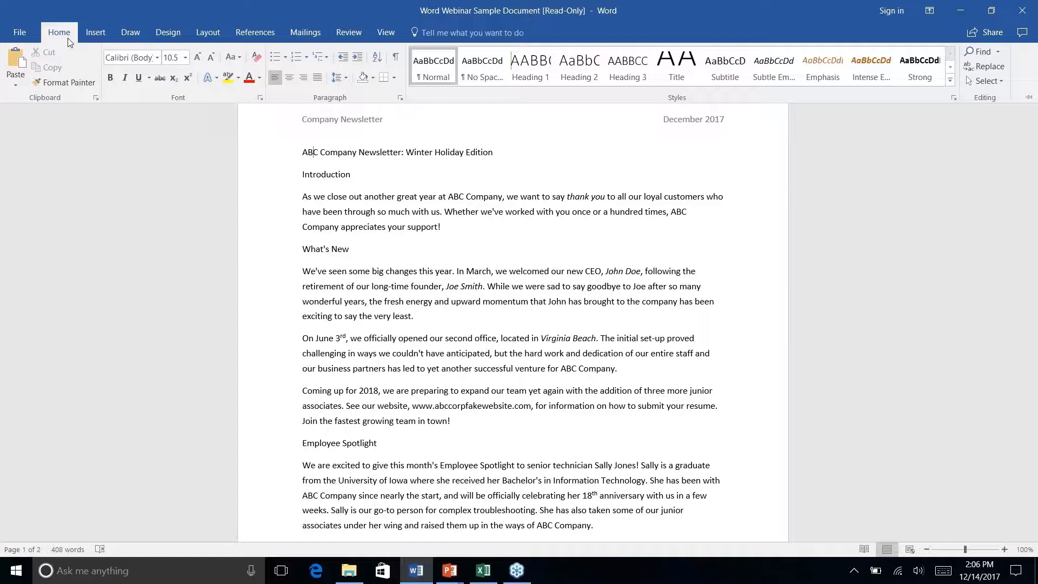
Step: Examine the popular commands and the Commands Not in the Ribbon in the ribbon customization options without changing anything
right_click(232, 78)
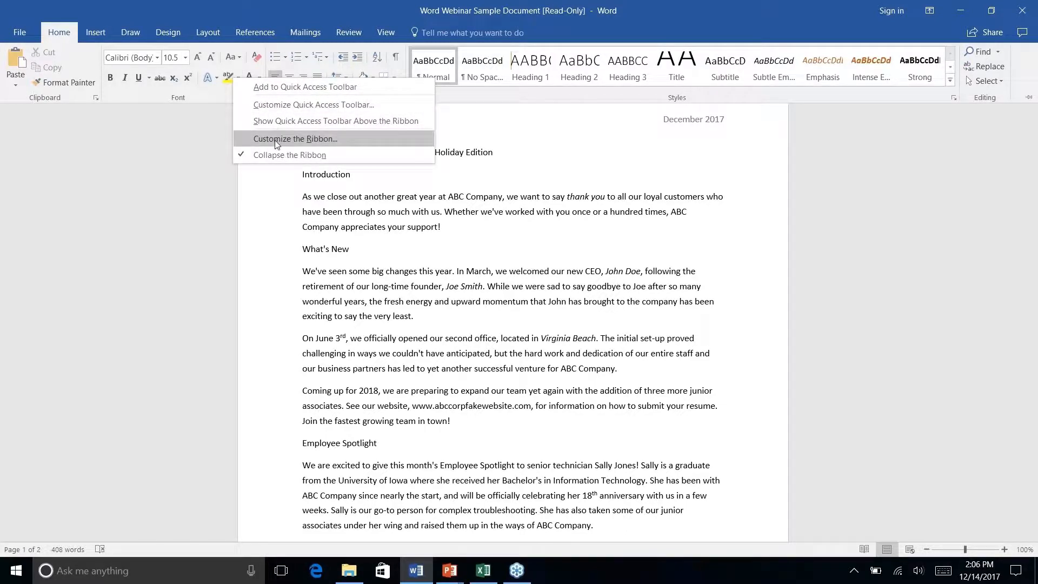
click(344, 133)
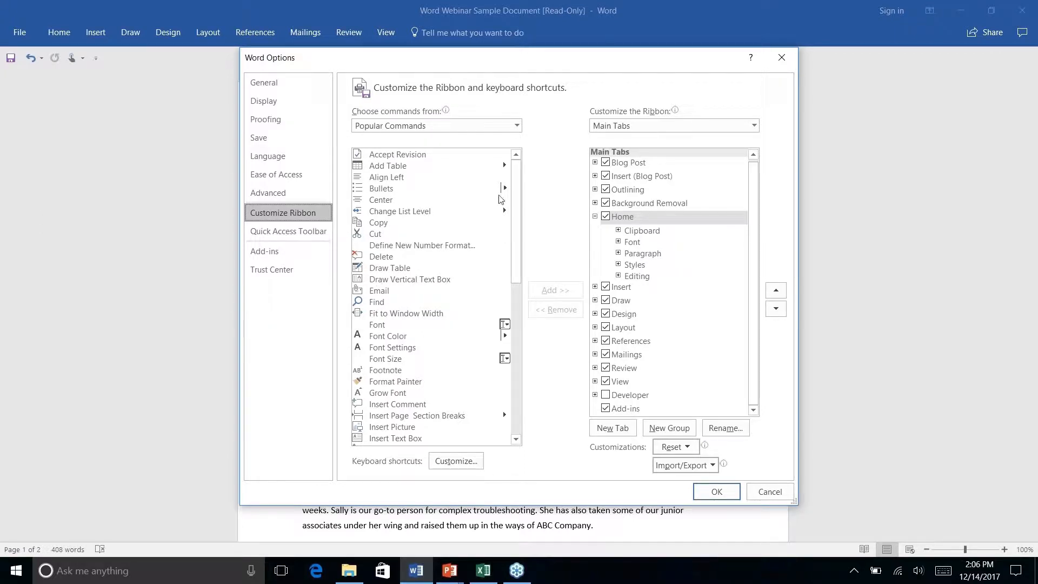
drag(515, 202, 500, 373)
click(517, 126)
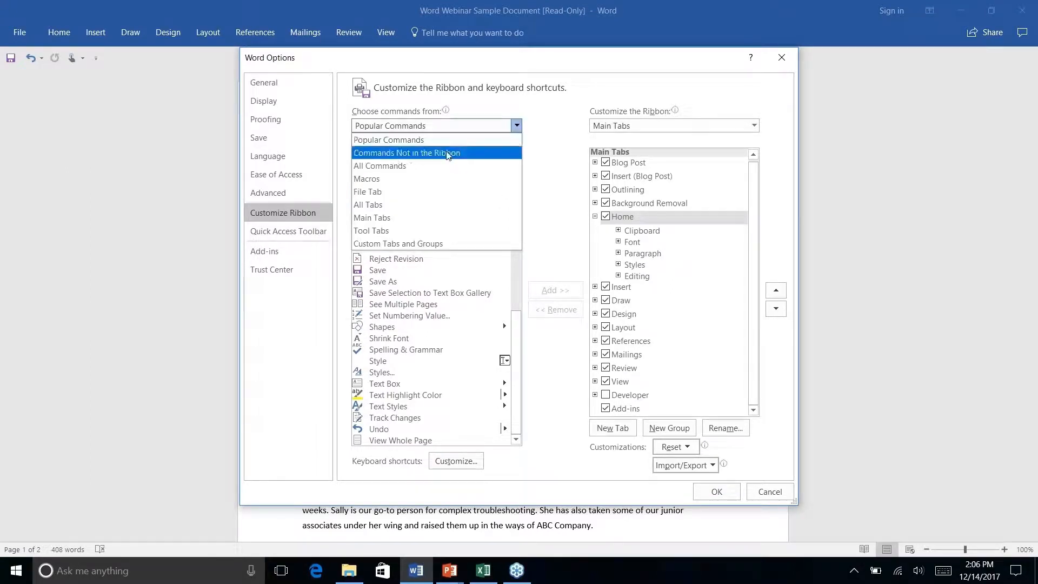
click(447, 154)
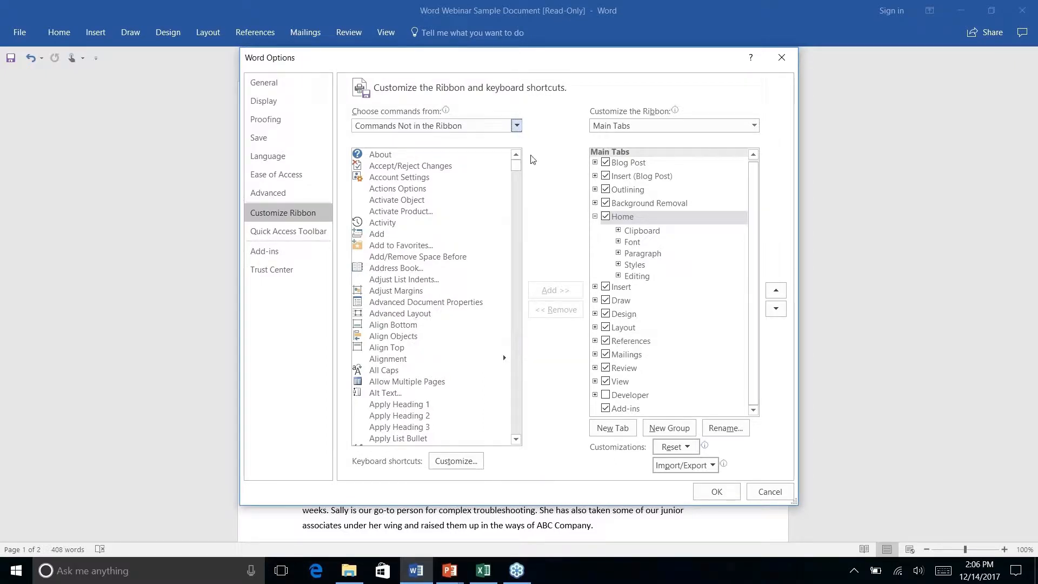
drag(513, 167, 510, 281)
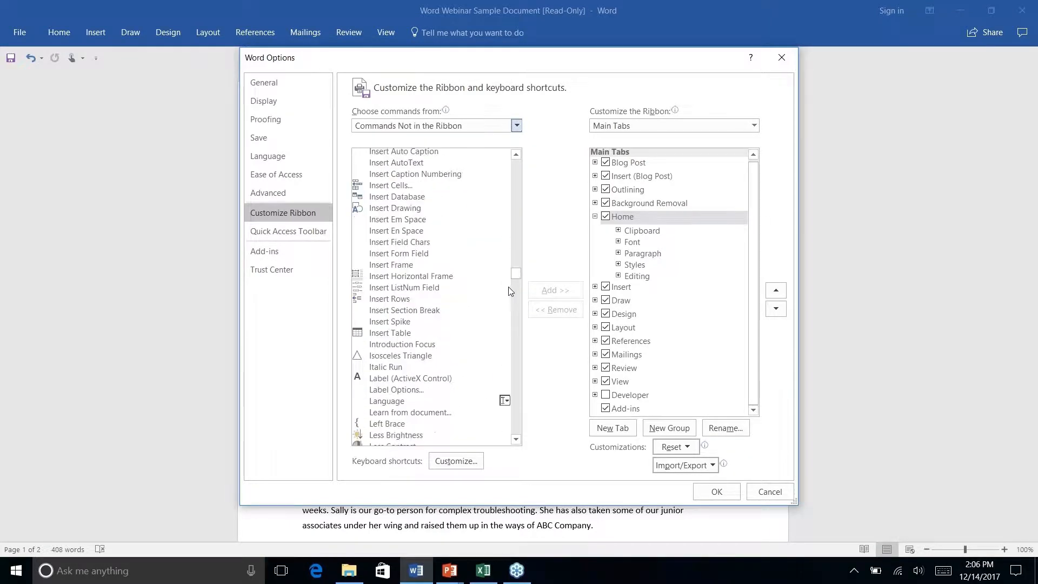
scroll(503, 291, down, 4)
scroll(445, 304, up, 9)
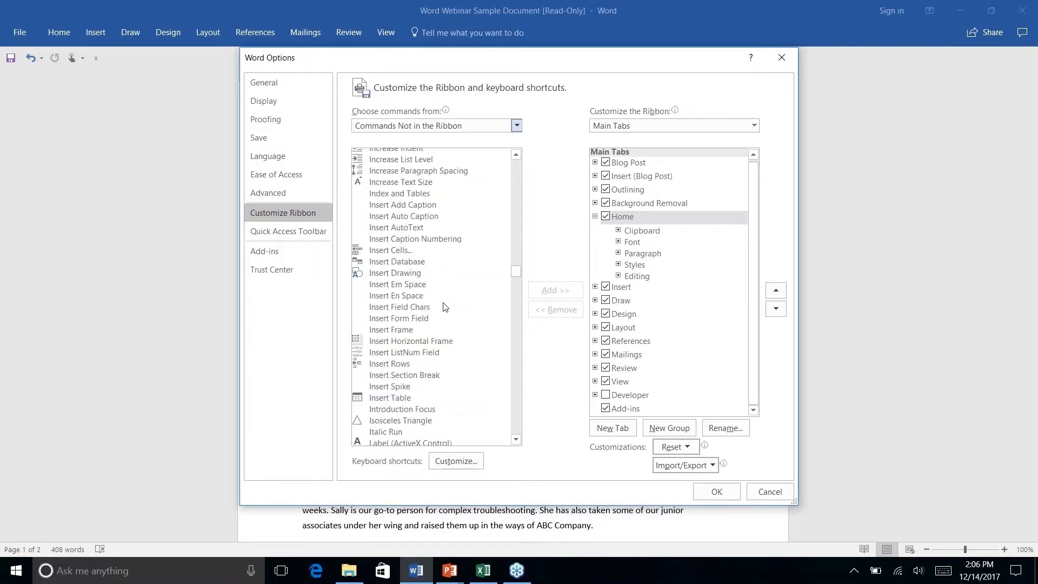
scroll(445, 307, up, 20)
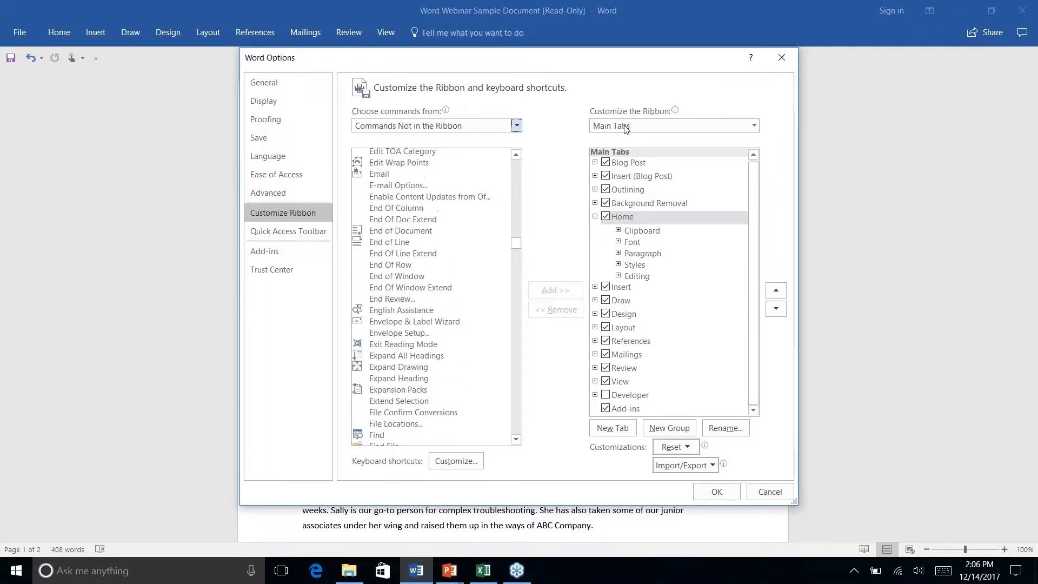
click(782, 57)
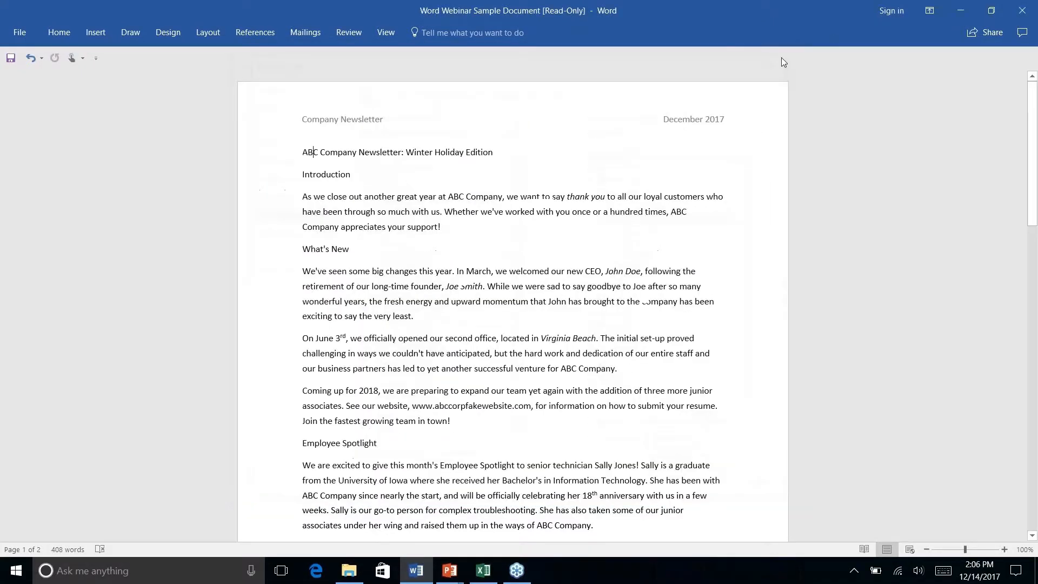
Step: Use the Tell Me search to find "add link", open Add a Hyperlink from it, and dismiss the hyperlink settings
click(446, 31)
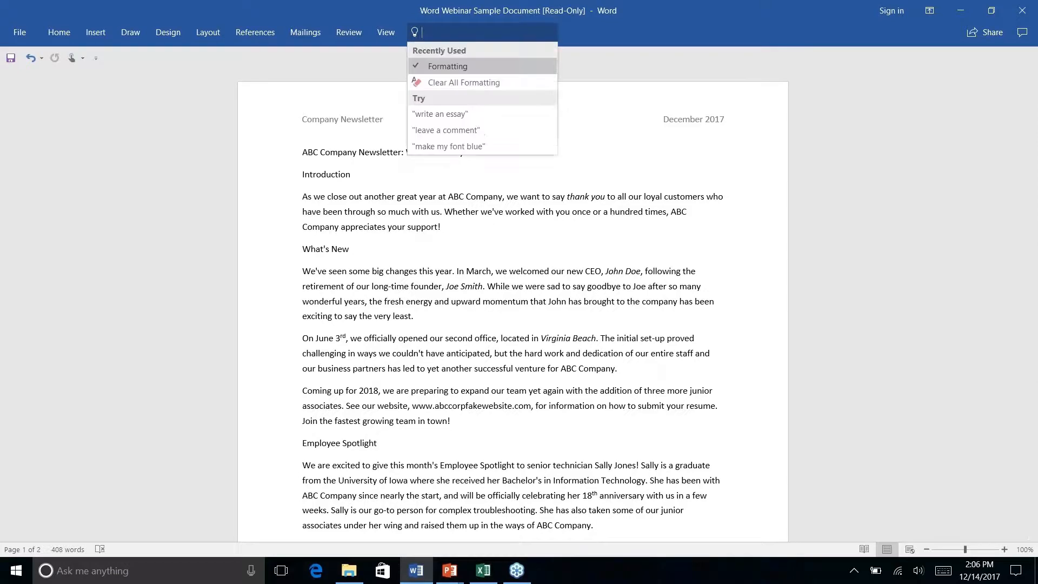
click(633, 29)
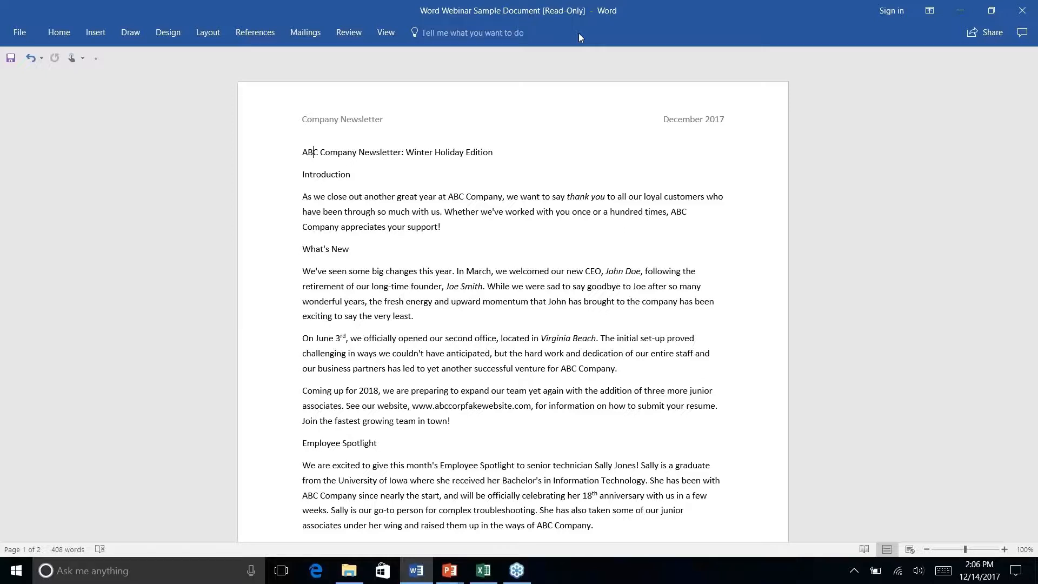
click(486, 34)
click(608, 27)
key(alt+q)
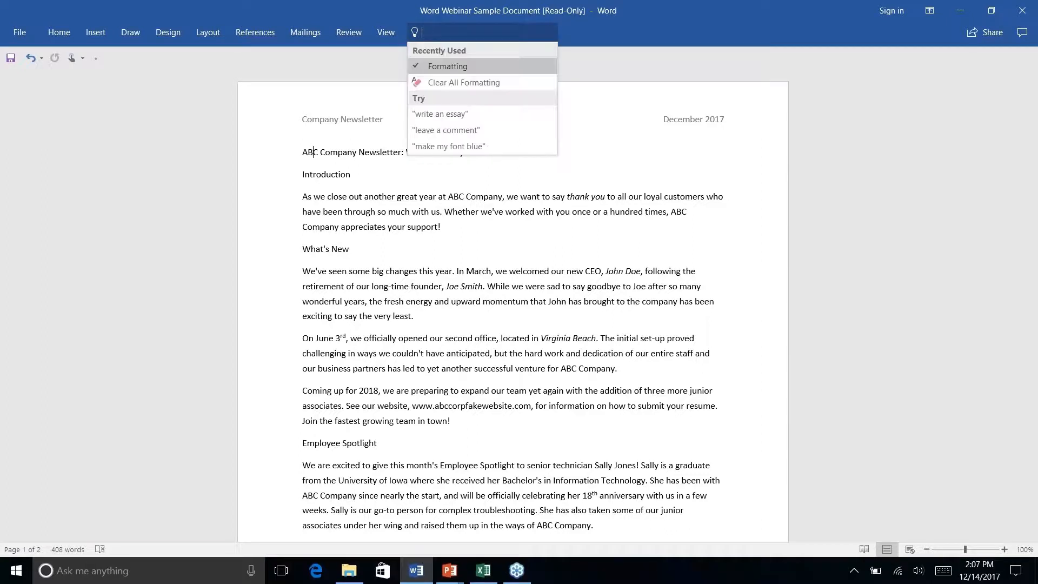
text(add link)
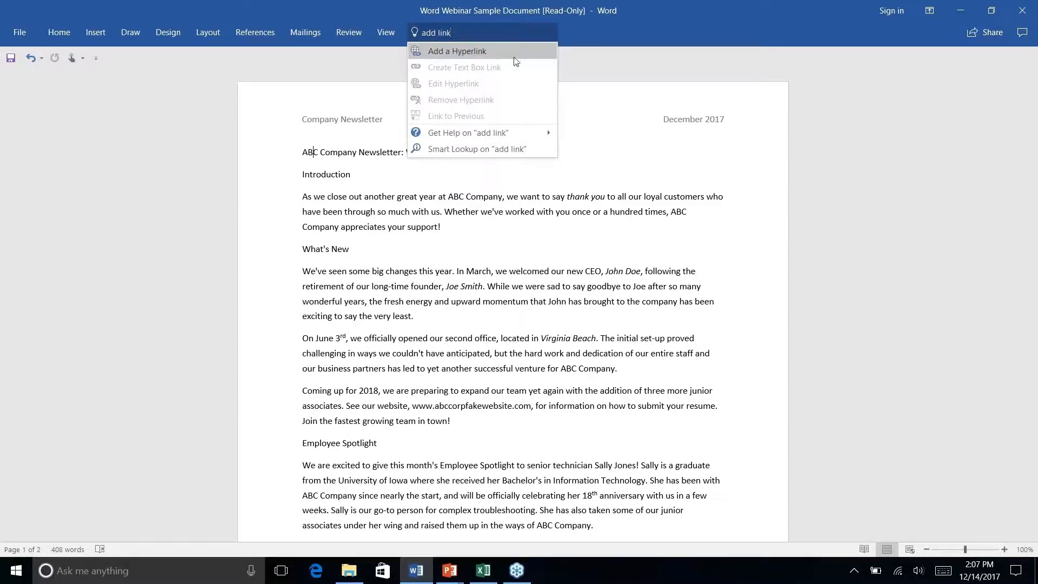
click(511, 51)
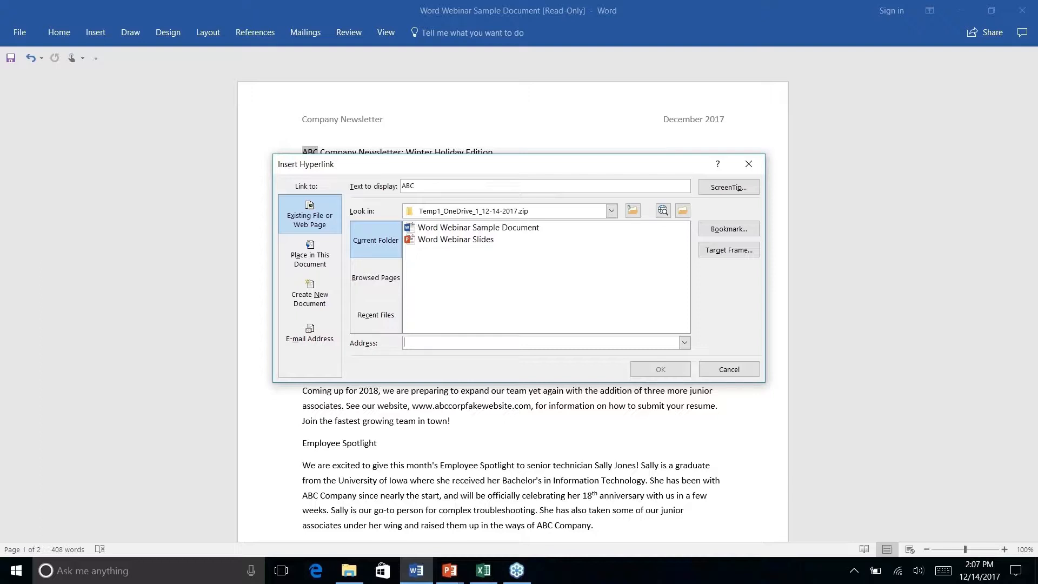
click(749, 163)
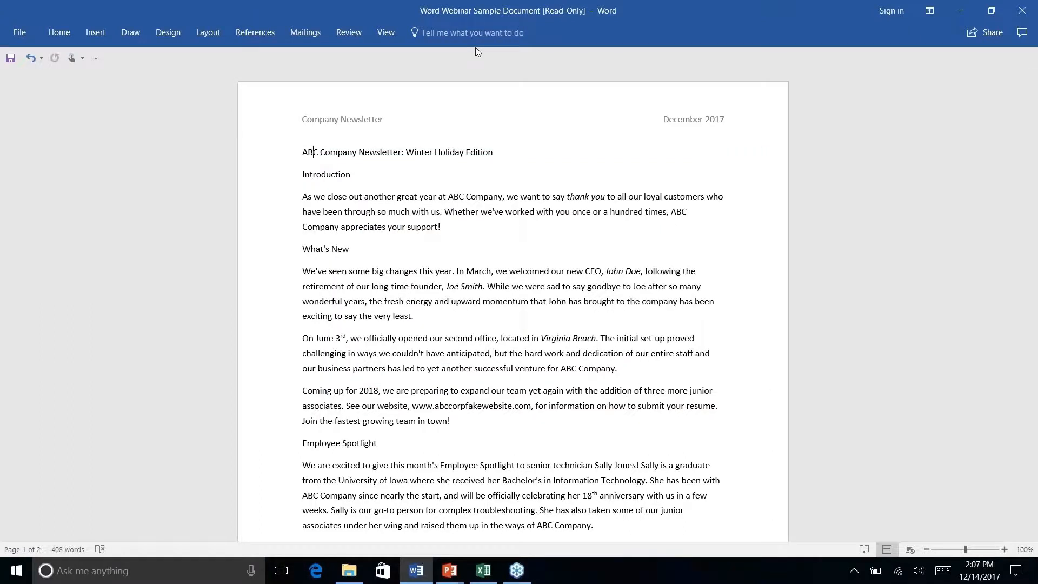
click(474, 33)
click(728, 60)
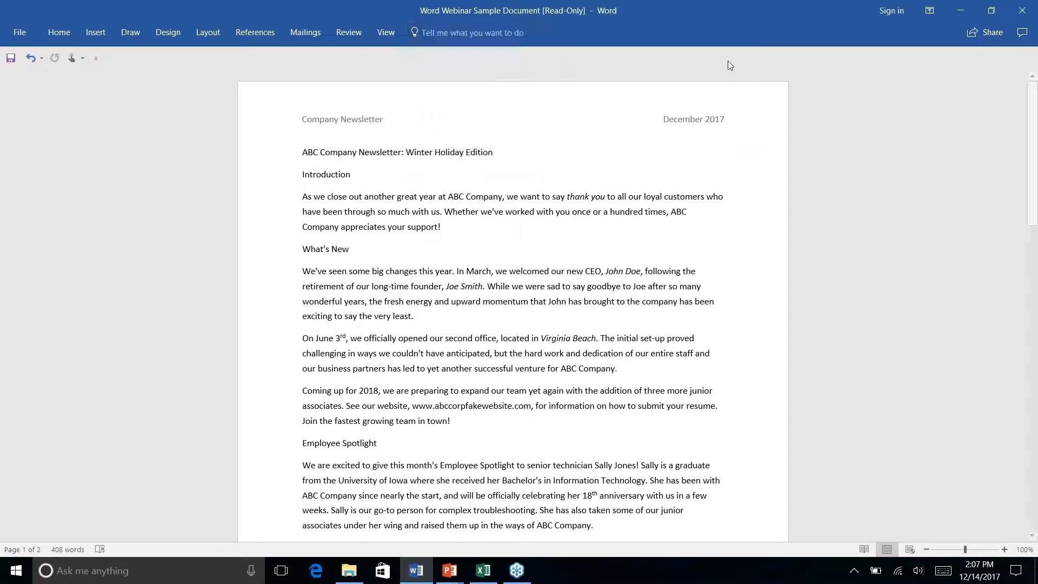
click(58, 38)
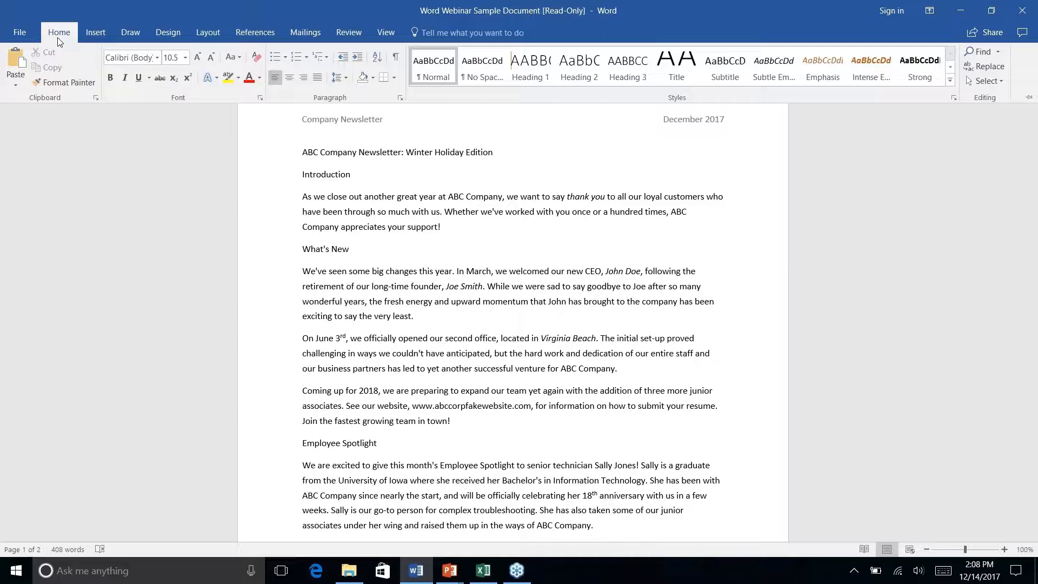
key(alt+Tab)
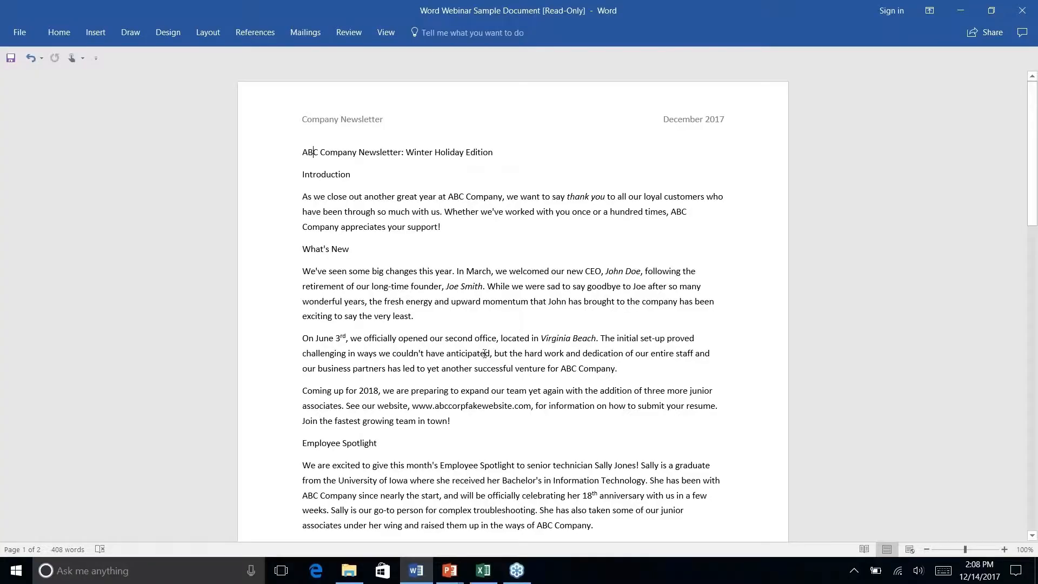
Step: Skim through the newsletter's sections and place the cursor at the end of the Windows 3.0 sentence under History Lesson
scroll(485, 353, down, 9)
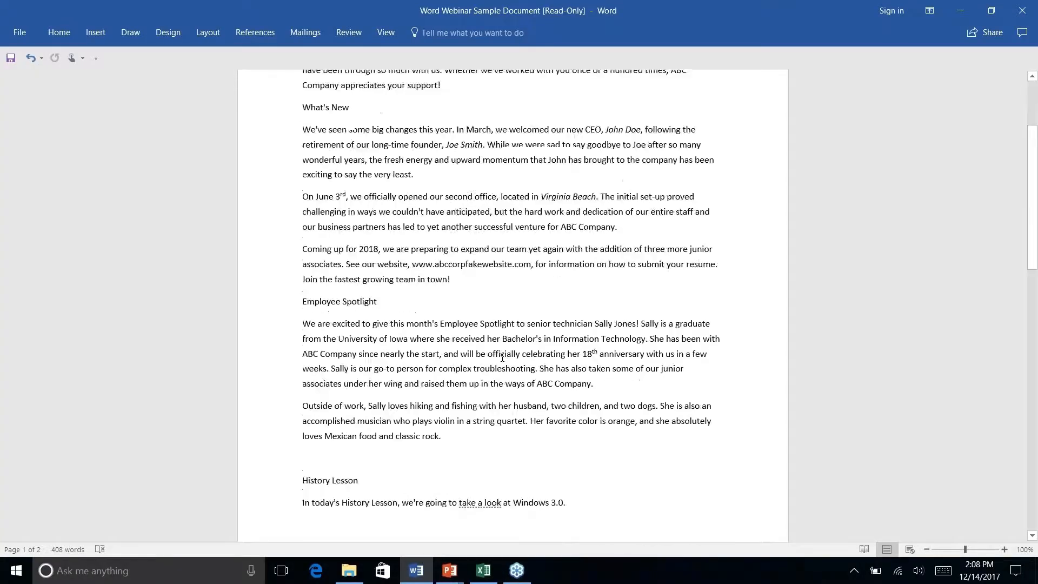
scroll(485, 353, up, 2)
scroll(513, 305, up, 10)
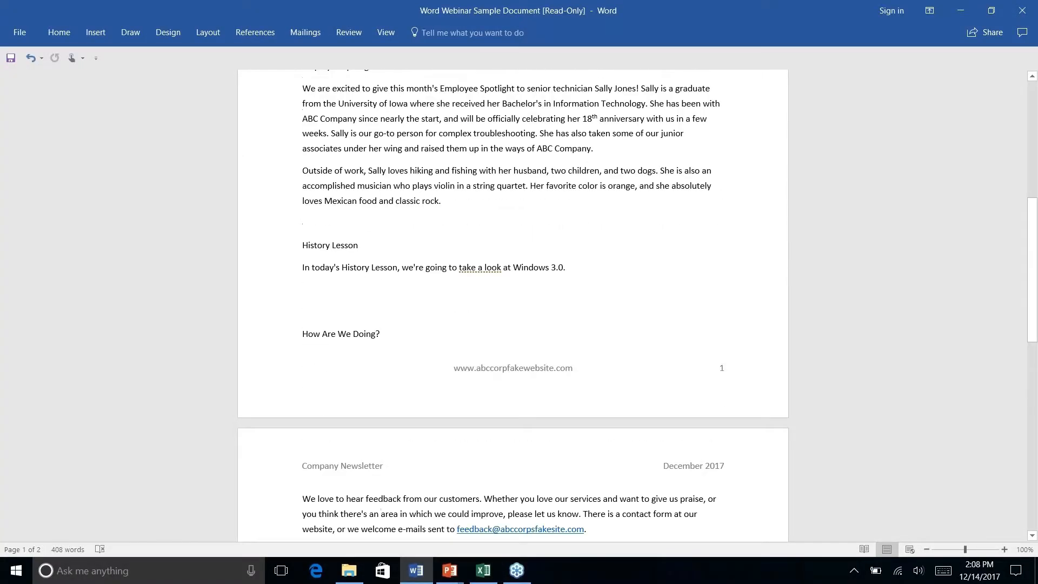
scroll(513, 306, down, 1)
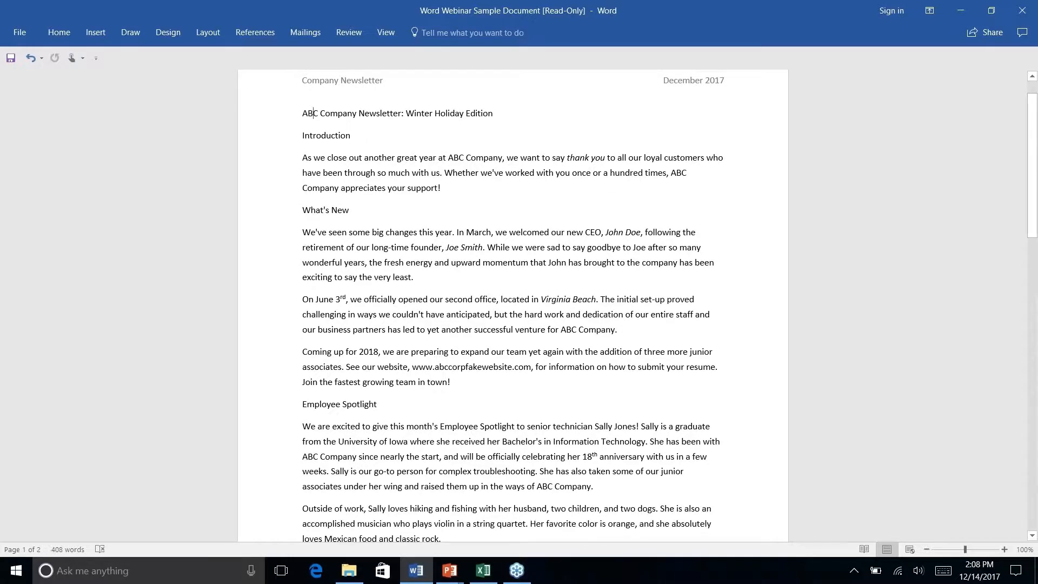
scroll(513, 356, down, 7)
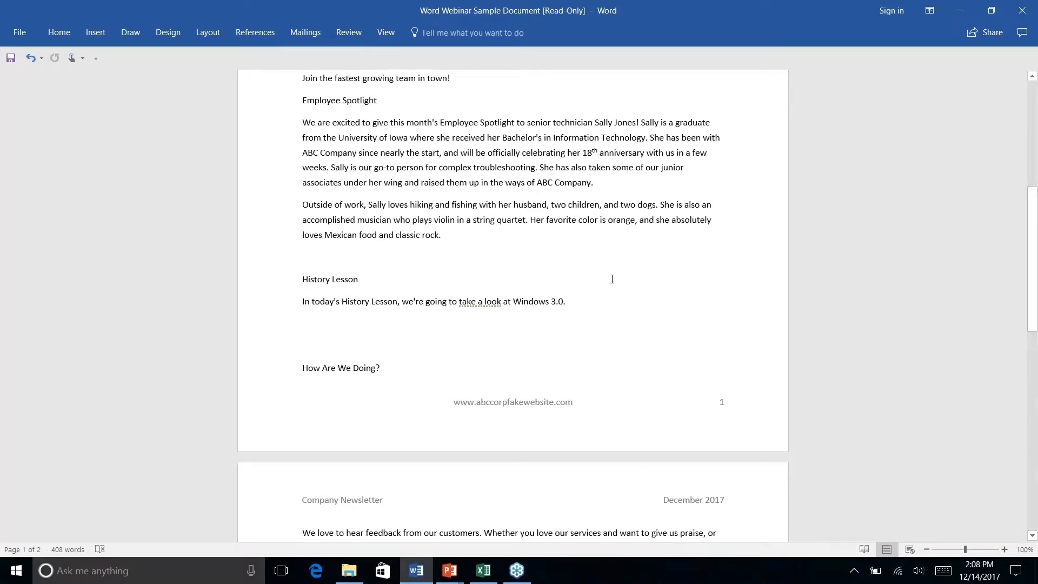
click(579, 305)
scroll(512, 306, down, 5)
scroll(513, 305, up, 13)
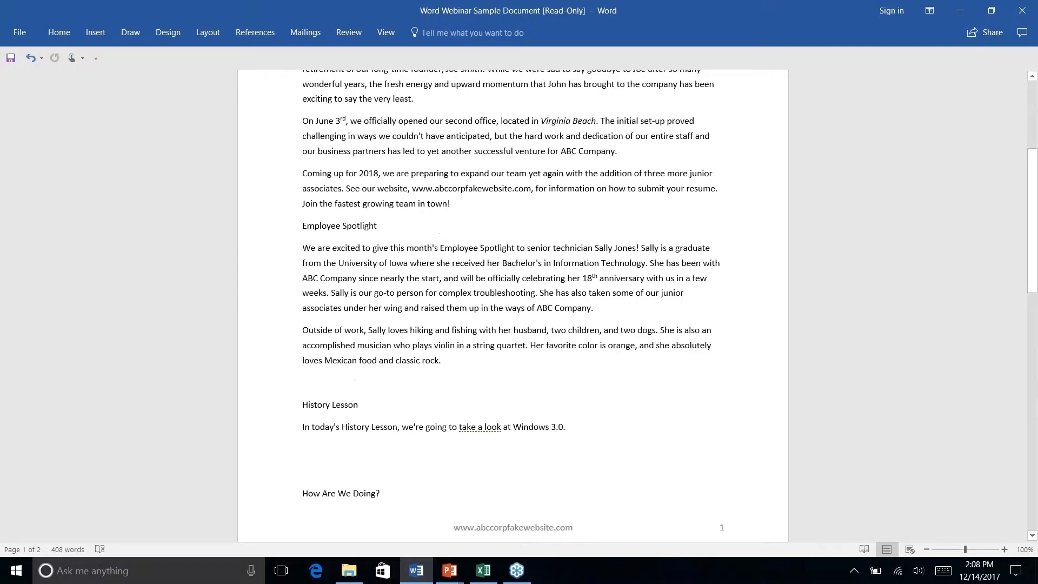
scroll(512, 305, down, 8)
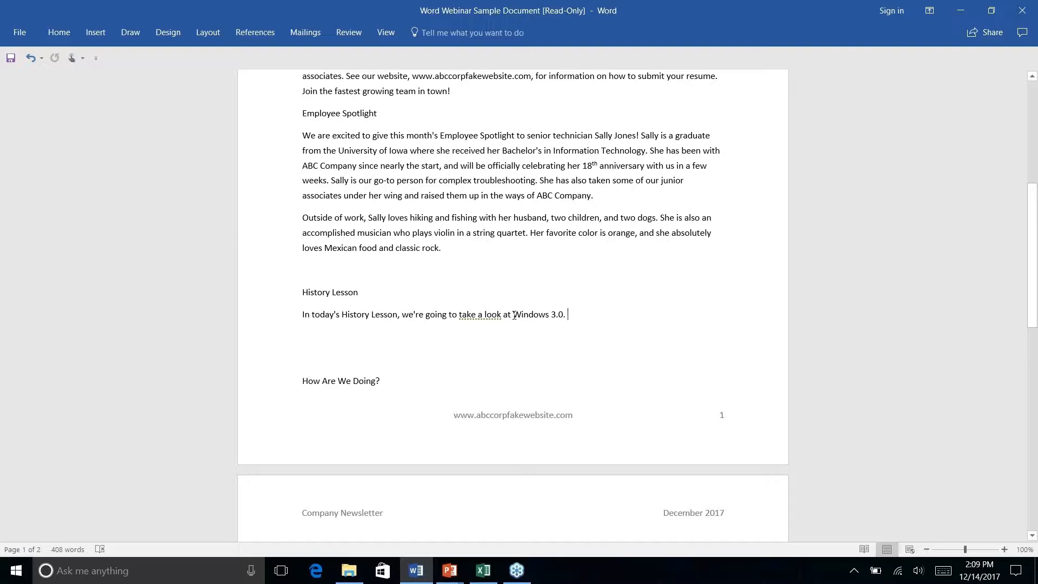
Step: Run Smart Lookup on the words "Windows 3.0." in the History Lesson sentence
drag(514, 316, 569, 311)
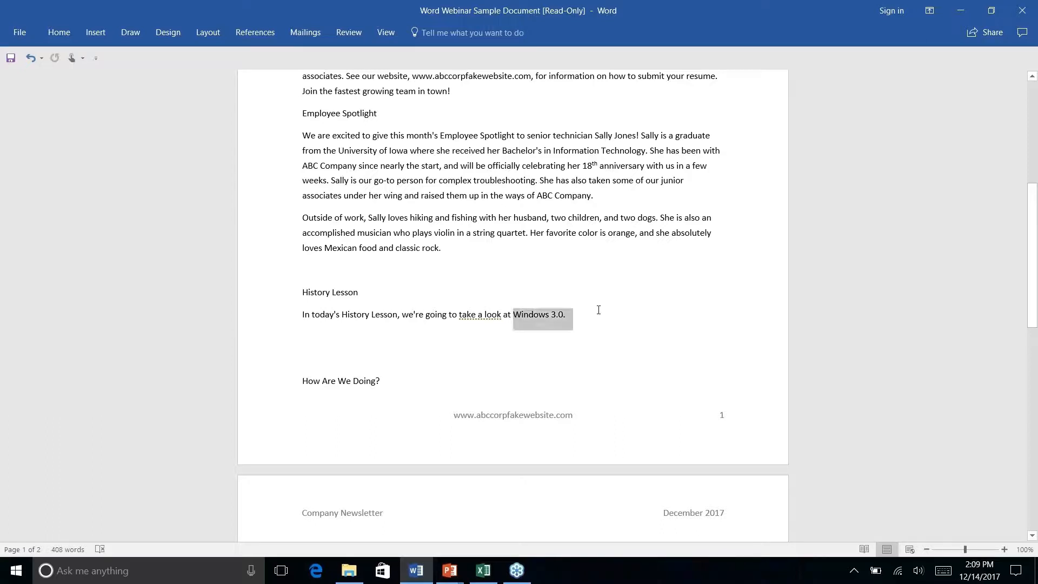
right_click(564, 317)
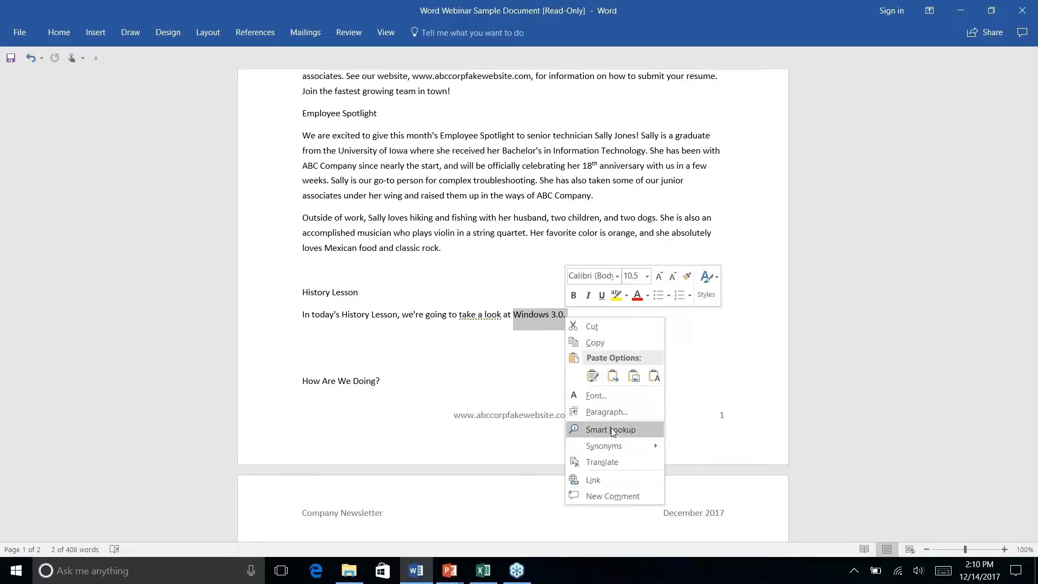
click(595, 429)
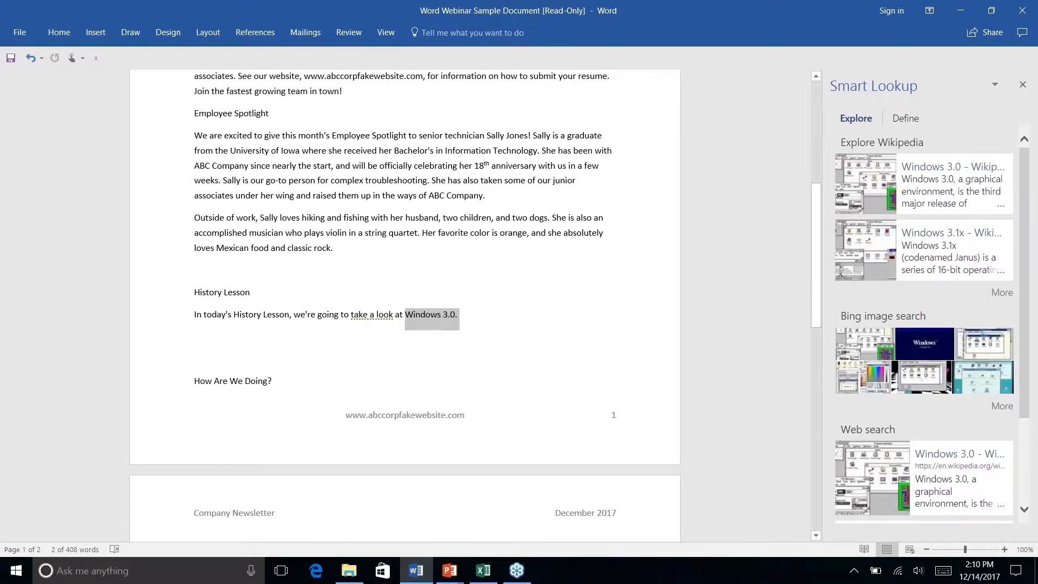
Step: Examine the Wikipedia, Bing image and web search results that Smart Lookup offers for Windows 3.0
click(921, 304)
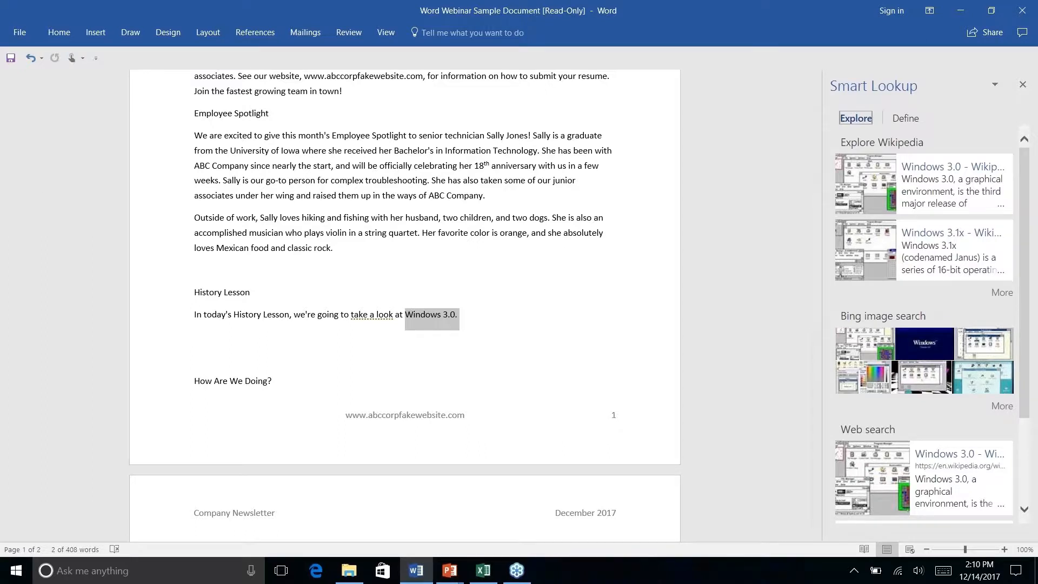
scroll(955, 302, down, 3)
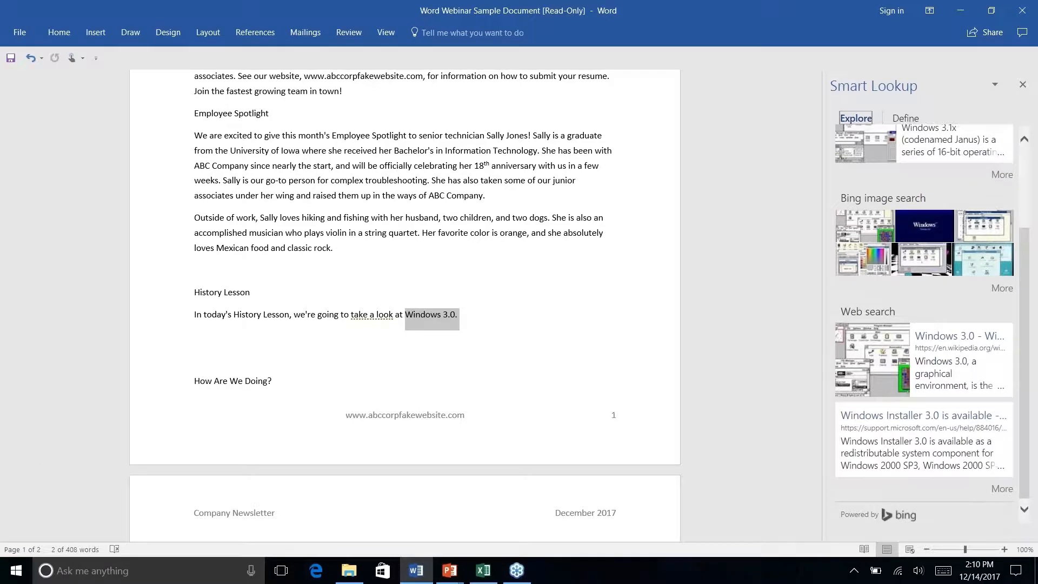
scroll(953, 238, up, 3)
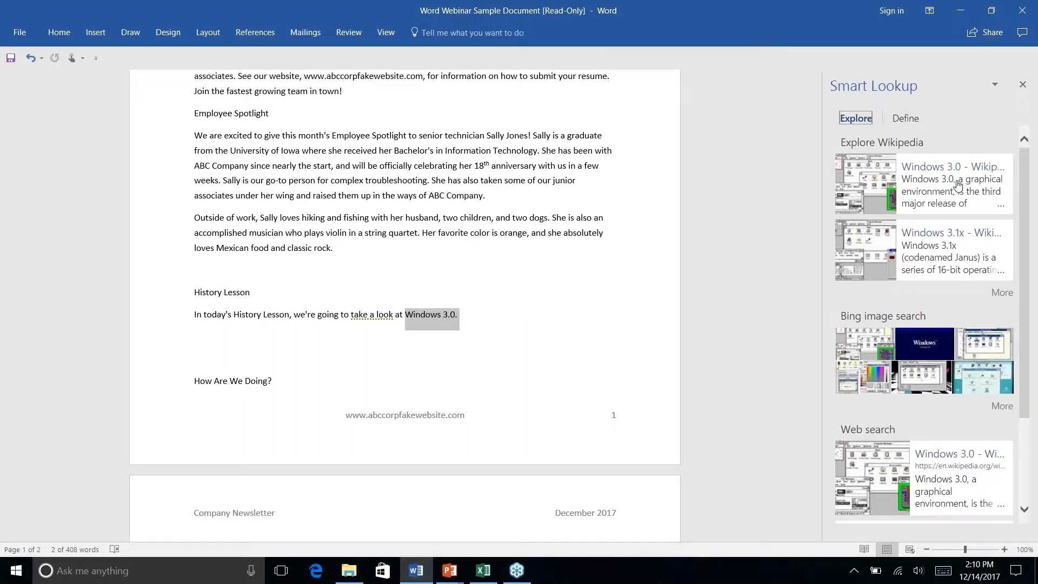
scroll(952, 183, down, 1)
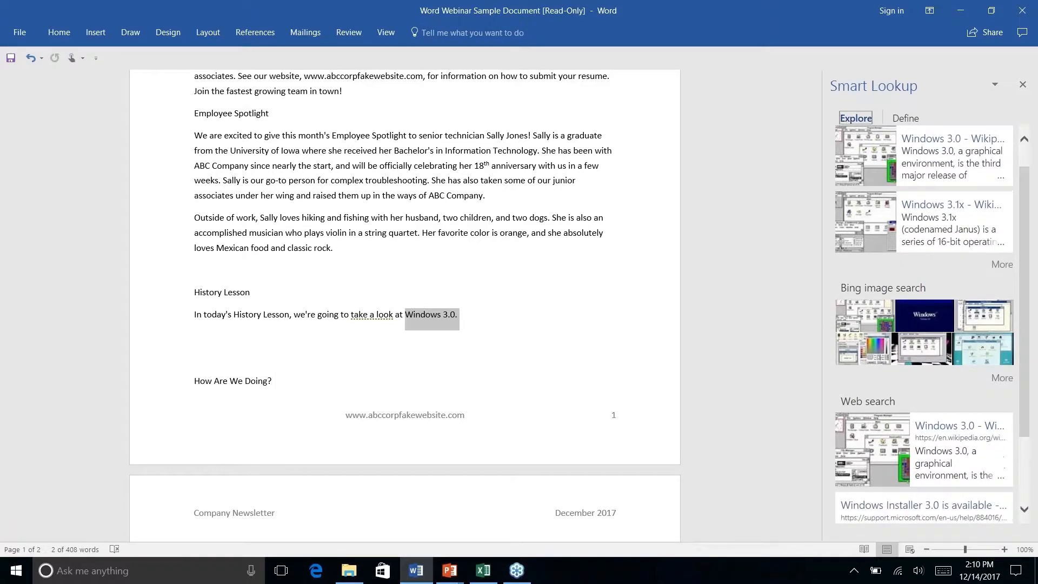
scroll(925, 319, down, 3)
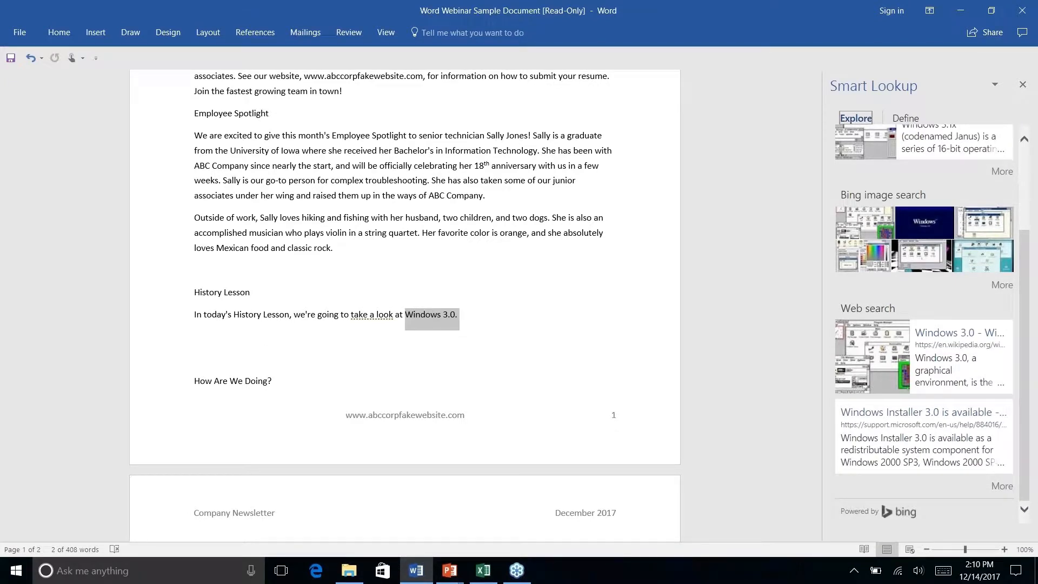
scroll(924, 325, up, 4)
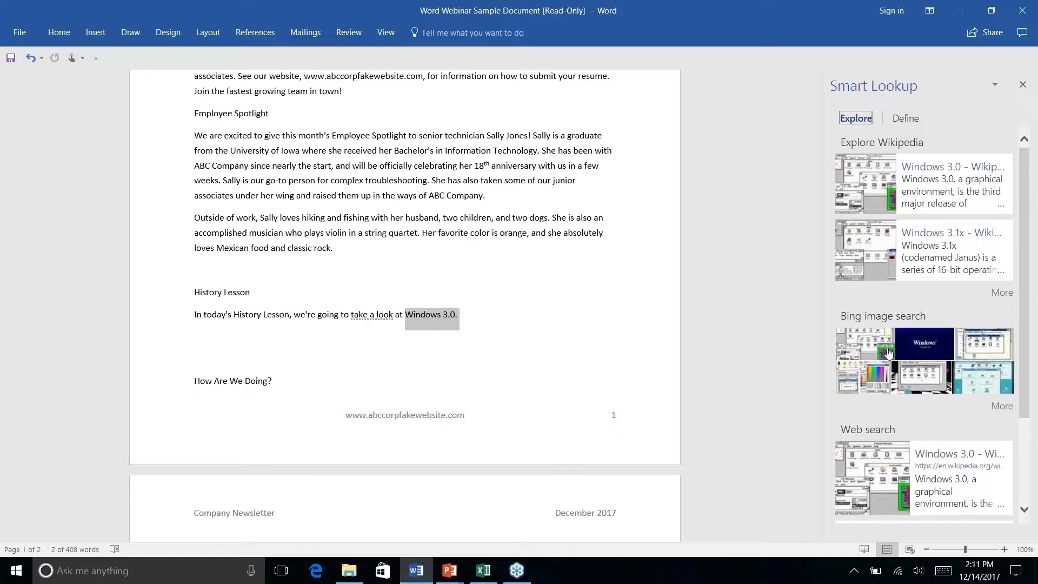
scroll(902, 434, down, 3)
scroll(901, 434, up, 3)
Step: View the Windows 3.0 Wikipedia article from the lookup results, then close both the article and Smart Lookup
click(941, 169)
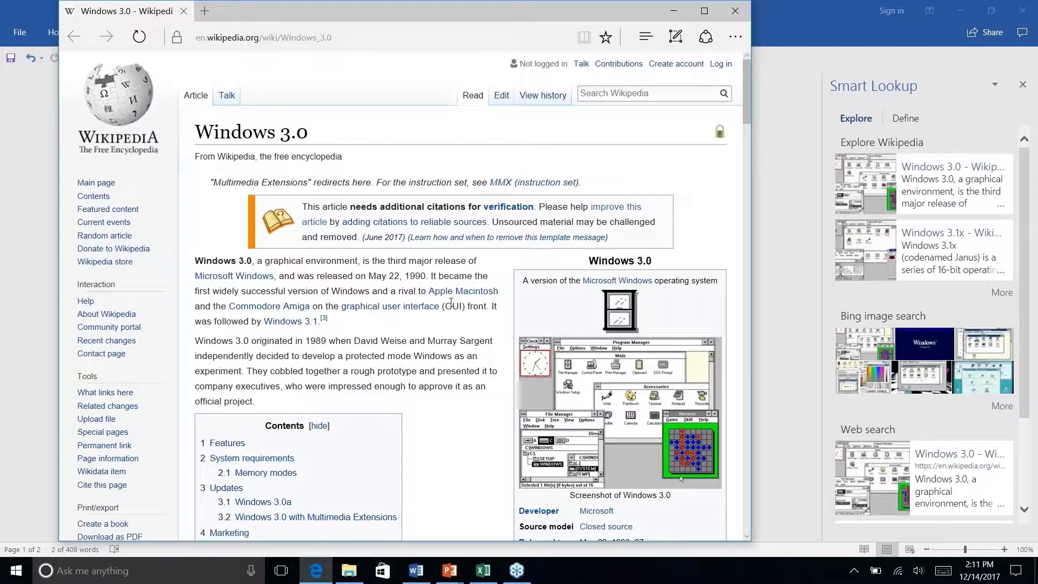
click(735, 13)
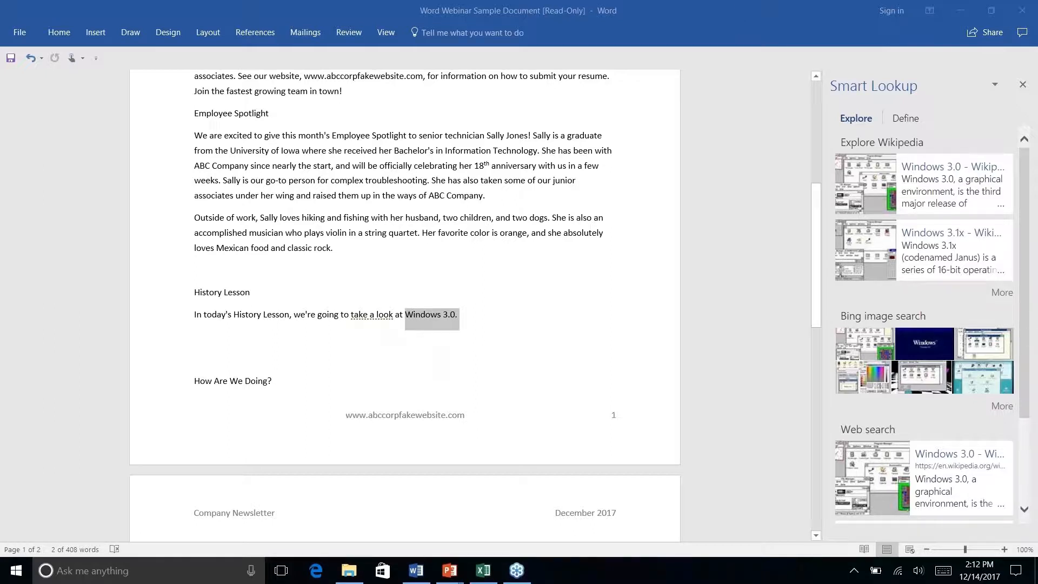
click(467, 315)
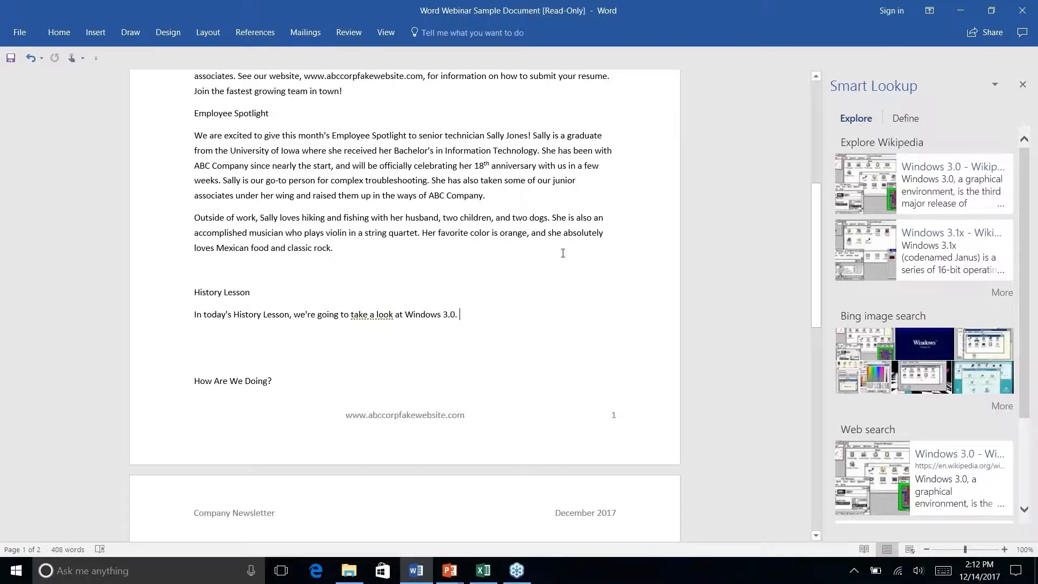
click(1023, 85)
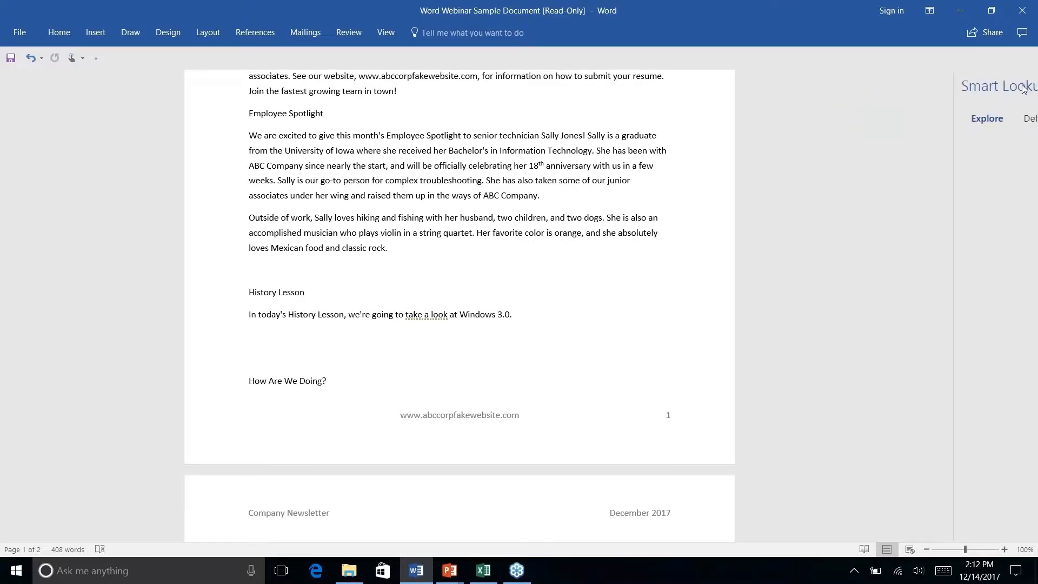
Step: Examine the list of citation styles available for references and dismiss it
click(260, 35)
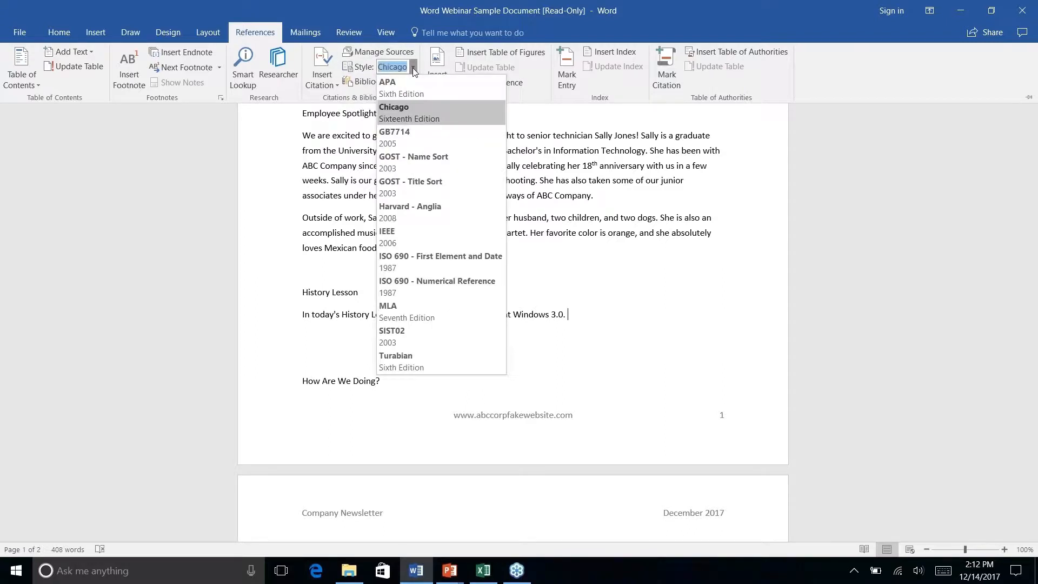
click(413, 67)
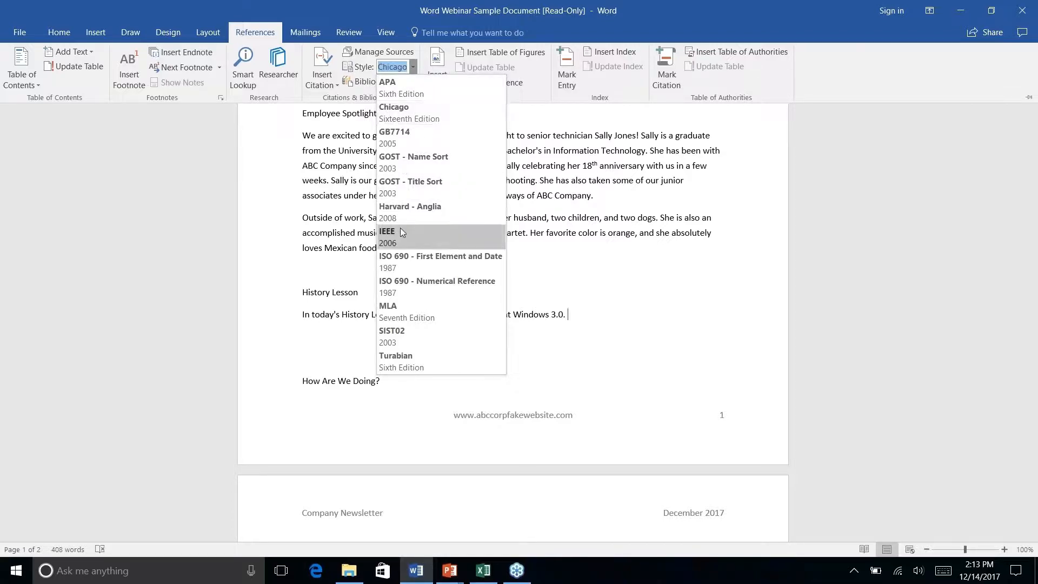
click(596, 314)
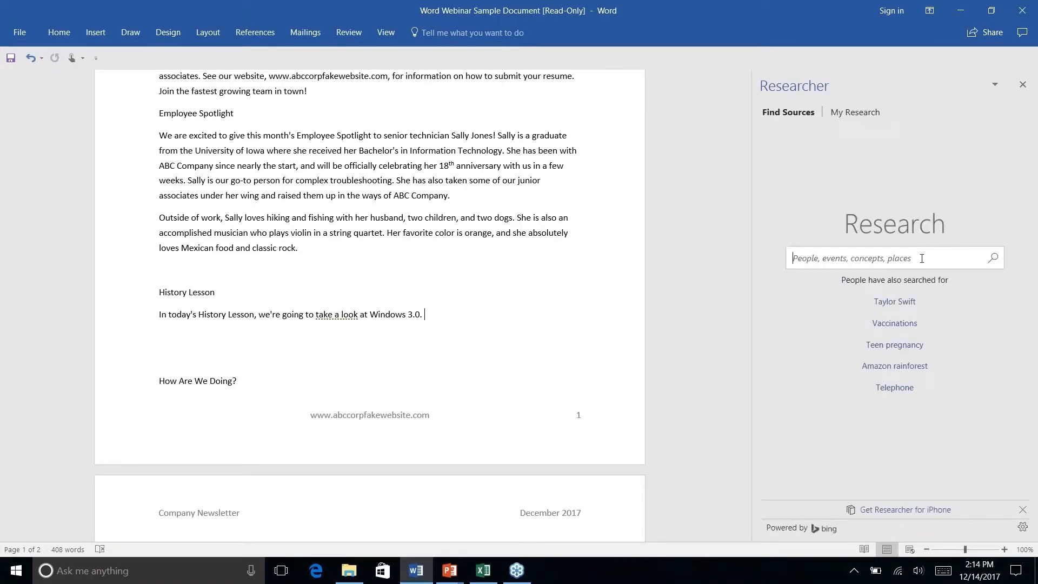
Step: Search Researcher for "windows 3.0", filter the sources to Books, and switch back to All
text(windows 3.0)
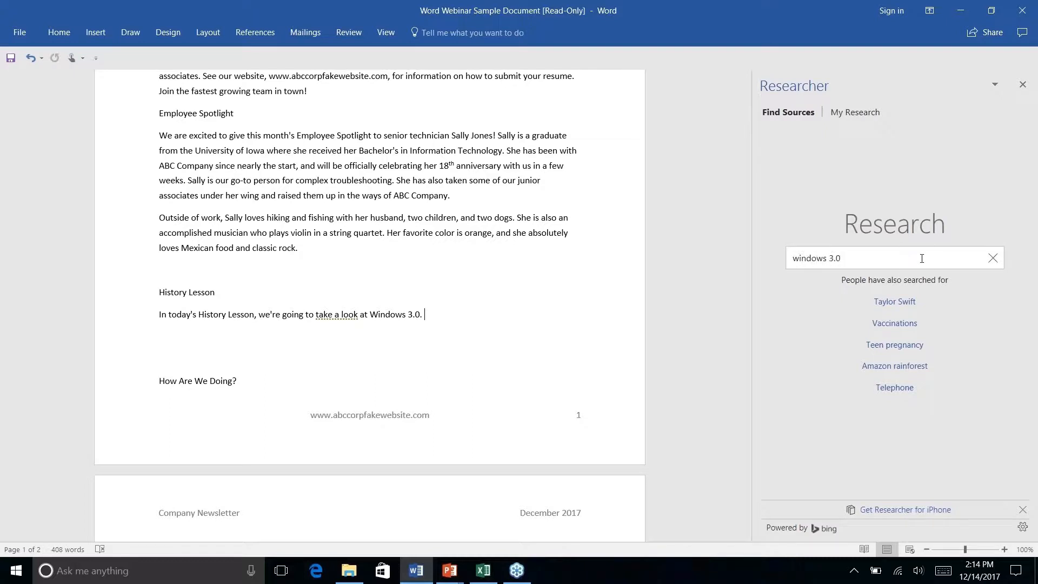
key(Return)
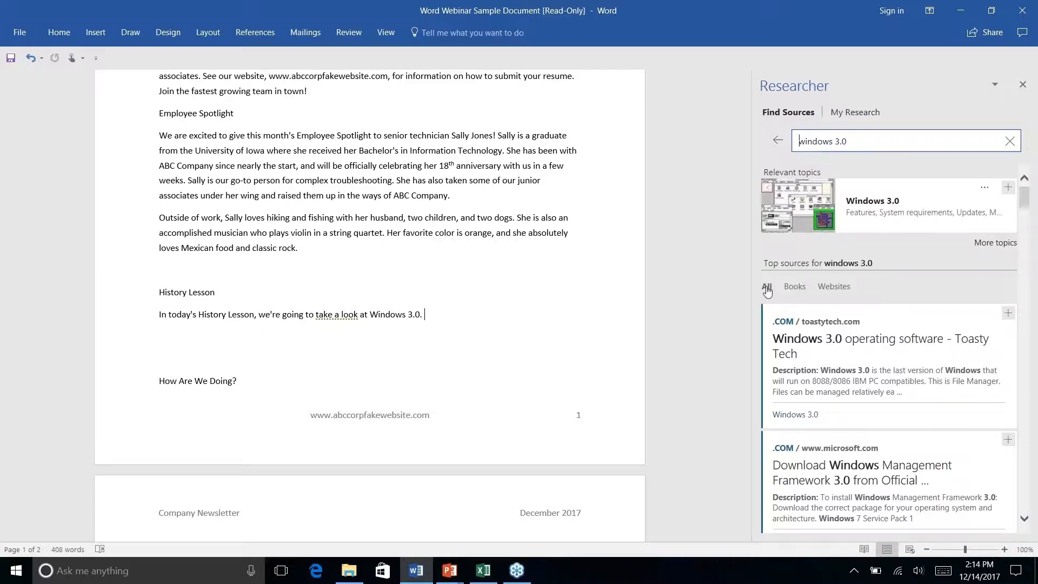
click(796, 289)
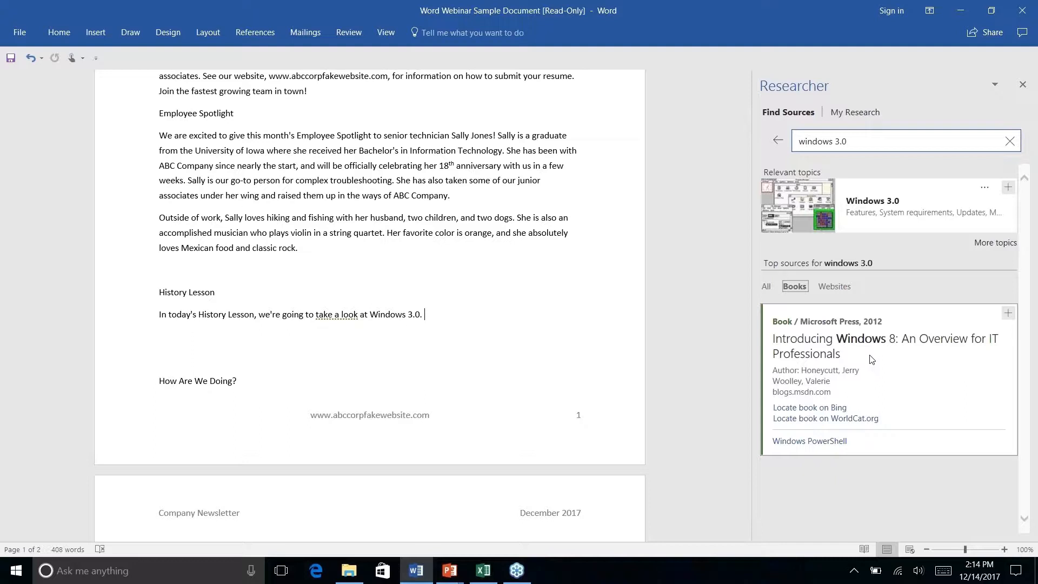
click(766, 288)
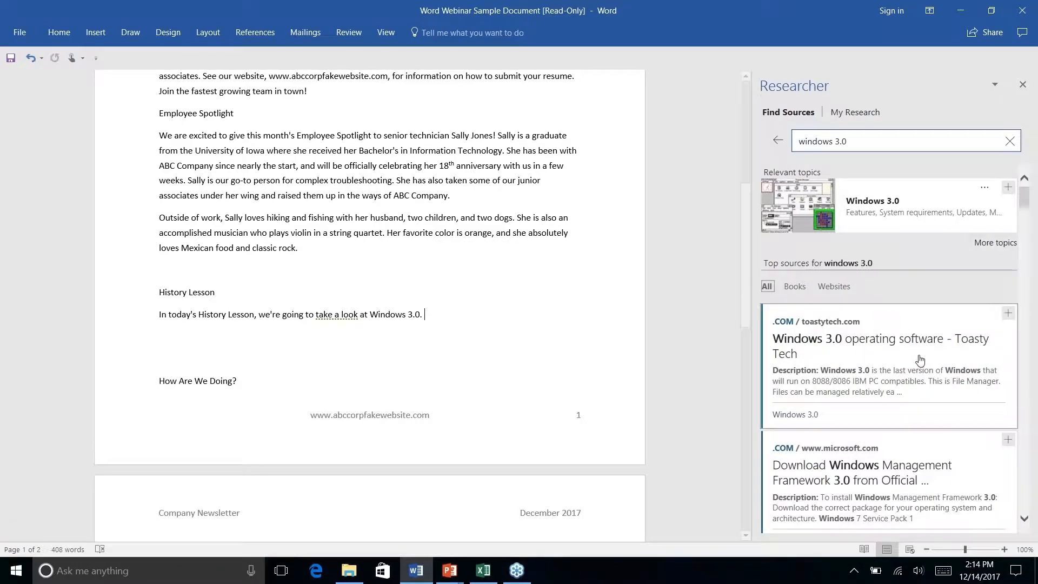
Step: Look through the full list of top sources for windows 3.0 in Researcher
scroll(920, 360, down, 1)
scroll(920, 360, down, 5)
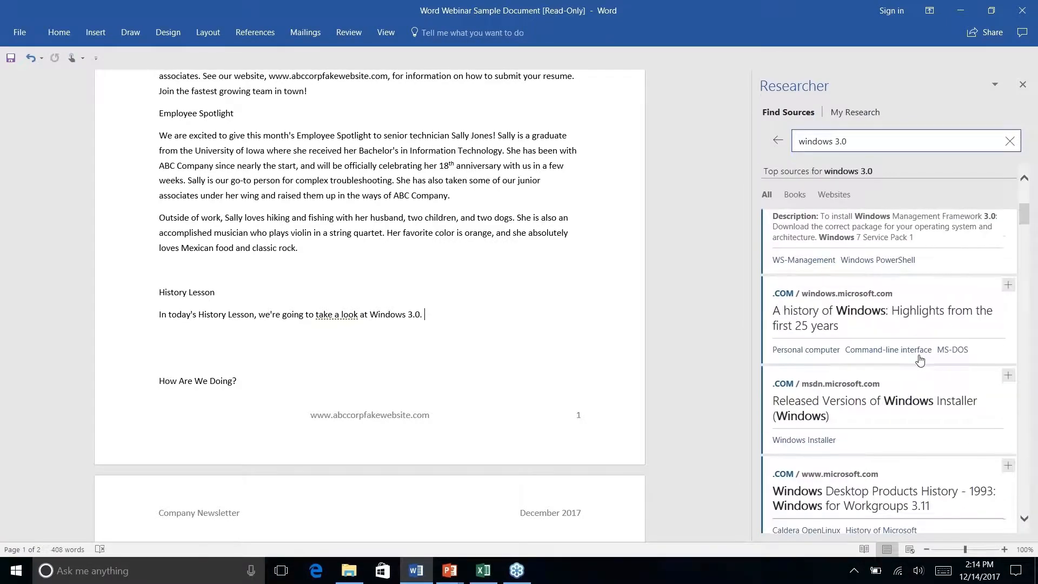
scroll(920, 360, up, 3)
scroll(920, 360, down, 8)
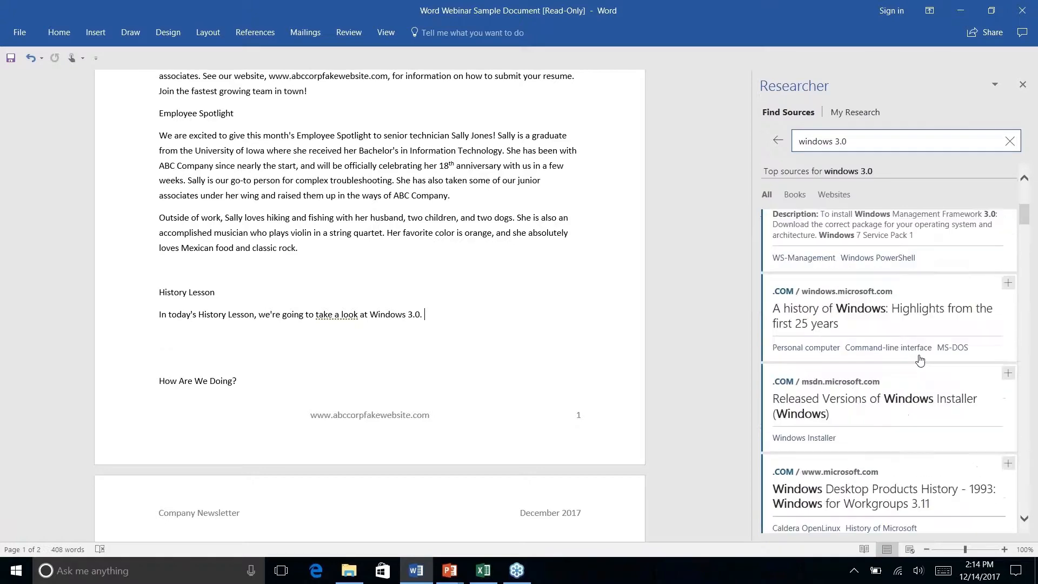
scroll(920, 360, down, 5)
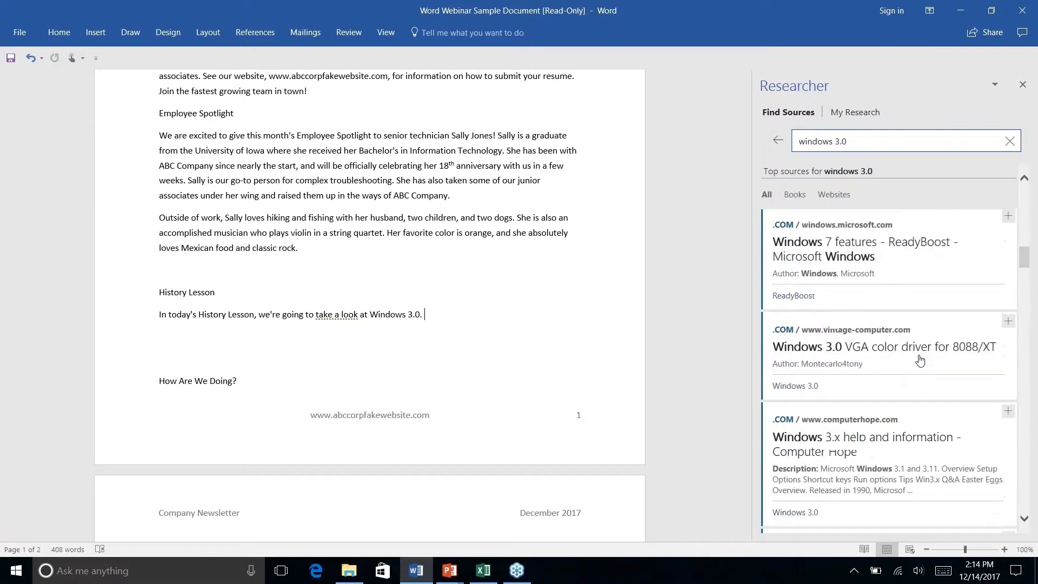
scroll(920, 360, down, 3)
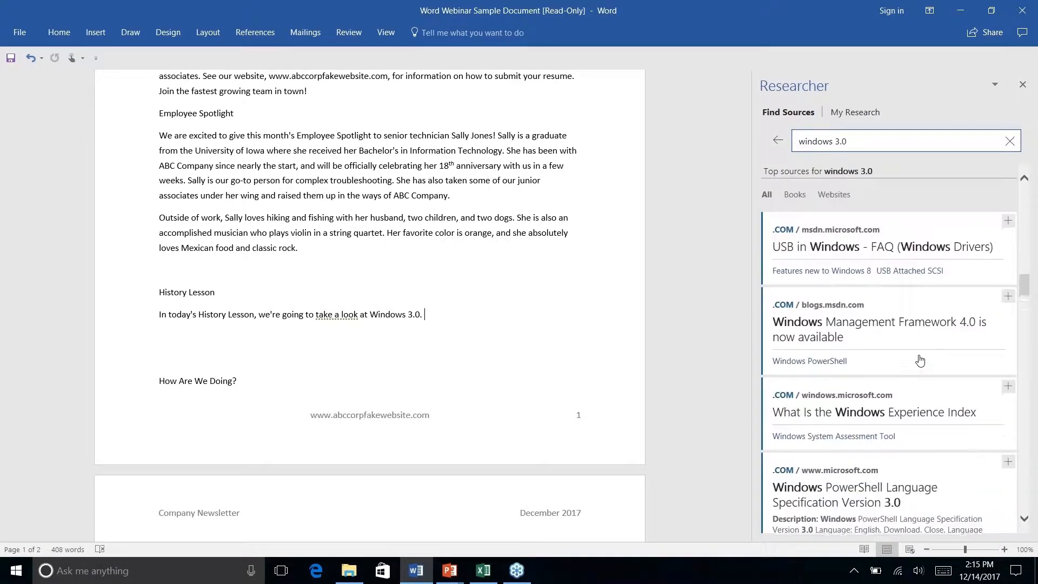
scroll(920, 361, up, 10)
scroll(920, 360, up, 1)
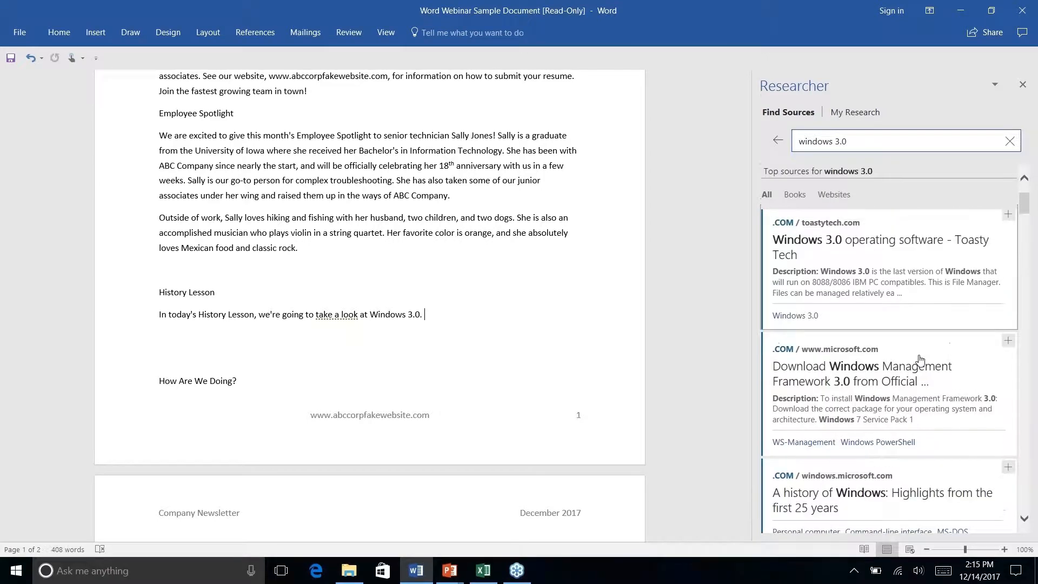
scroll(920, 360, up, 4)
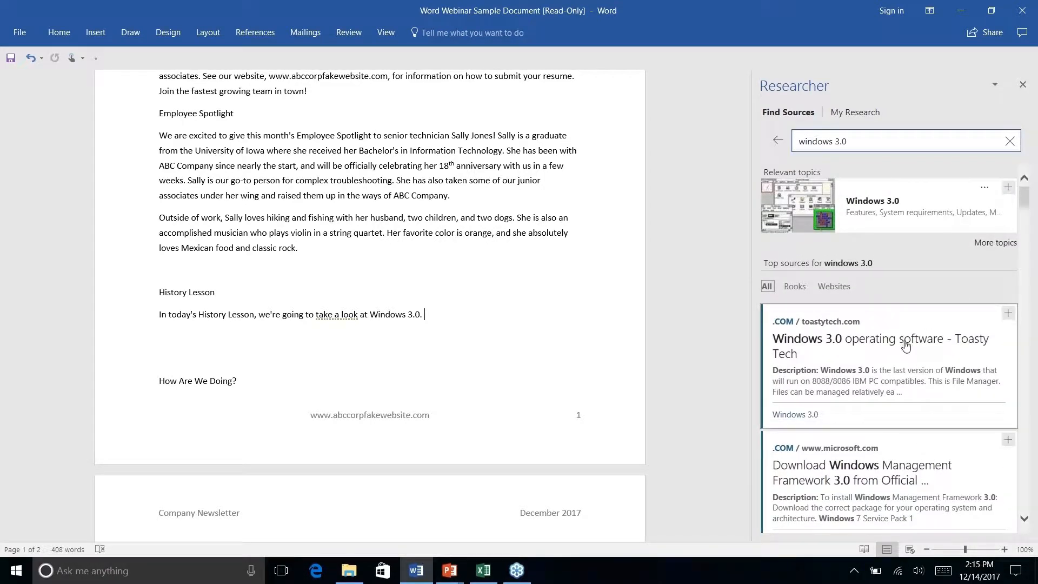
Step: Preview the toastytech.com source on Windows 3.0 operating software, then search Researcher for "windows 3.0 history"
click(865, 349)
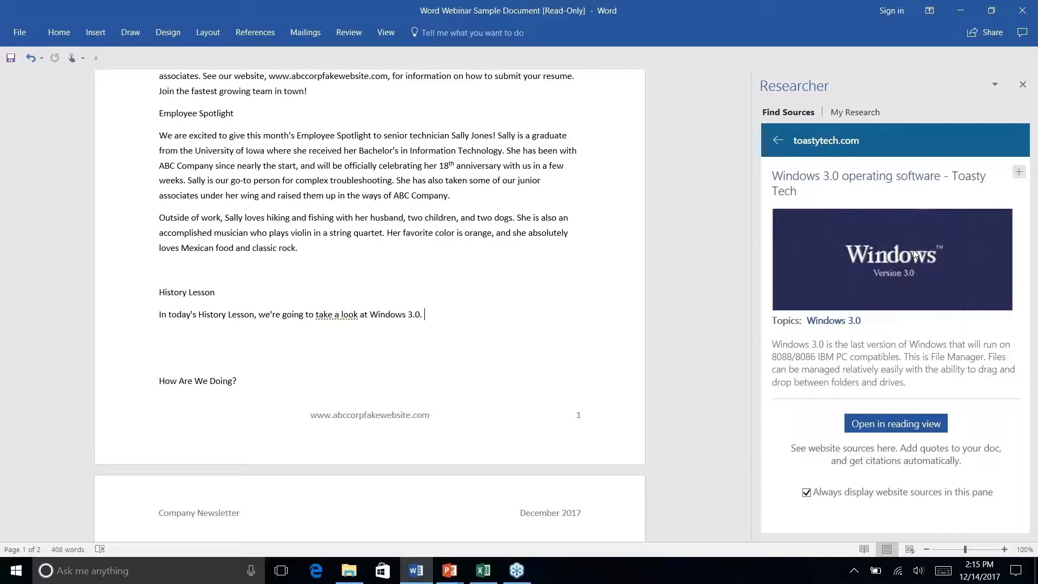
click(778, 141)
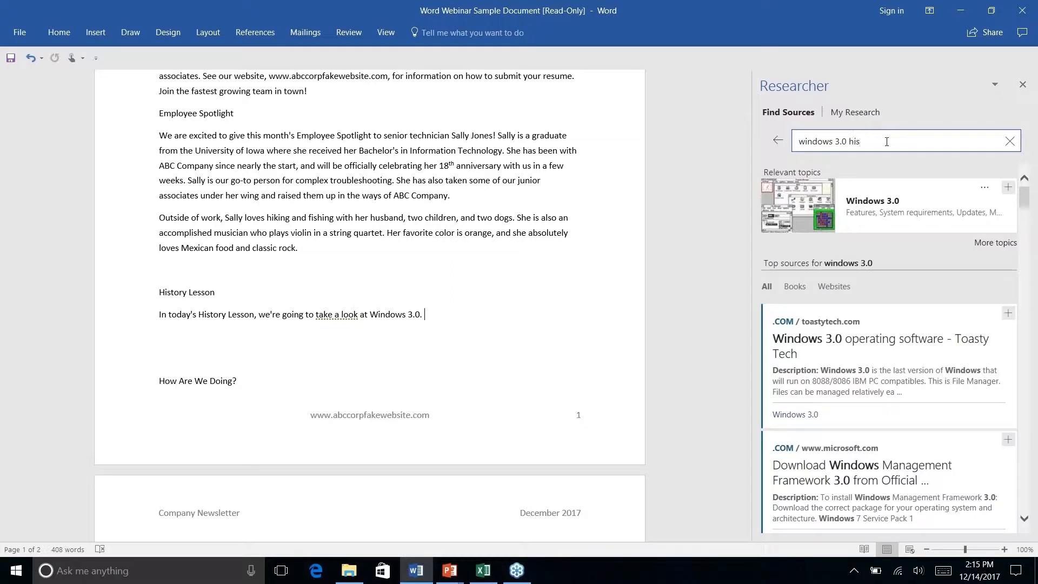
key(Return)
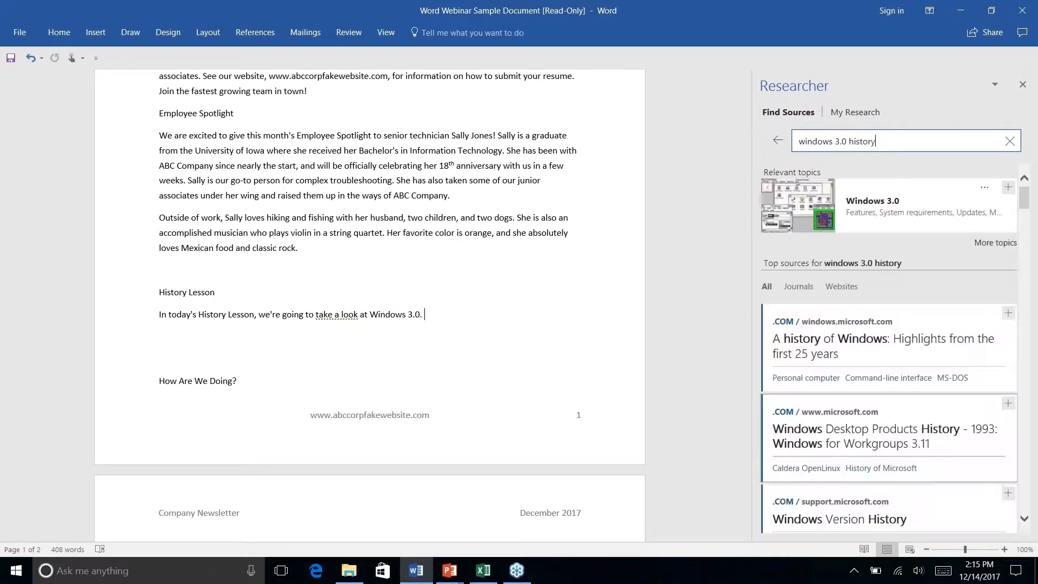
Step: Look through the top sources for windows 3.0 history and preview the itproportal.com article on Windows 3.0 turning 20
scroll(926, 359, down, 3)
scroll(926, 363, down, 5)
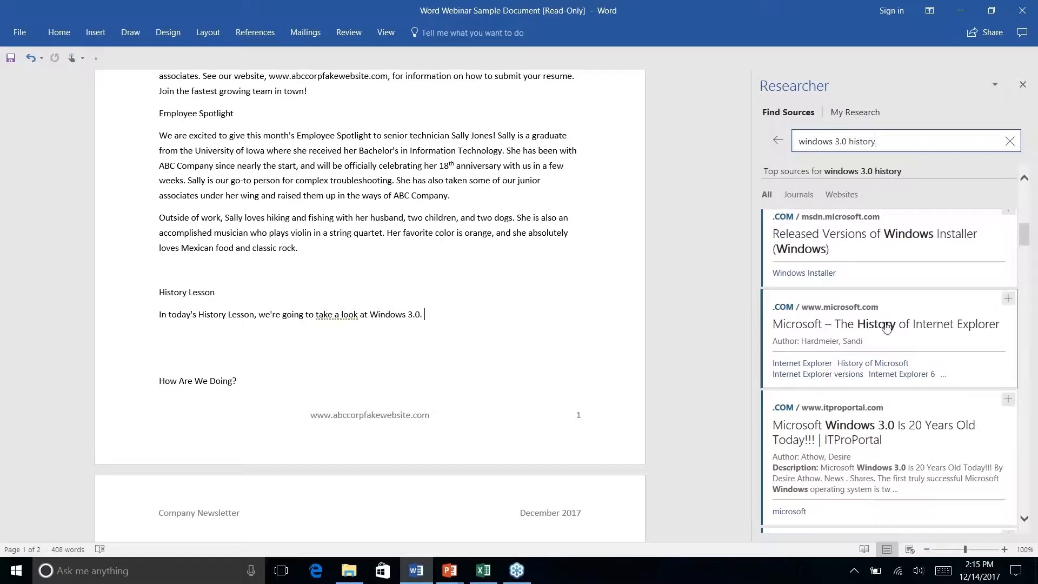
click(871, 432)
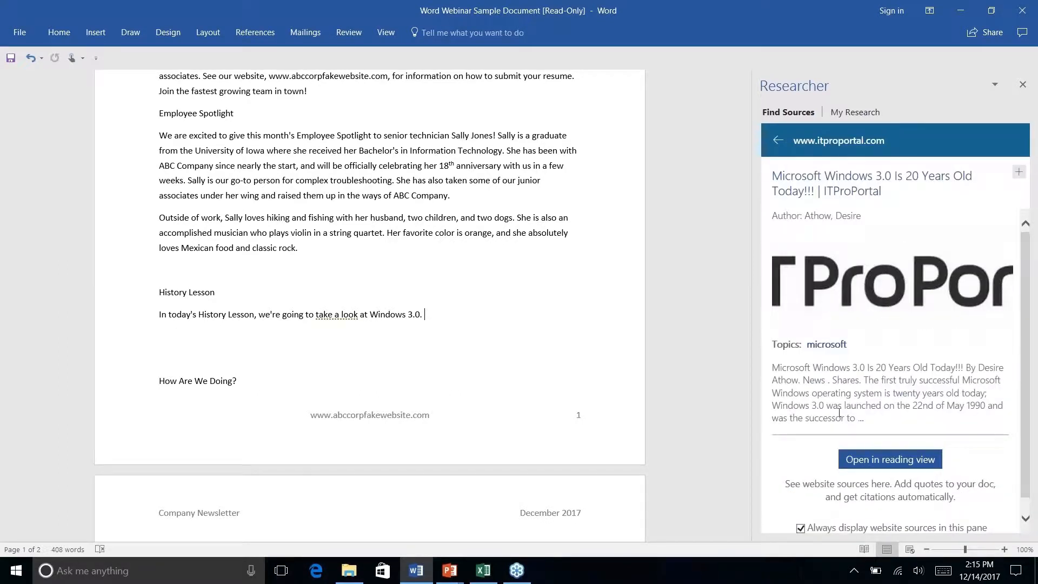
click(895, 464)
click(778, 141)
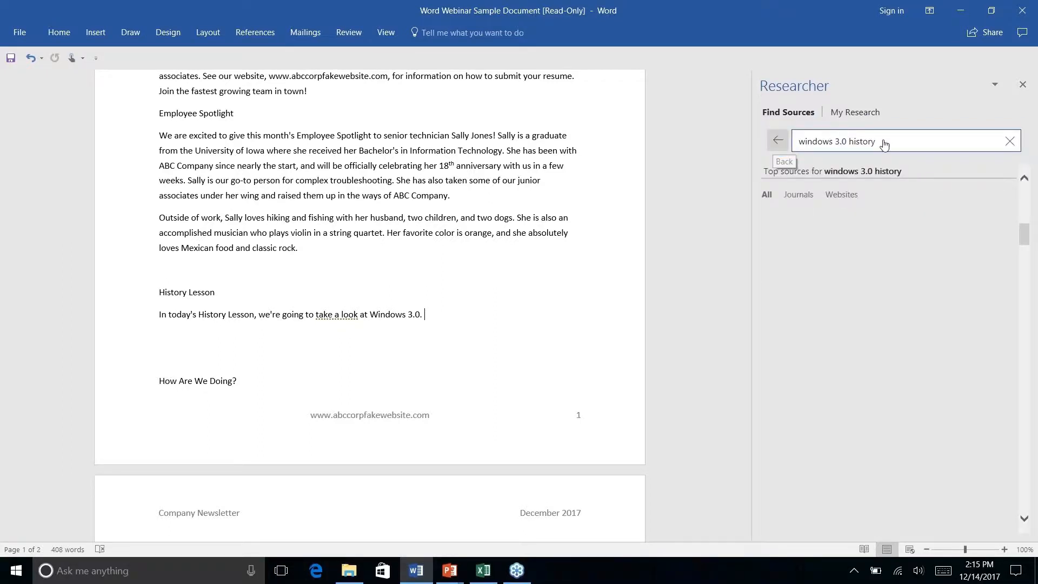
Step: Search Researcher for "windows 3.0" and look through its top sources
drag(883, 144, 842, 143)
click(863, 147)
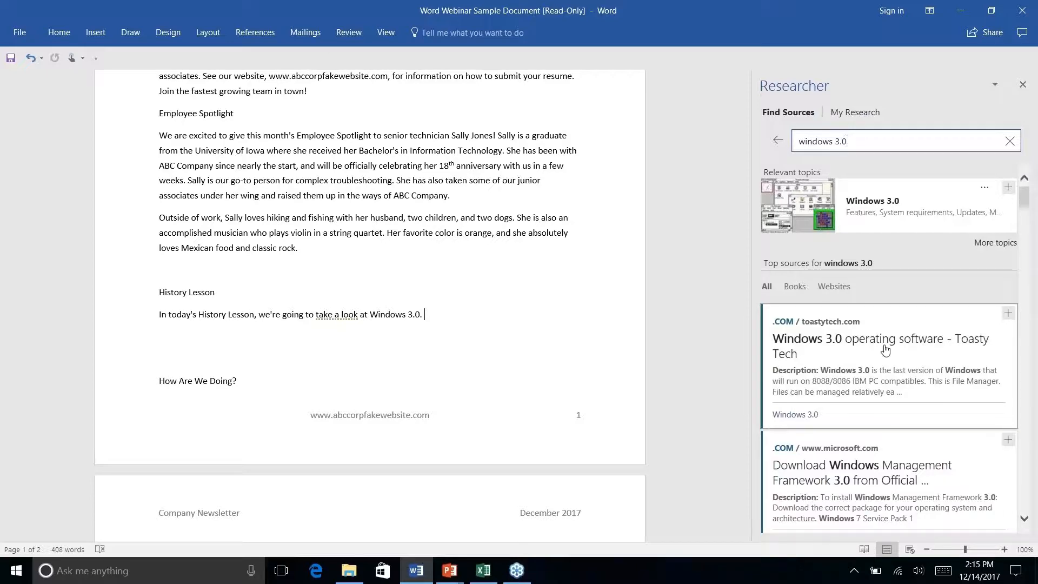
scroll(885, 350, down, 8)
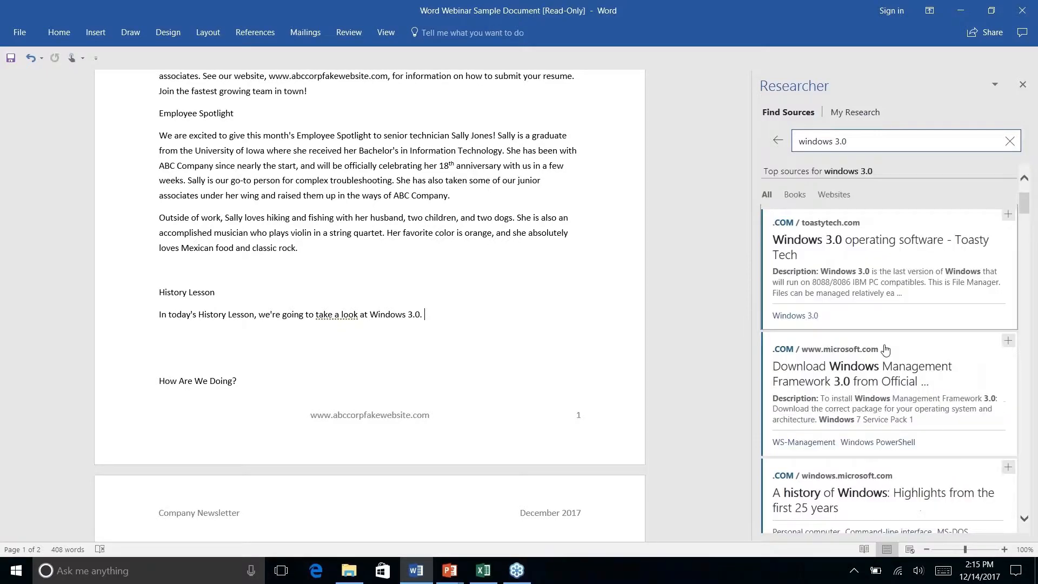
scroll(885, 350, down, 5)
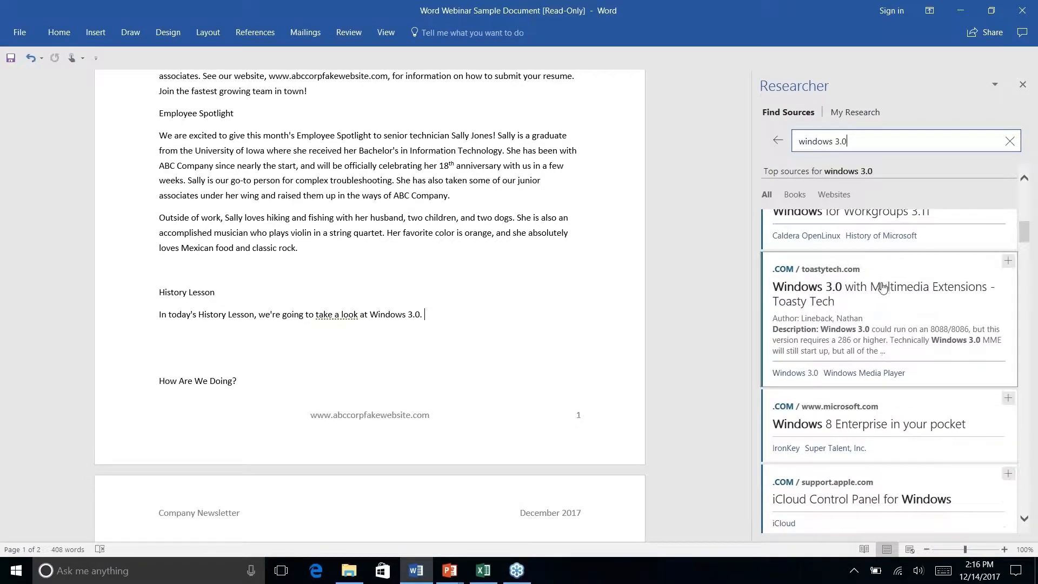
Step: Open the toastytech.com source on Windows 3.0 with Multimedia Extensions and copy its summary paragraph below the History Lesson sentence
click(885, 292)
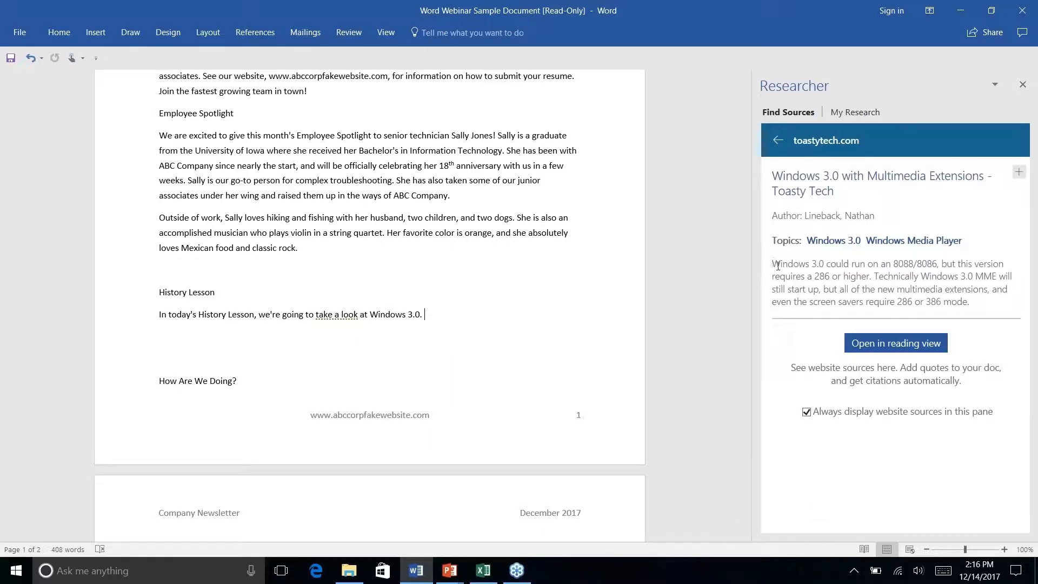
drag(777, 265, 990, 300)
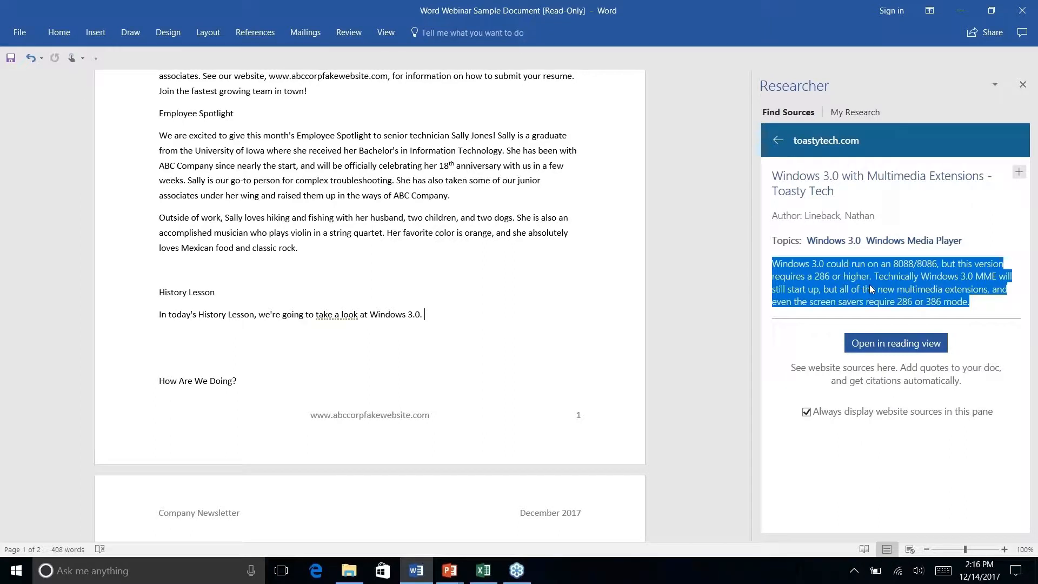
drag(871, 289, 514, 348)
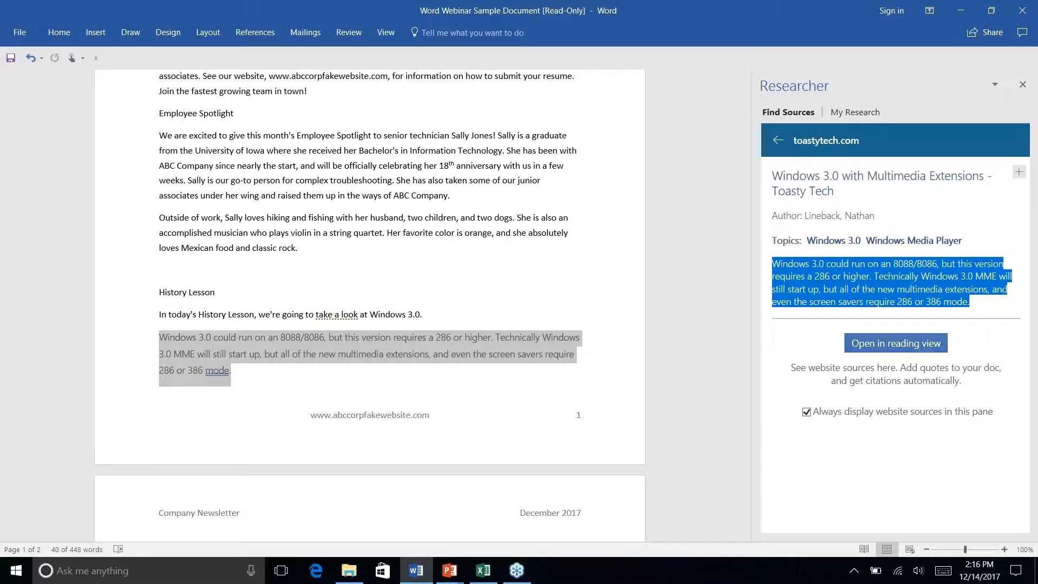
Step: Open the toastytech.com article in reading view, look through it, and select its paragraph about running on an 8088/8086
click(880, 346)
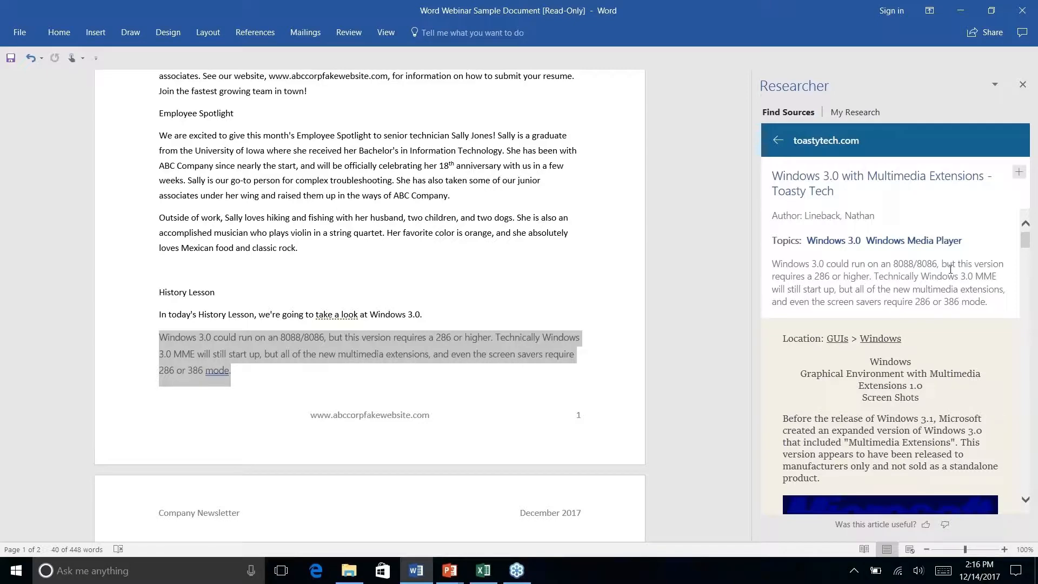
scroll(950, 269, down, 5)
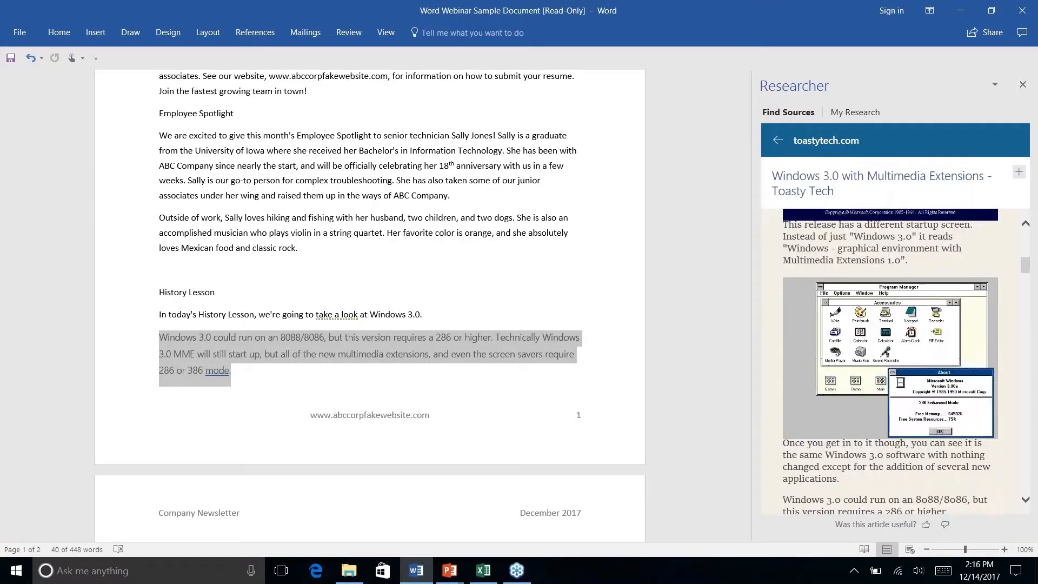
scroll(890, 362, down, 5)
scroll(890, 362, up, 8)
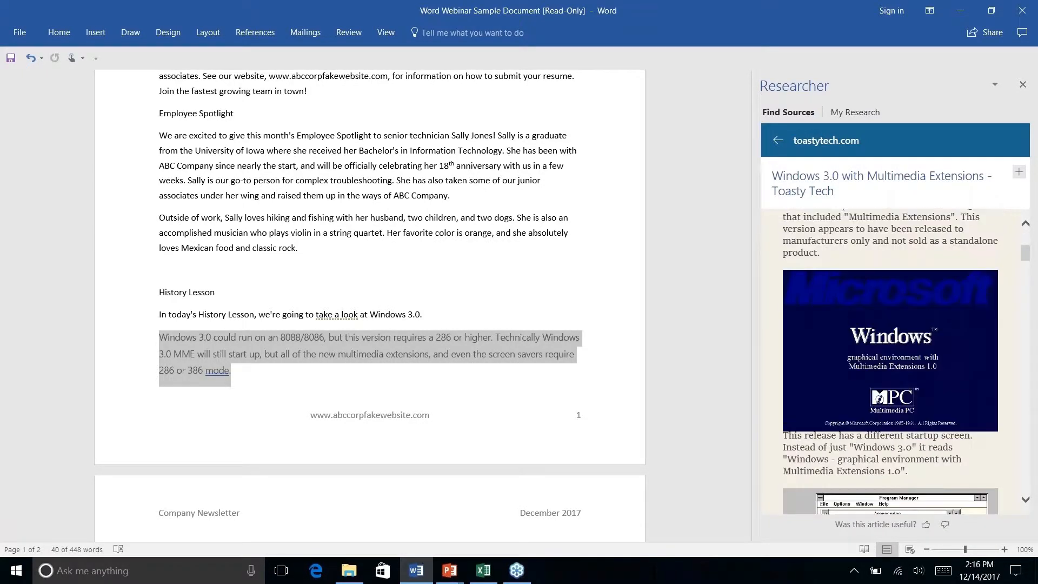
scroll(900, 339, down, 6)
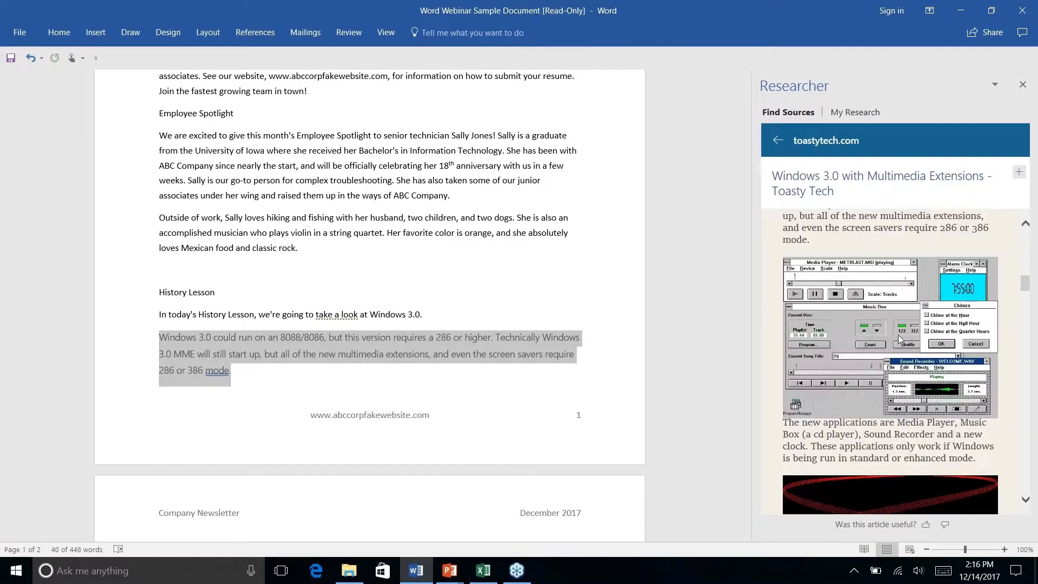
scroll(899, 339, up, 2)
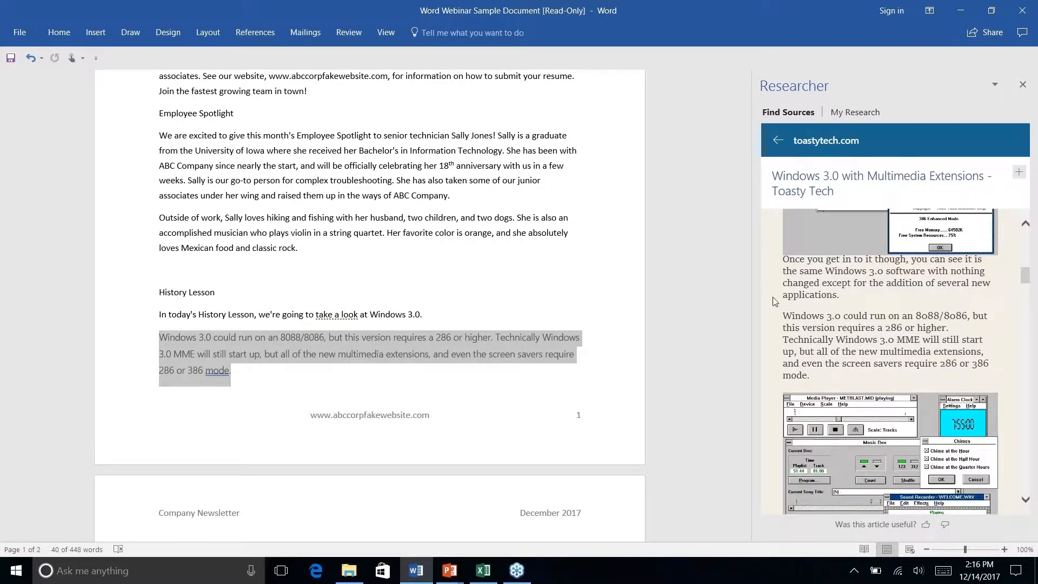
scroll(776, 302, up, 1)
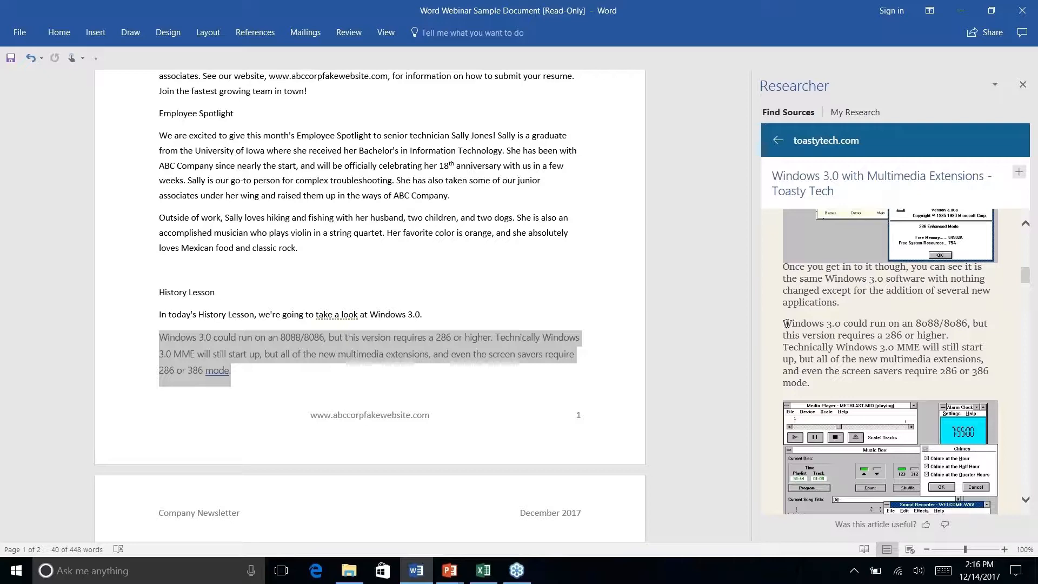
drag(784, 323, 810, 383)
scroll(809, 383, up, 1)
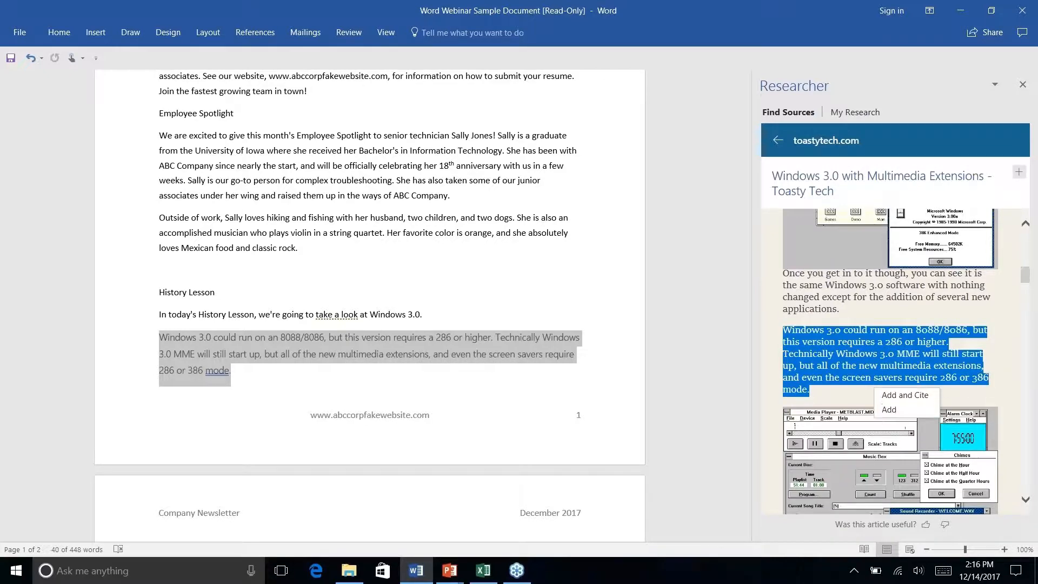
Step: Add the article's paragraph about the media player playing ".mmm" files, with its citation, before the inserted summary in History Lesson
scroll(810, 383, down, 4)
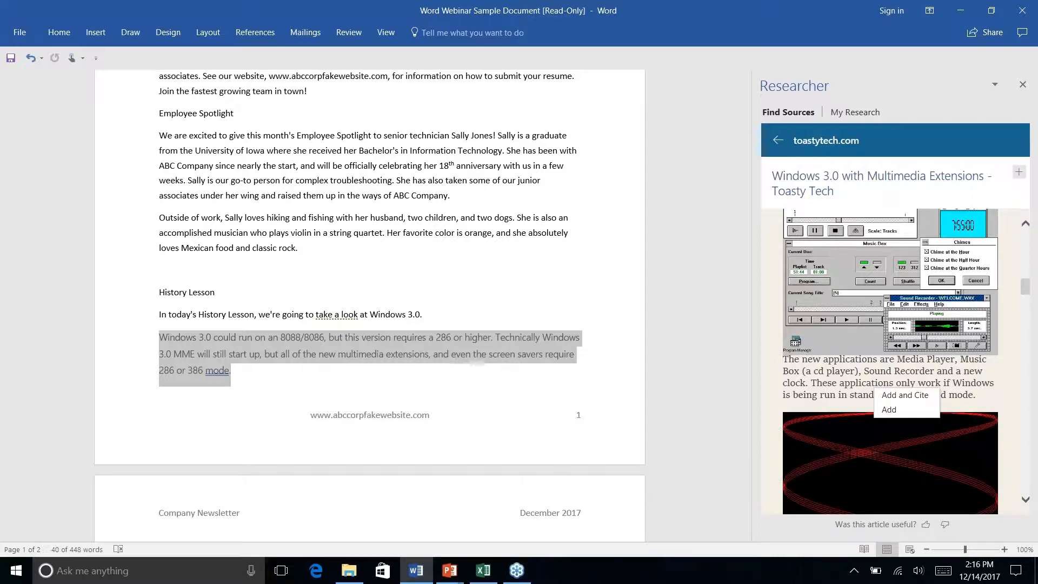
scroll(890, 361, down, 4)
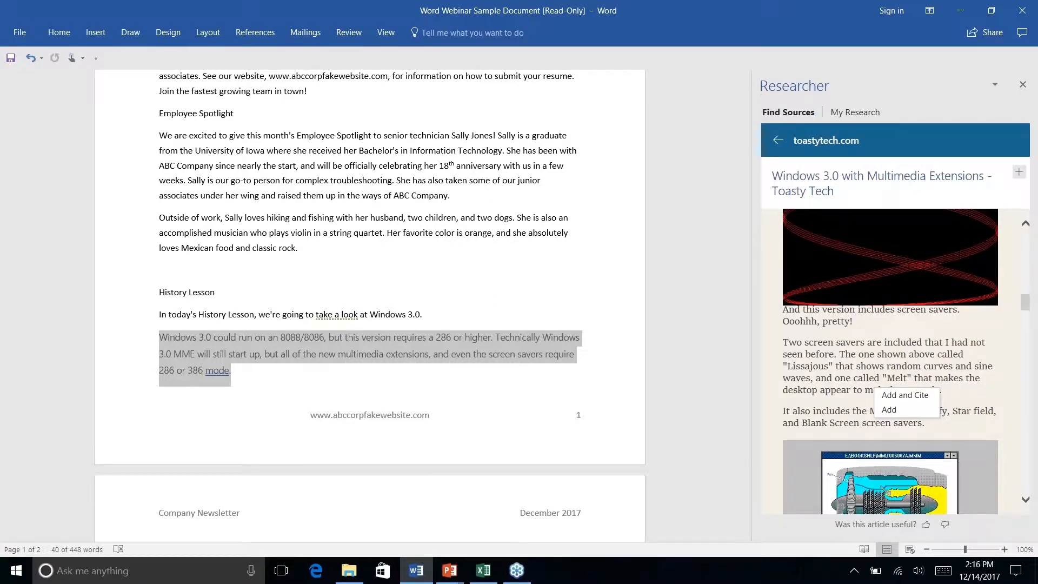
scroll(813, 349, down, 6)
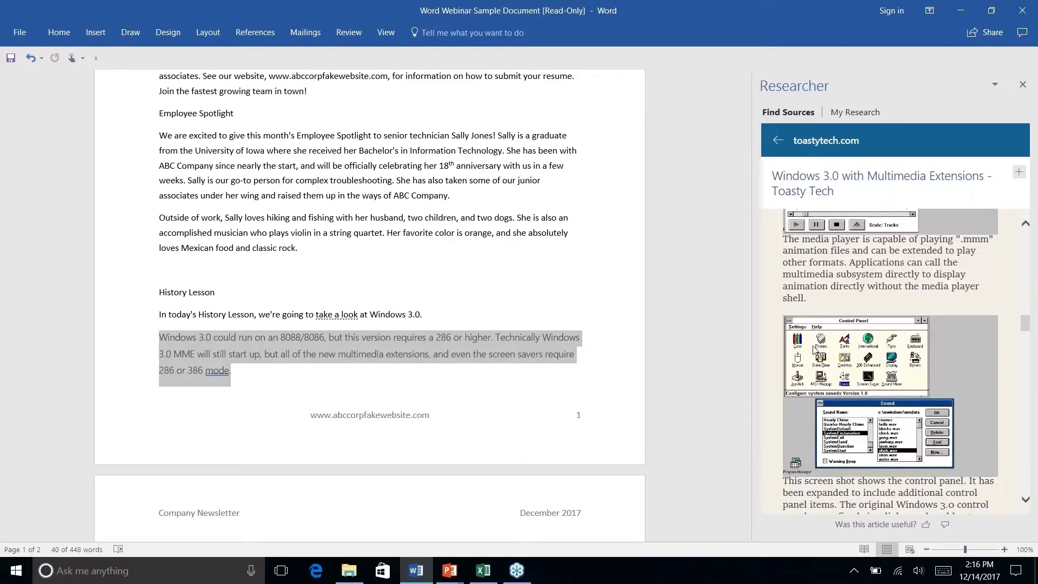
scroll(813, 348, up, 1)
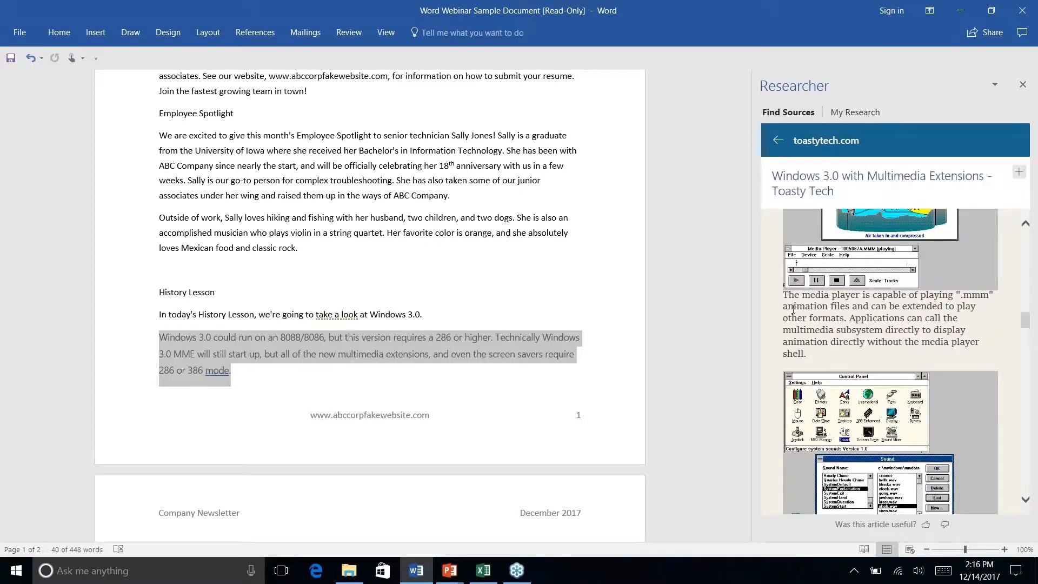
drag(784, 296, 831, 351)
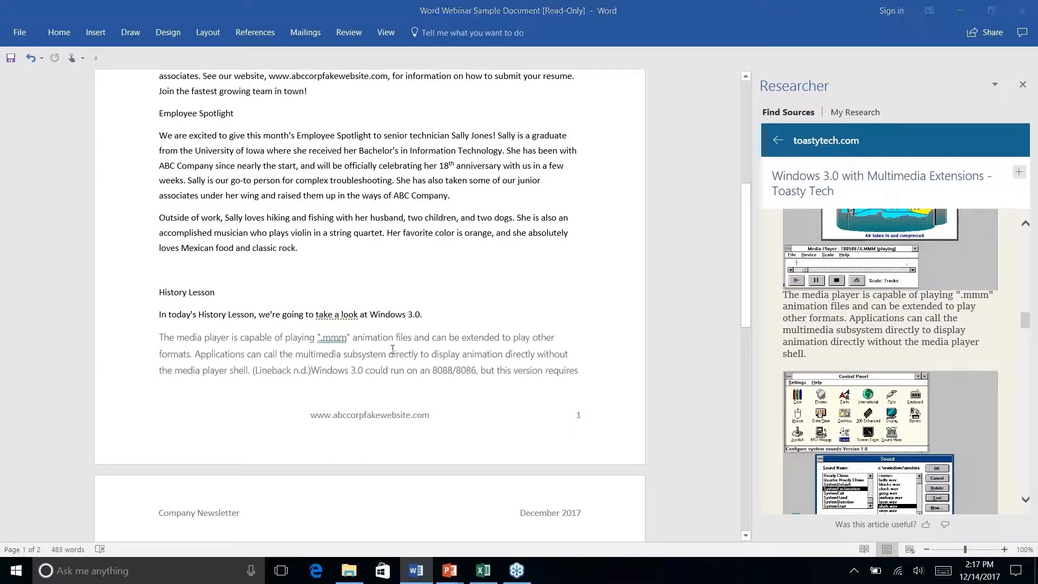
Step: Set the document's citation style to APA
scroll(392, 349, down, 3)
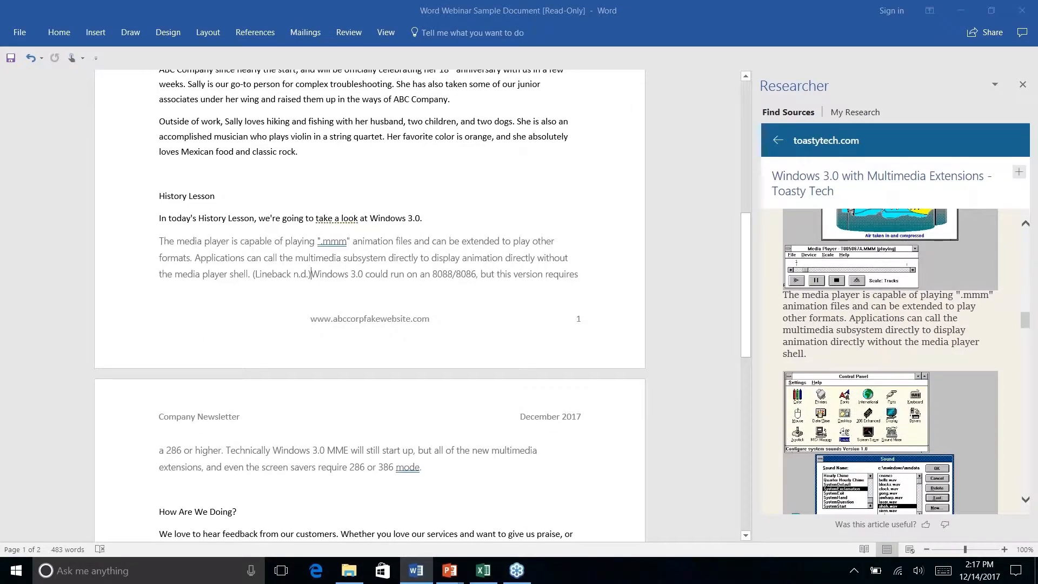
scroll(369, 305, down, 3)
click(254, 32)
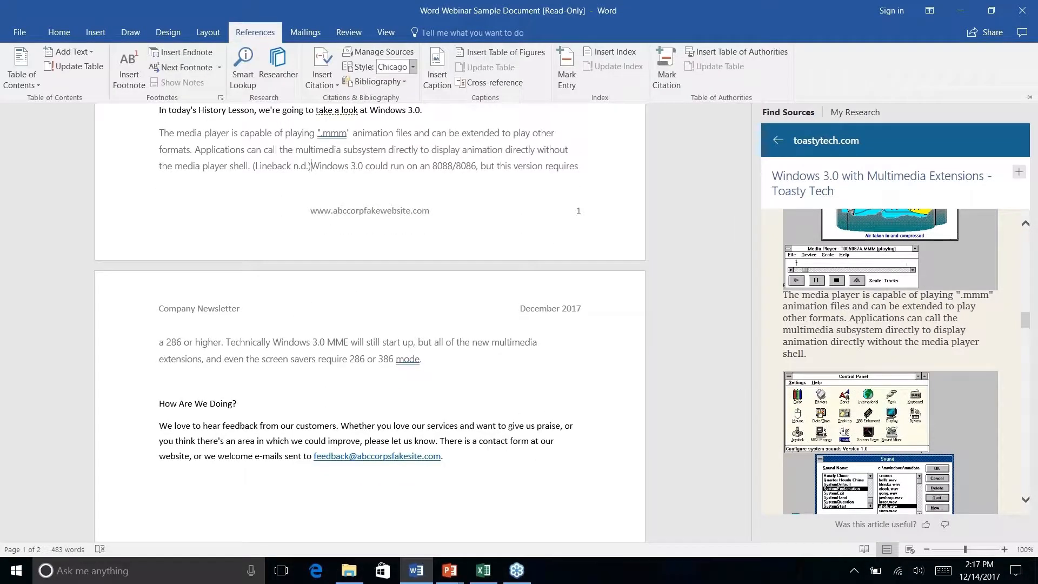
click(412, 67)
click(405, 89)
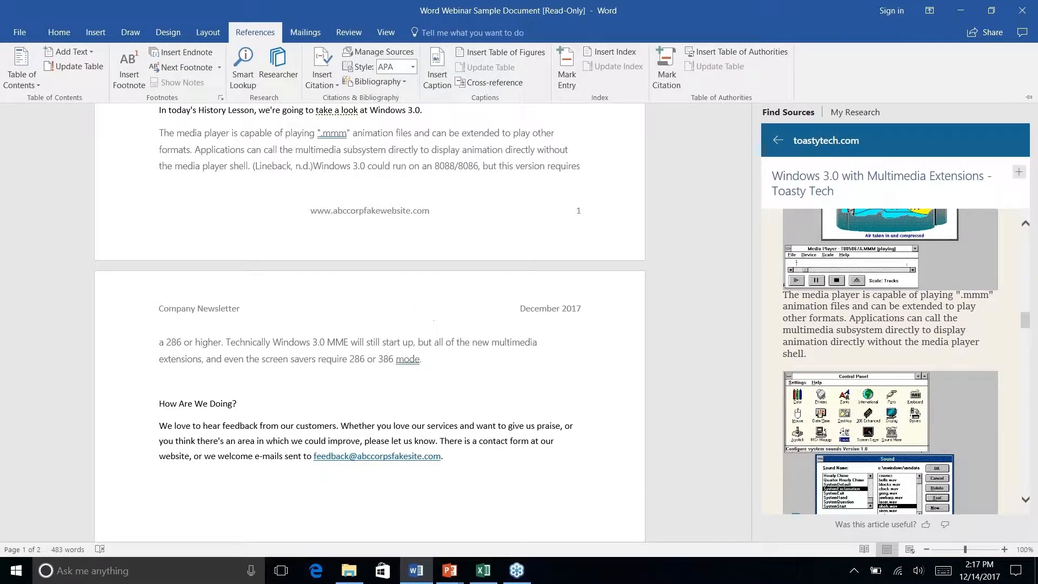
Step: Open the source details of the media player paragraph's citation, check the available source types, and close without changes
click(316, 169)
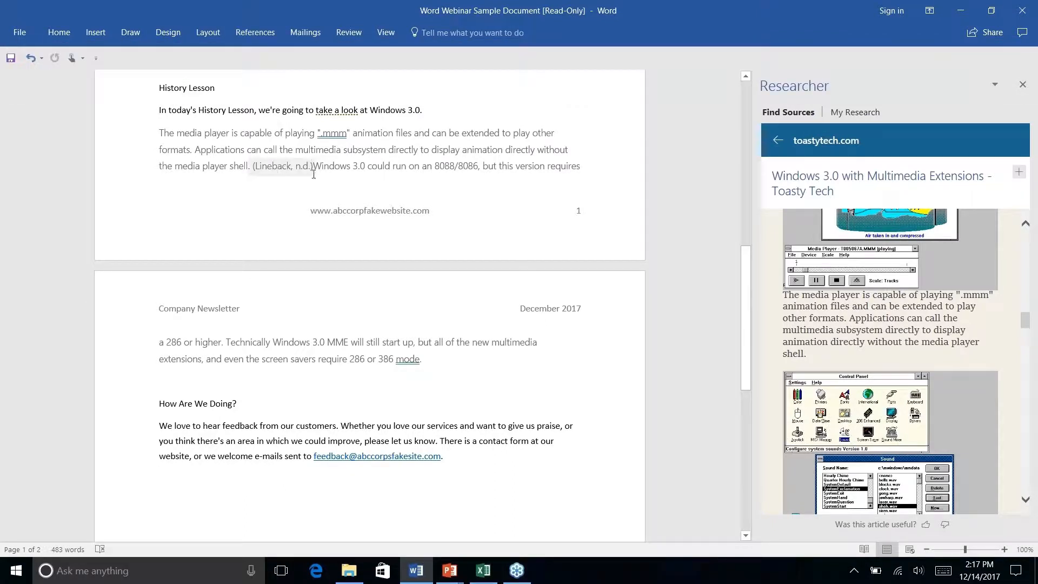
click(303, 166)
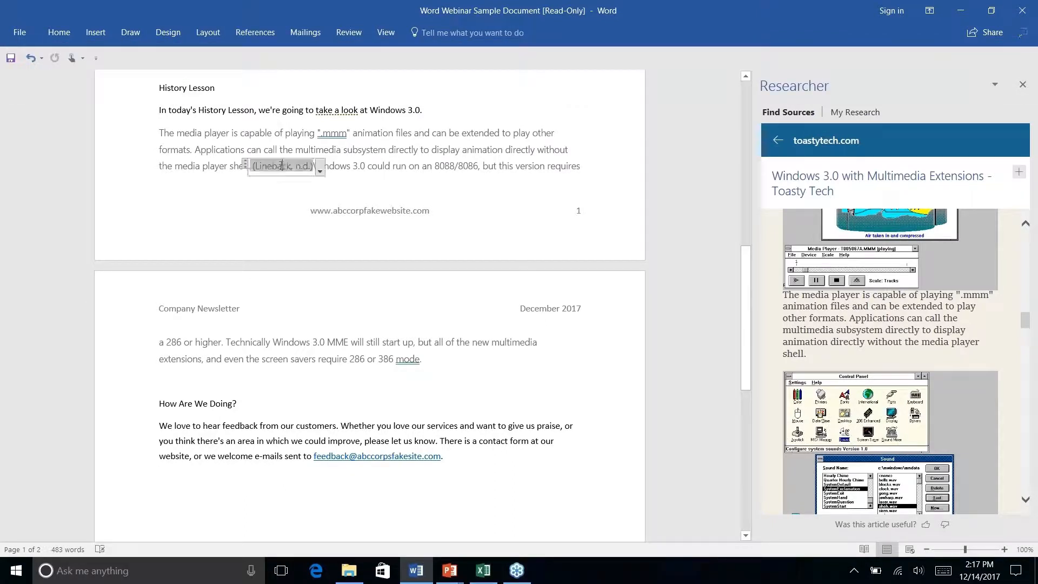
click(320, 171)
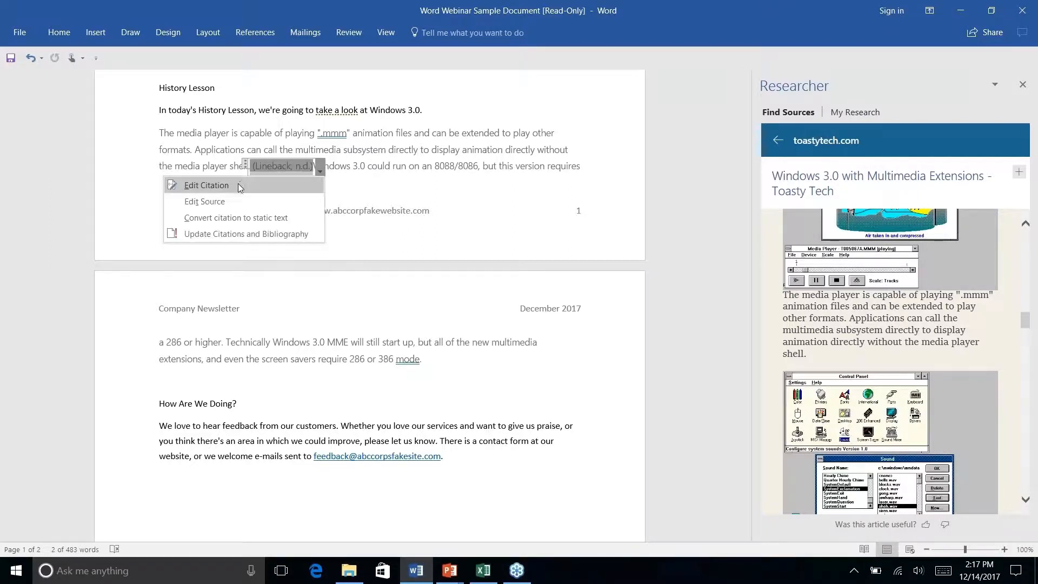
click(228, 202)
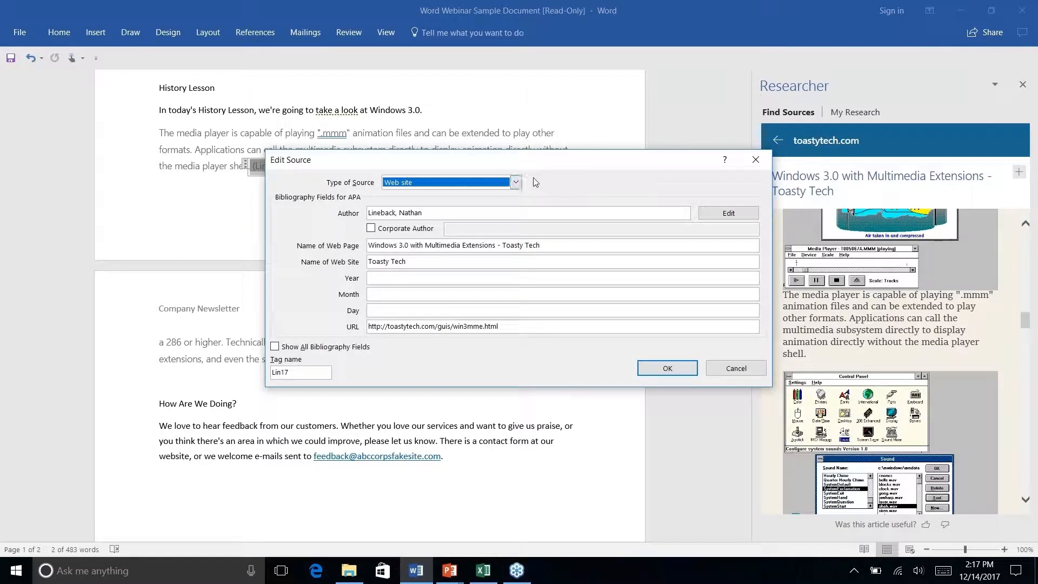
click(516, 183)
click(516, 184)
click(736, 368)
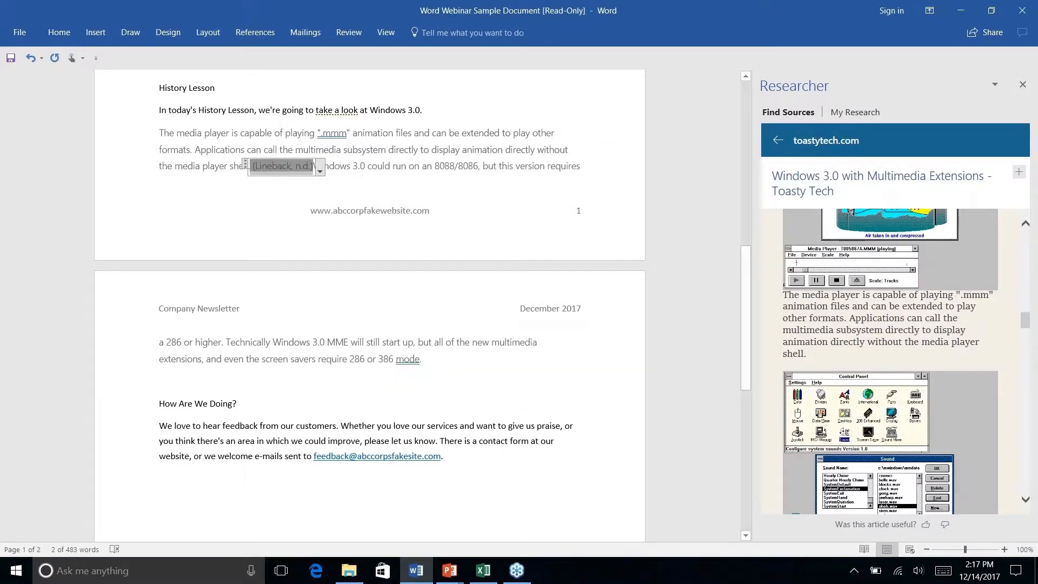
click(253, 34)
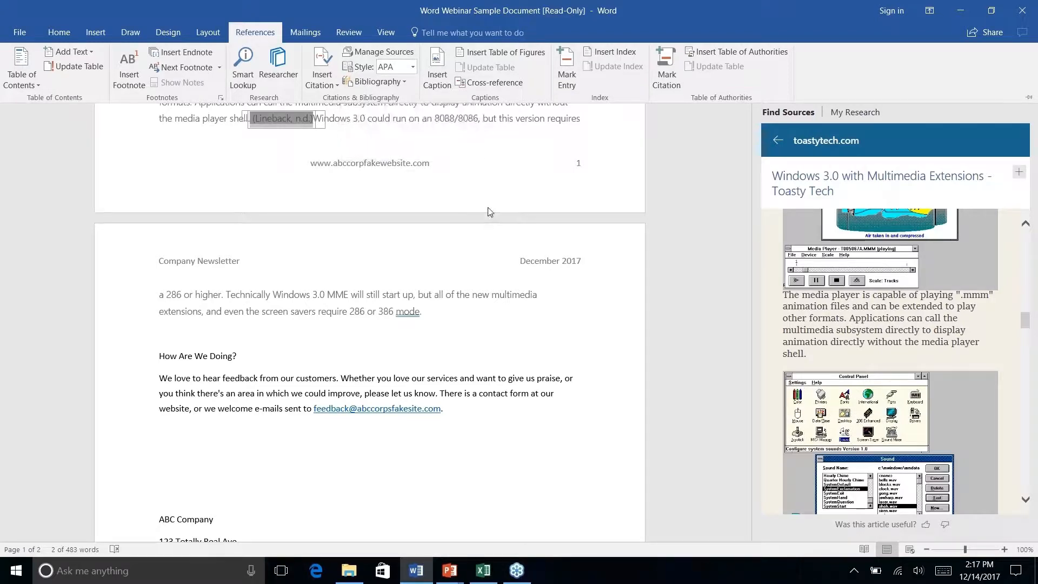
key(ctrl+F1)
scroll(481, 203, up, 5)
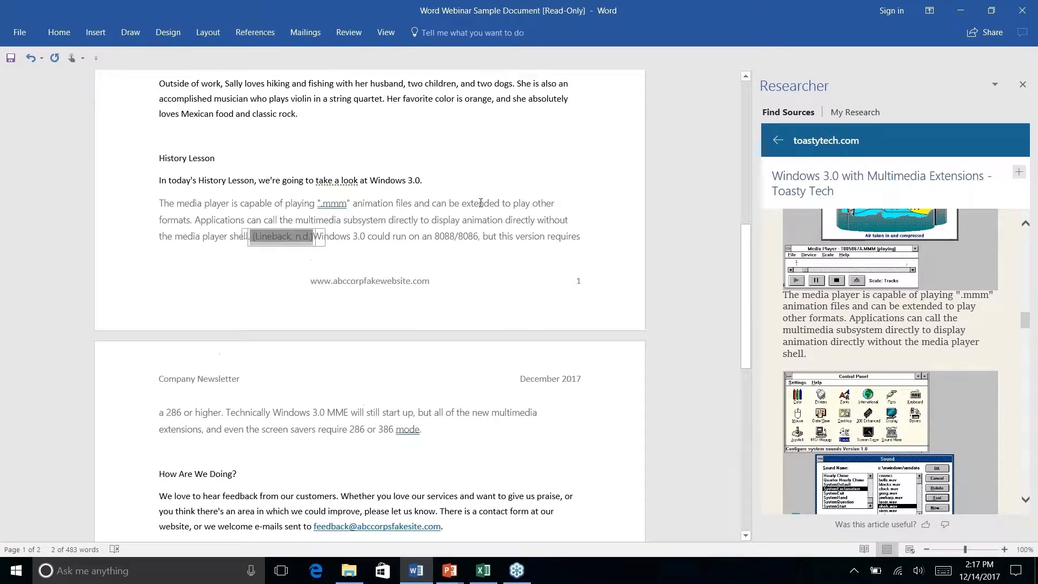
click(349, 236)
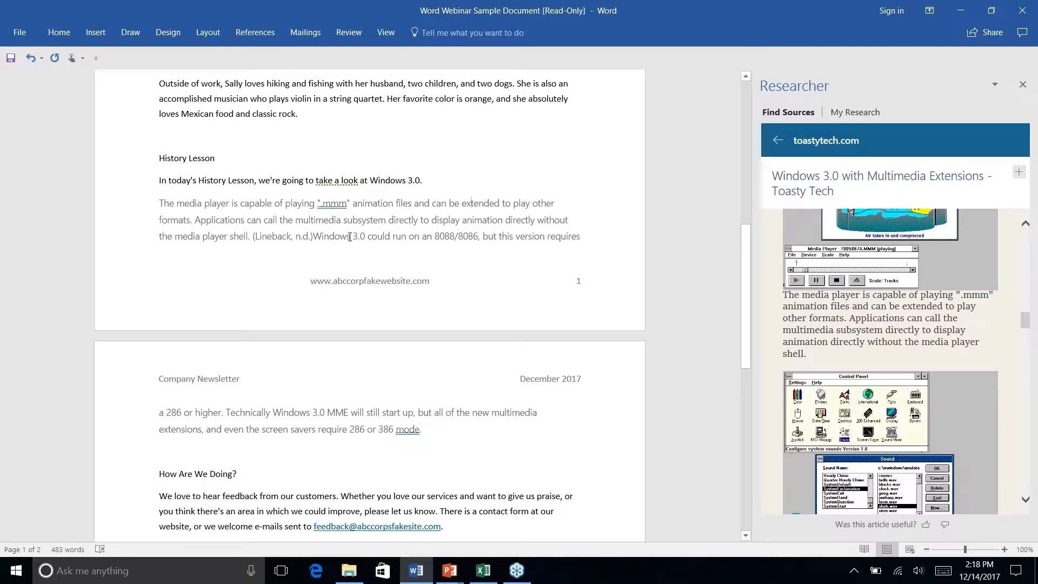
Step: Place the insertion point at the end of the inserted Windows 3.0 text on page 2
click(246, 34)
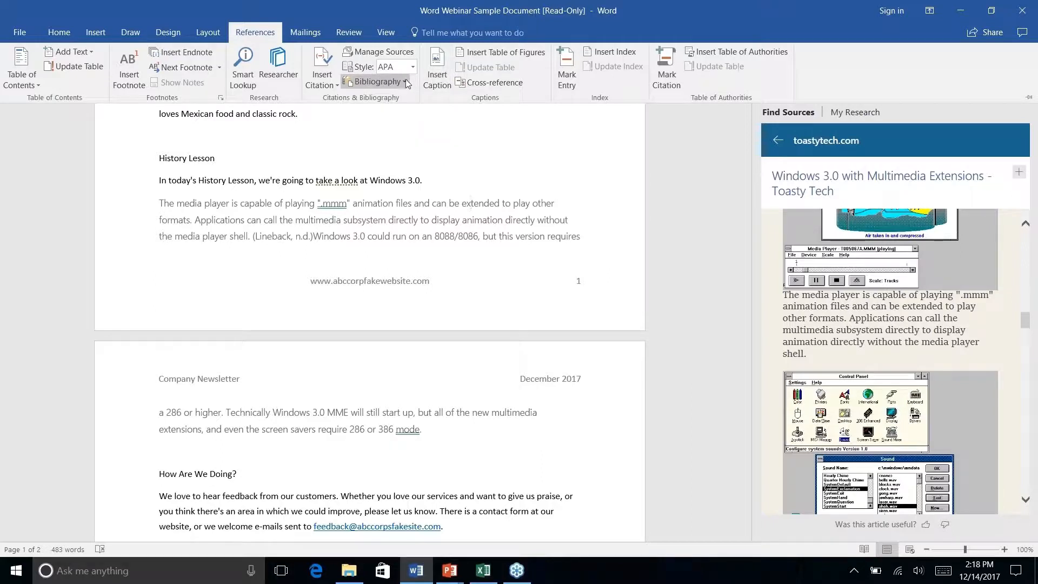
click(452, 438)
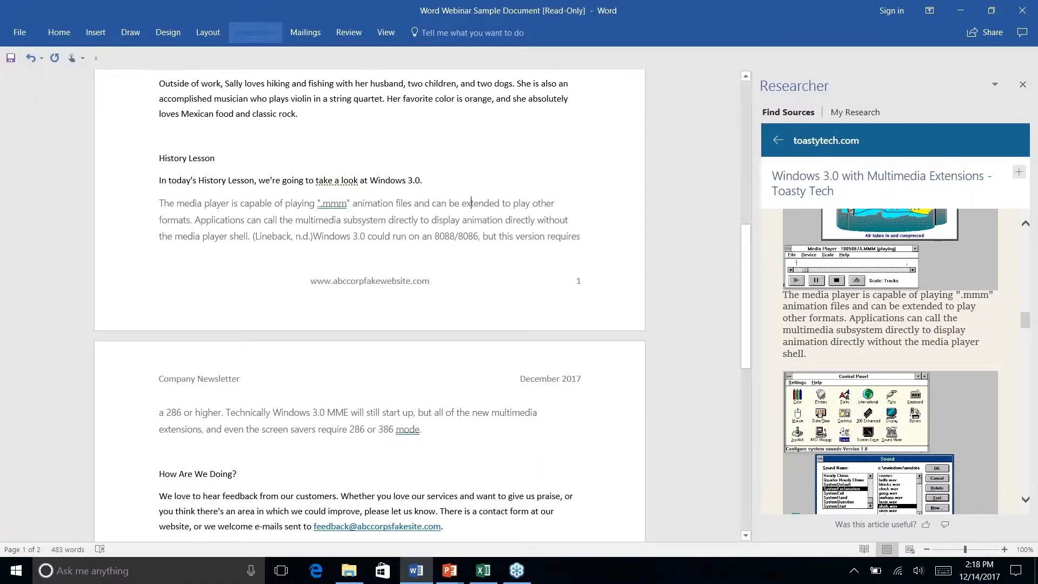
right_click(421, 431)
key(Escape)
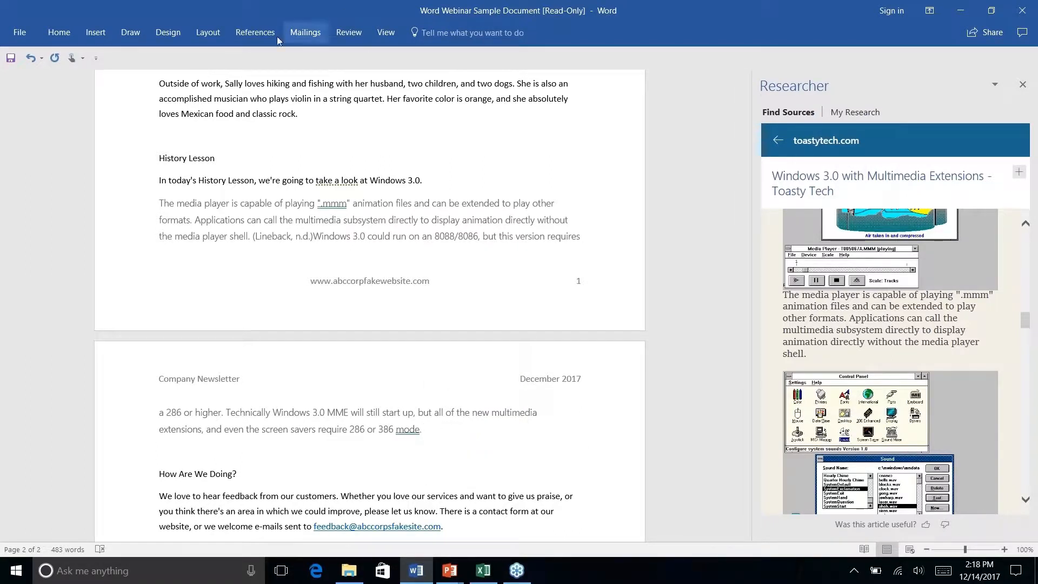
Step: Insert the built-in References bibliography after the Windows 3.0 text on page 2
click(255, 33)
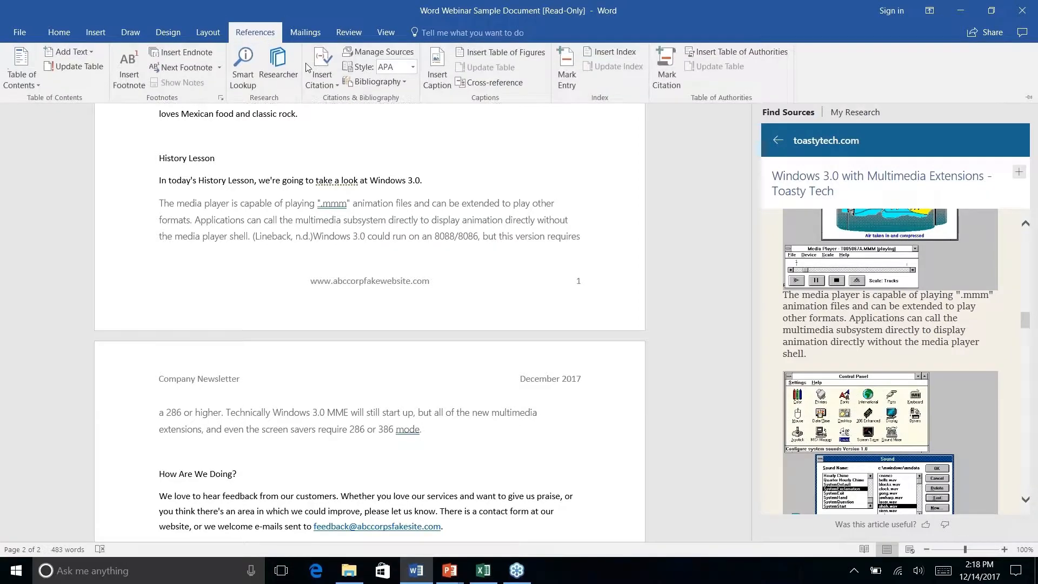
click(403, 81)
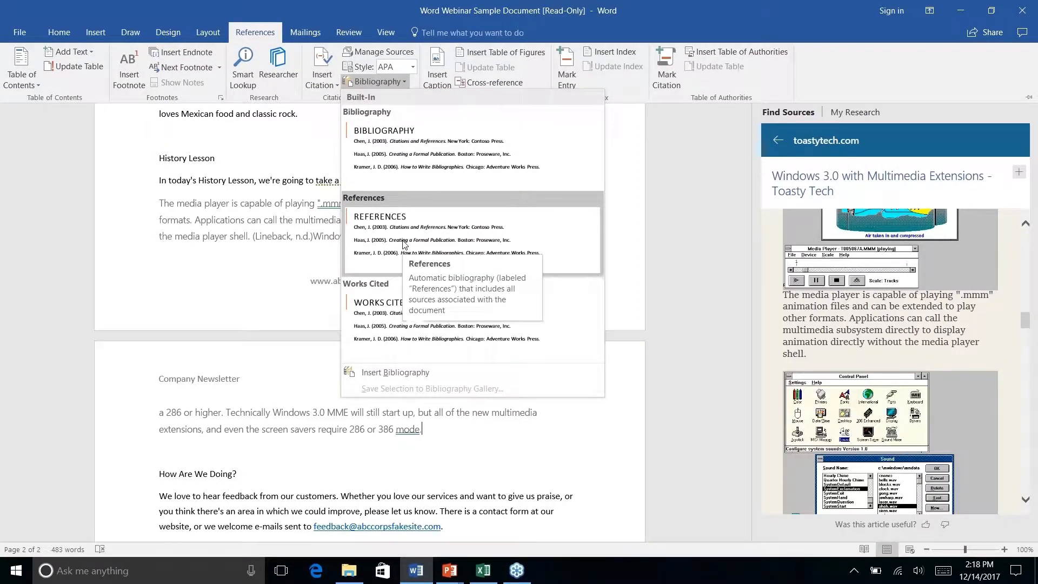
click(403, 245)
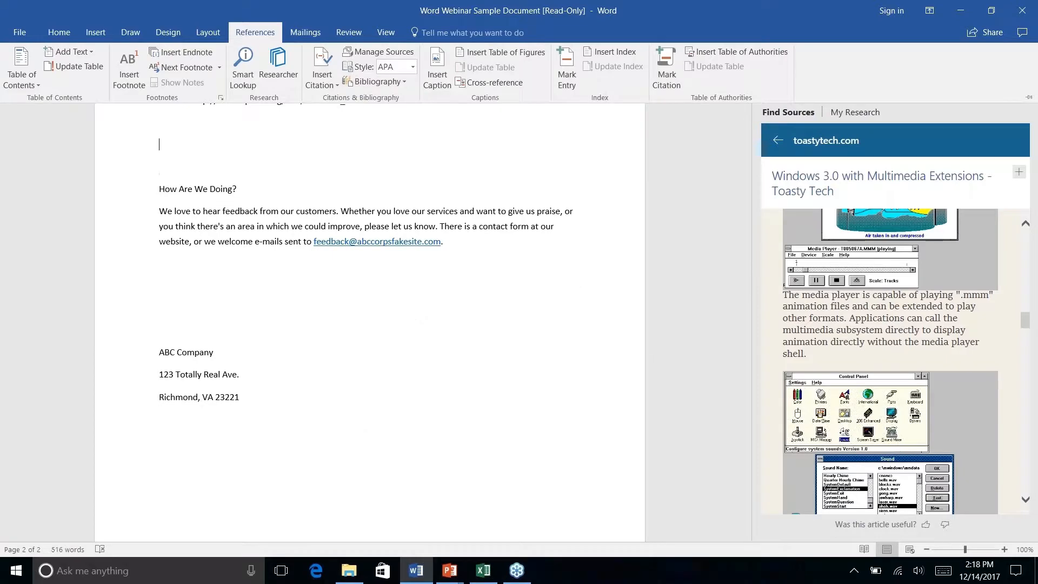
Step: Examine the reference list entries and the matching in-text citation in the History Lesson
scroll(369, 321, down, 2)
scroll(369, 322, up, 6)
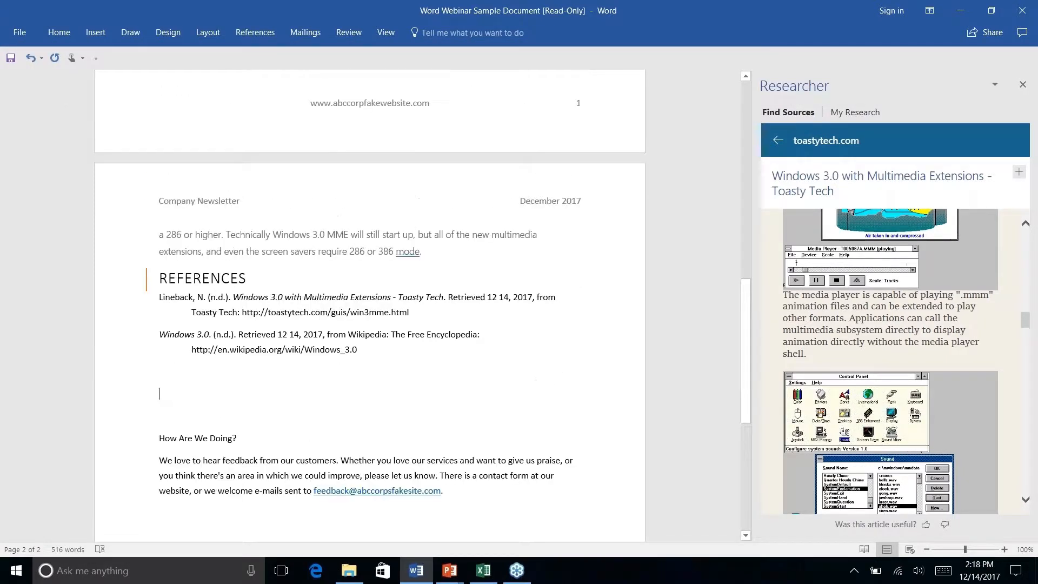
scroll(370, 306, up, 5)
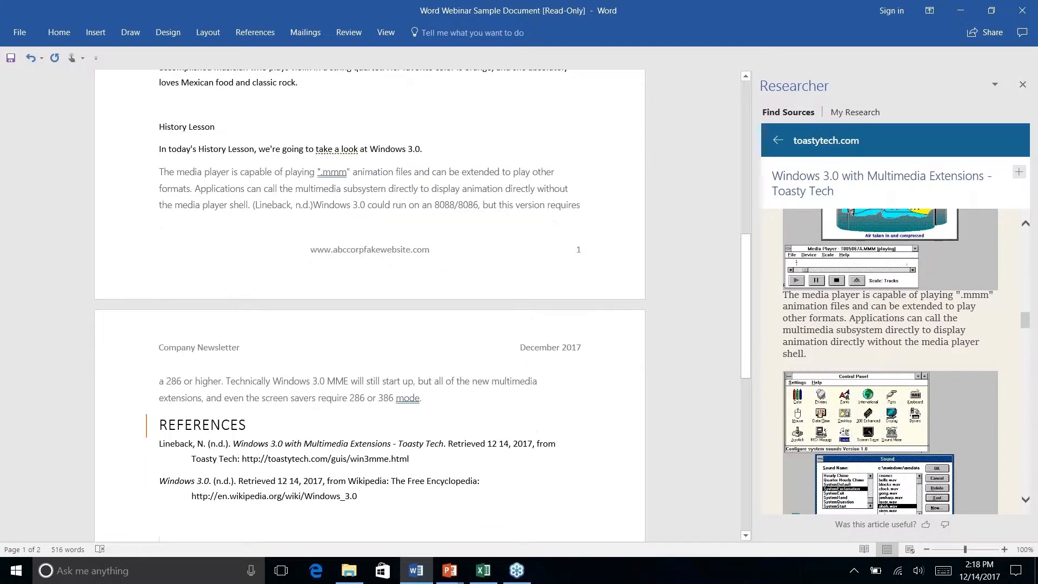
click(301, 205)
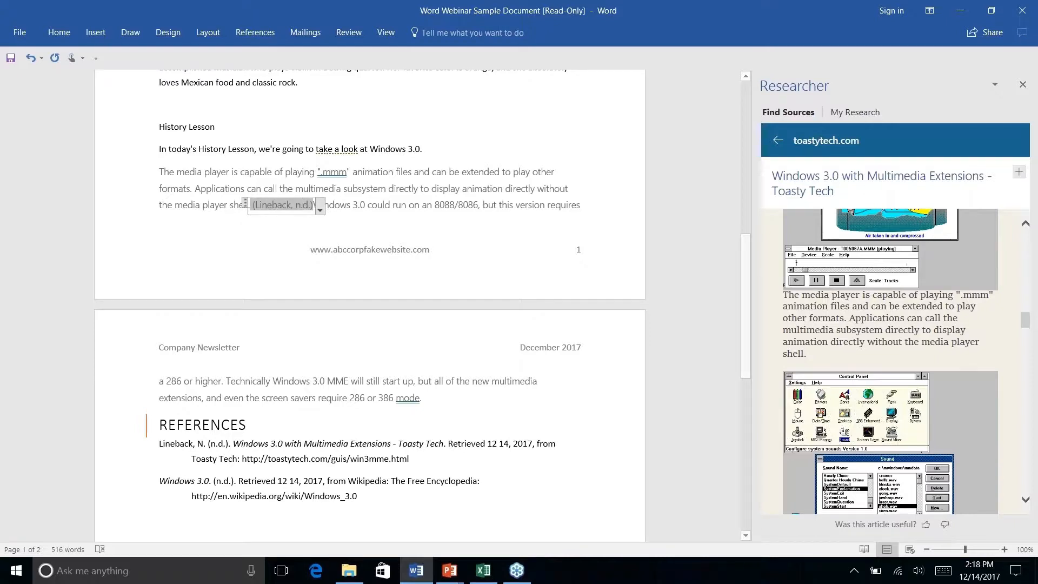
right_click(380, 376)
key(Escape)
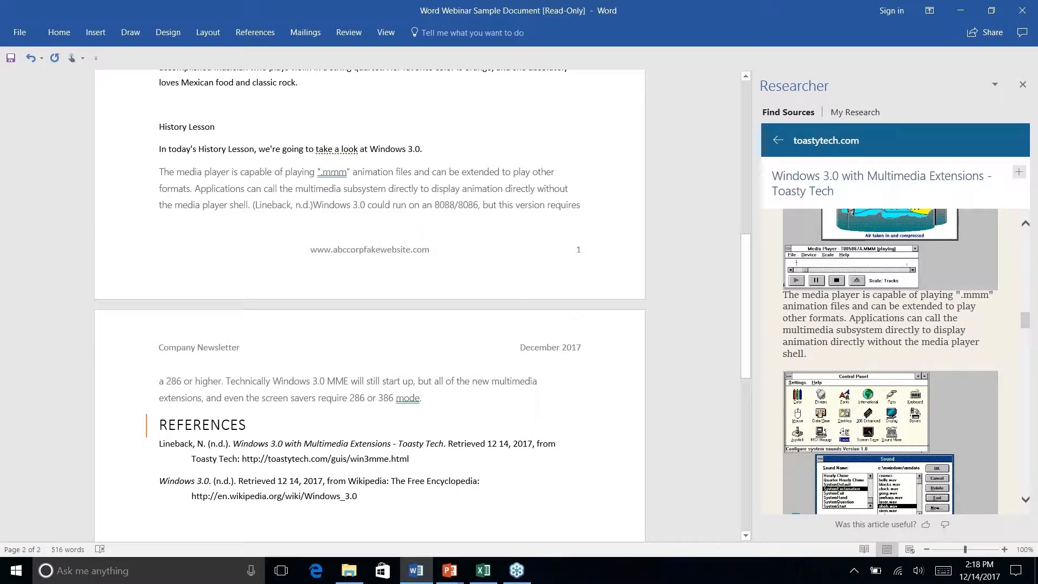
scroll(343, 362, down, 2)
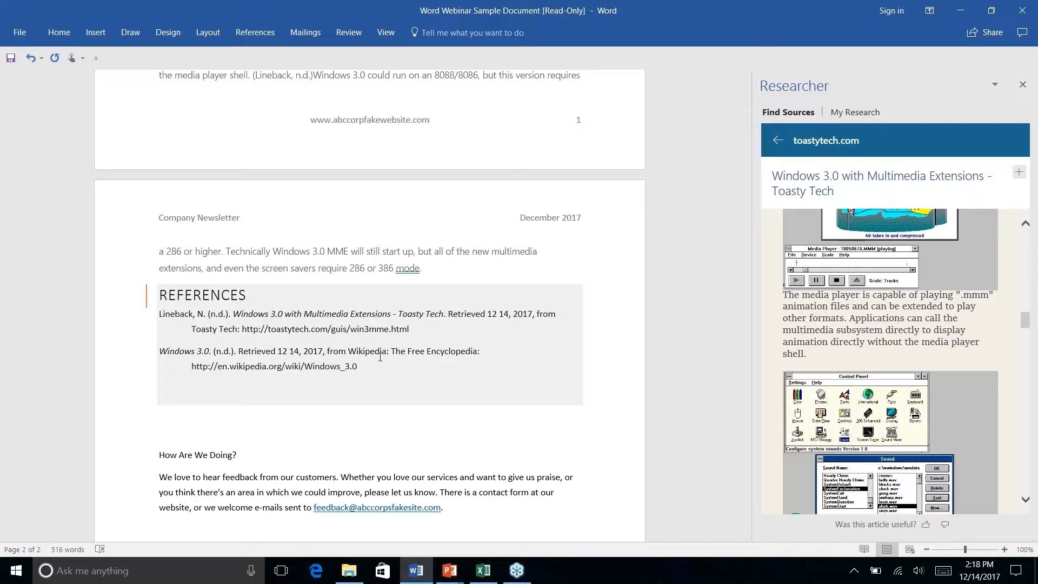
scroll(378, 325, down, 3)
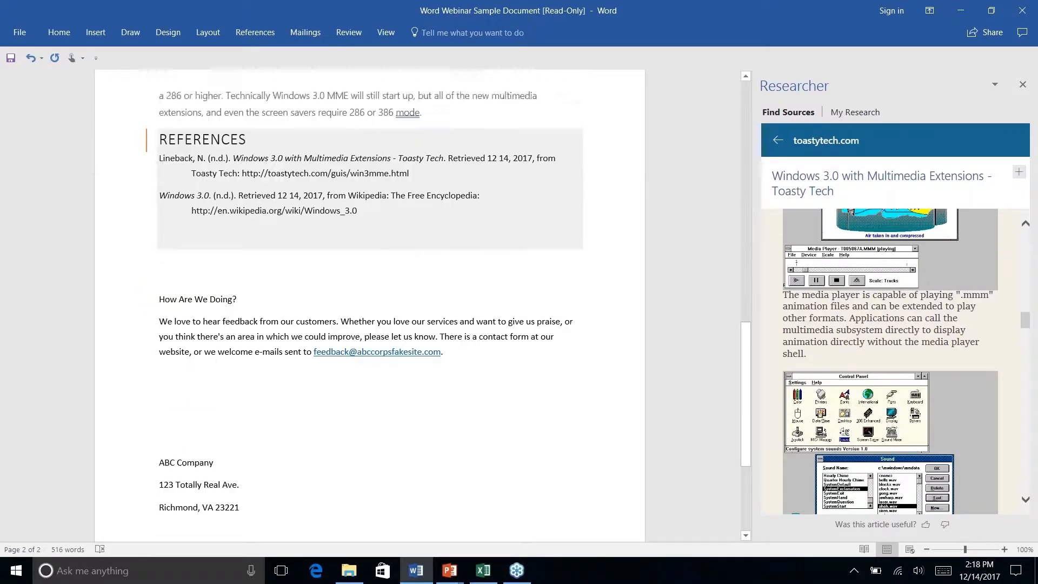
scroll(378, 324, up, 5)
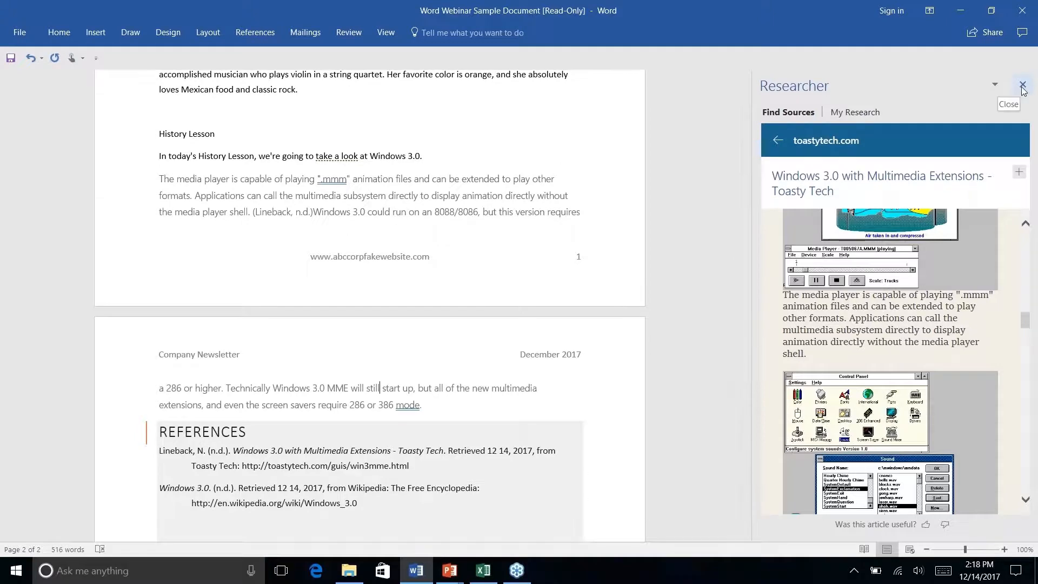
Step: Restart Researcher, view its My Research section for saved research, and close the pane
click(1022, 84)
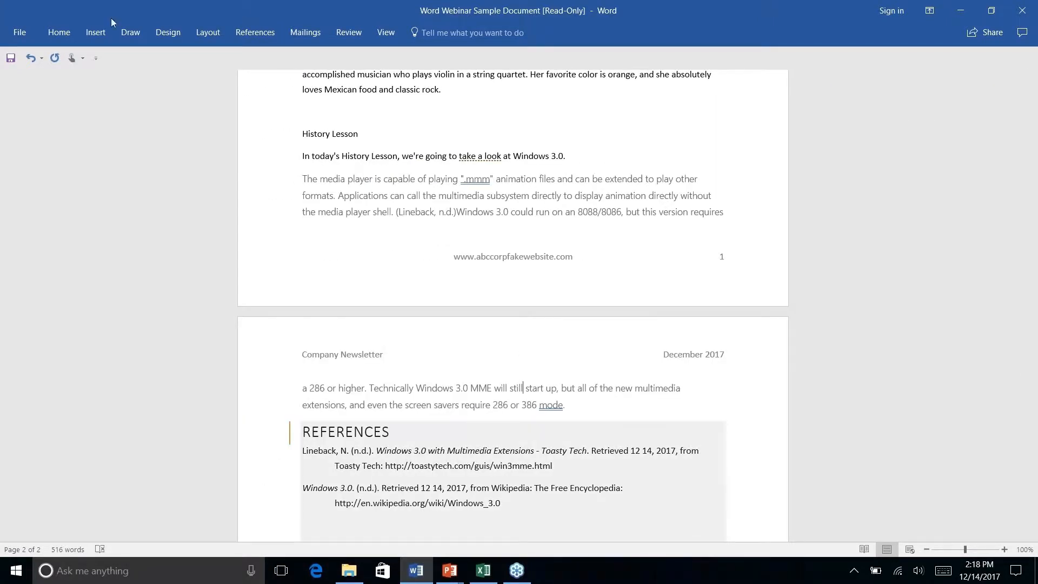
click(255, 32)
click(270, 74)
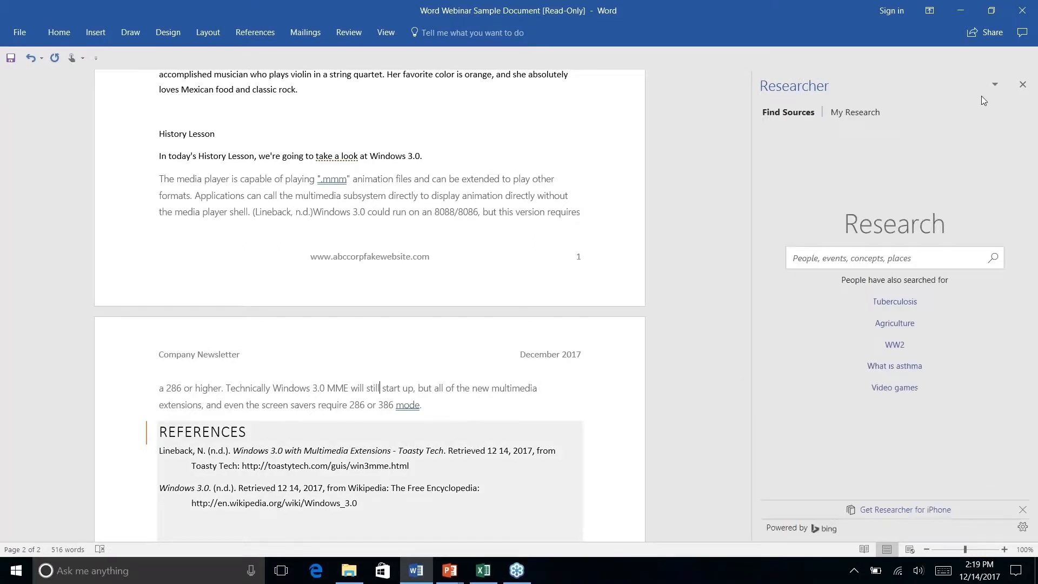
click(839, 112)
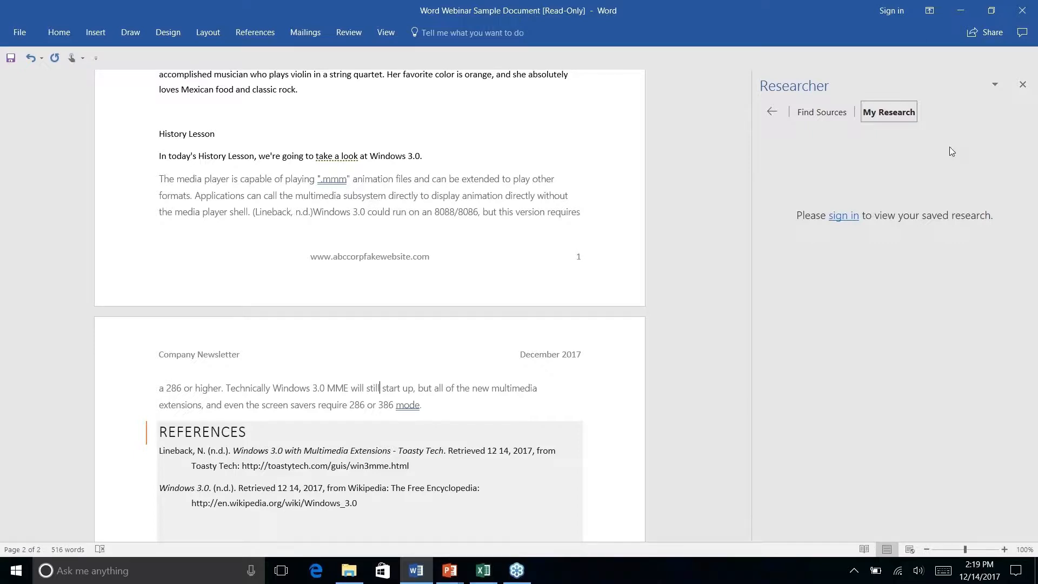
click(1023, 87)
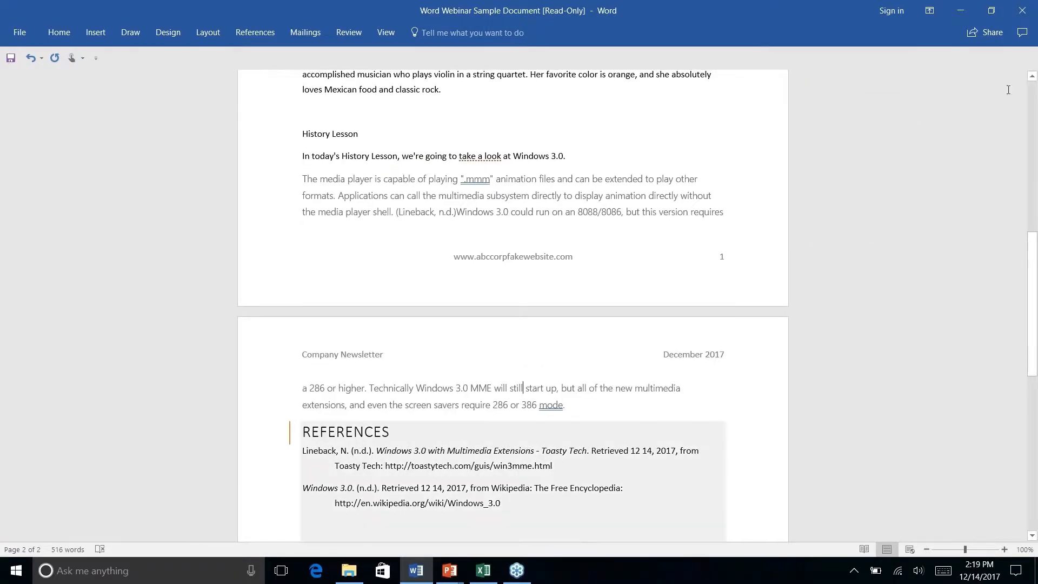
Step: Review the newsletter from its introduction through the History Lesson and the References list
scroll(396, 425, down, 5)
scroll(395, 425, up, 10)
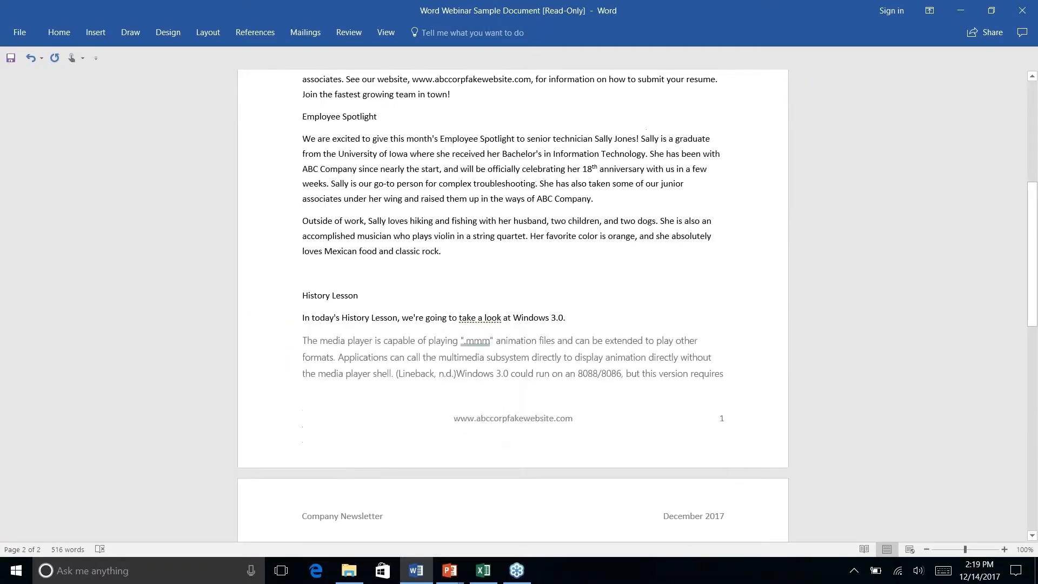
scroll(512, 305, up, 3)
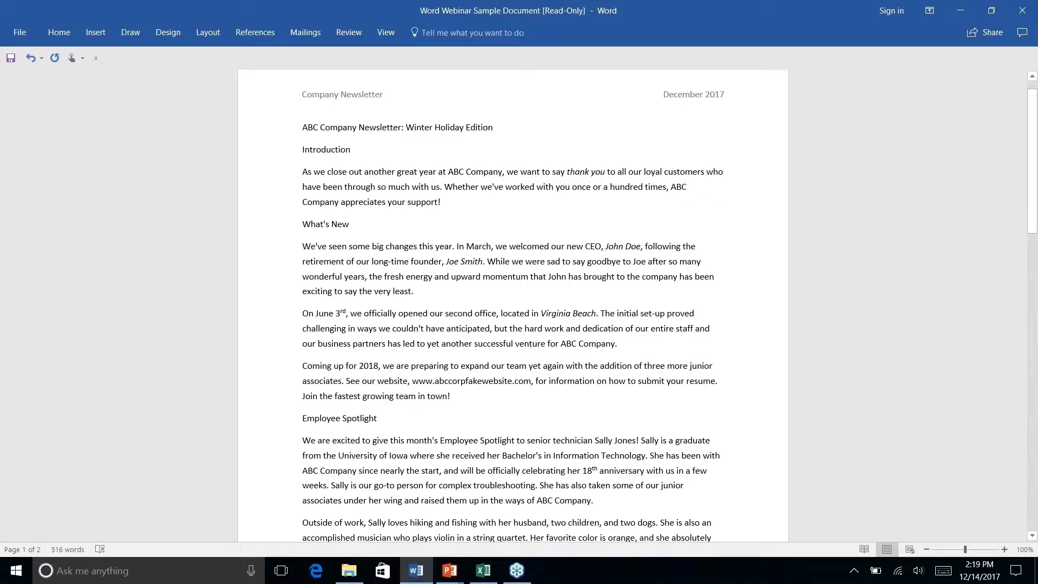
scroll(523, 447, down, 10)
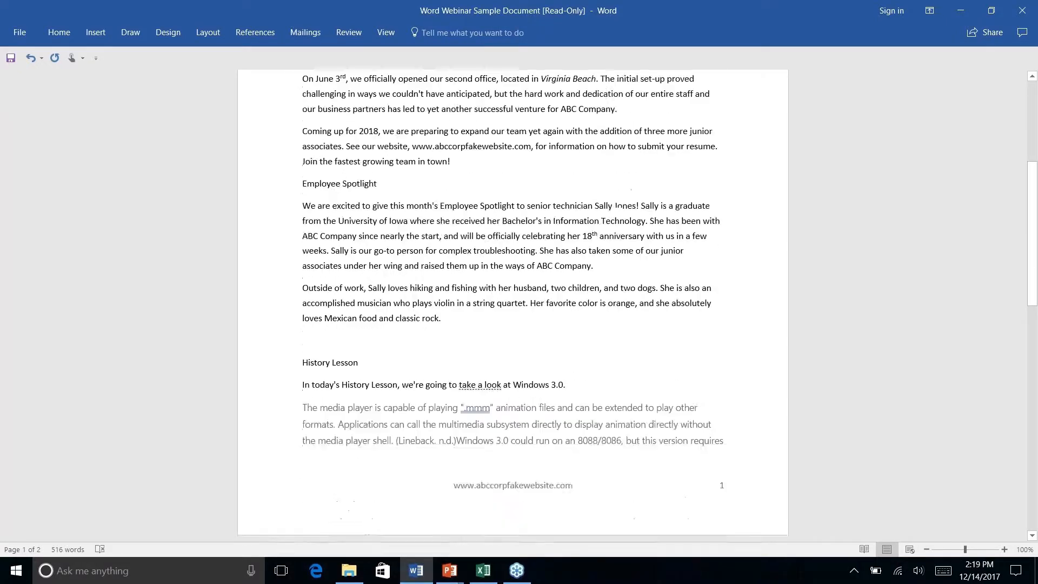
scroll(512, 306, down, 6)
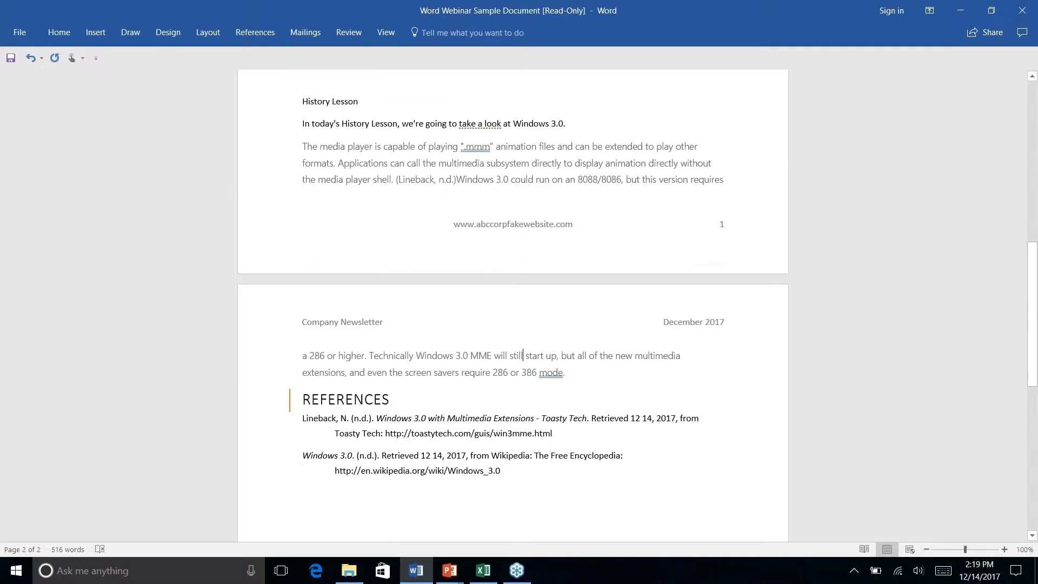
scroll(513, 305, up, 3)
scroll(523, 326, up, 3)
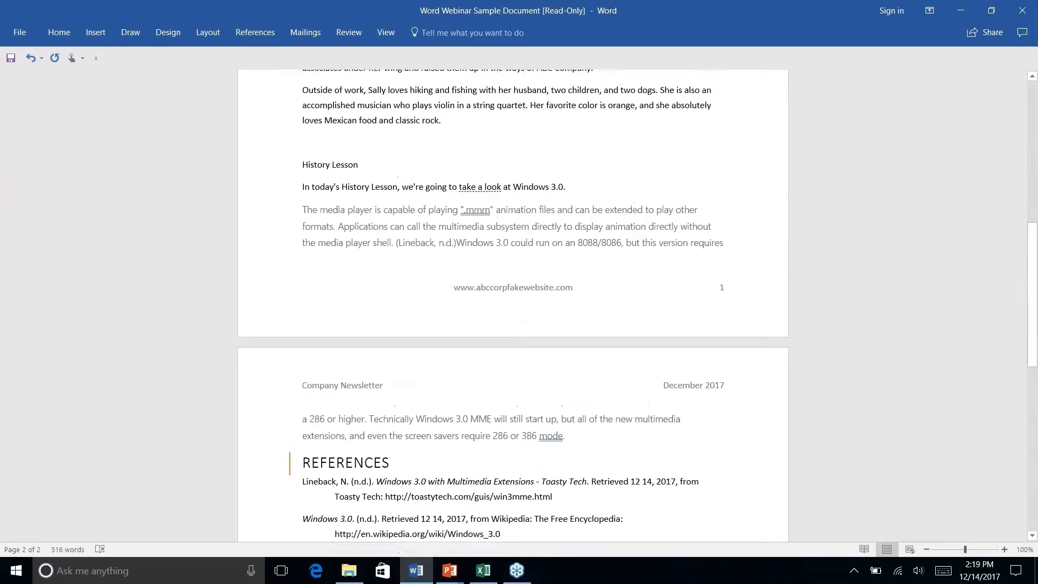
scroll(523, 326, down, 2)
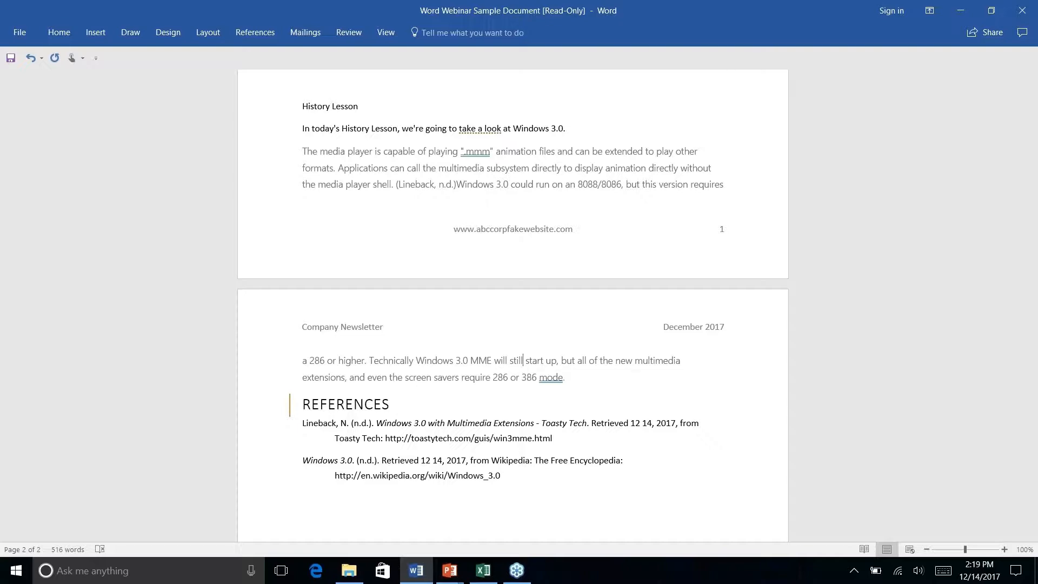
Step: Switch to the PowerPoint slide show, advance it to the Quick Parts slide, and return to the Word document
key(alt+Tab)
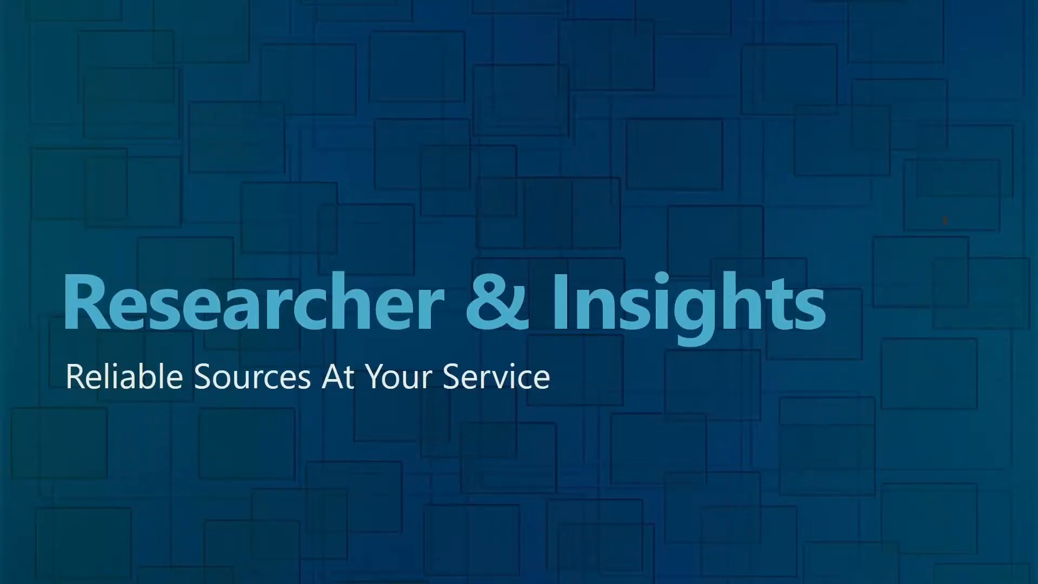
key(Right)
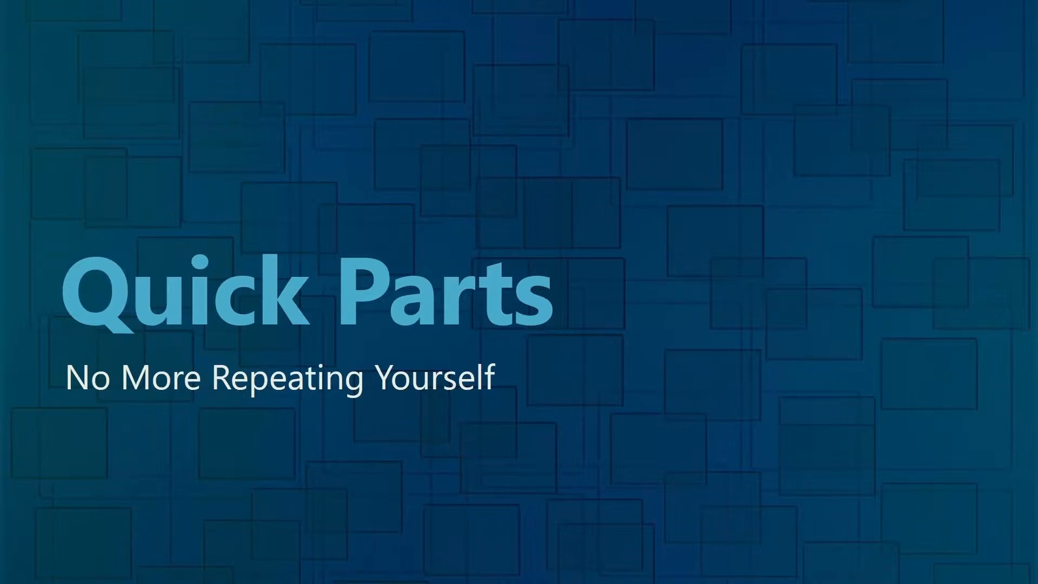
key(alt+Tab)
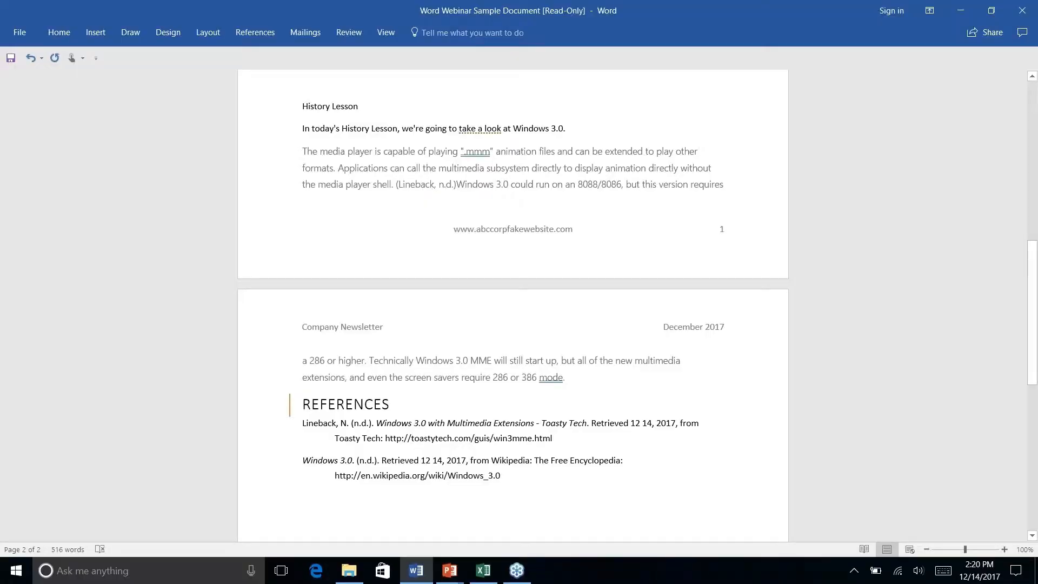
Step: Center the three-line company name and address block at the end of page 2
scroll(513, 302, up, 3)
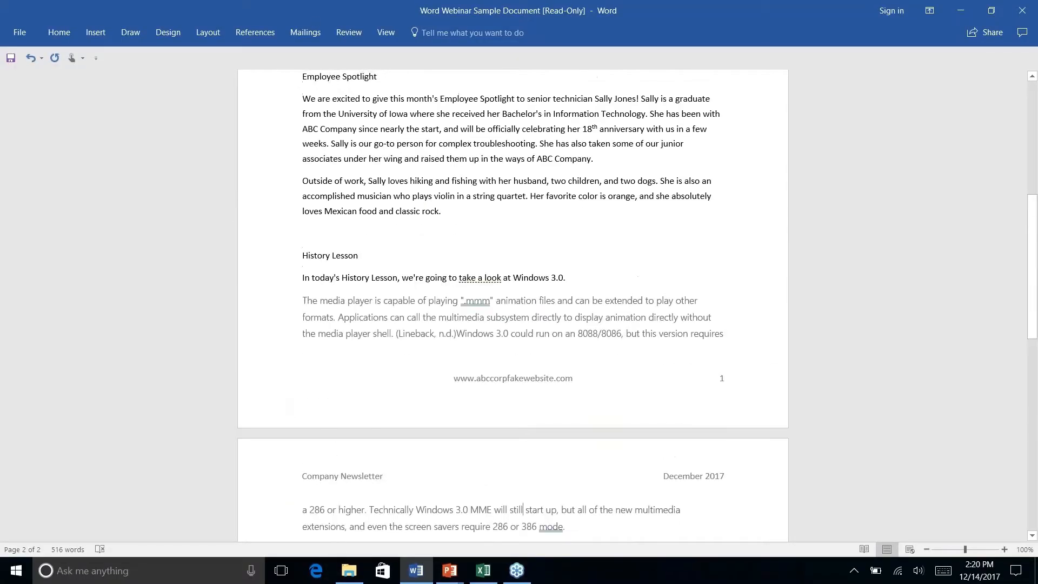
scroll(536, 301, down, 12)
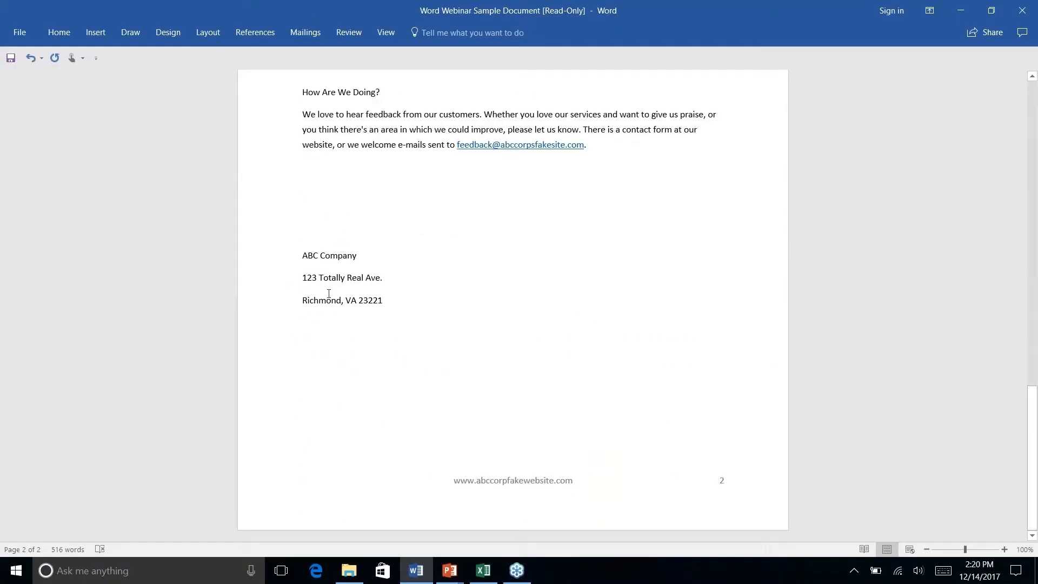
drag(383, 300, 265, 255)
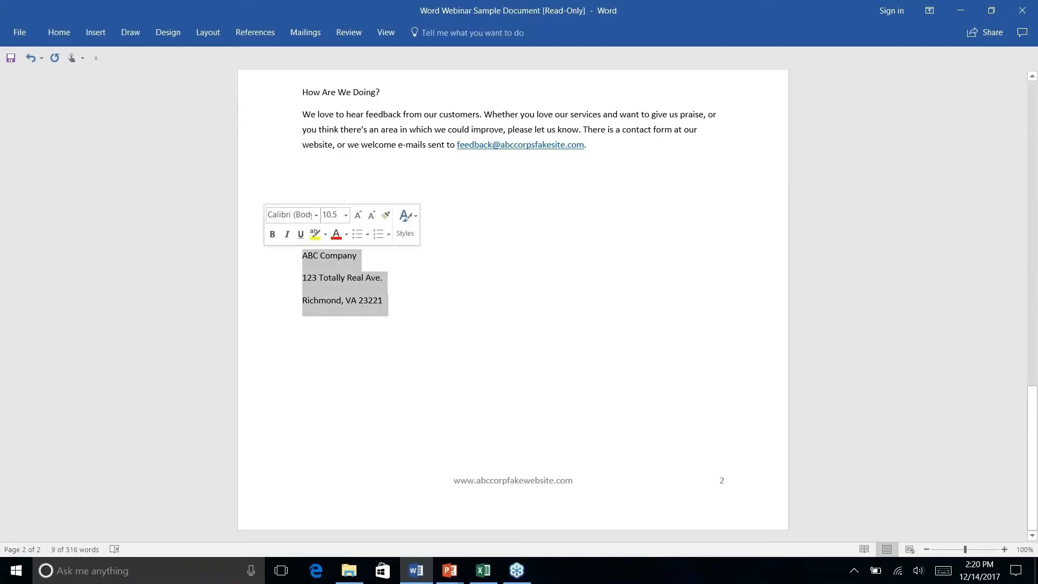
click(59, 32)
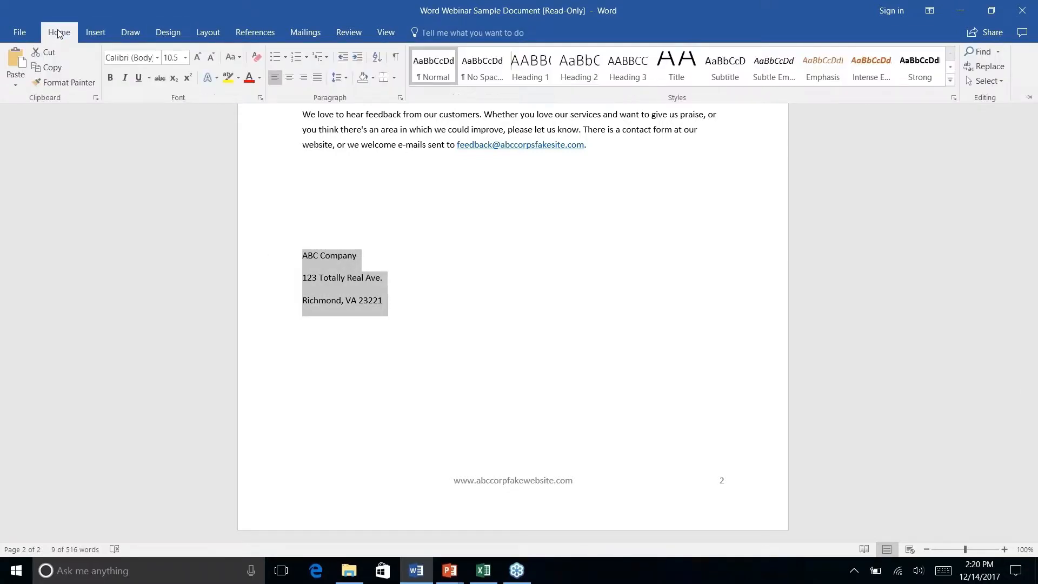
click(290, 78)
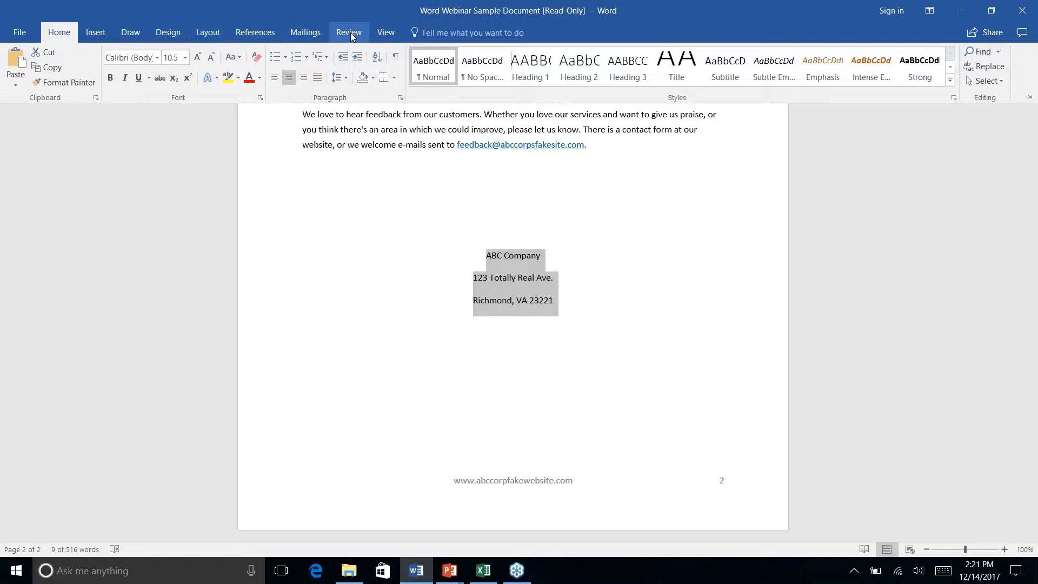
click(201, 34)
click(173, 34)
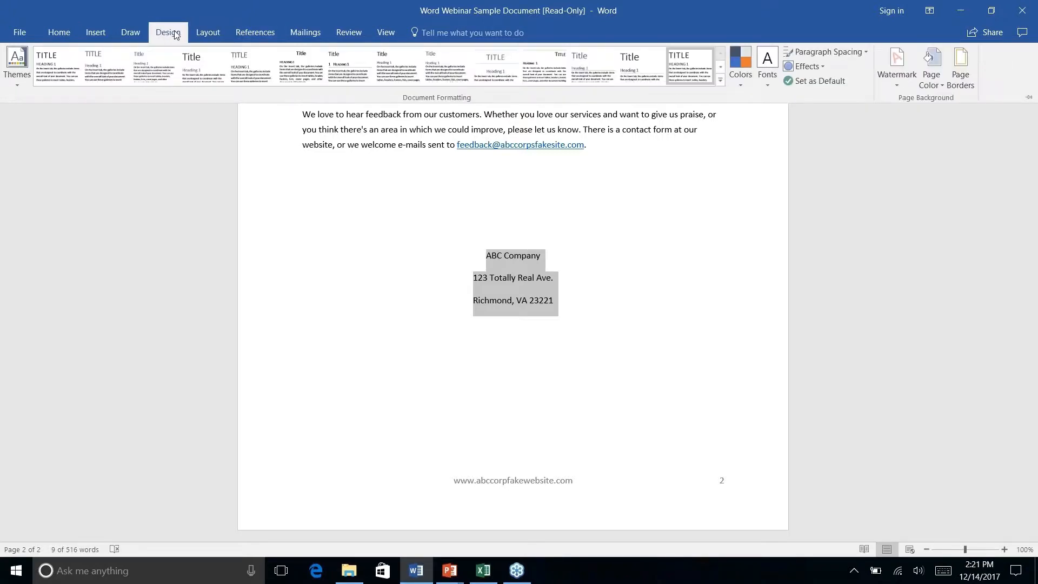
click(91, 35)
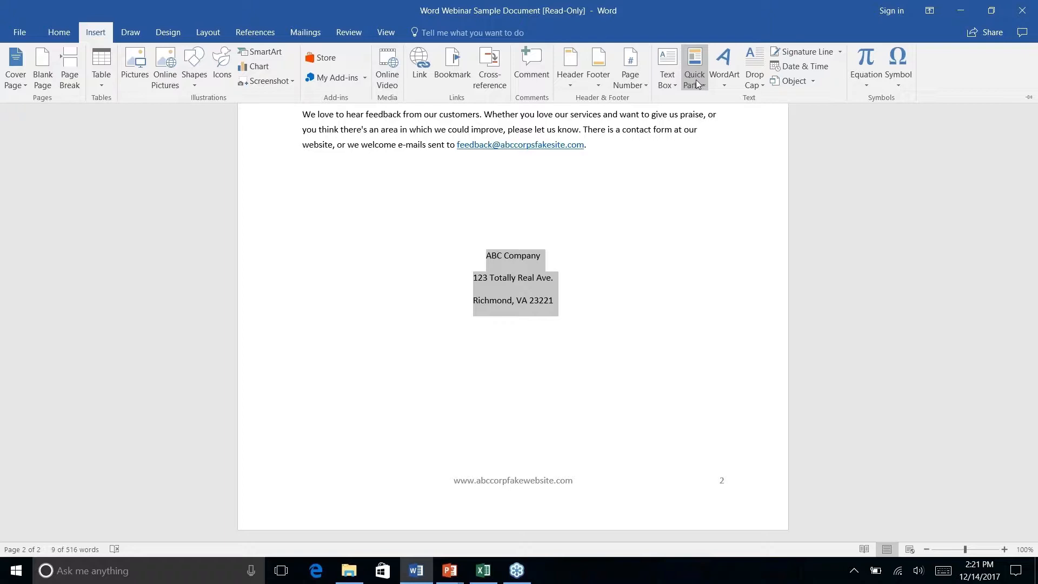
key(ctrl+F1)
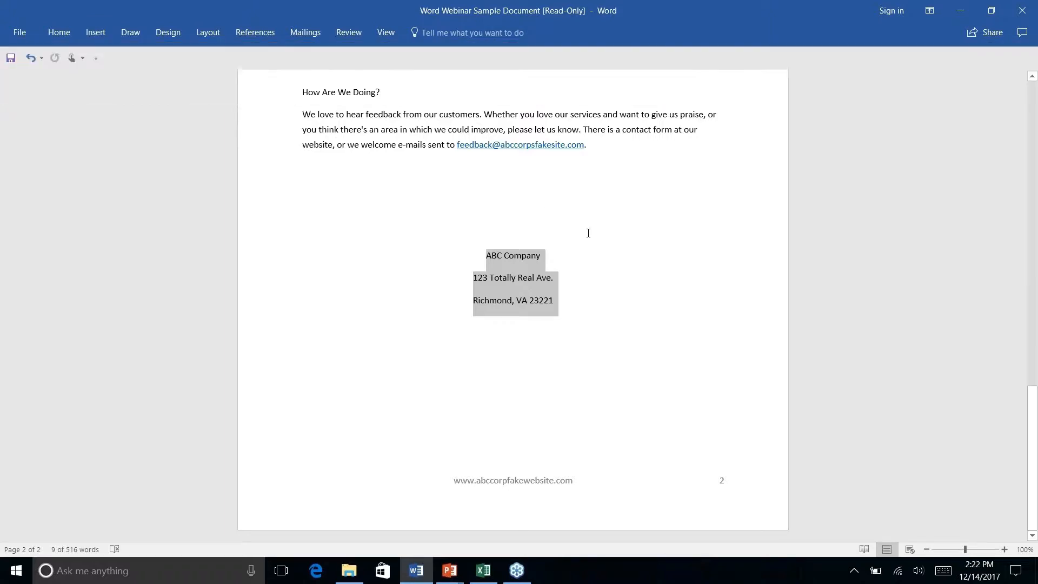
Step: Save the selected company address block to the AutoText gallery under the name Company Address
click(97, 32)
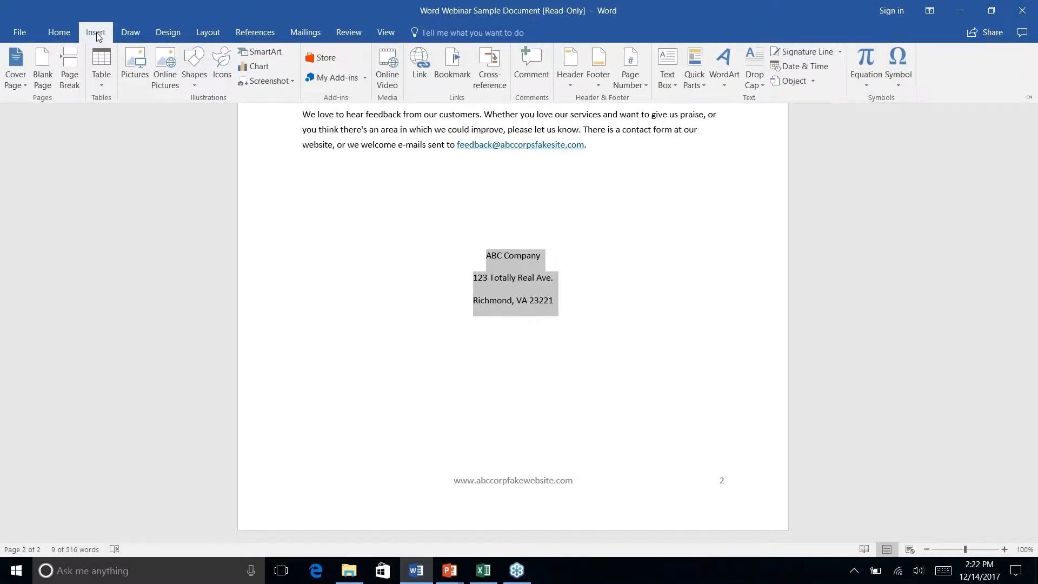
click(702, 84)
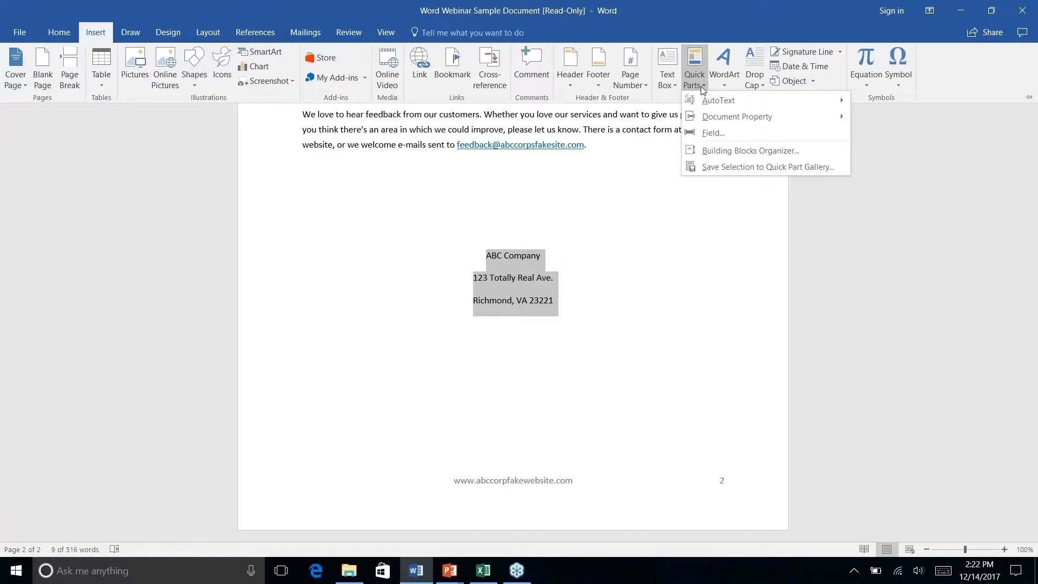
mouse_move(719, 105)
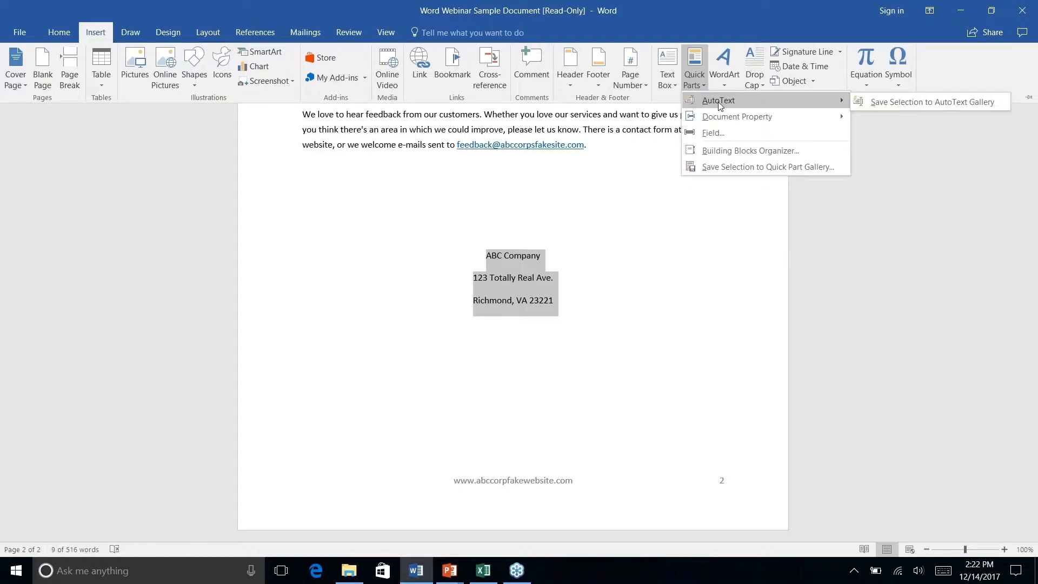
right_click(913, 104)
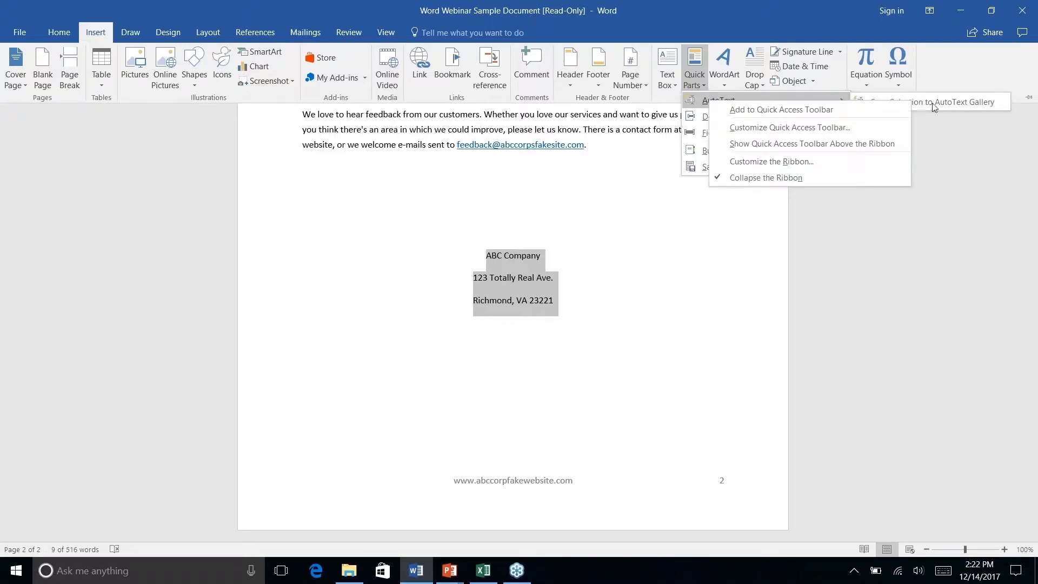
click(929, 99)
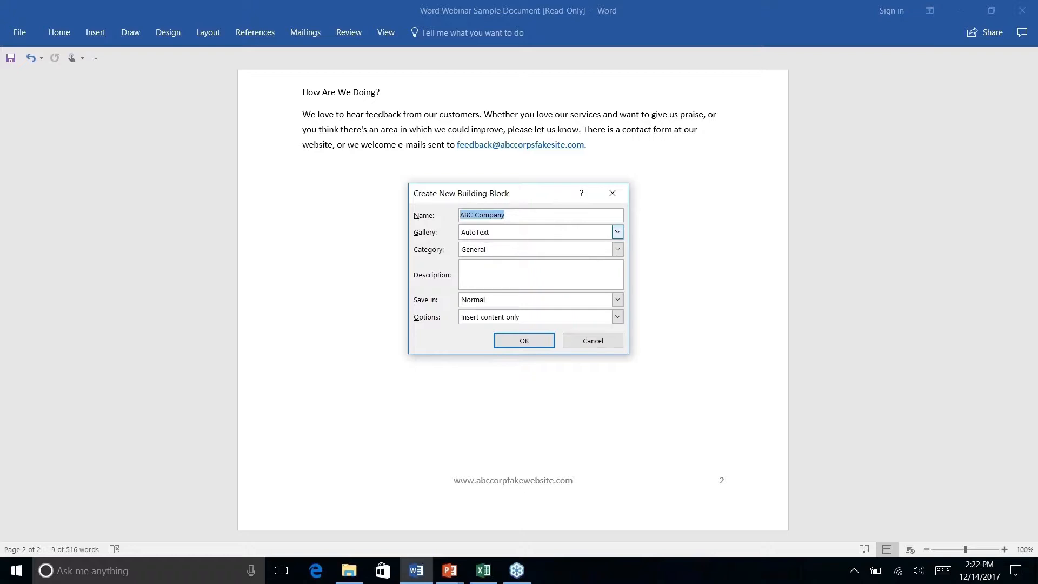
text(Company Address)
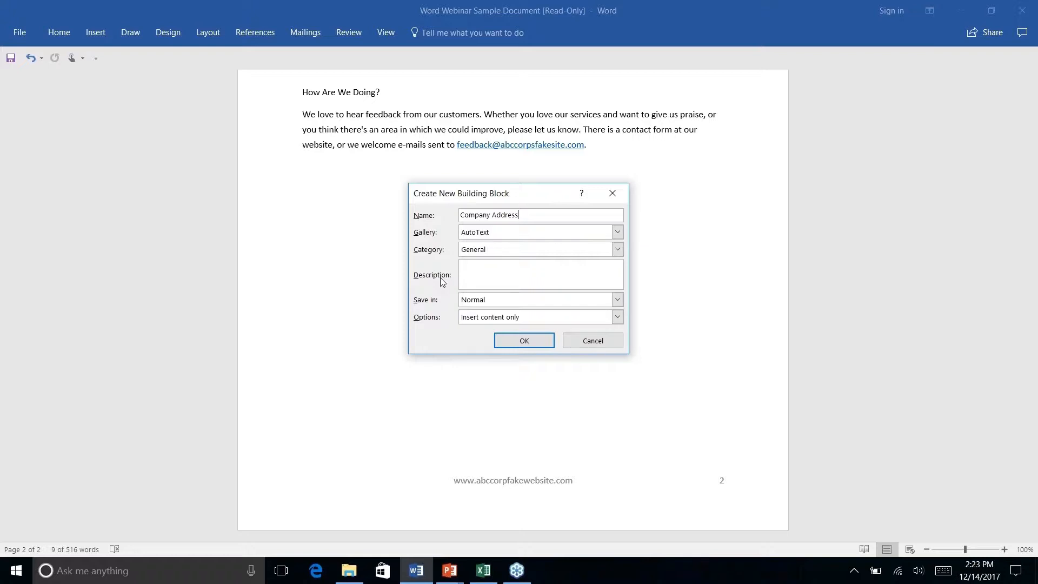
click(523, 341)
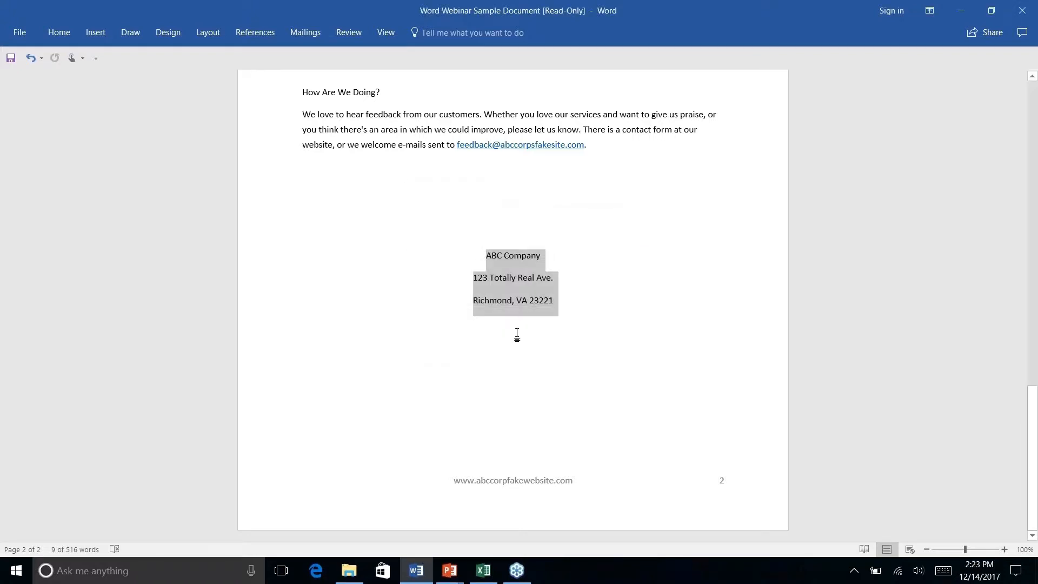
Step: Delete the three-line company name and address block at the end of page 2
click(518, 279)
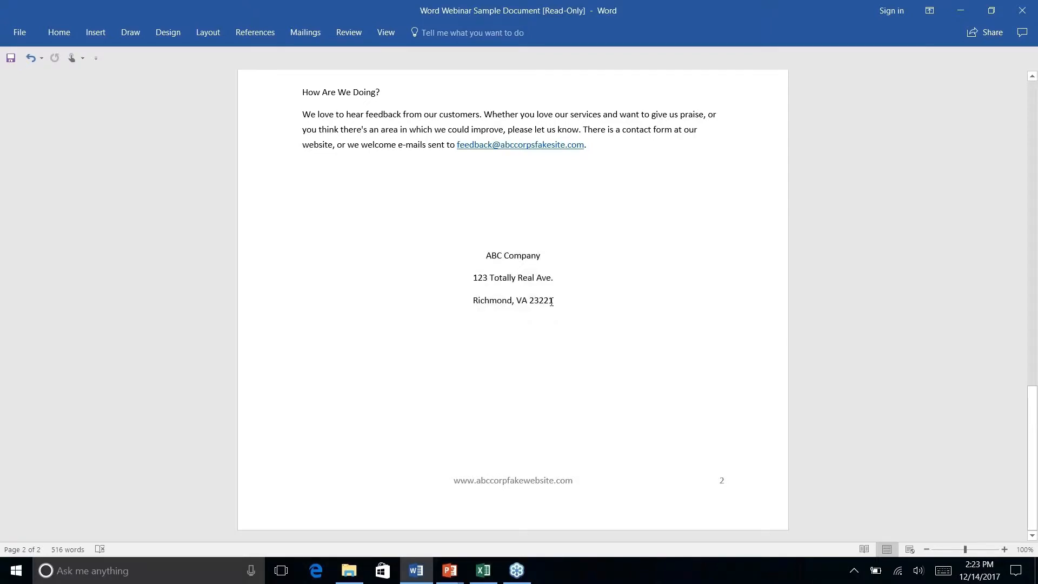
drag(551, 301, 486, 254)
key(Delete)
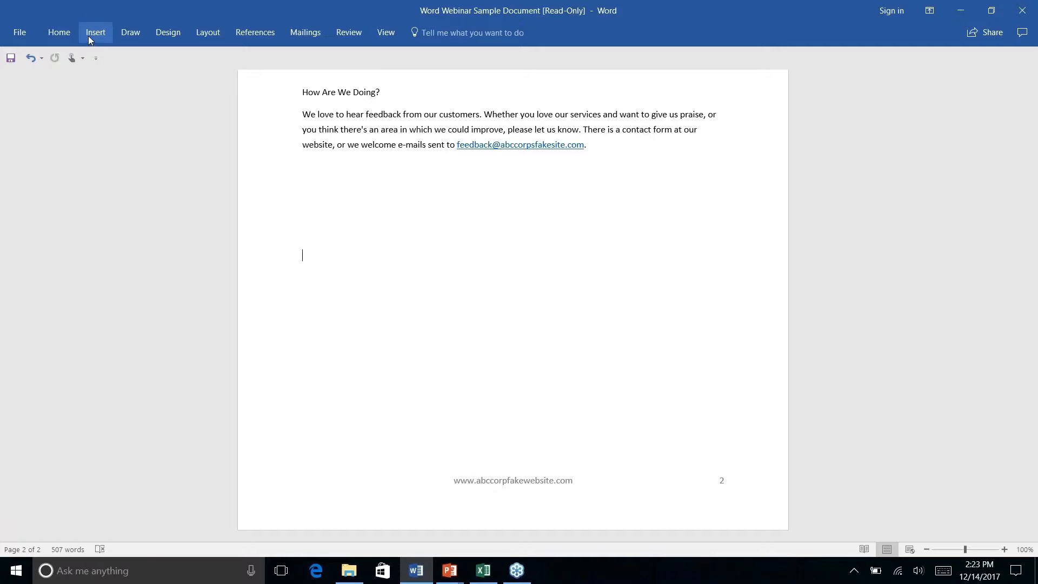
Step: Insert the saved Company Address AutoText entry at the end of page 2
click(90, 34)
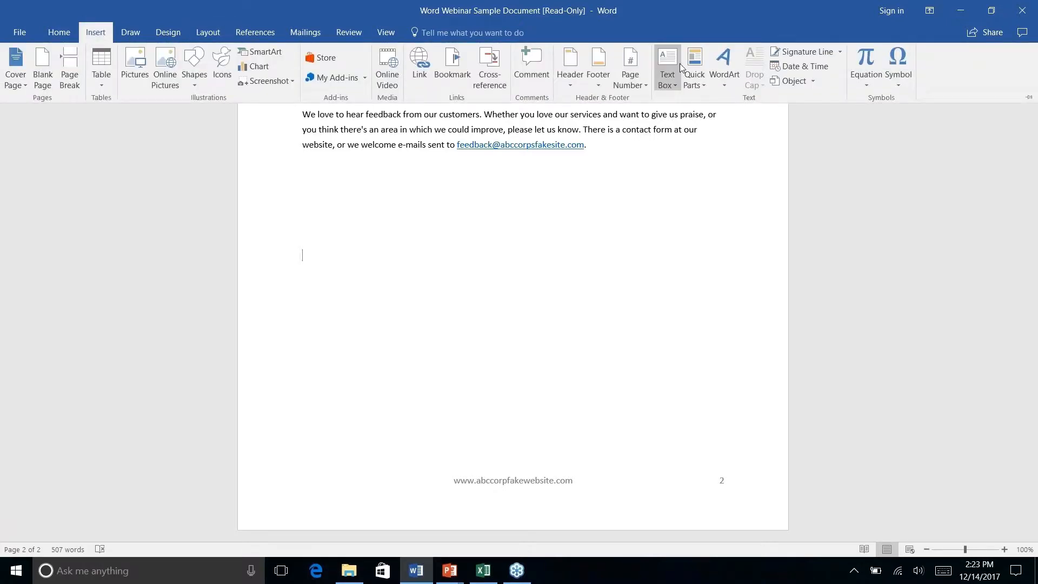
right_click(703, 86)
key(Escape)
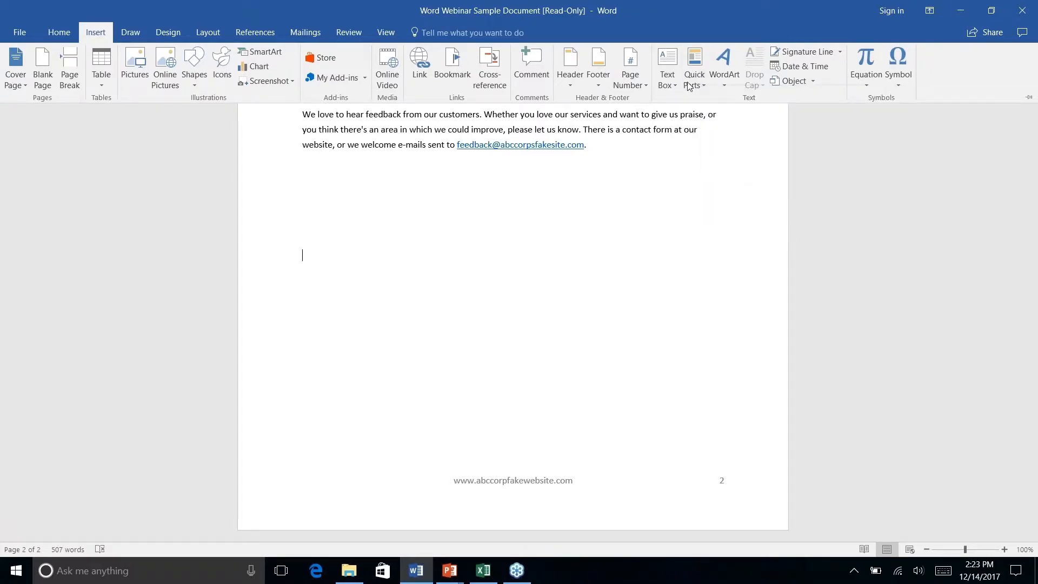
click(695, 70)
mouse_move(714, 102)
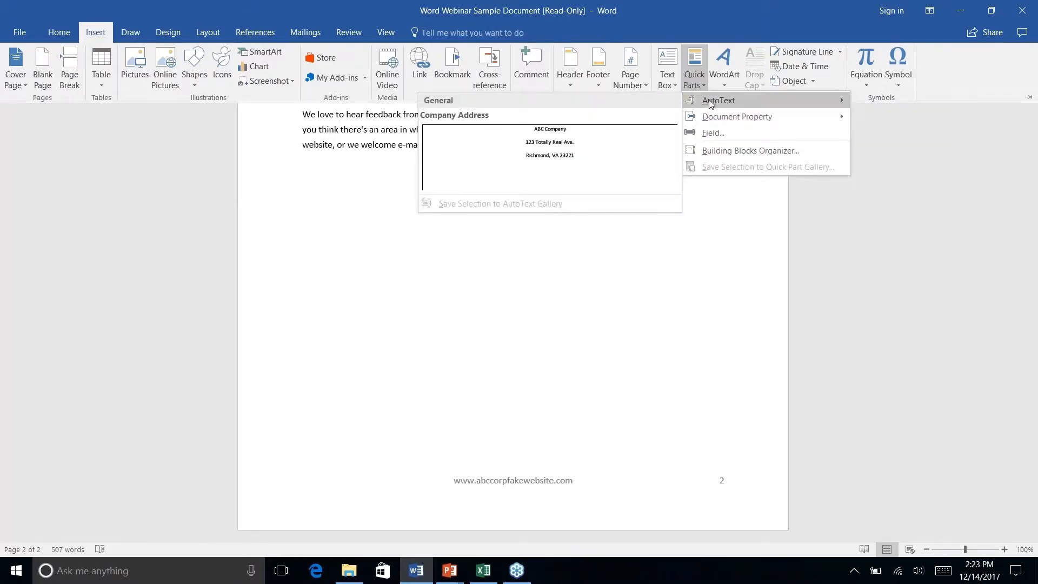
click(552, 154)
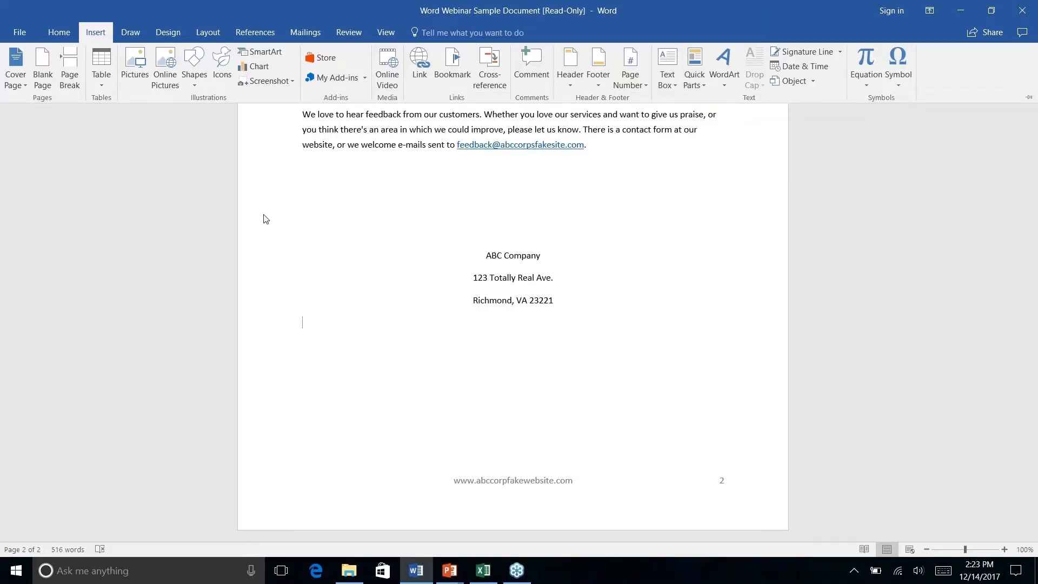
Step: In the Building Blocks Organizer, sort the entries by name and by gallery, and view the Company Address entry's properties without changing them
click(702, 87)
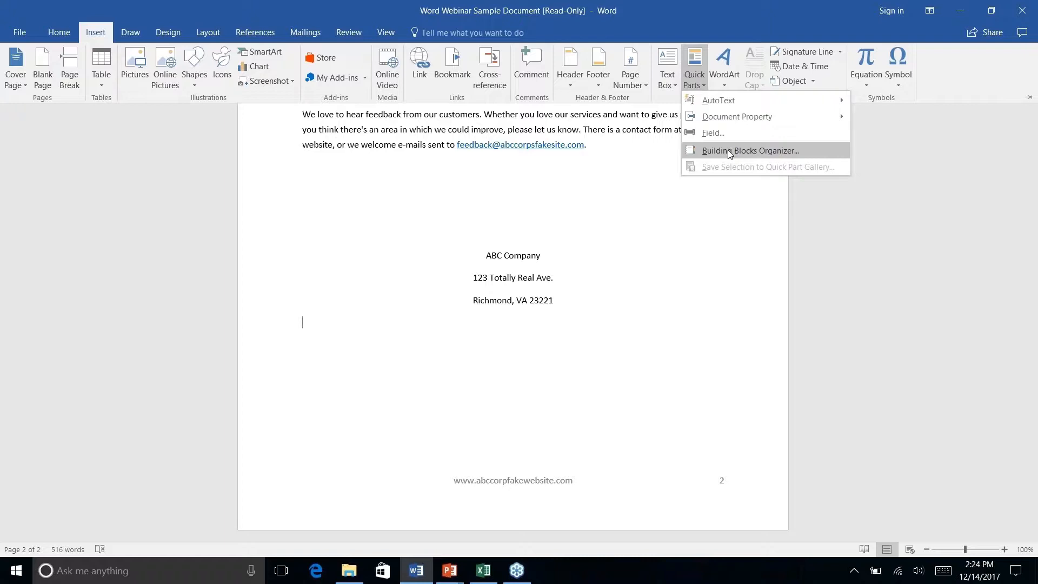
click(730, 154)
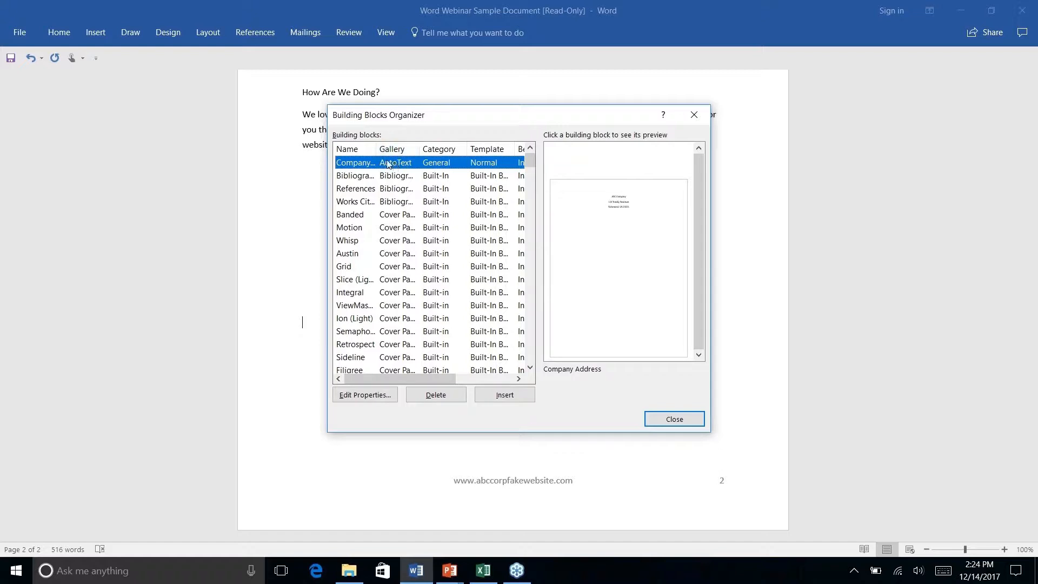
click(348, 150)
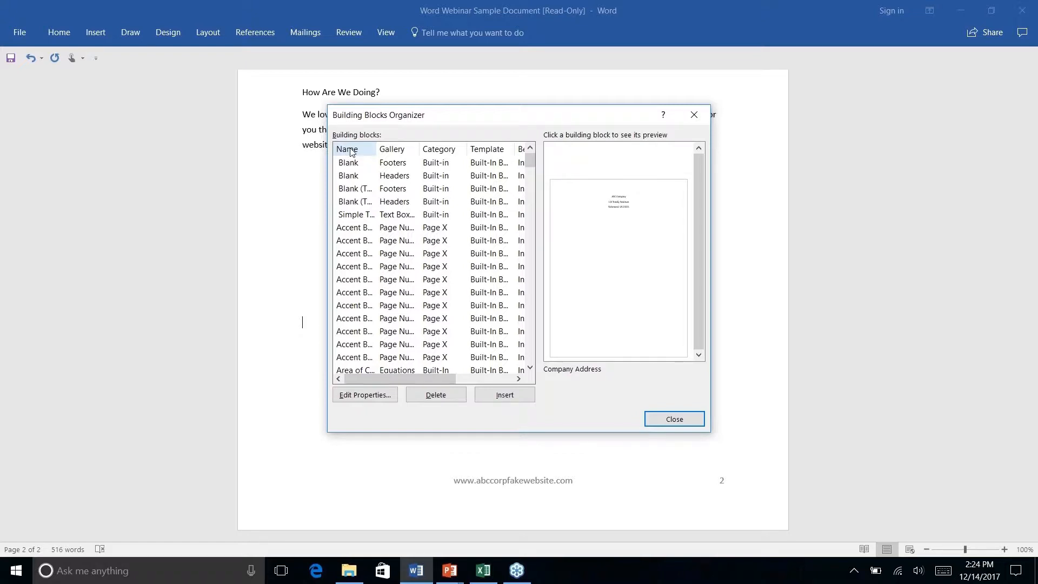
click(403, 153)
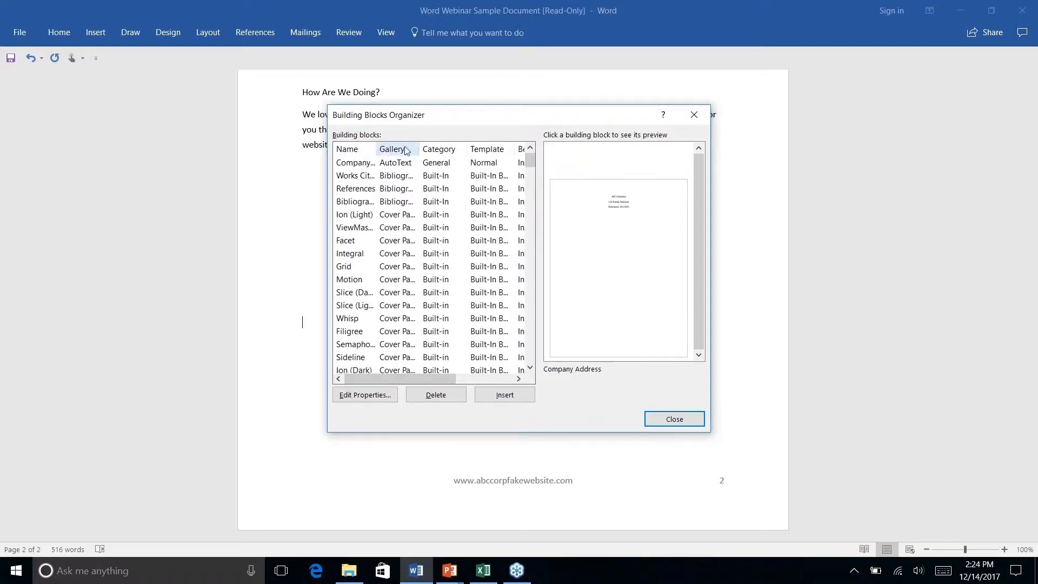
click(354, 162)
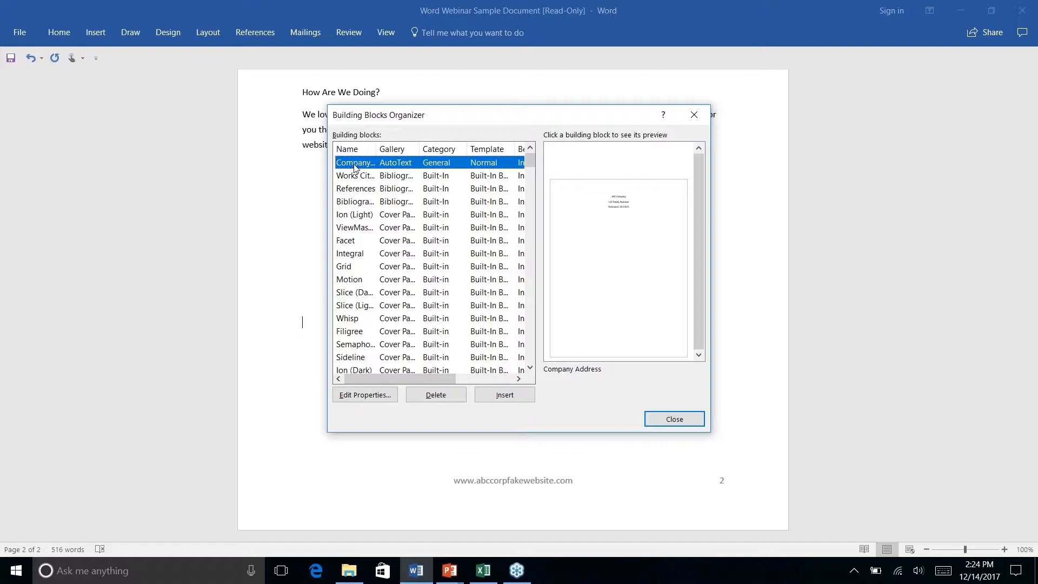
click(365, 394)
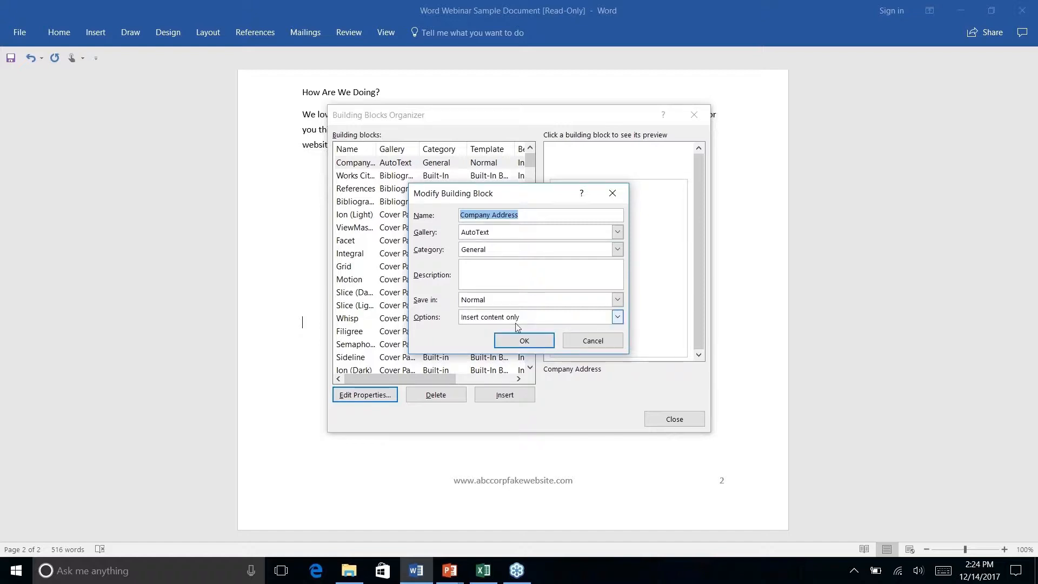
click(593, 342)
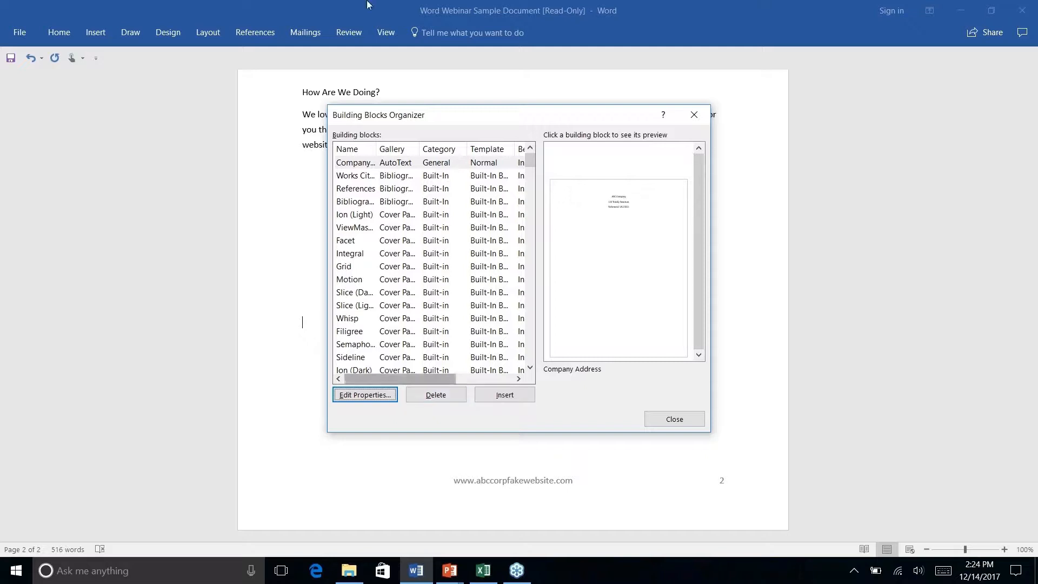
Step: Delete the Company Address building block from the organizer
click(400, 164)
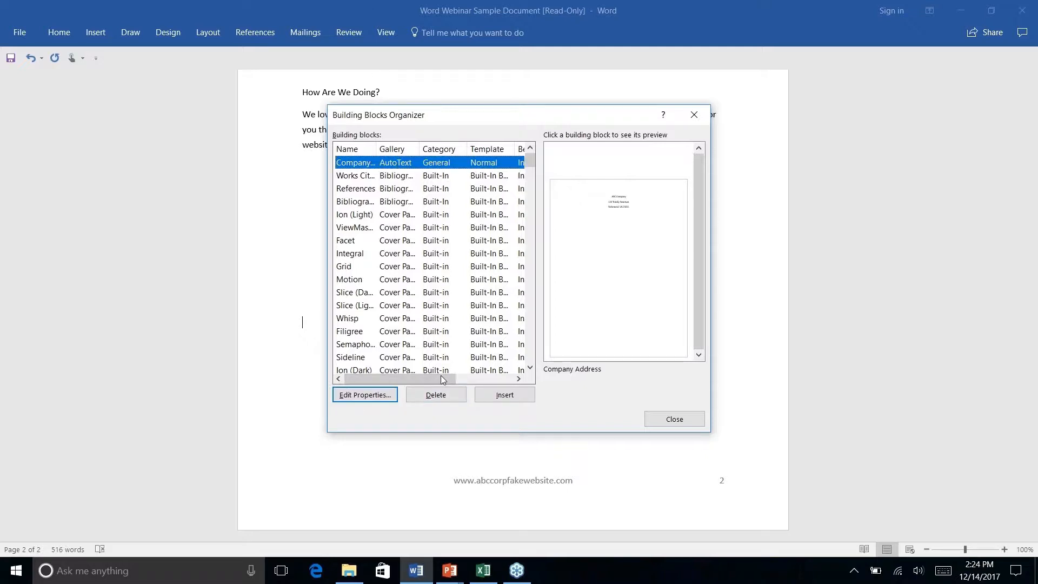
click(438, 400)
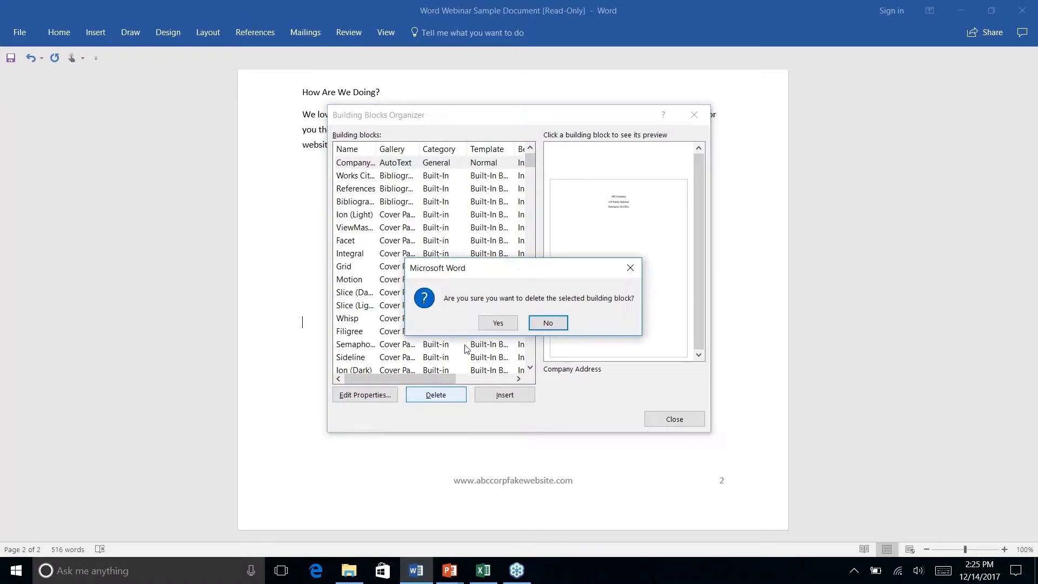
click(496, 323)
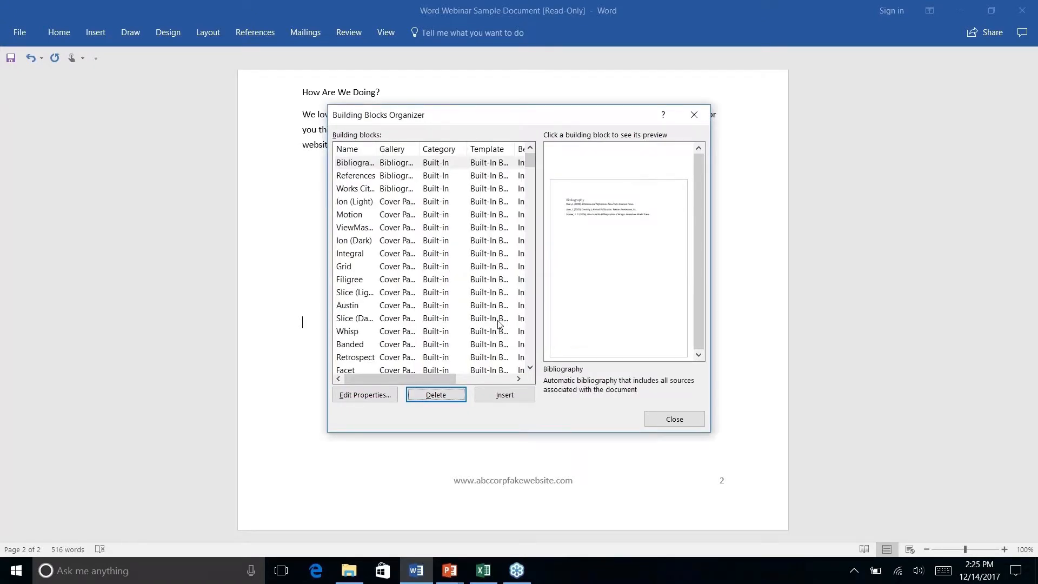
Step: Browse the columns and the built-in footer, header and page number entries in the Building Blocks Organizer, and close it
scroll(378, 227, right, 1)
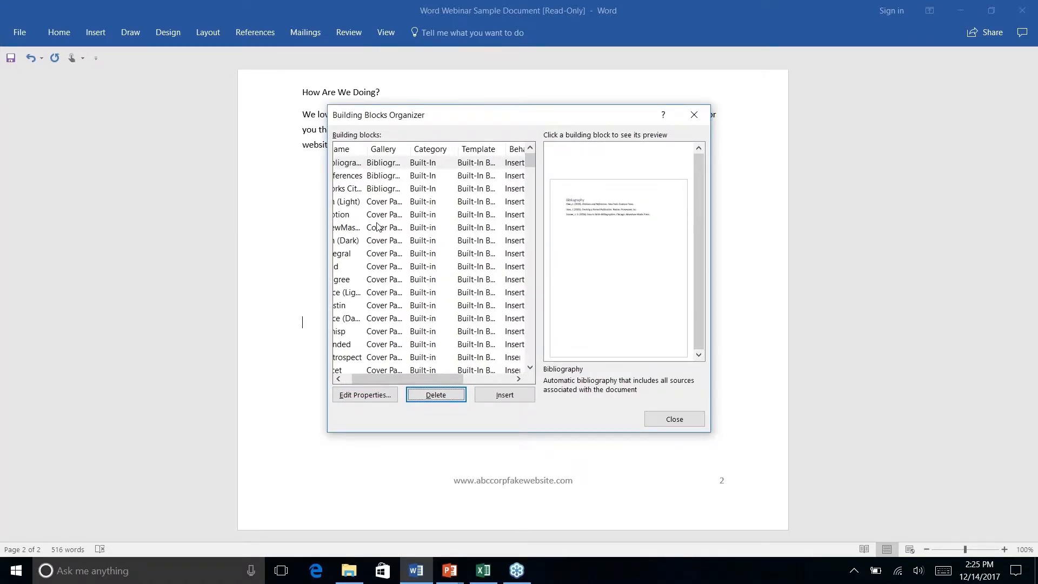
scroll(378, 227, right, 5)
scroll(378, 227, left, 6)
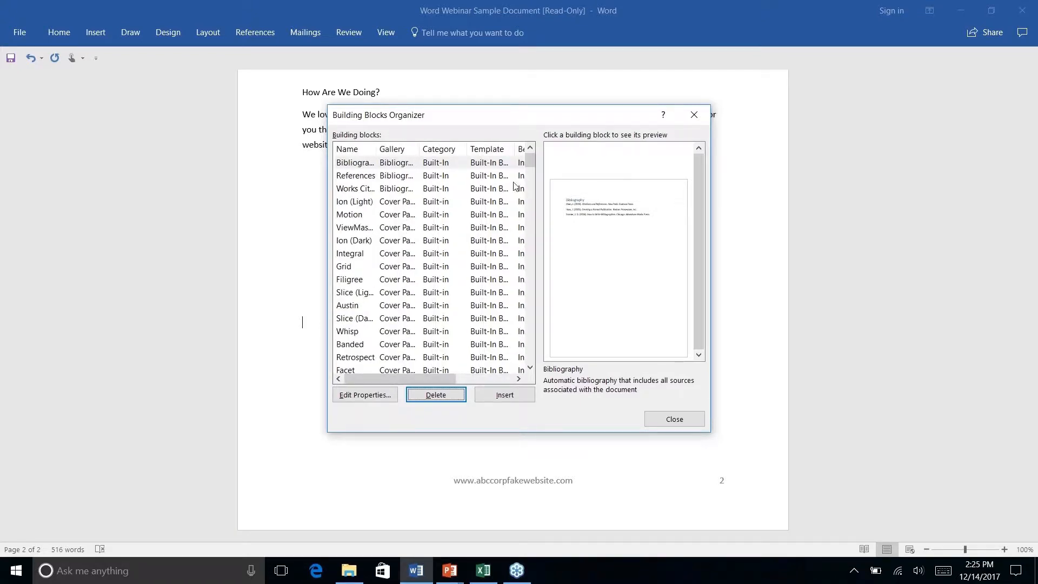
scroll(492, 246, down, 12)
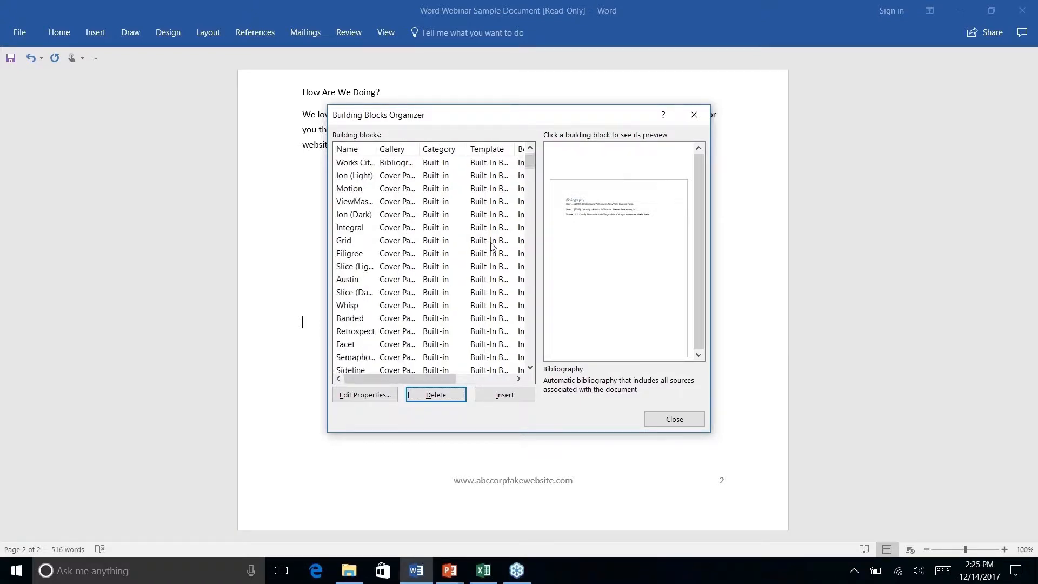
scroll(492, 246, down, 12)
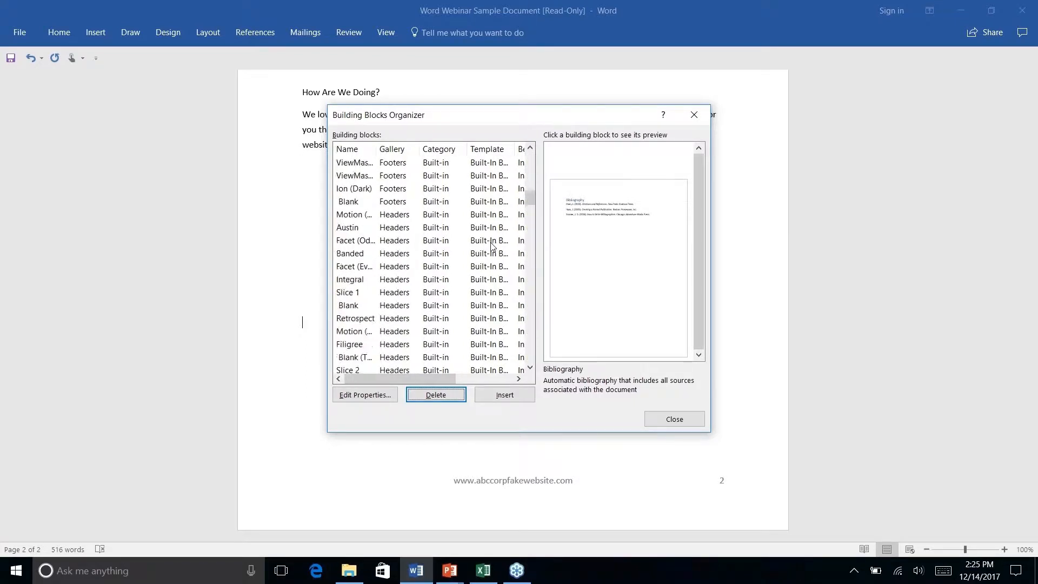
scroll(492, 246, down, 1)
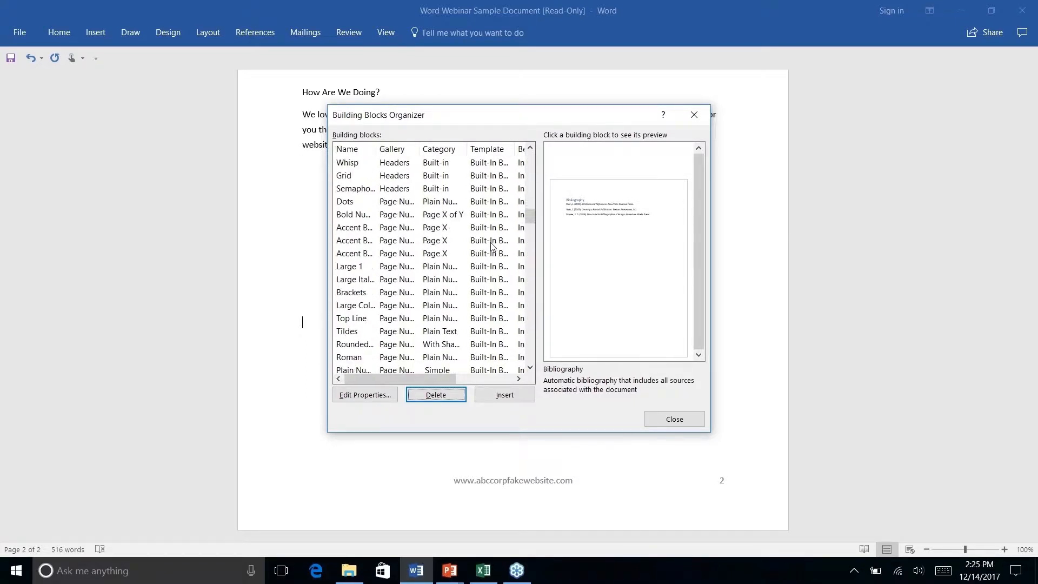
scroll(492, 246, down, 1)
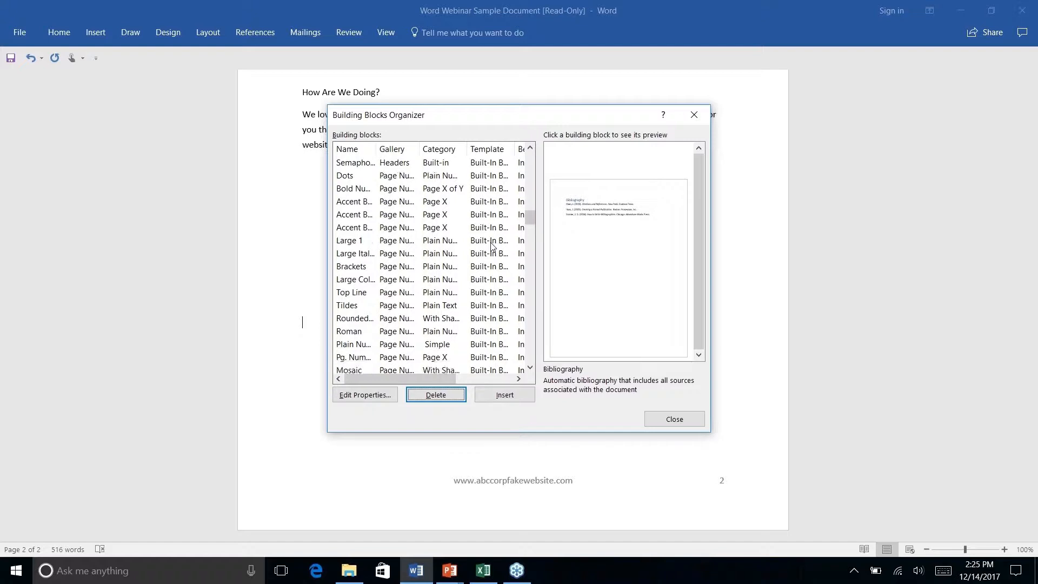
scroll(492, 246, down, 10)
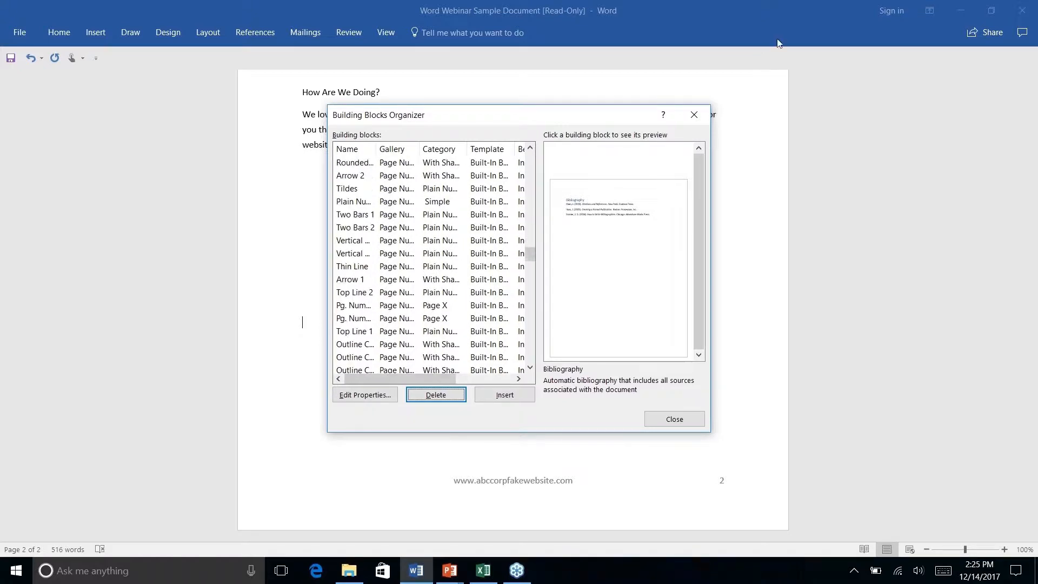
click(693, 116)
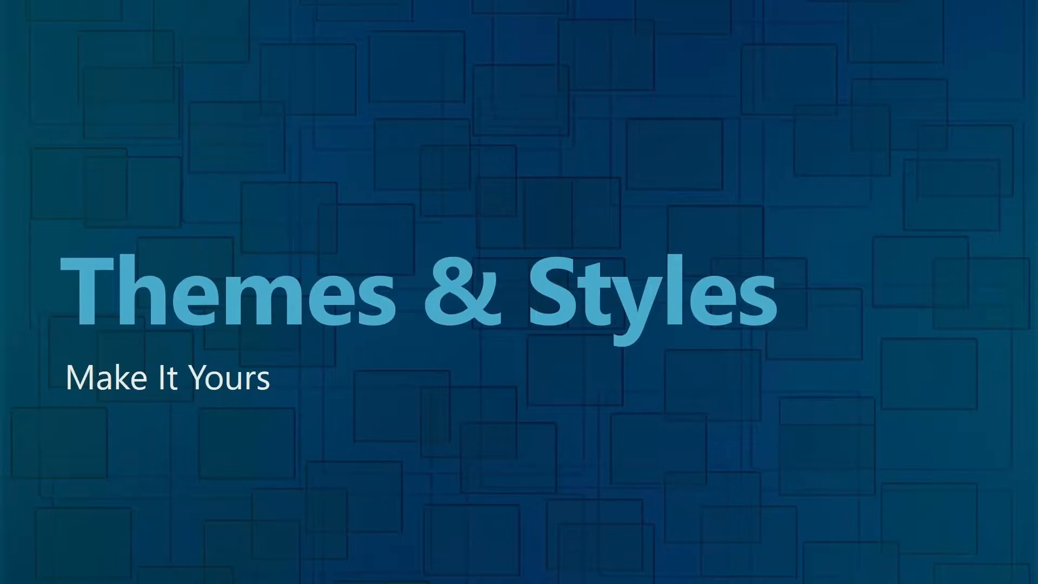
Step: Switch to the sample newsletter in Word and apply the Wisp theme to the document
key(alt+Tab)
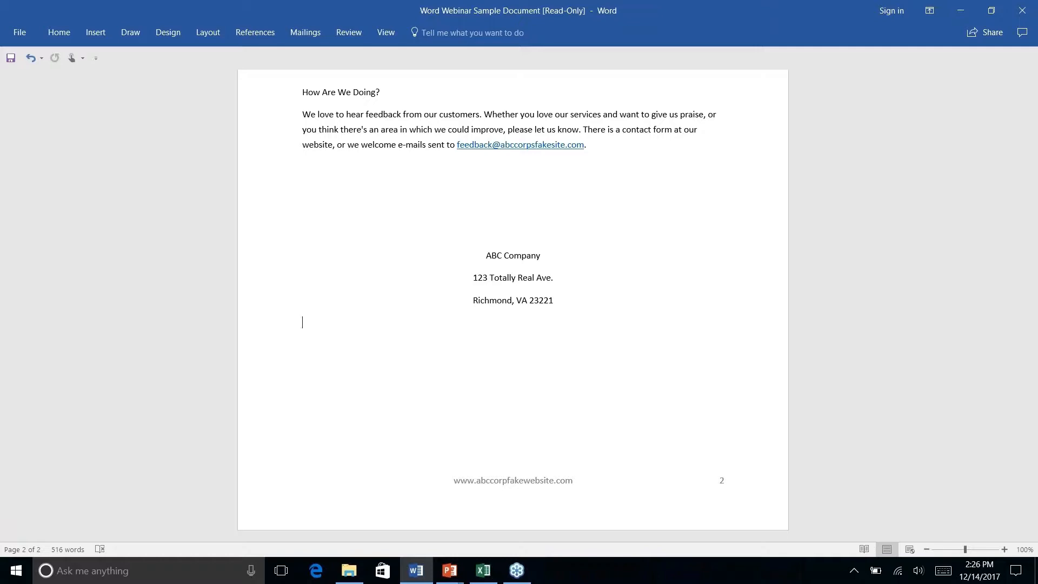
scroll(513, 303, up, 15)
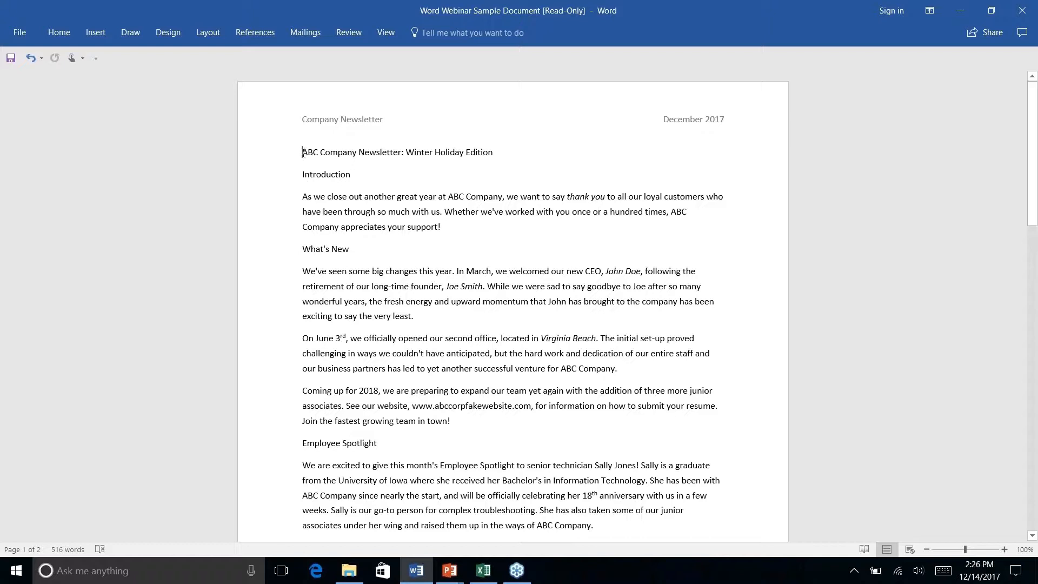
click(208, 33)
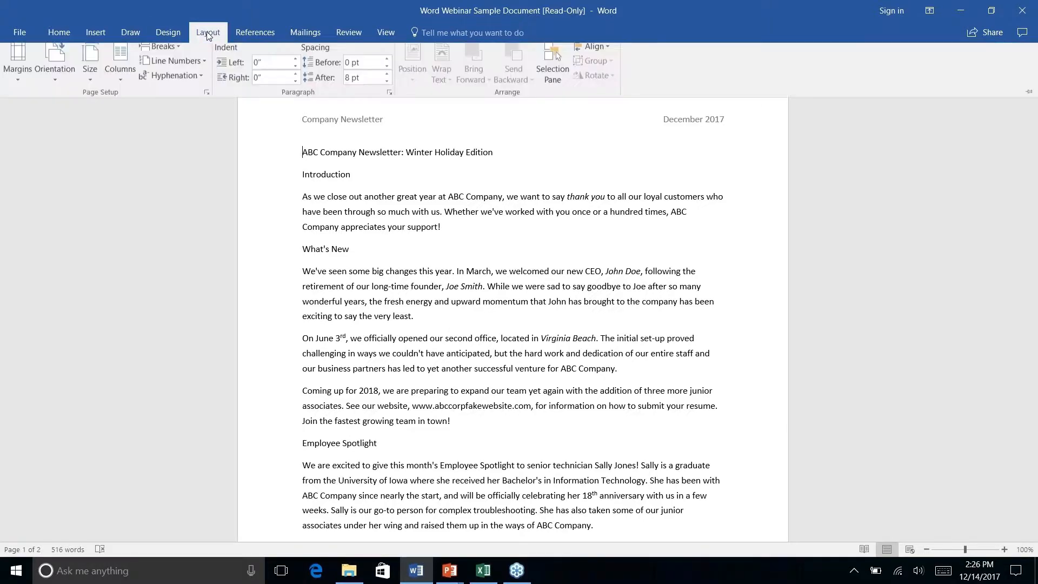
click(169, 32)
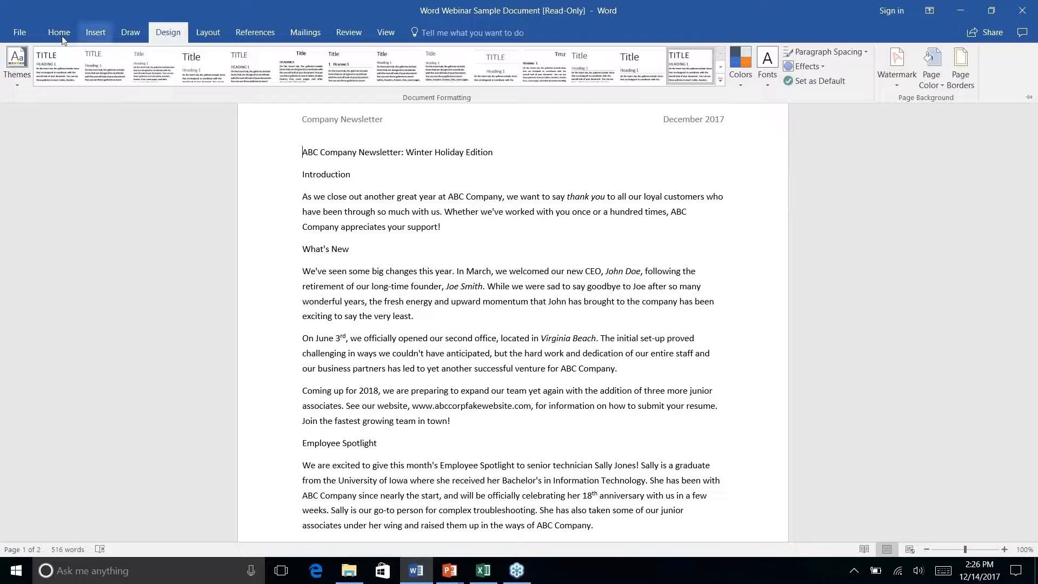
click(20, 83)
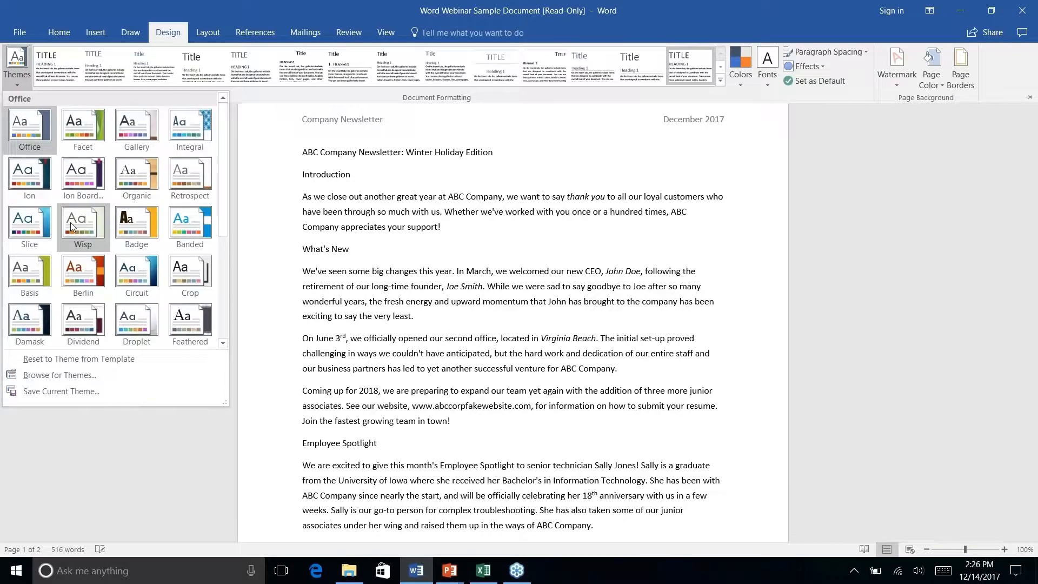
right_click(72, 223)
click(67, 220)
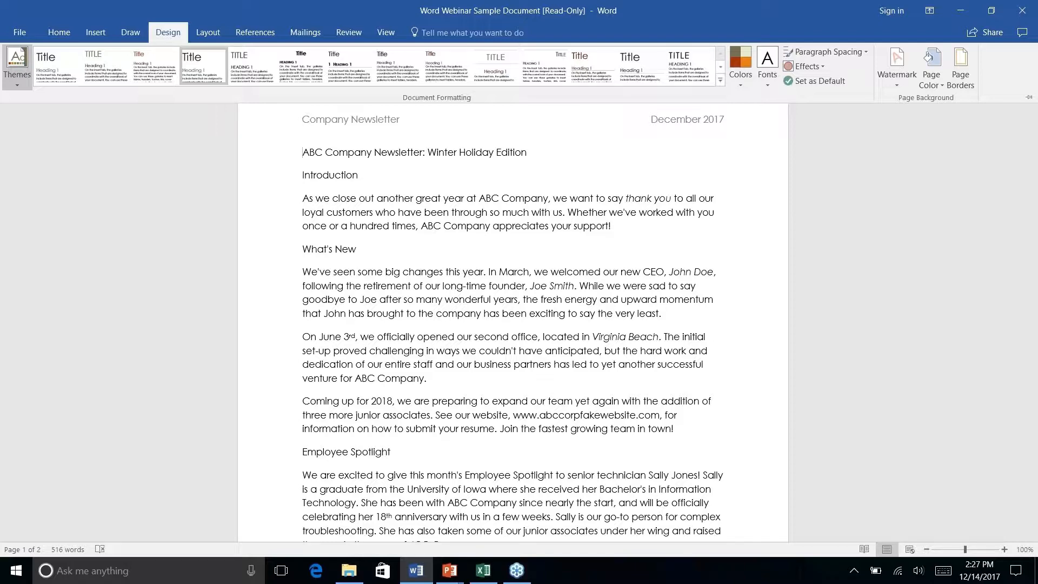
Step: Preview the style sets and theme color sets, and open the Create New Theme Colors dialog without saving anything
click(634, 66)
click(679, 73)
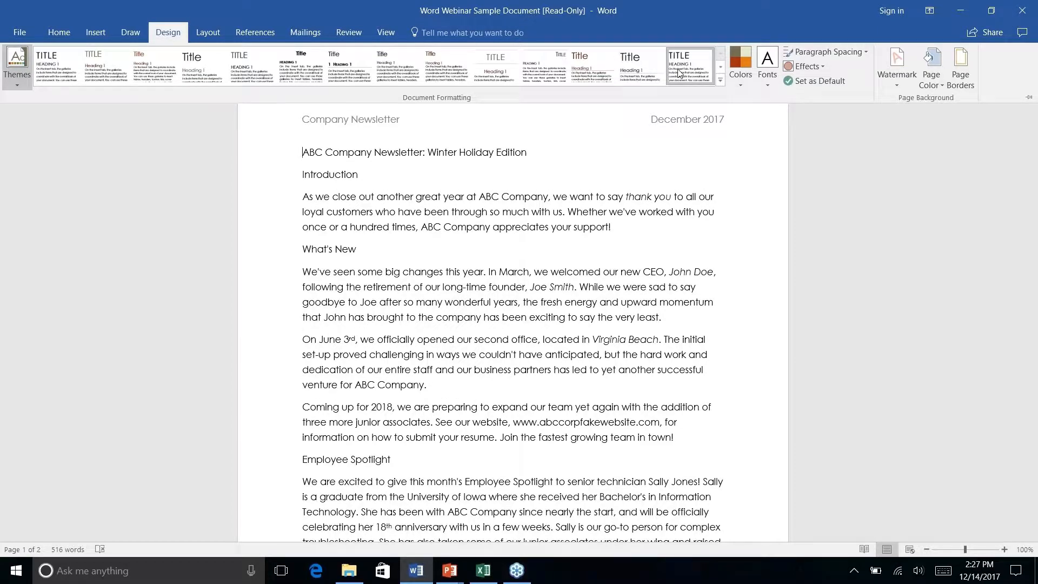
click(738, 84)
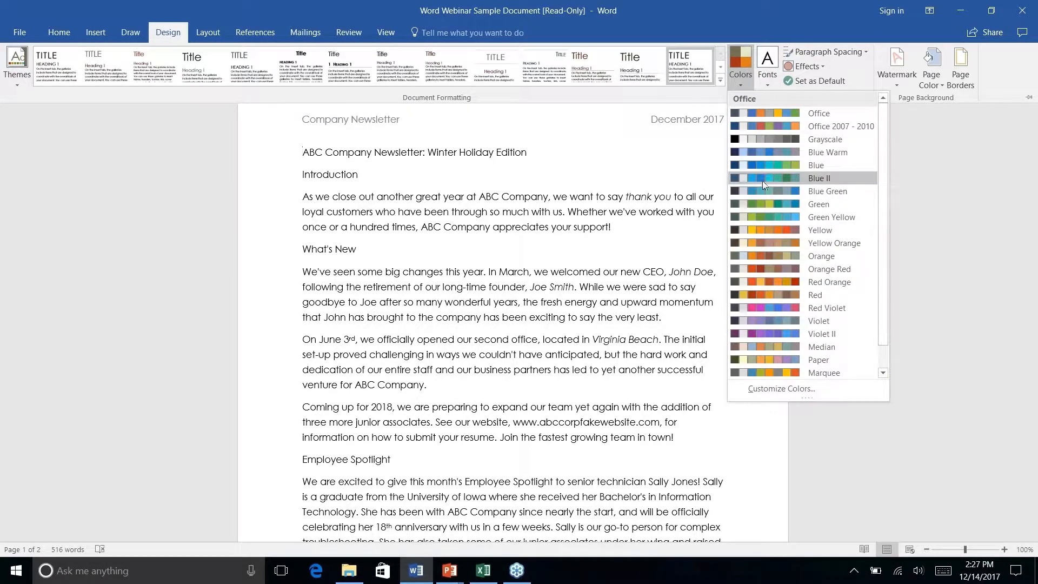
scroll(763, 181, down, 1)
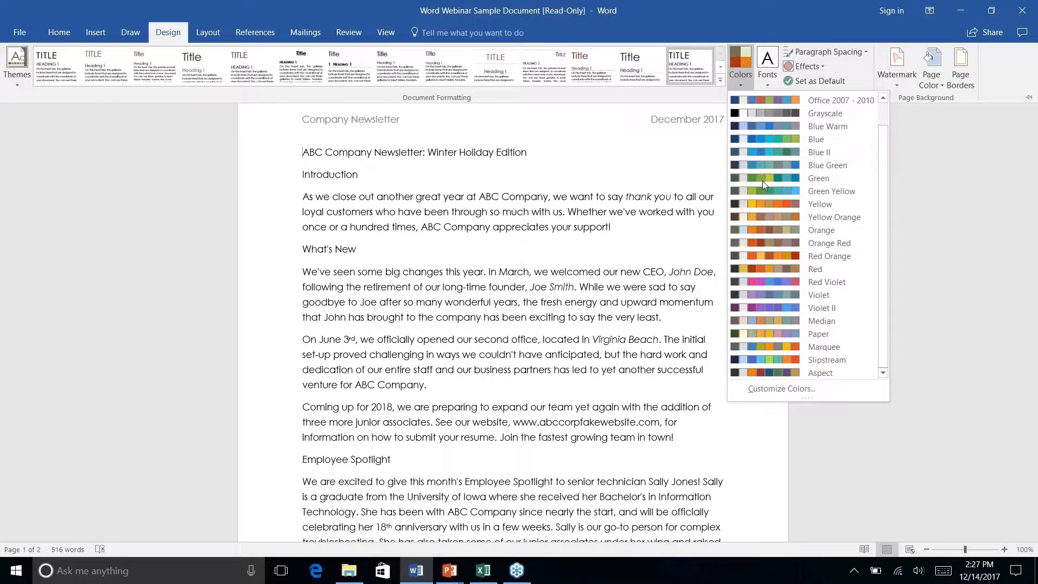
scroll(762, 181, up, 1)
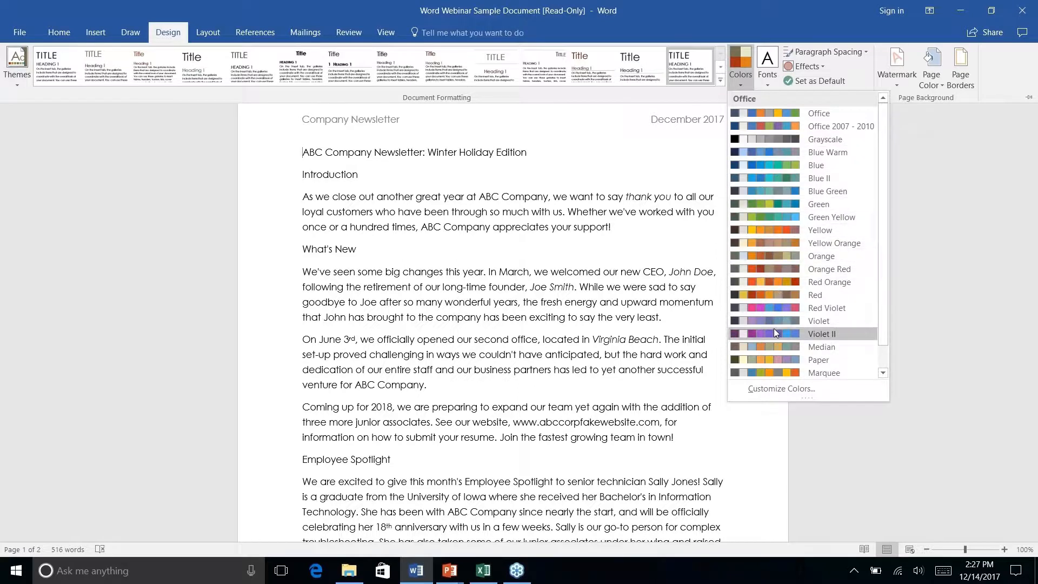
right_click(774, 390)
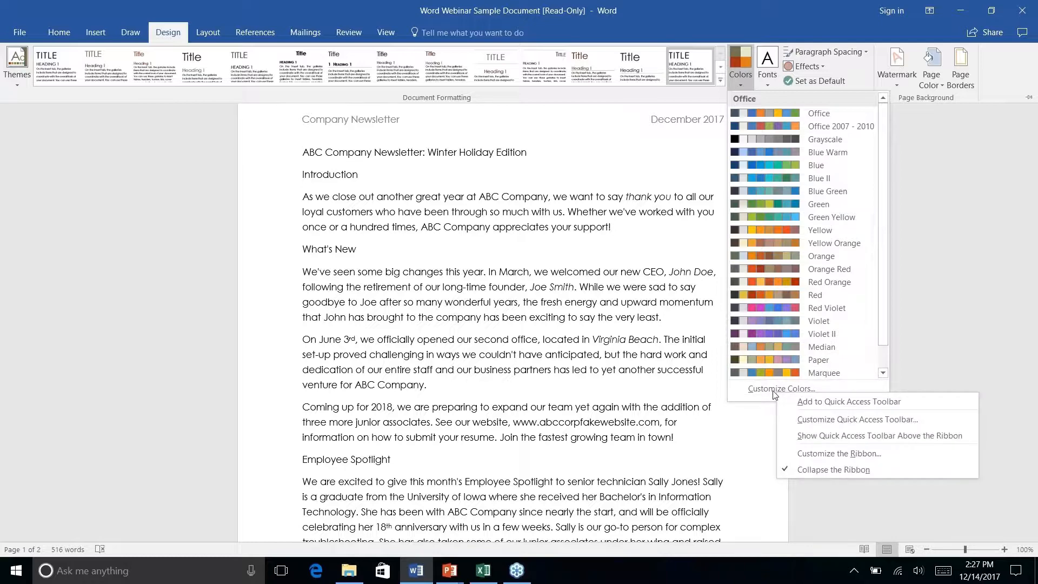
click(773, 389)
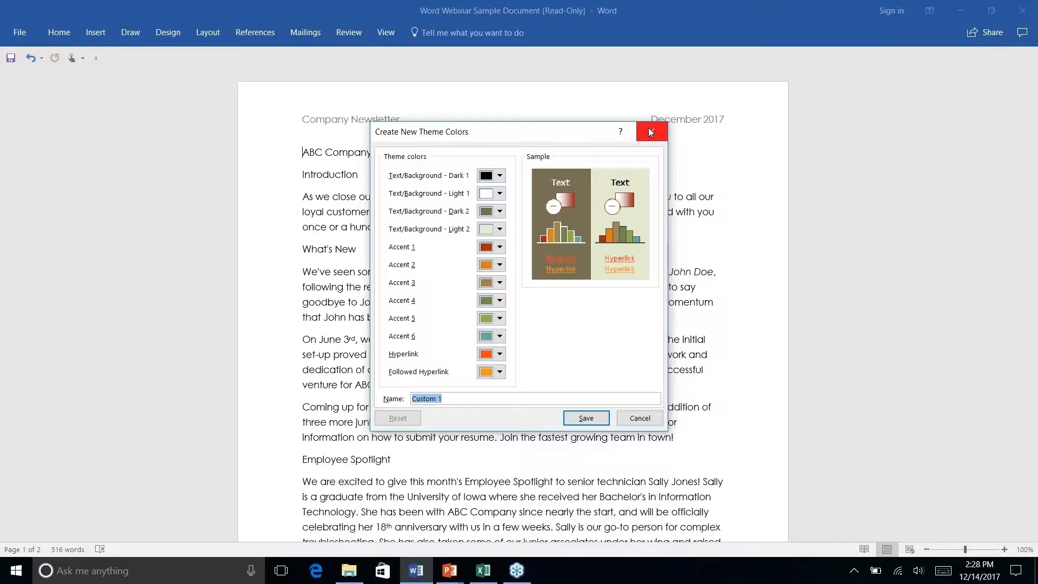
click(637, 419)
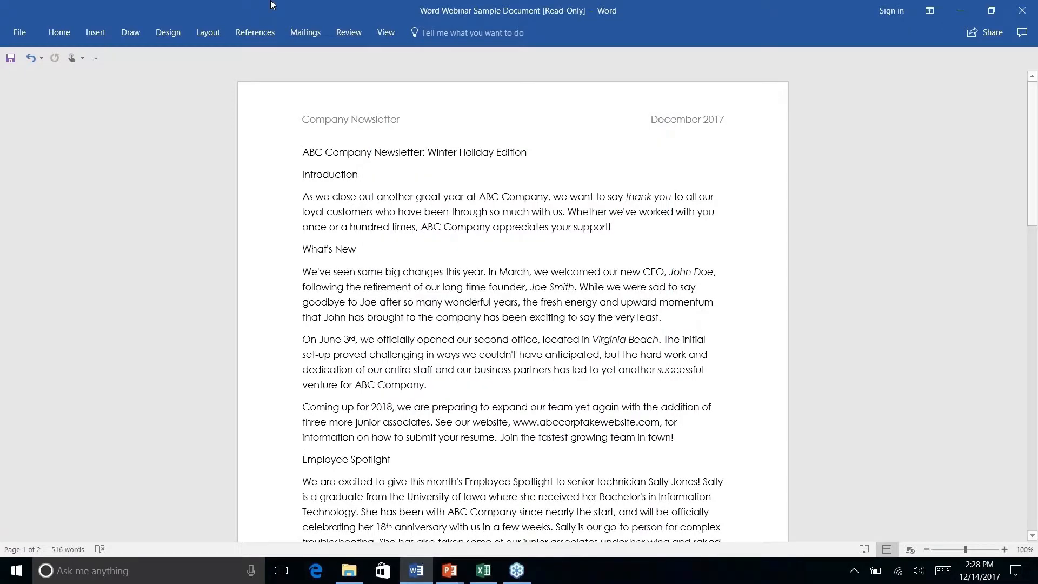
Step: Browse the full gallery of document style sets, previewing the Word 2003 set
click(194, 32)
click(168, 33)
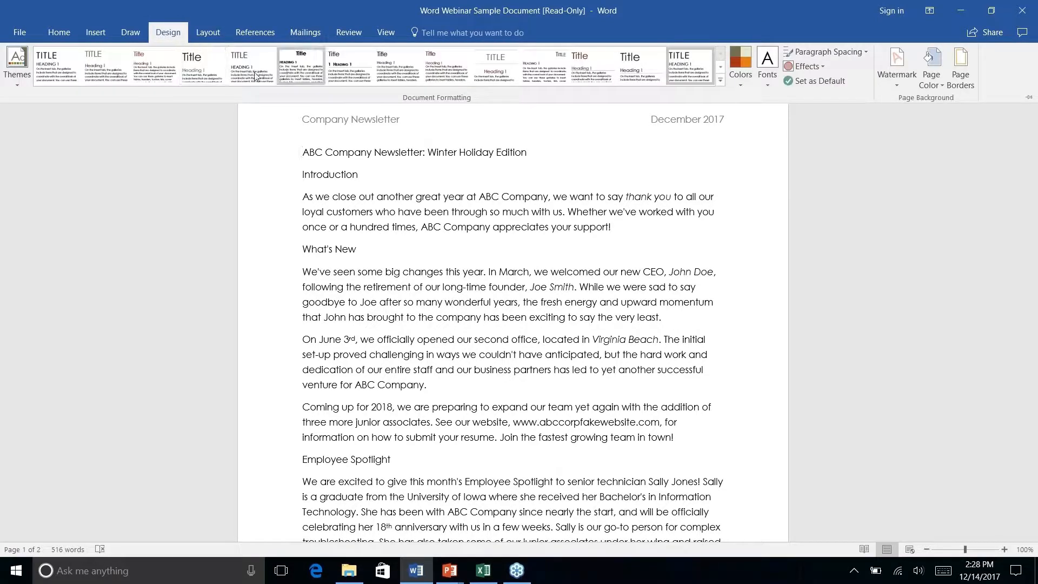
click(720, 80)
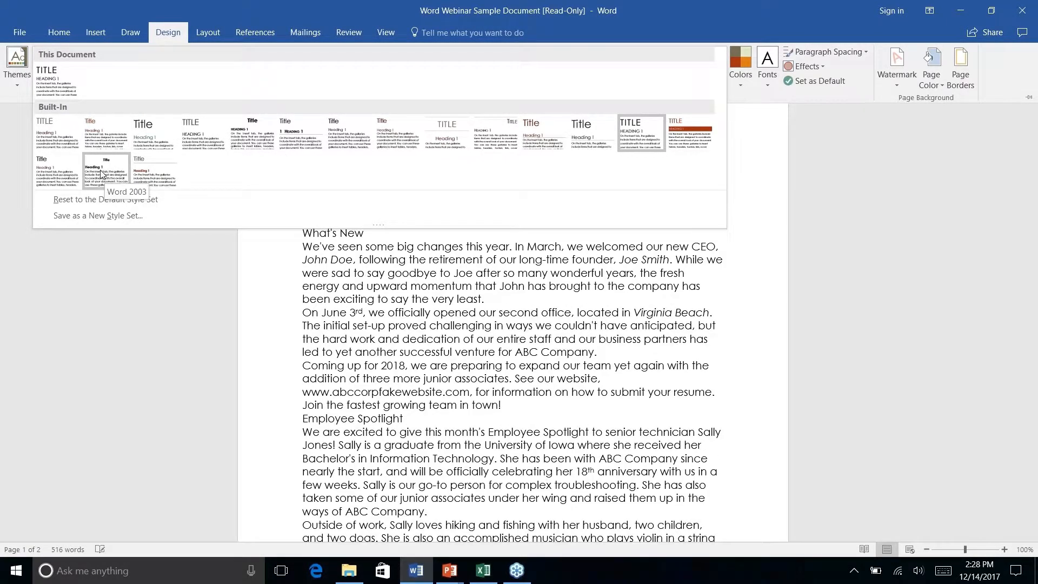
Step: Apply the Feathered theme to the newsletter
click(15, 86)
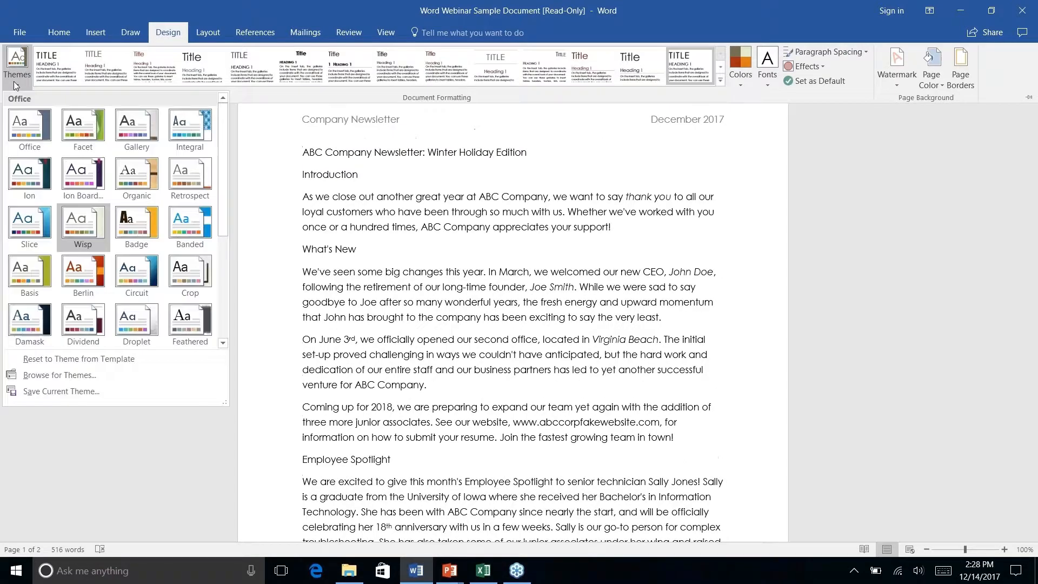
right_click(185, 323)
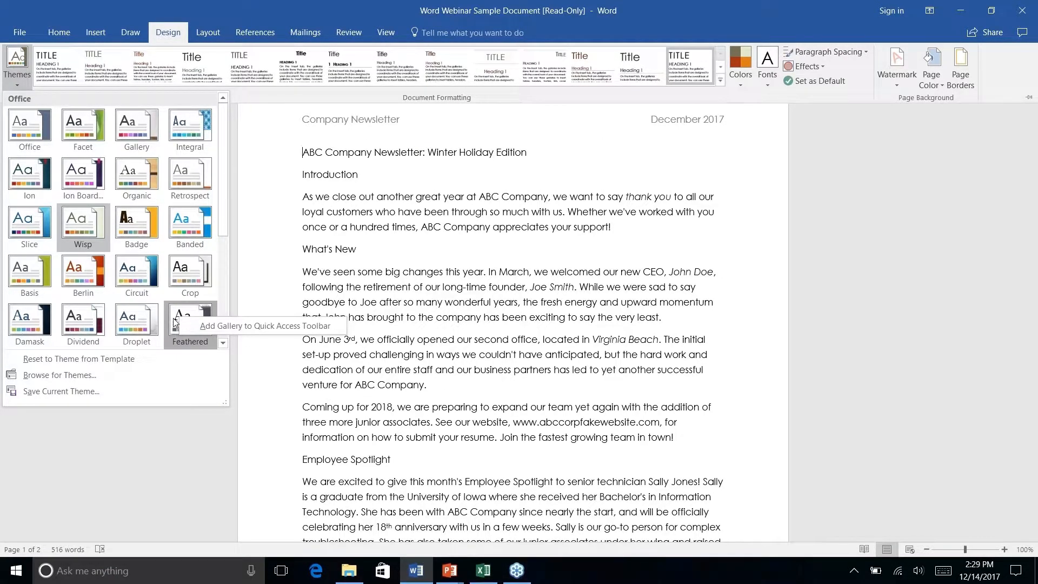
key(Escape)
key(Escape)
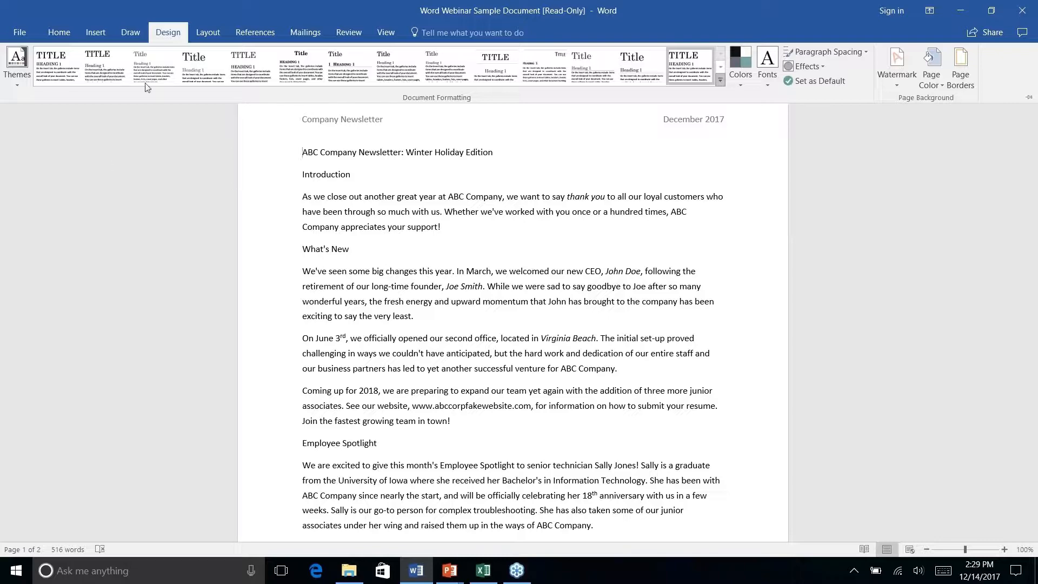
Step: View the available paragraph styles and look through the newsletter's title and section headings
click(102, 31)
click(131, 32)
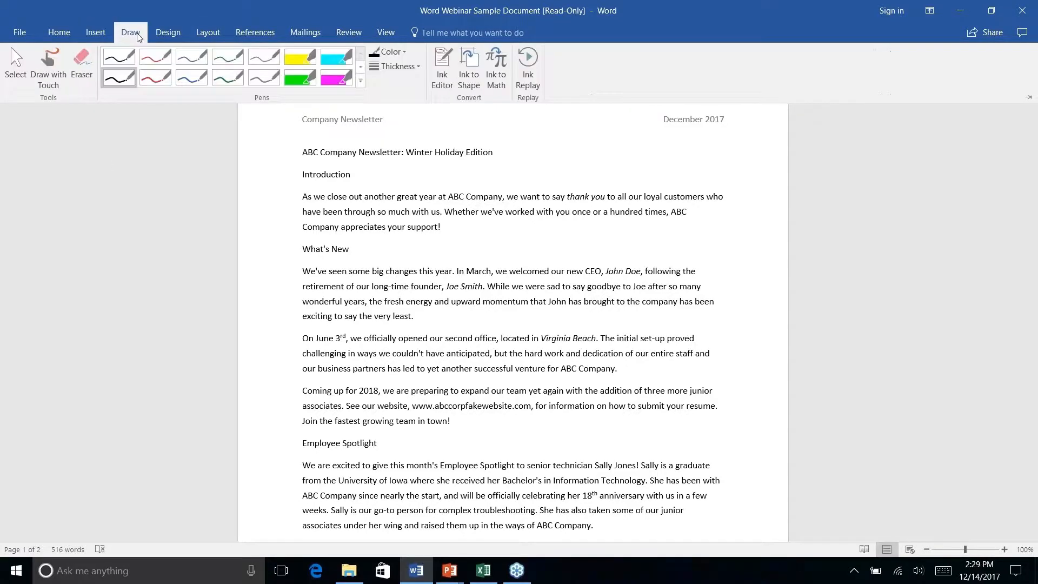
click(69, 34)
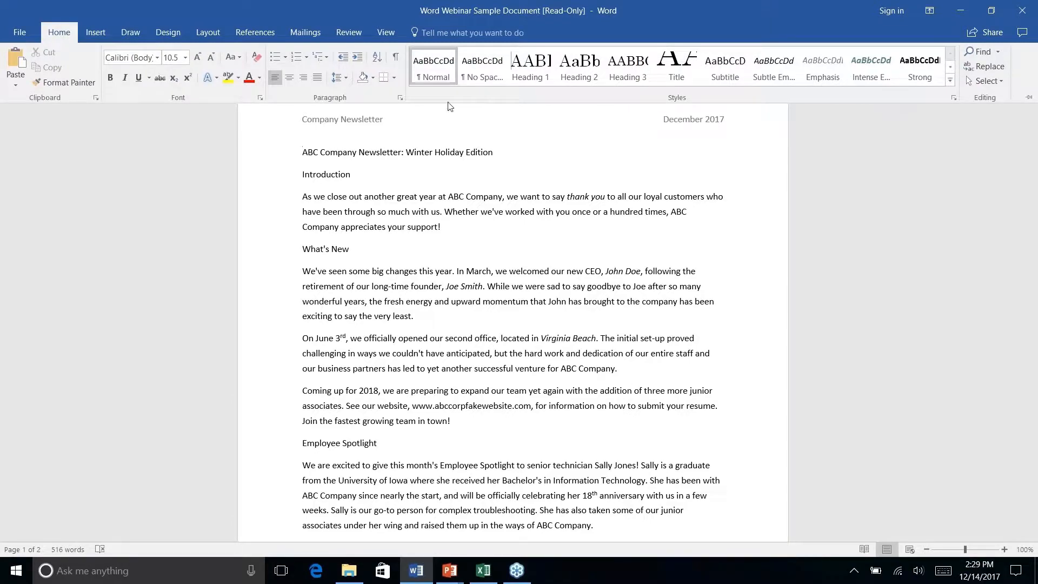
key(ctrl+F1)
scroll(513, 311, down, 7)
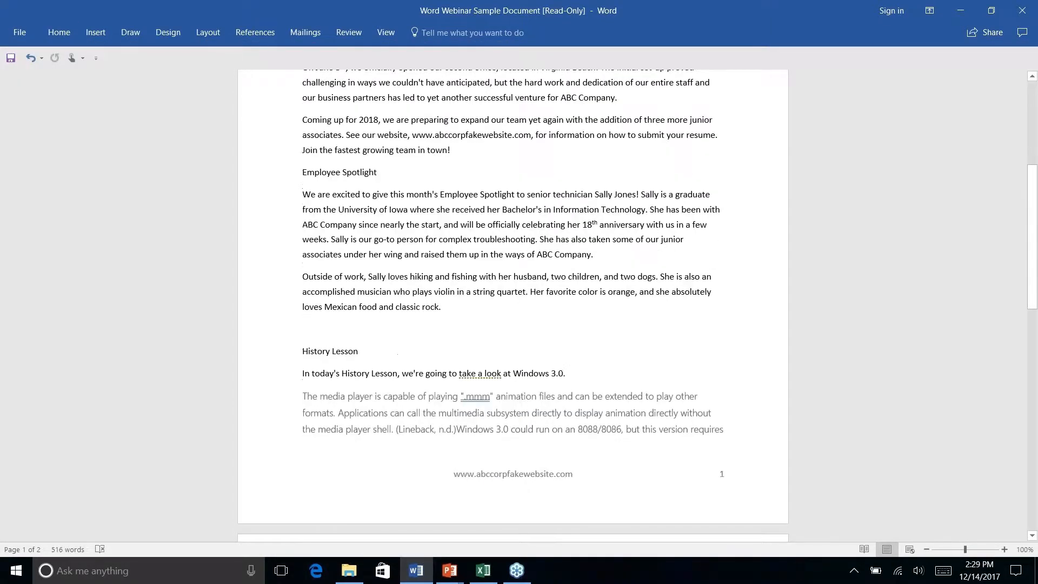
scroll(513, 312, up, 7)
scroll(513, 311, down, 7)
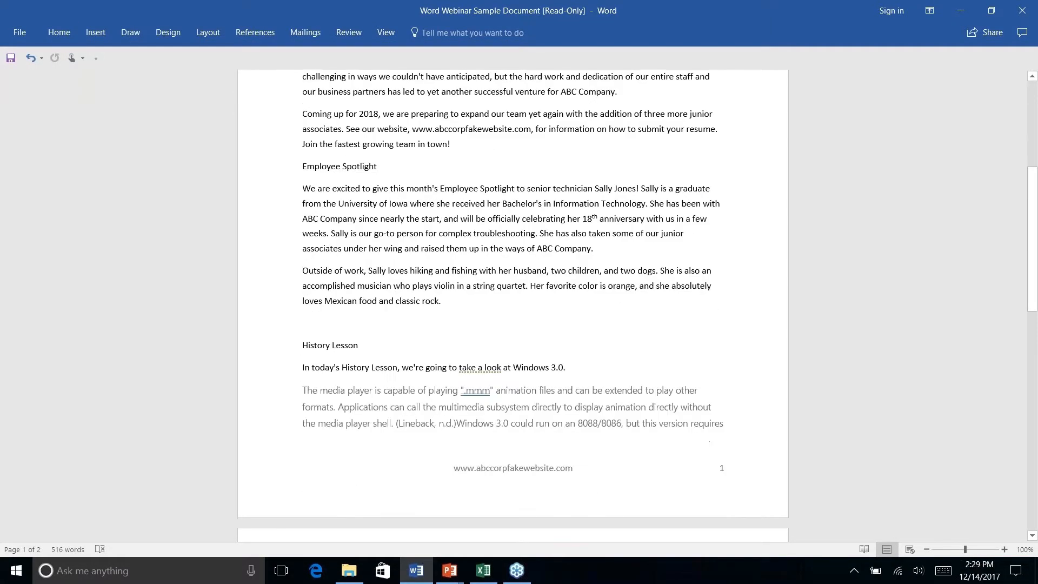
scroll(513, 311, down, 4)
scroll(513, 311, up, 11)
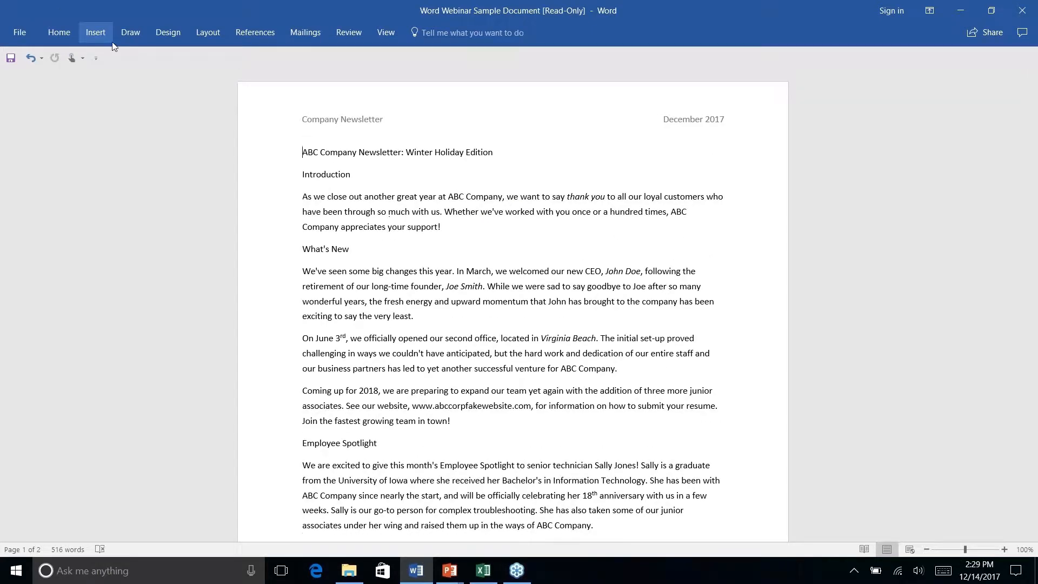
Step: Apply the Title style to the line "ABC Company Newsletter: Winter Holiday Edition"
click(67, 33)
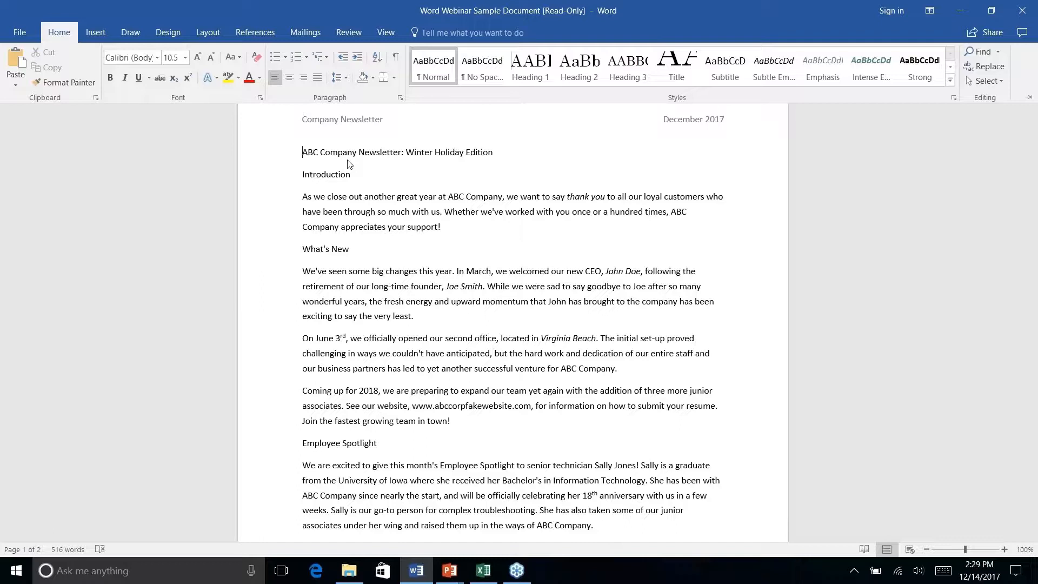
click(358, 152)
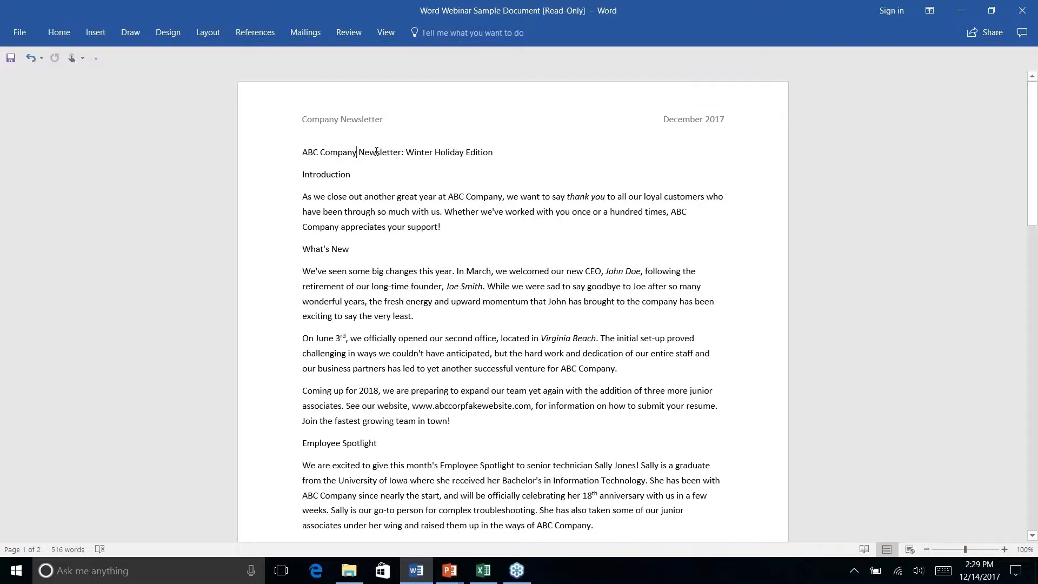
triple_click(376, 152)
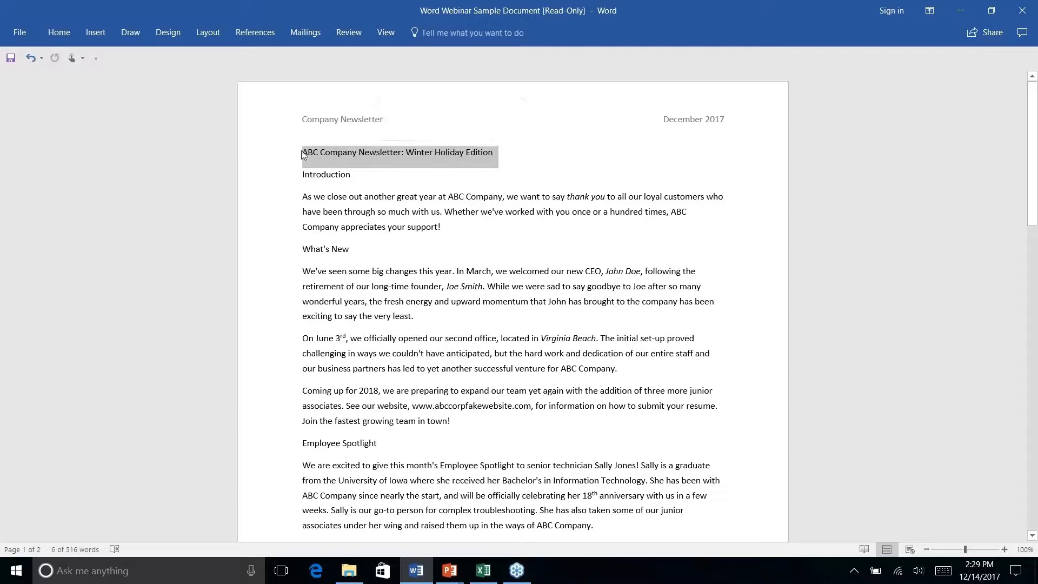
double_click(59, 33)
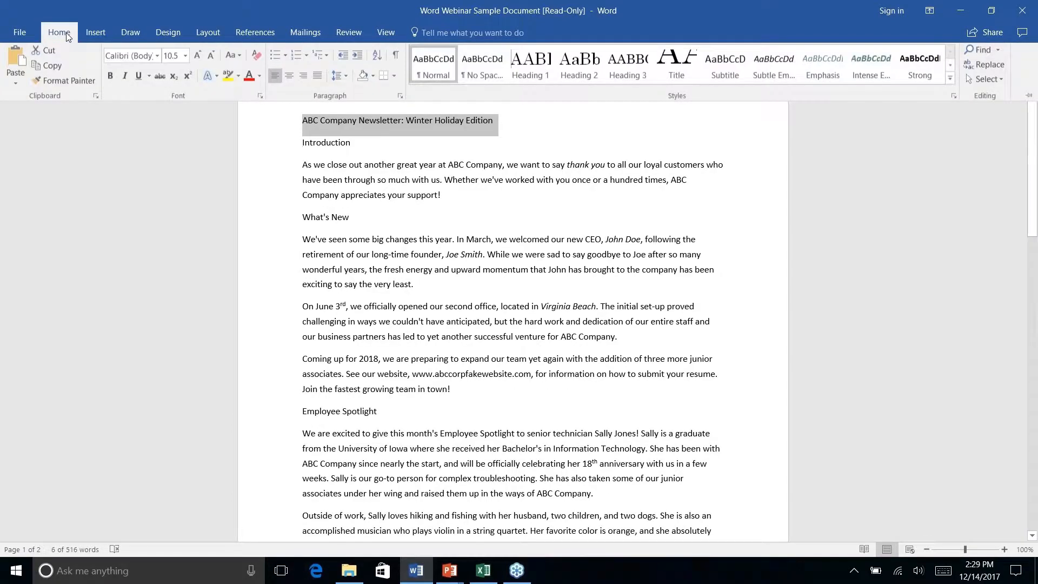
click(685, 72)
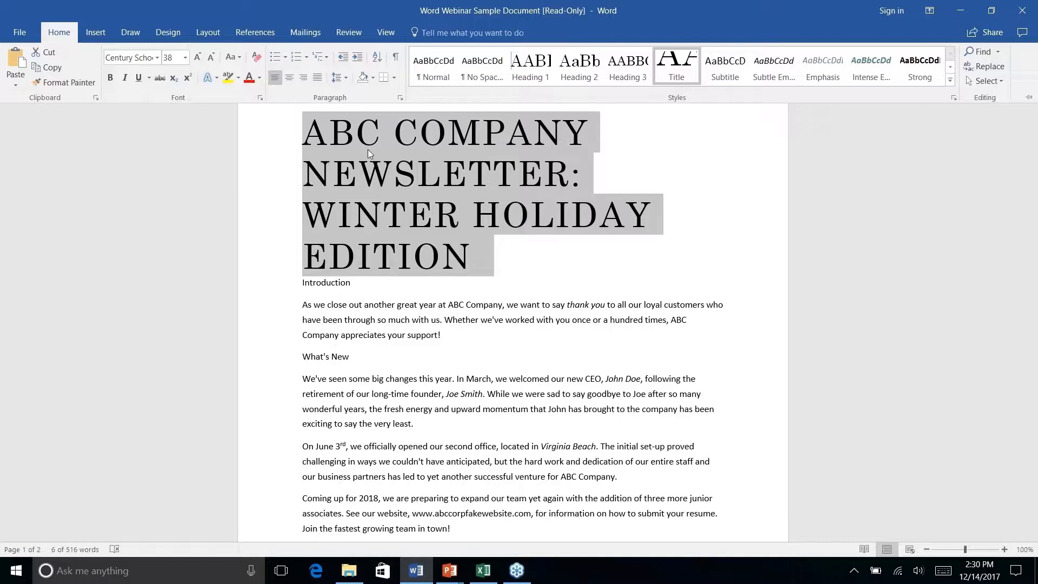
key(ctrl+F1)
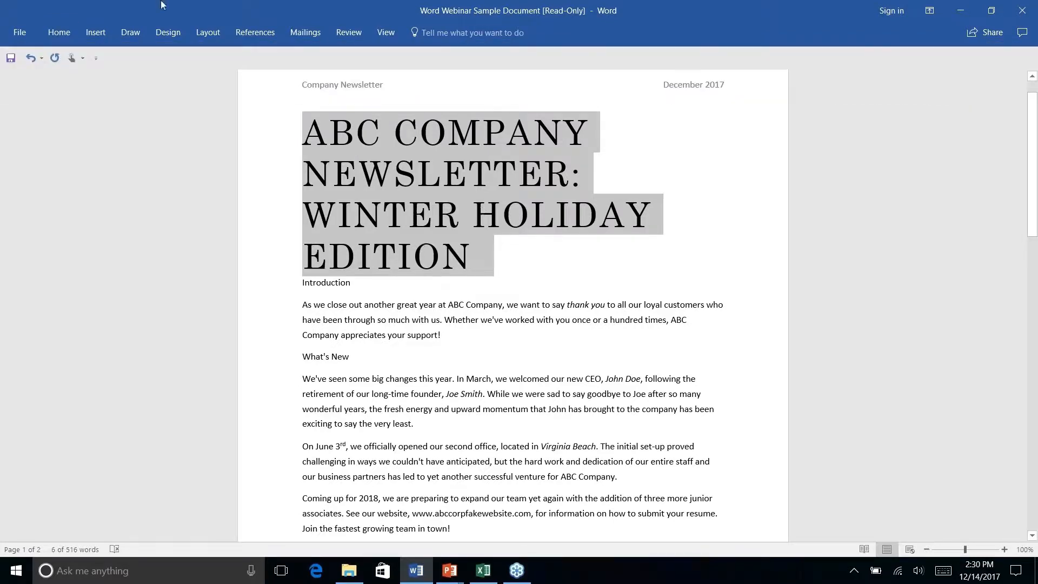
right_click(57, 31)
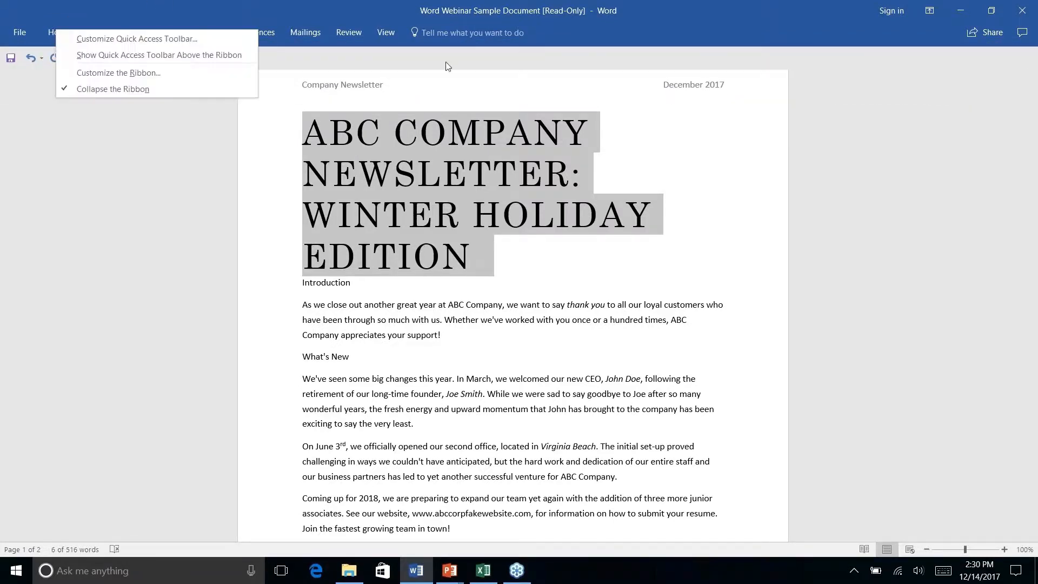
click(258, 163)
Step: Modify the Title style, setting its font size to 20 points
click(61, 31)
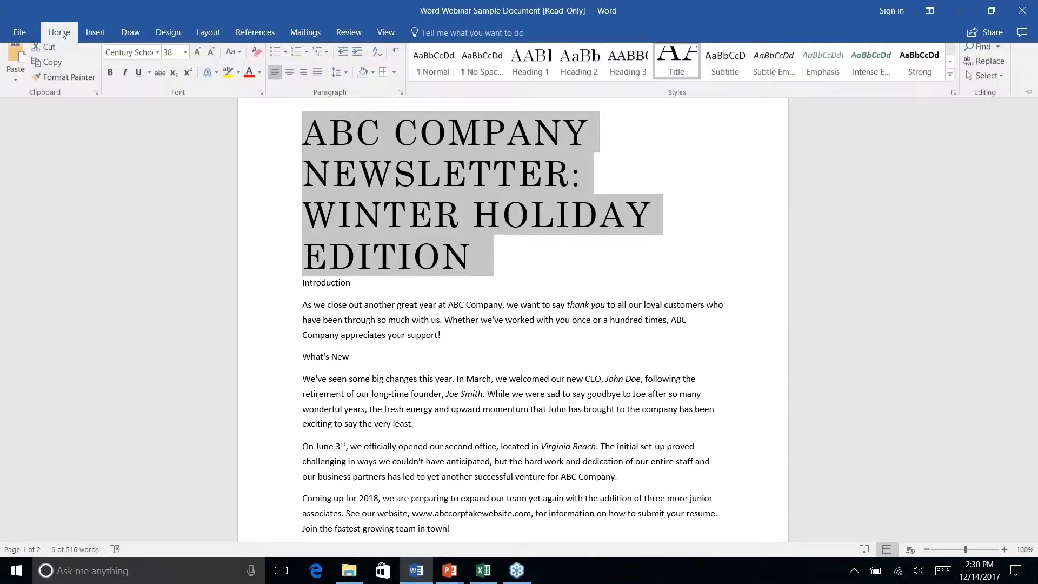
right_click(682, 64)
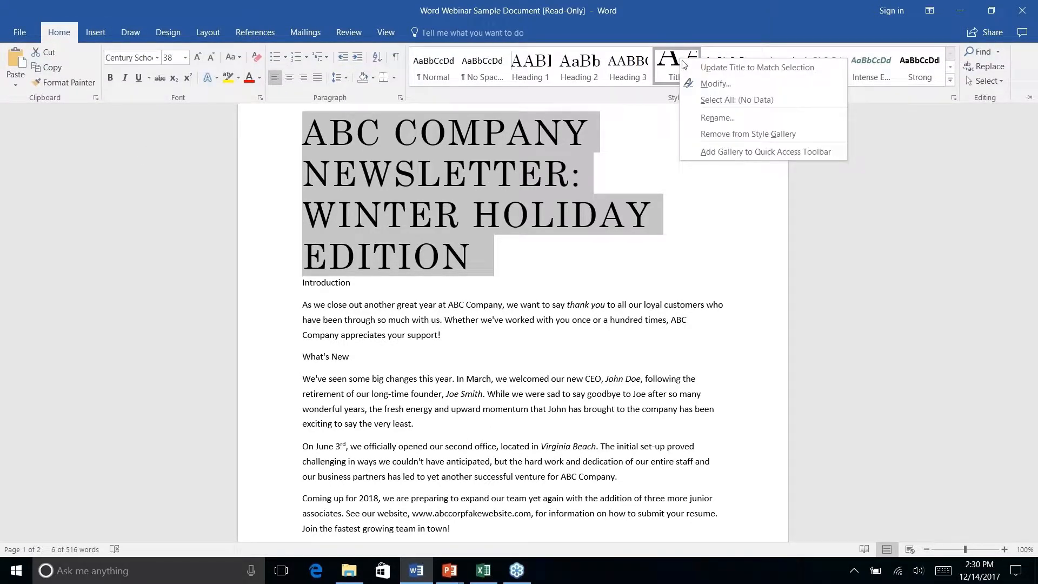
click(711, 85)
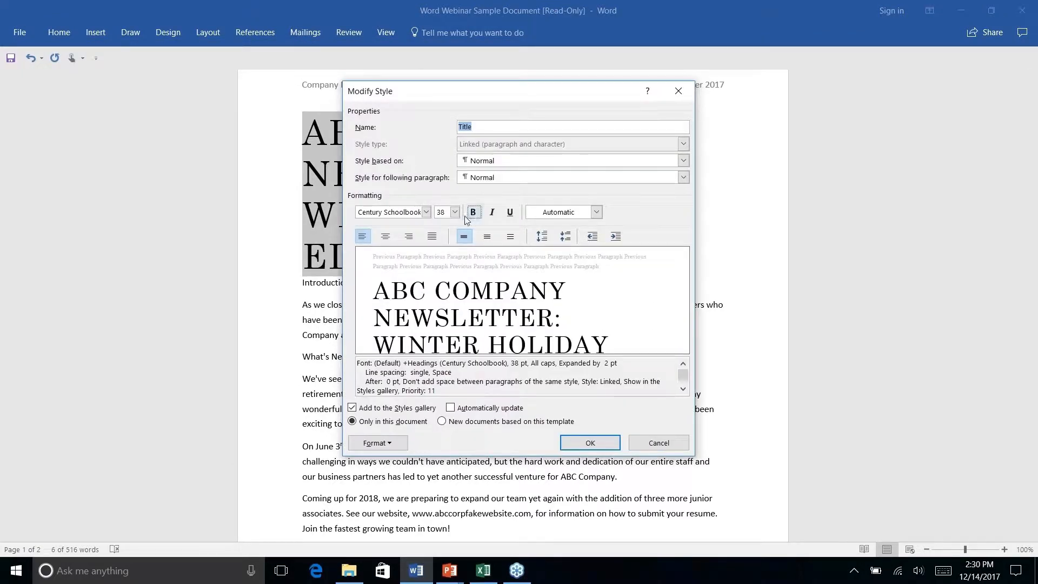
click(455, 212)
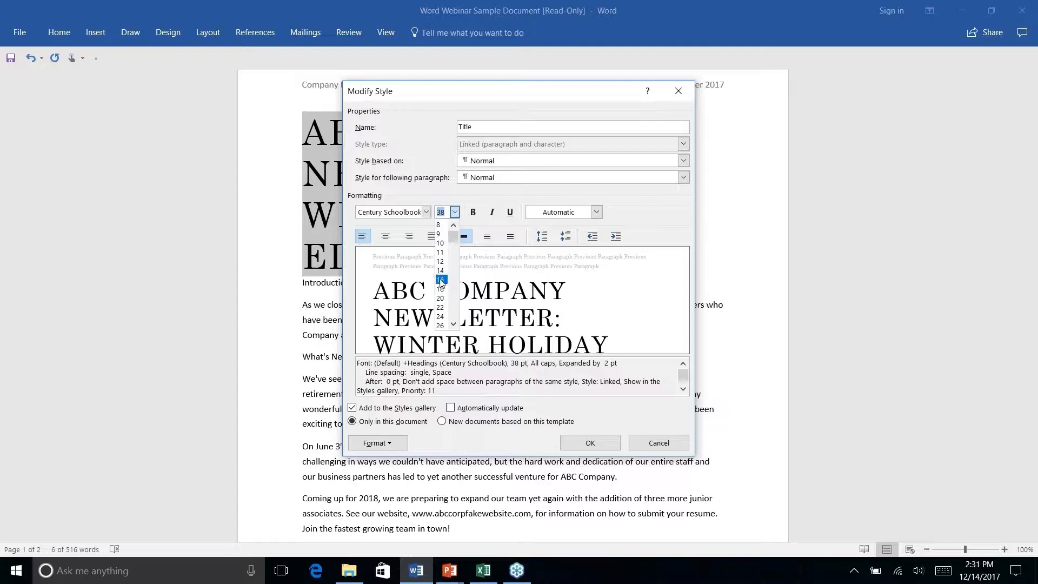
click(441, 280)
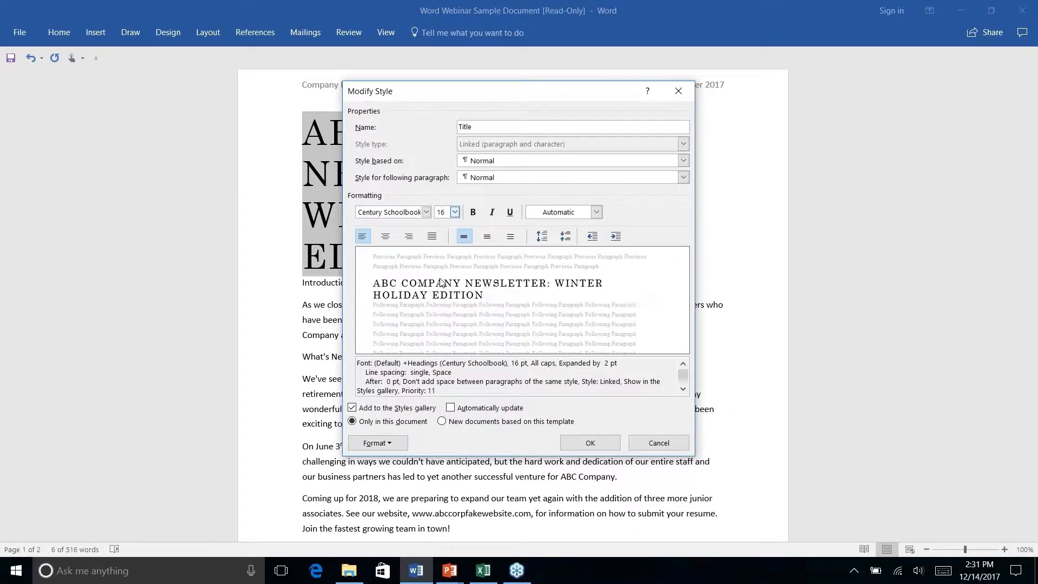
click(455, 211)
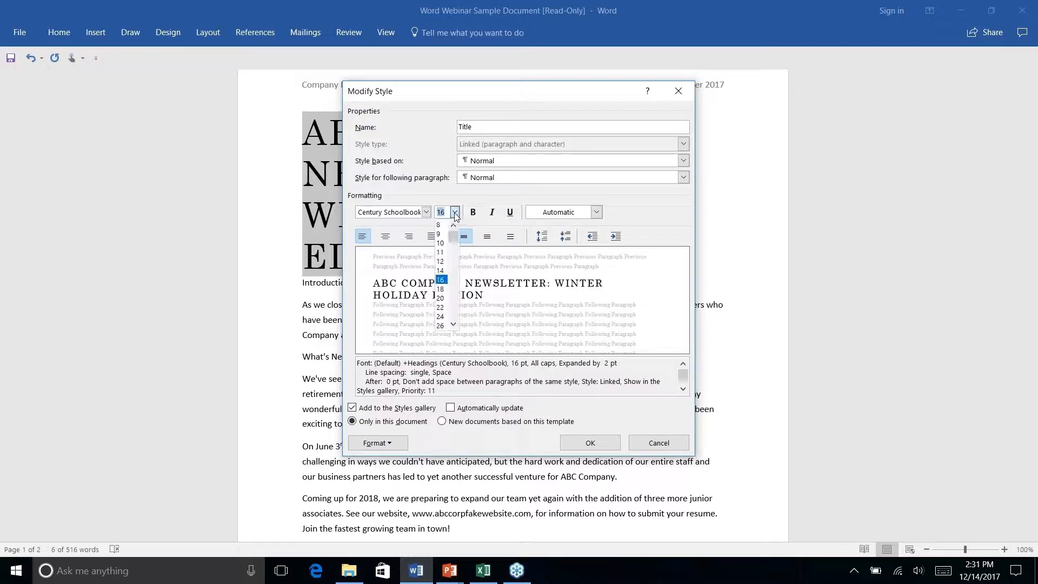
click(440, 289)
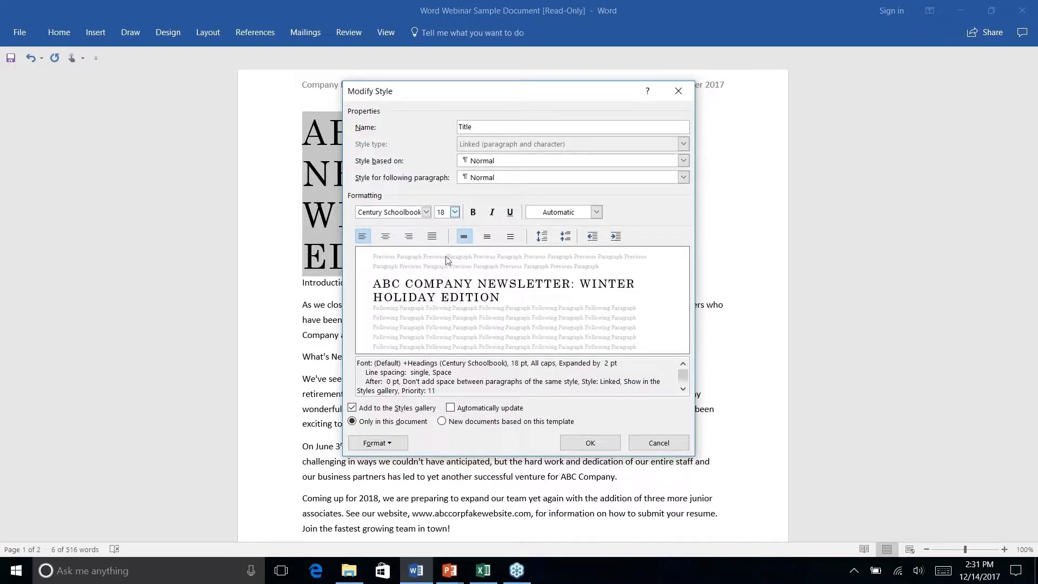
click(455, 213)
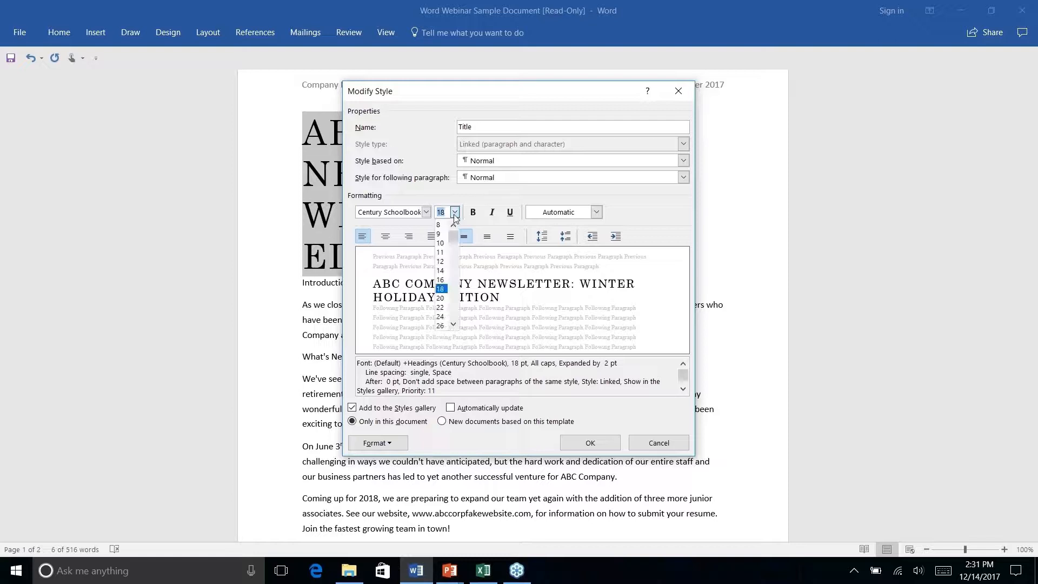
click(440, 298)
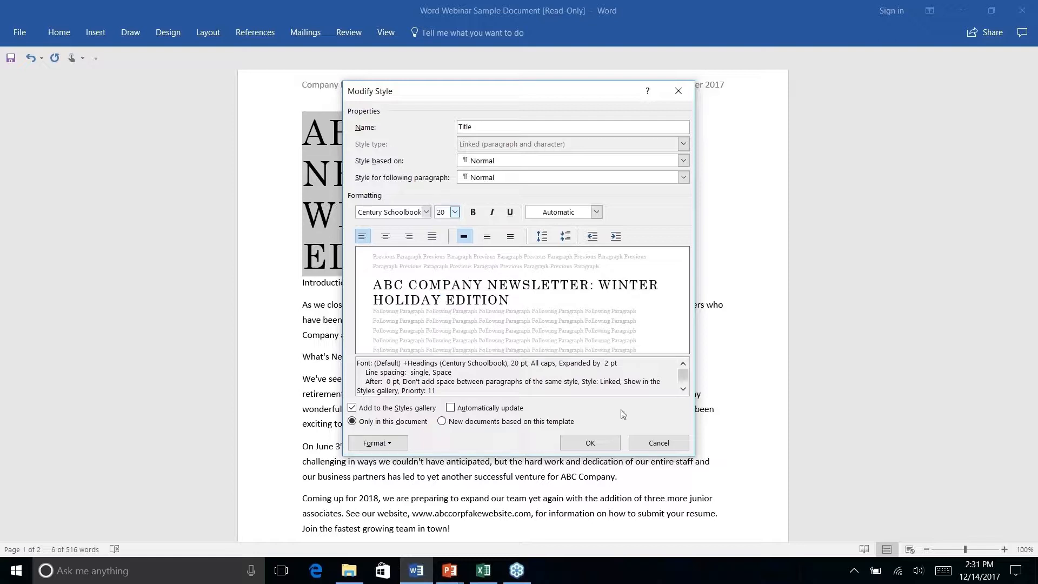
click(591, 448)
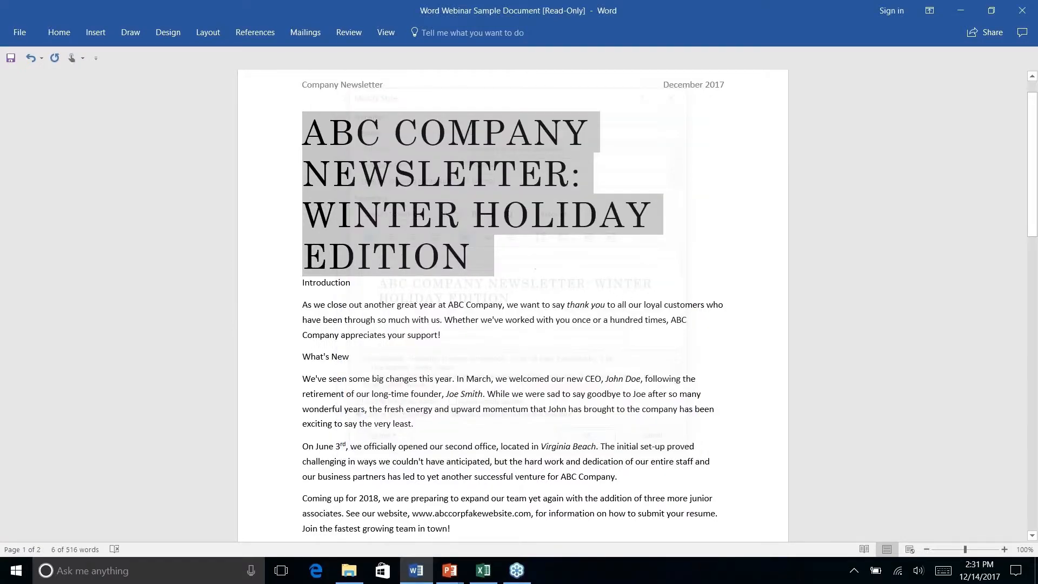
Step: Break the newsletter title so "Winter Holiday Edition" starts a new line, and apply the Heading 1 style to "Introduction"
click(639, 123)
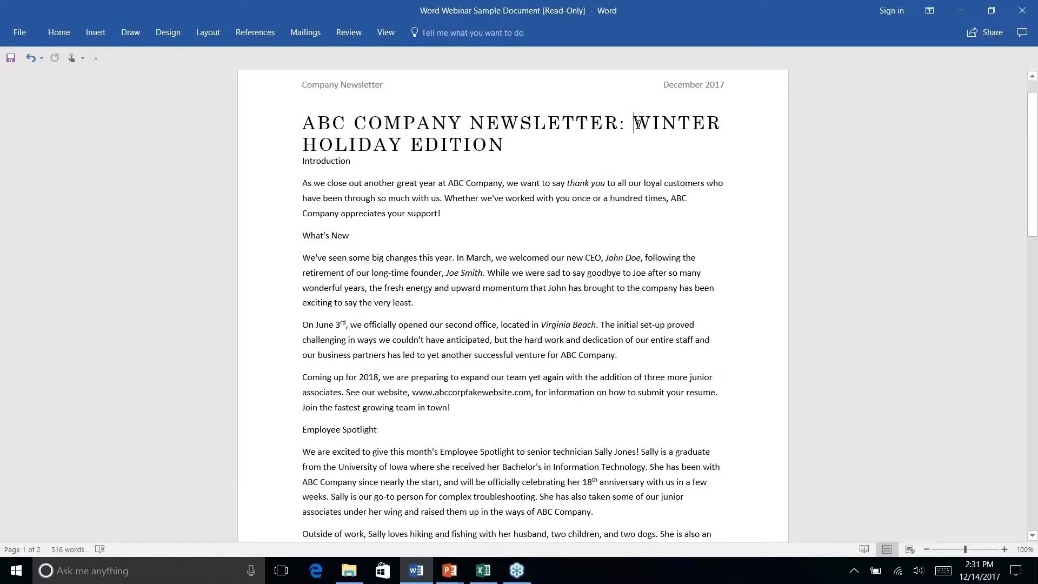
key(Return)
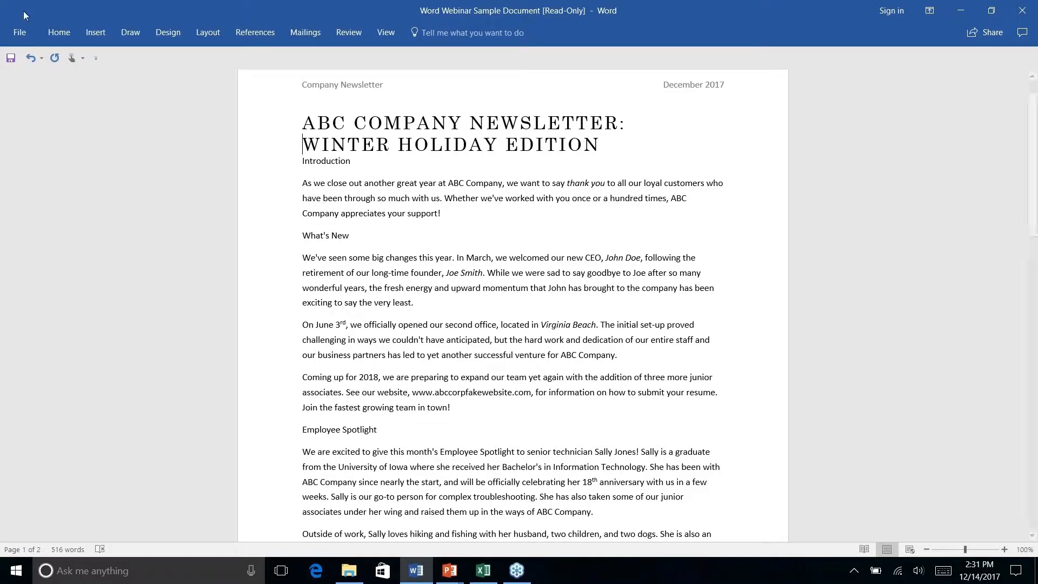
double_click(308, 160)
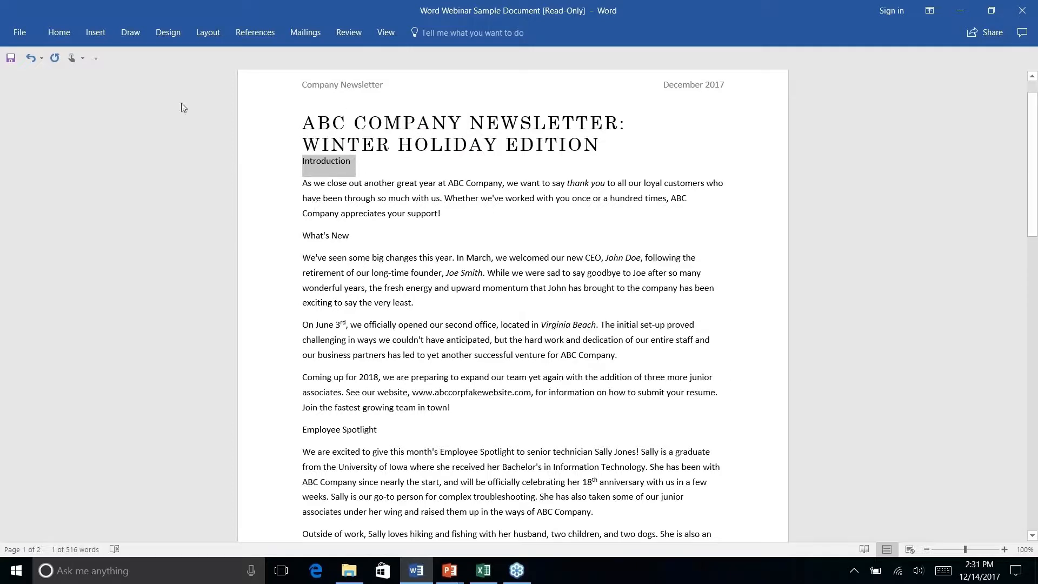
click(60, 31)
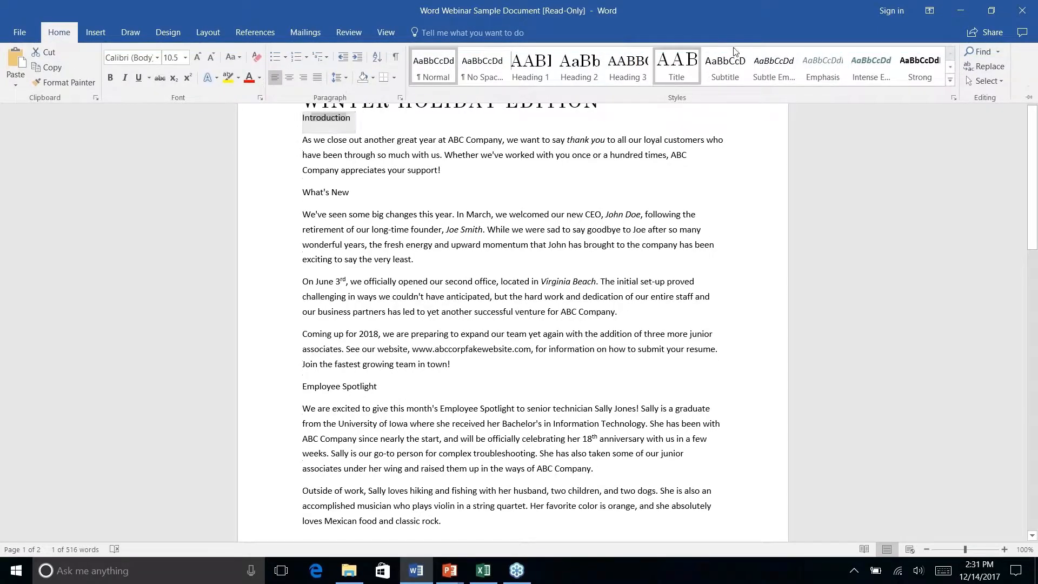
click(536, 68)
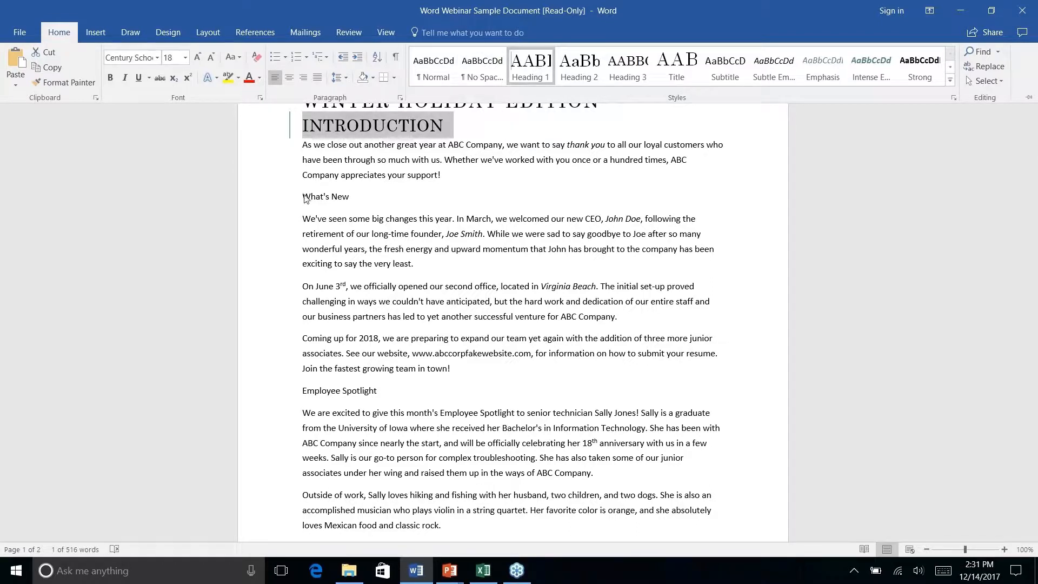
Step: Apply the Heading 2 style to the "What's New" section heading
double_click(342, 199)
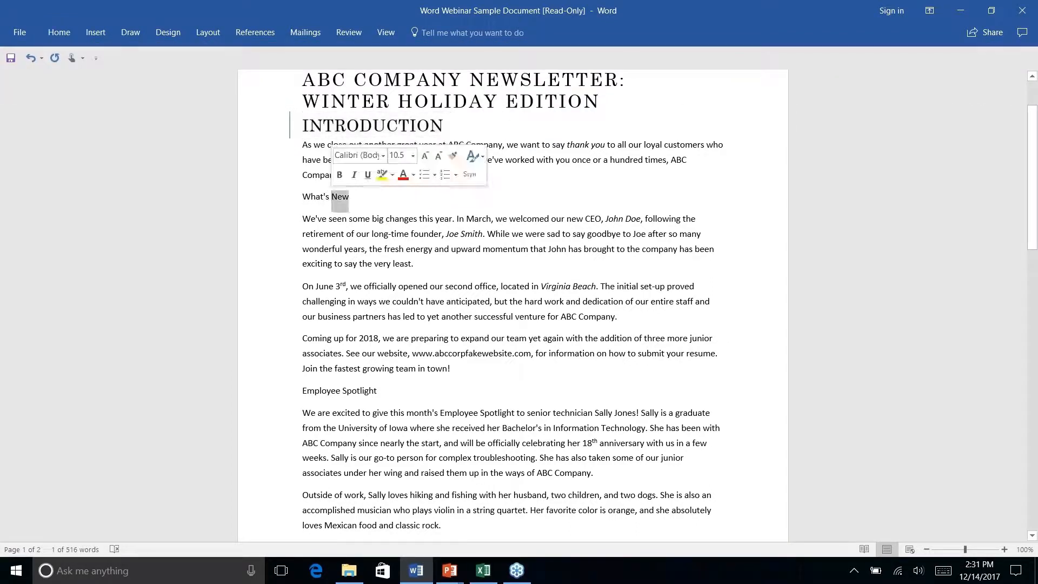
click(348, 199)
triple_click(350, 198)
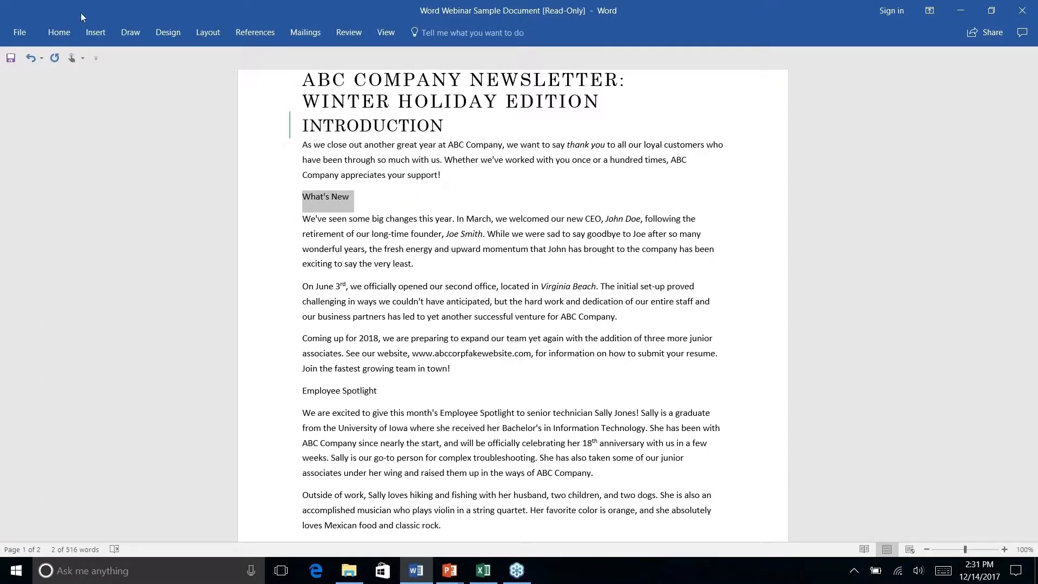
click(59, 32)
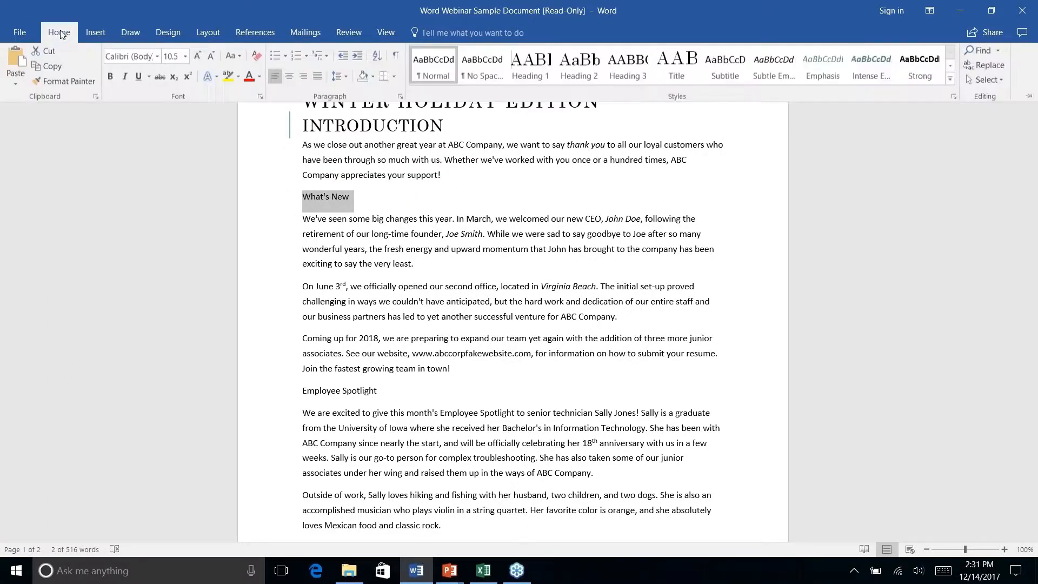
click(584, 64)
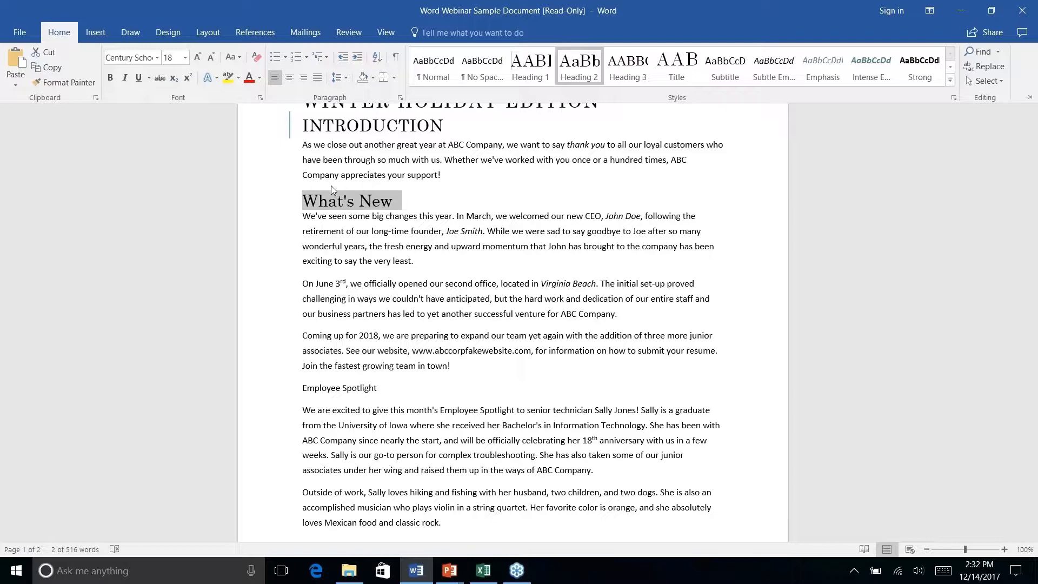
Step: Apply the Heading 1 style to the "Employee Spotlight" section heading
click(332, 389)
right_click(339, 389)
click(340, 389)
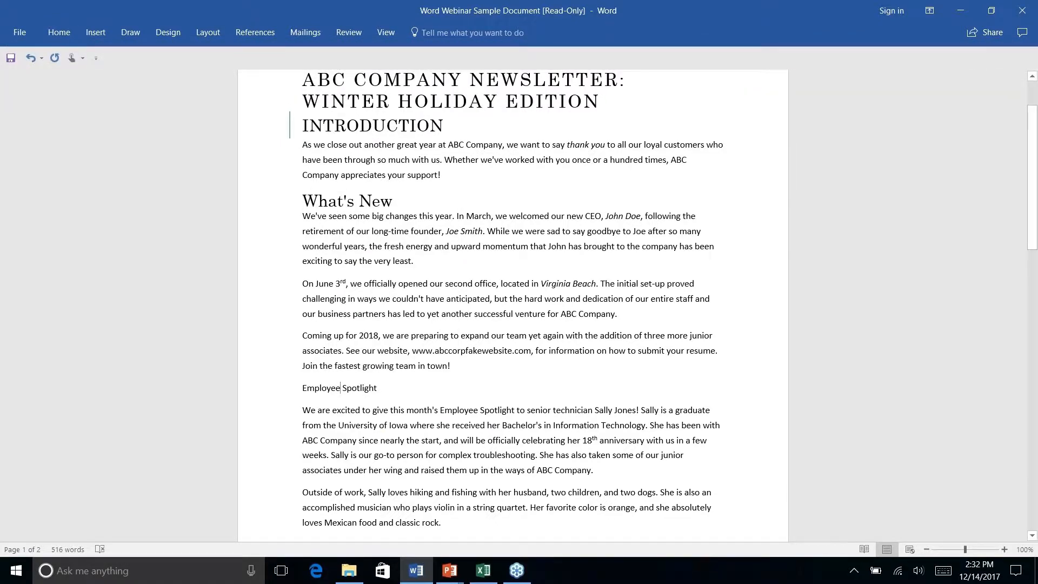
triple_click(306, 387)
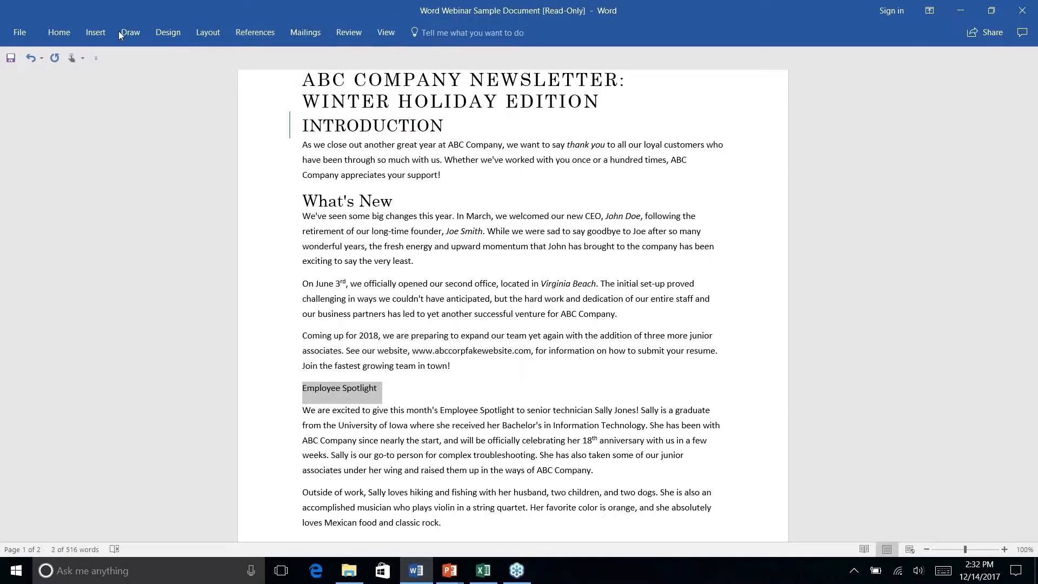
click(59, 32)
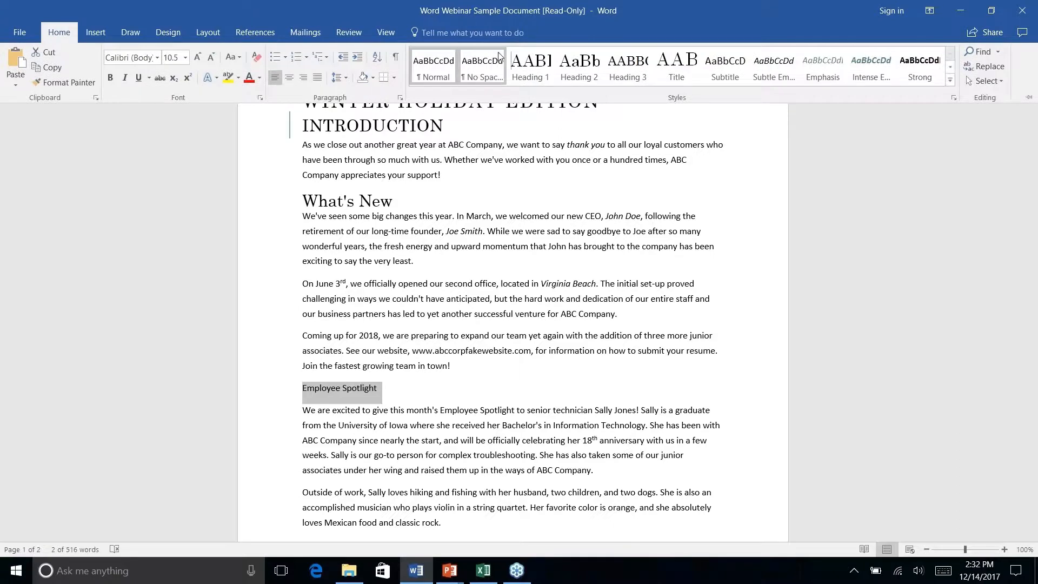
click(523, 65)
key(ctrl+F1)
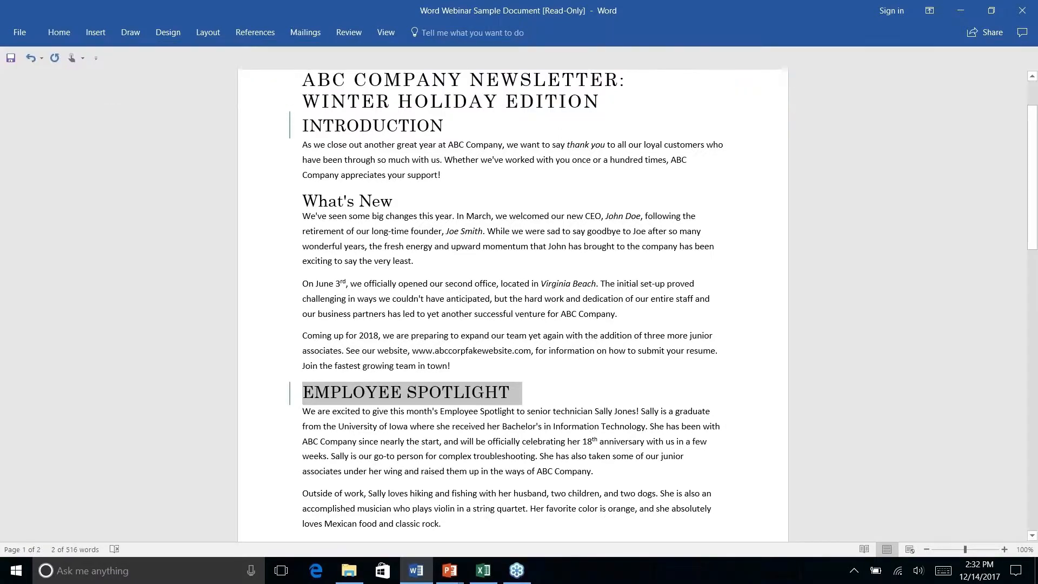
Step: Apply the Heading 1 style to the "History Lesson" section heading
scroll(512, 305, down, 6)
click(289, 332)
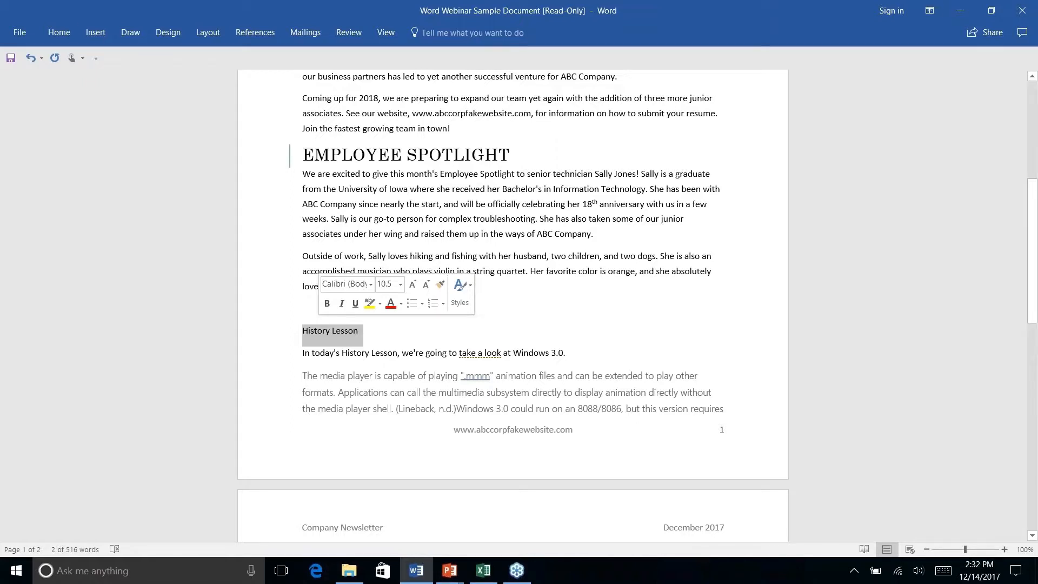
click(58, 32)
click(533, 67)
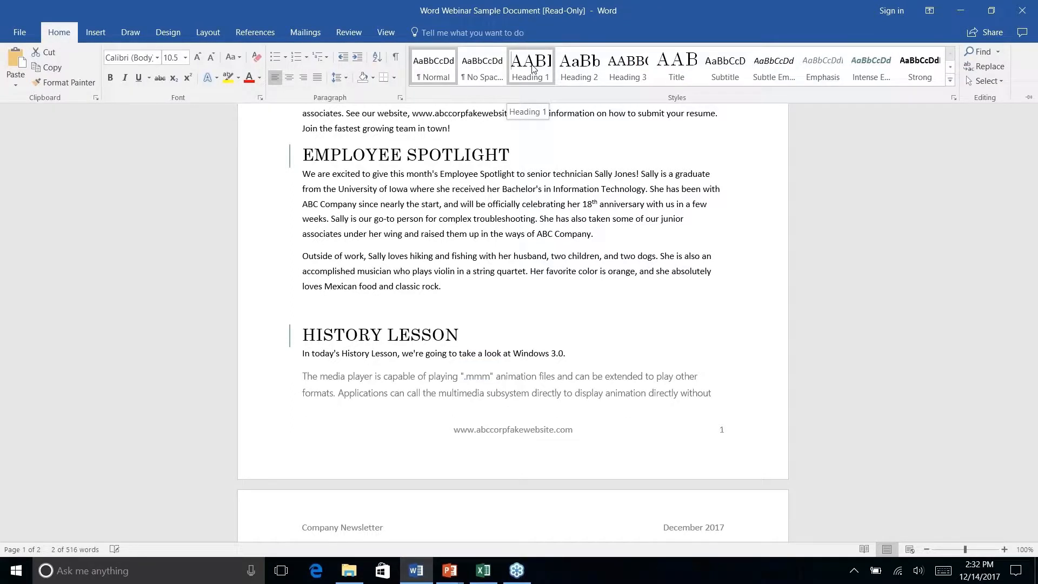
click(533, 69)
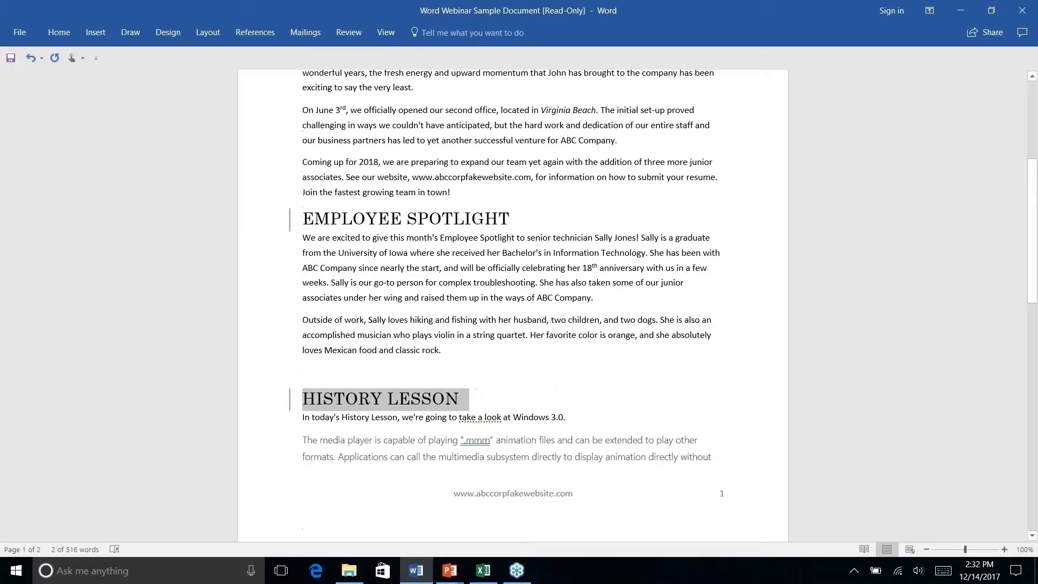
Step: Try to delete the bibliography entries and the empty line inside the References block on page 2
scroll(491, 232, down, 7)
click(492, 231)
scroll(492, 231, up, 3)
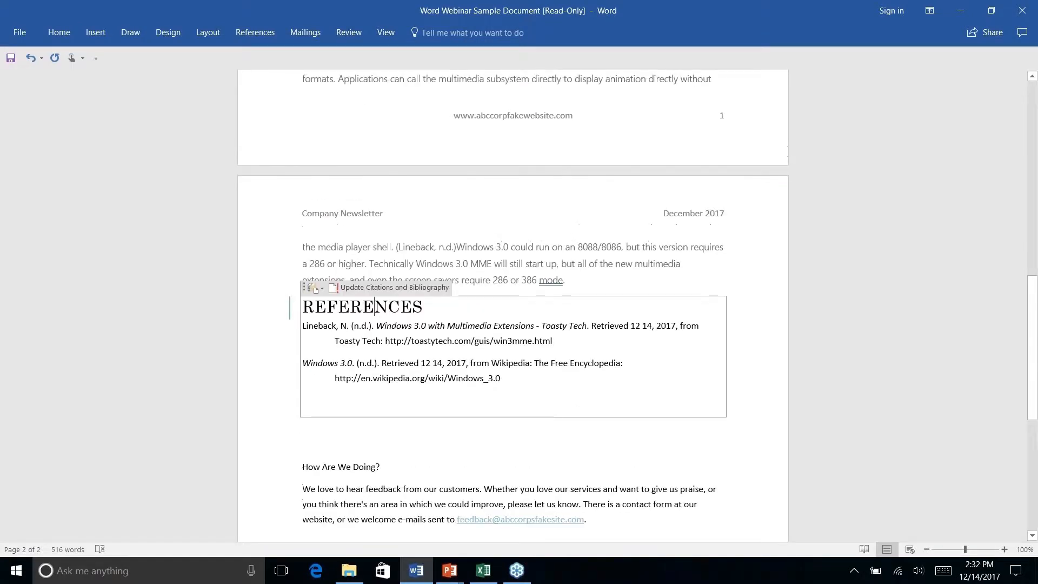
click(47, 27)
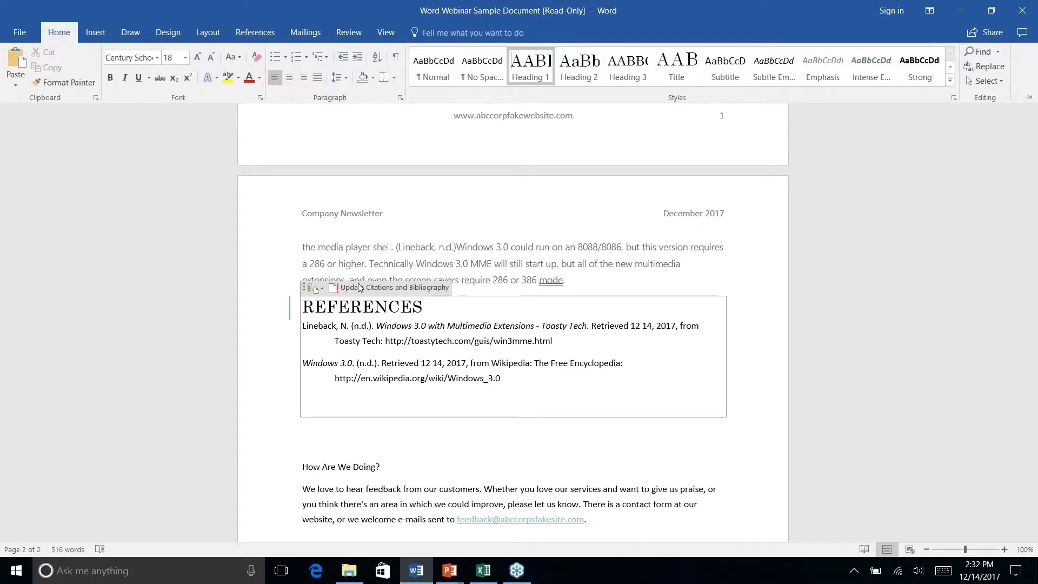
right_click(523, 363)
click(436, 434)
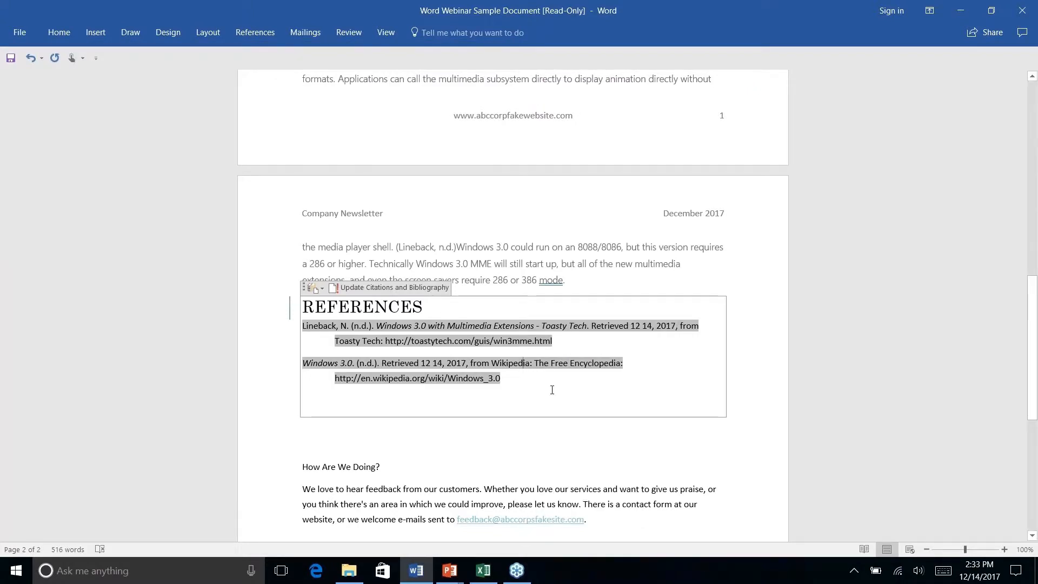
key(Delete)
right_click(625, 420)
click(524, 378)
key(BackSpace)
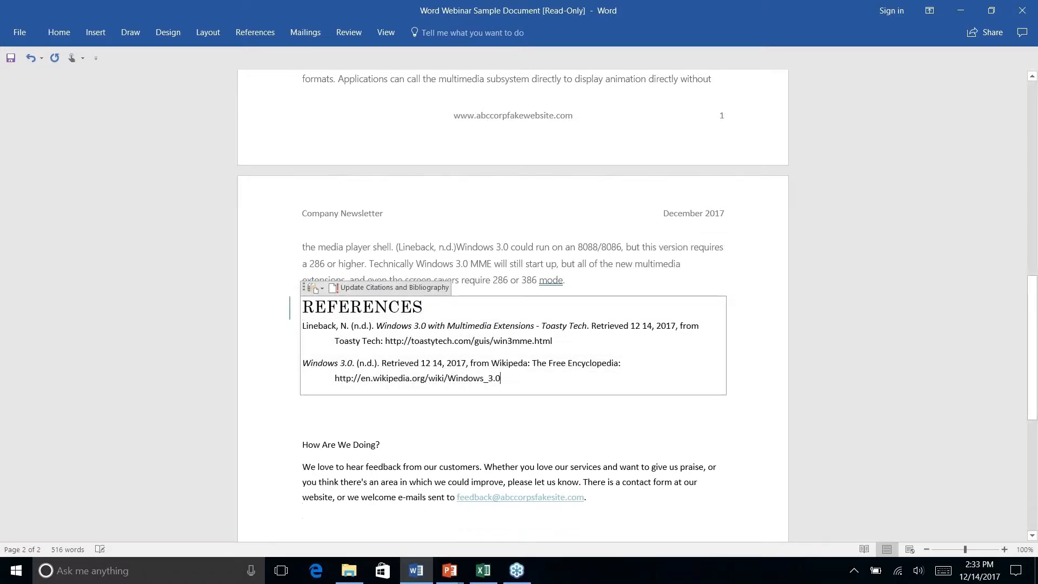
Step: Delete the entire References block, including its heading, and remove an empty line left above "How Are We Doing?"
drag(531, 378, 301, 307)
key(Delete)
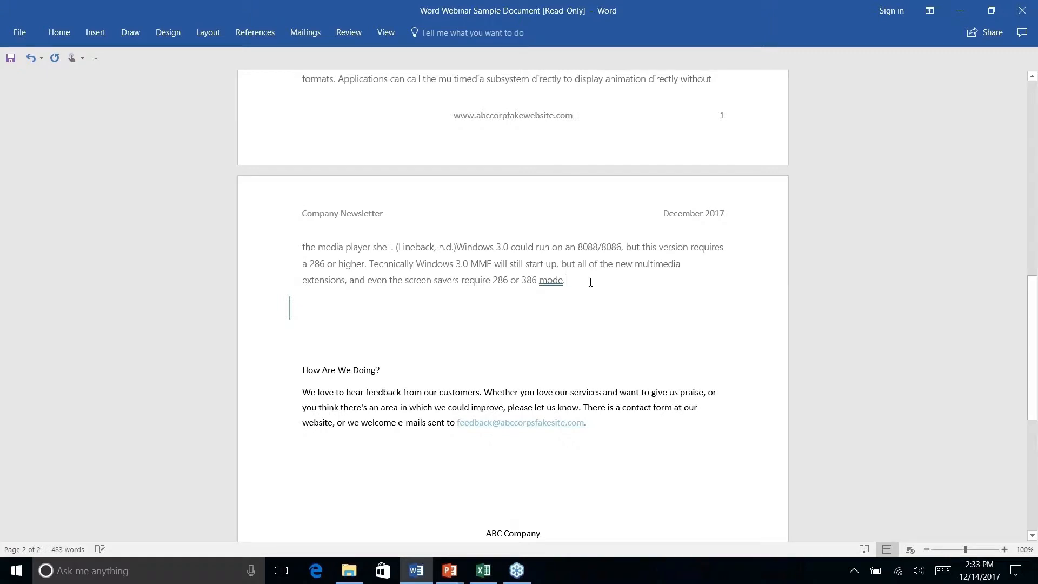
key(Delete)
key(Down)
key(Down)
key(Down)
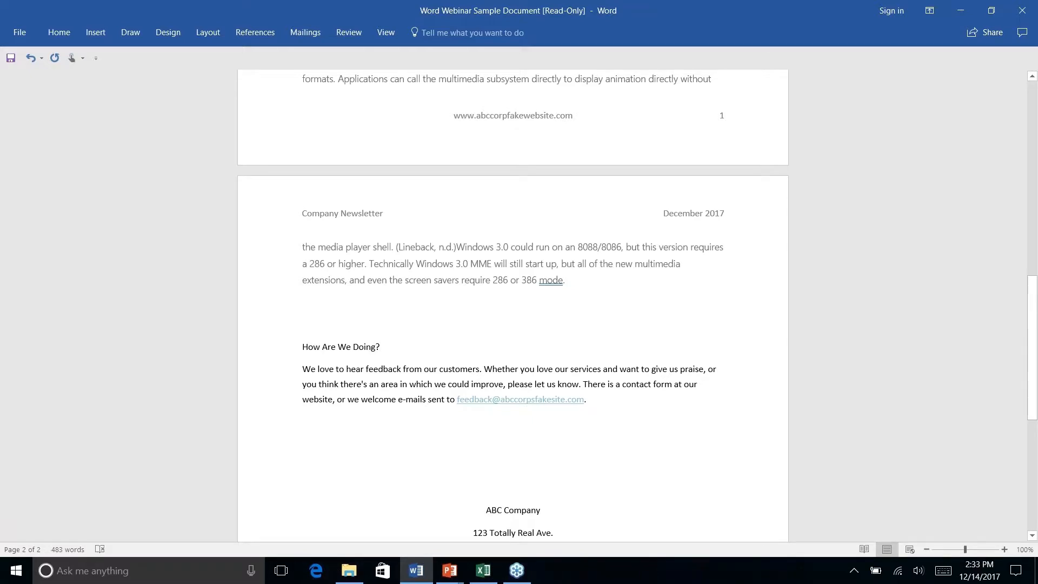
click(304, 303)
right_click(433, 329)
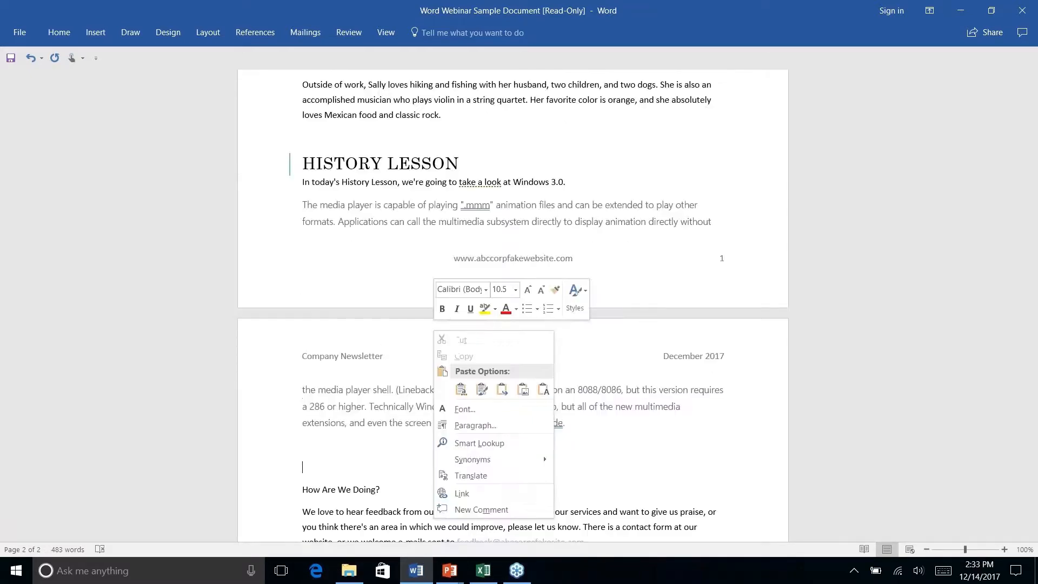
click(369, 293)
scroll(373, 260, up, 3)
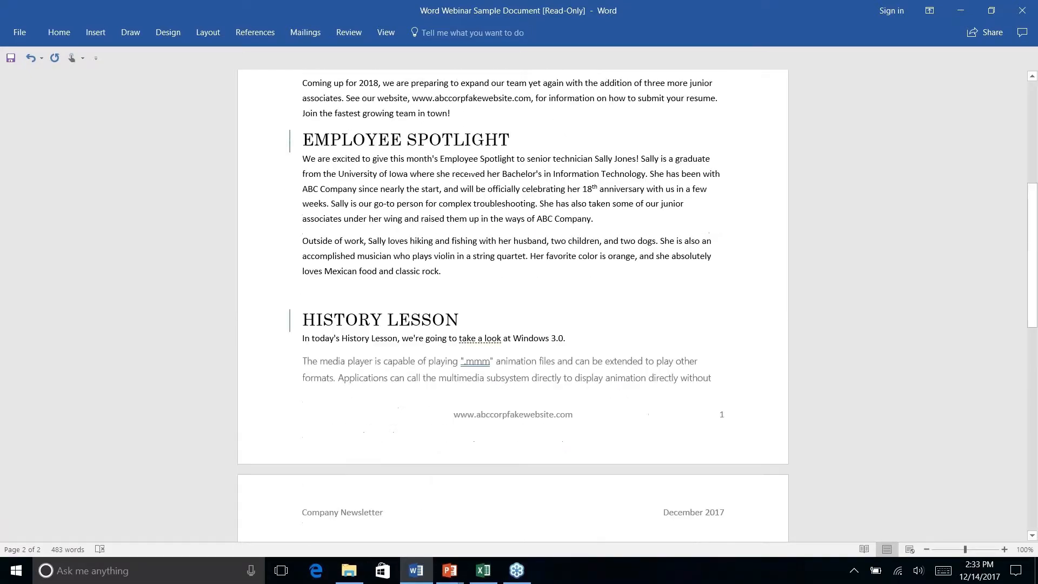
scroll(375, 253, down, 12)
scroll(375, 253, up, 5)
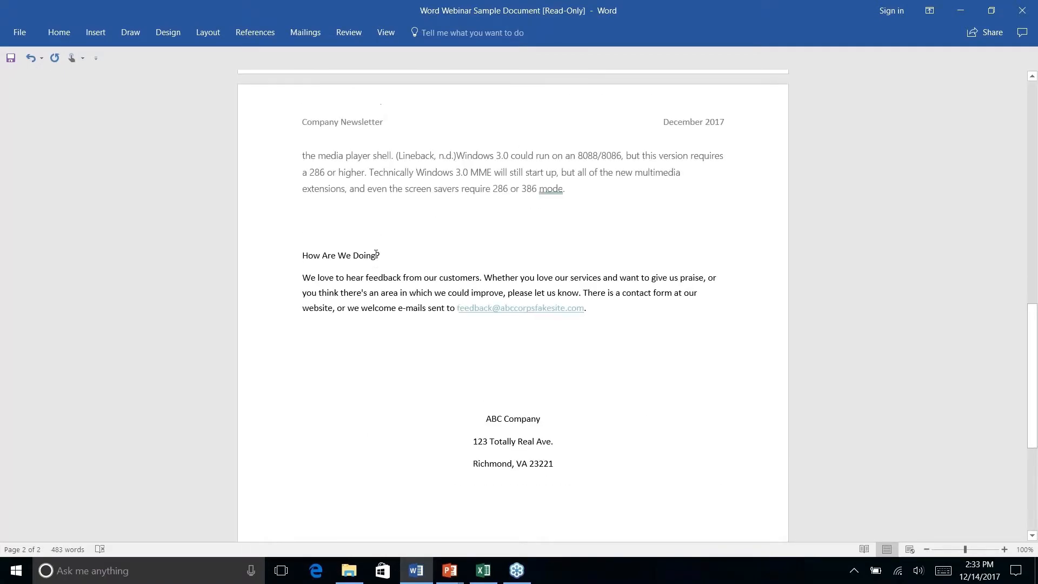
Step: Apply the Heading 1 style to the "How Are We Doing?" line on page 2
right_click(376, 255)
click(376, 255)
triple_click(376, 255)
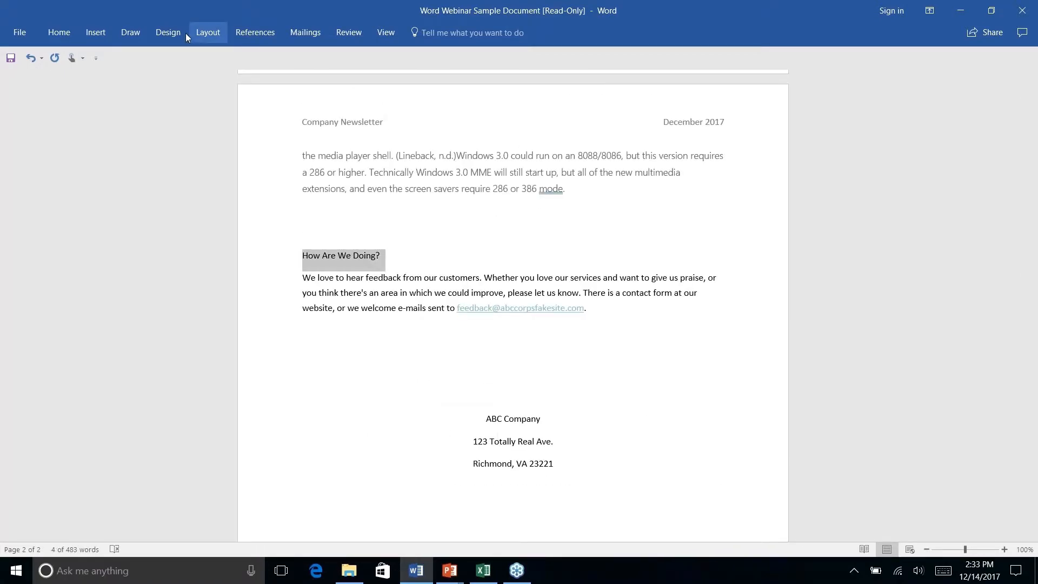
click(60, 32)
click(531, 63)
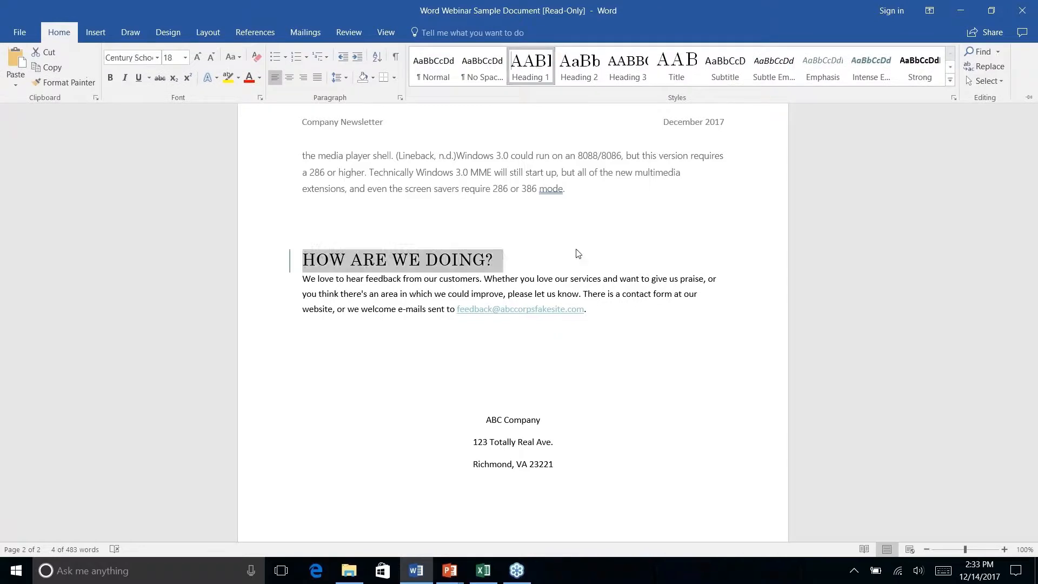
Step: Add an empty line after the newsletter title, above the Introduction heading, returning to the Word document from the slide show
scroll(577, 252, down, 5)
scroll(437, 271, up, 15)
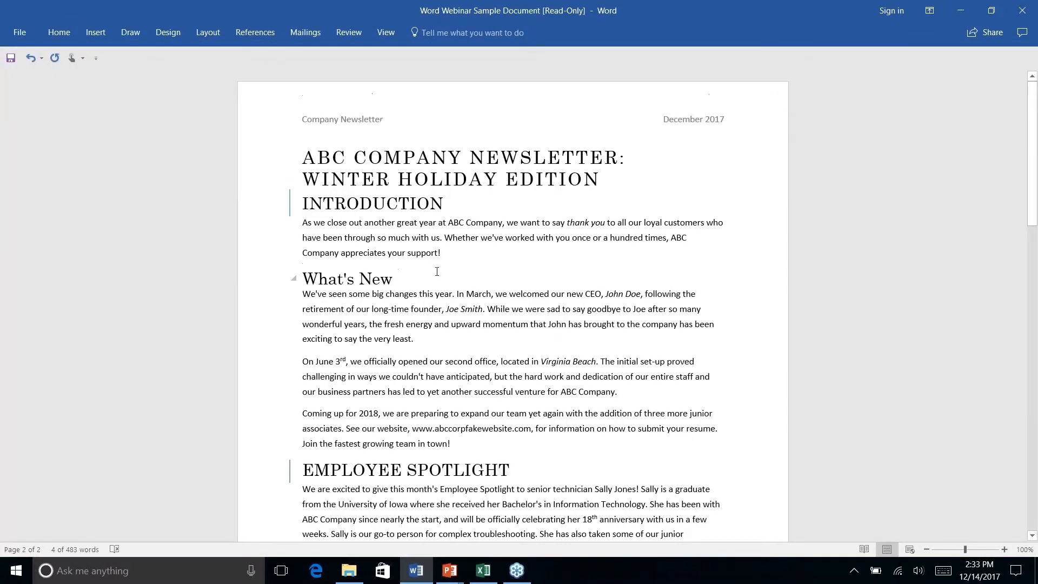
click(389, 241)
click(621, 180)
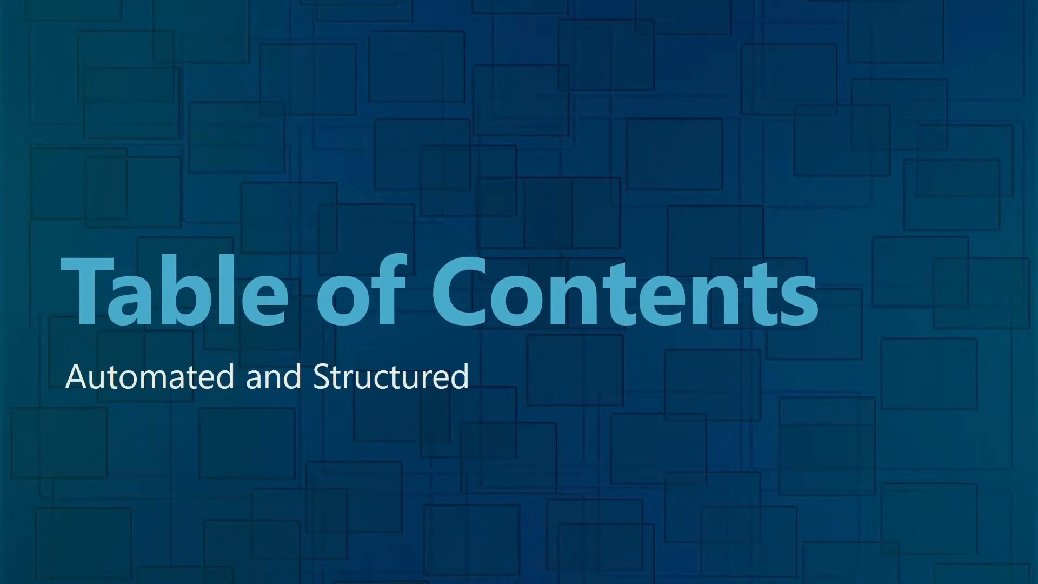
key(alt+Tab)
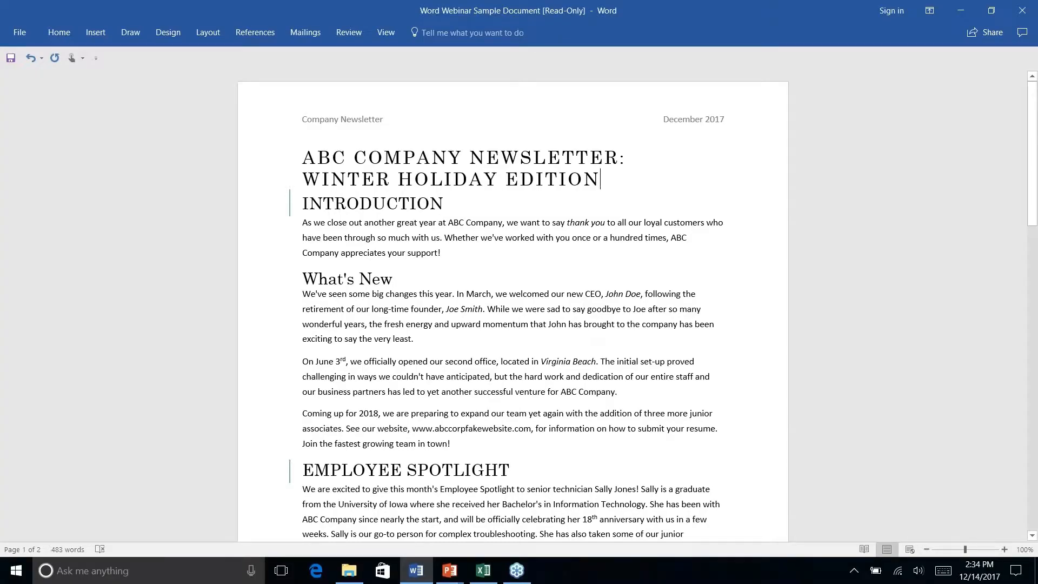
key(Return)
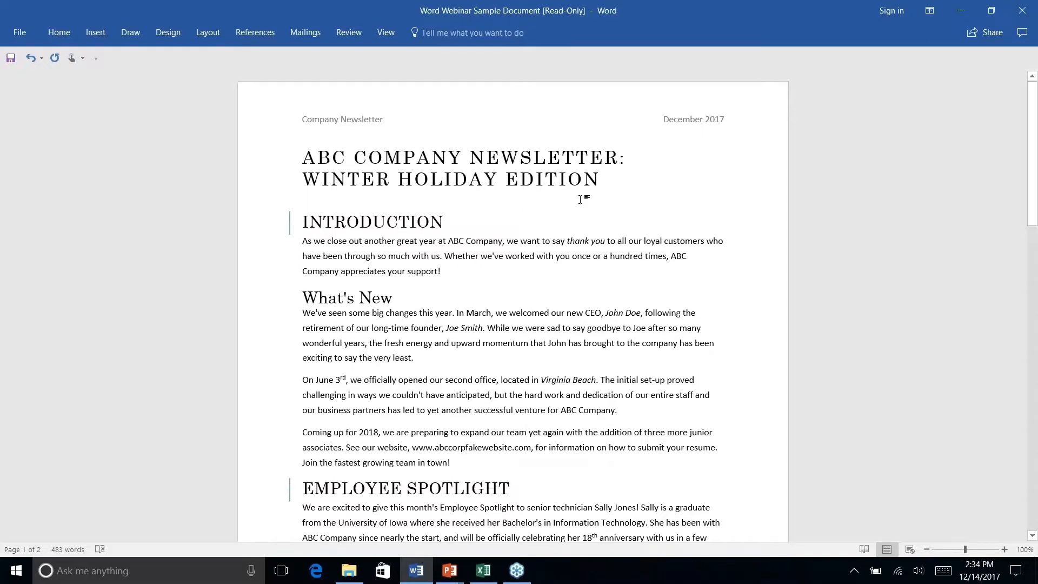
Step: Insert an Automatic Table 1 table of contents on the empty line below the newsletter title
click(444, 193)
click(255, 32)
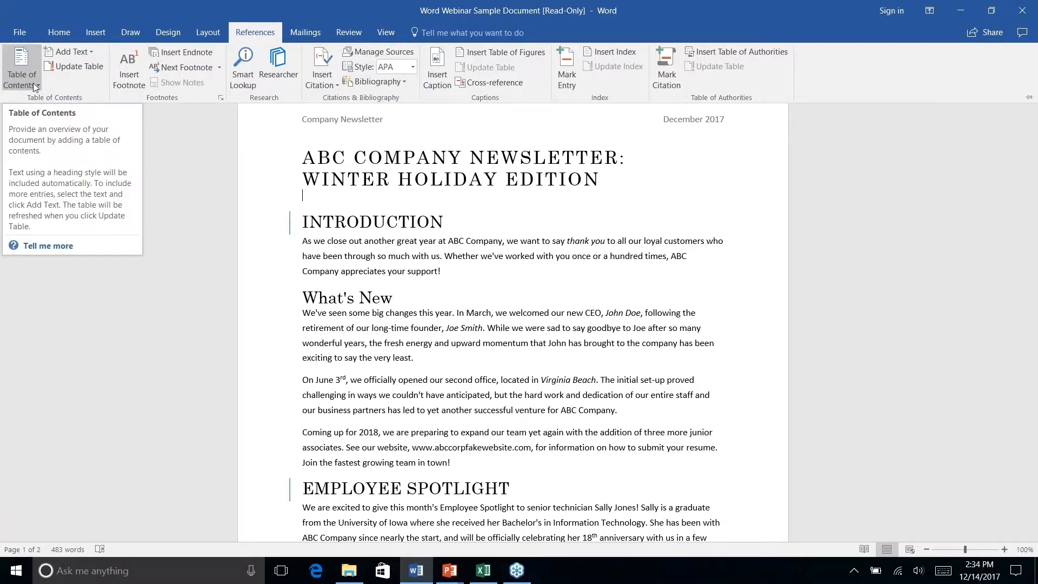
click(33, 83)
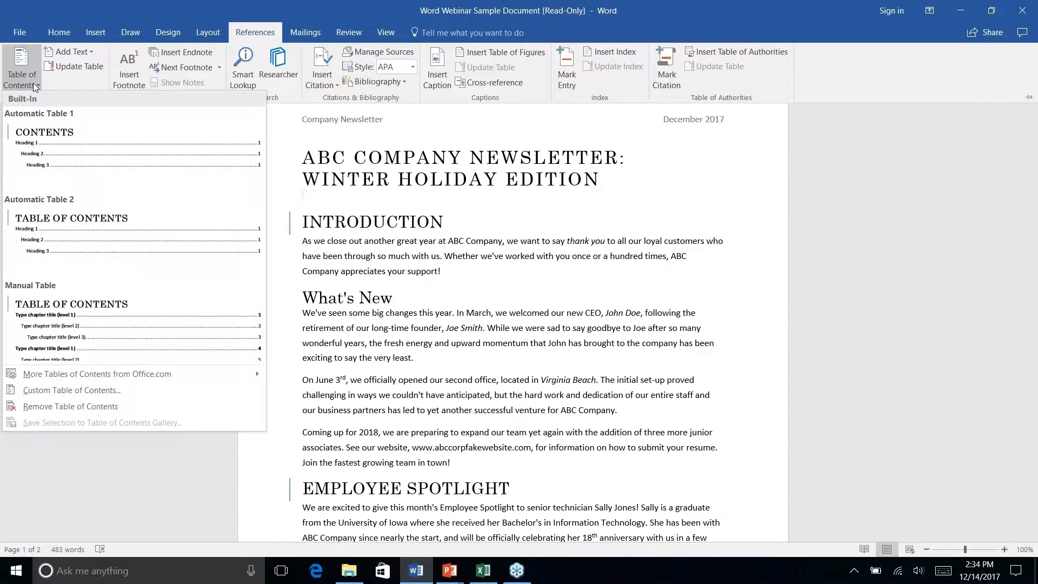
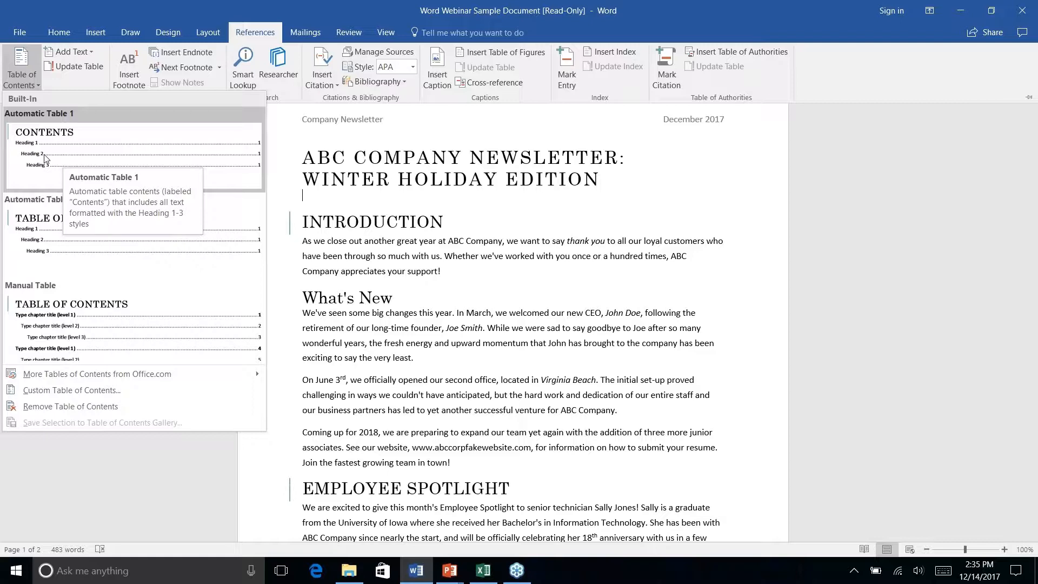
right_click(45, 141)
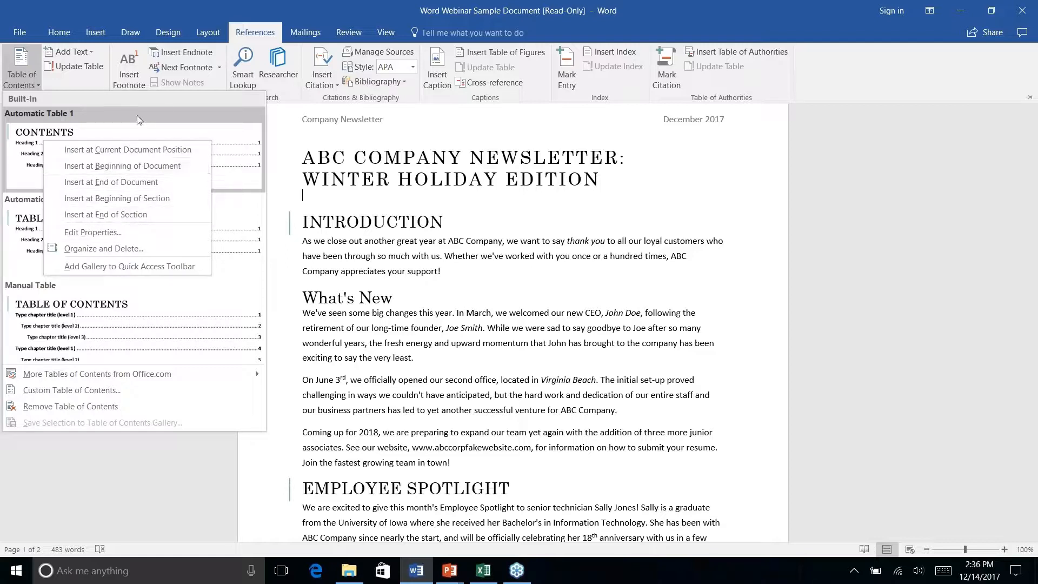
key(Escape)
key(Escape)
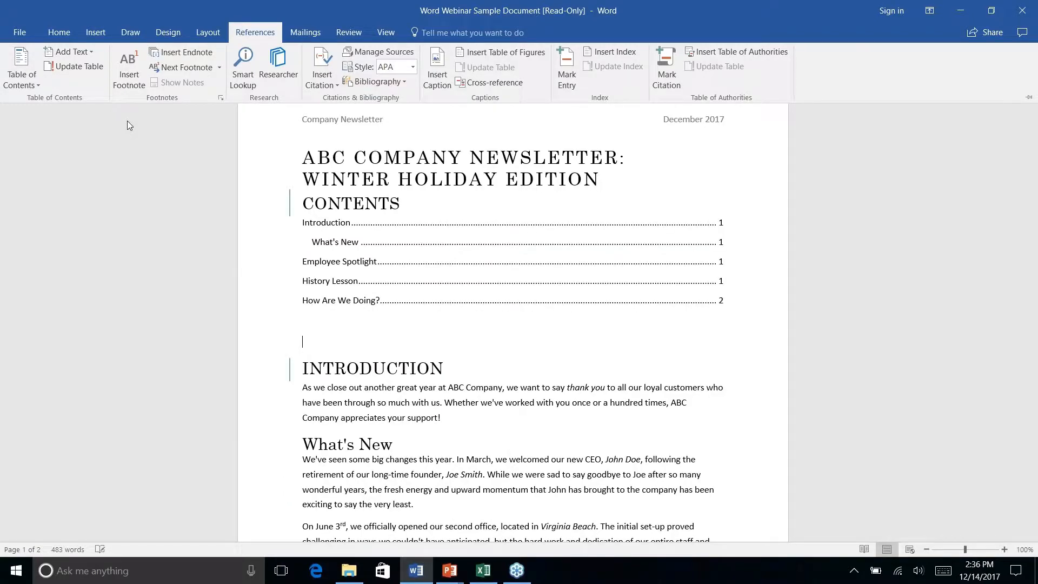
Step: Add an empty line between the newsletter title and the table of contents
click(611, 273)
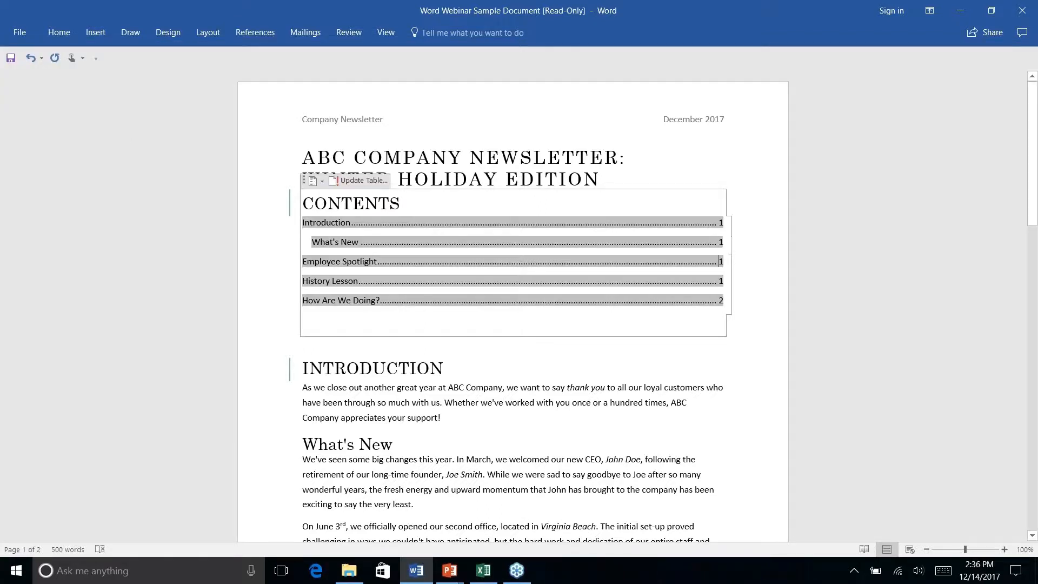
click(611, 179)
key(Return)
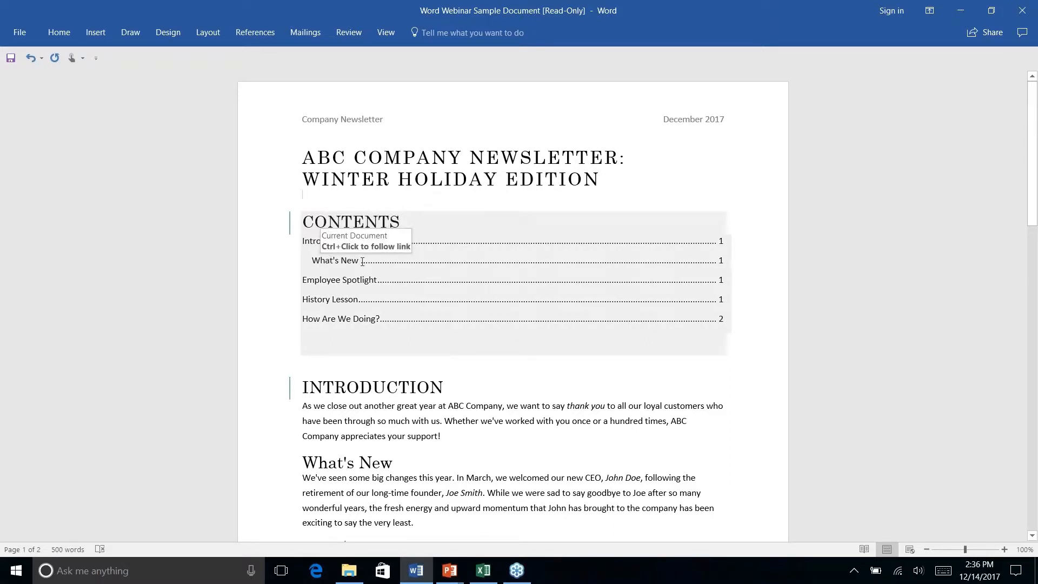
Step: Review the table of contents against the document's headings and look at the Update Table command
click(307, 461)
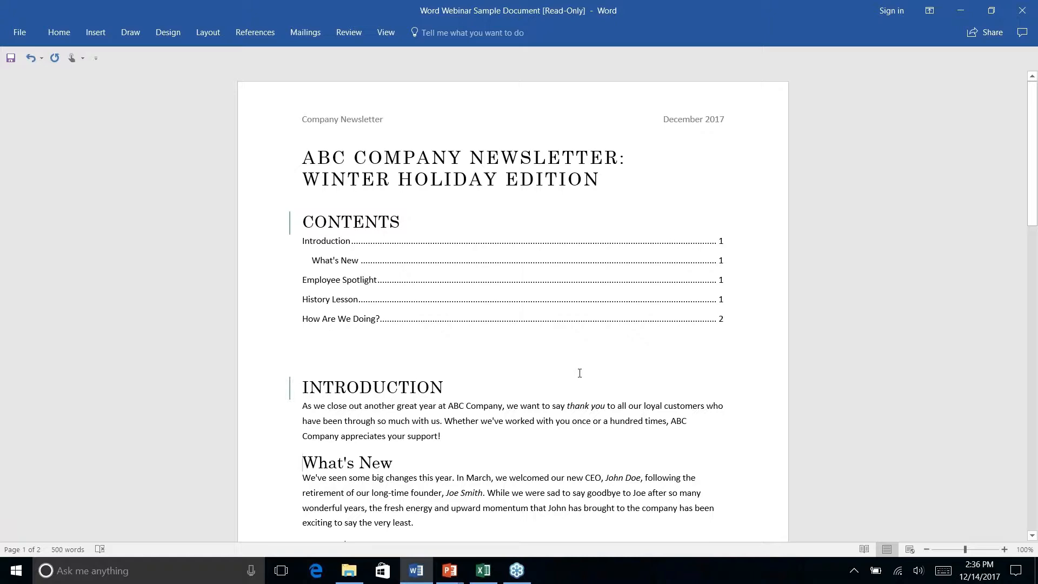
scroll(579, 373, down, 3)
scroll(579, 373, up, 3)
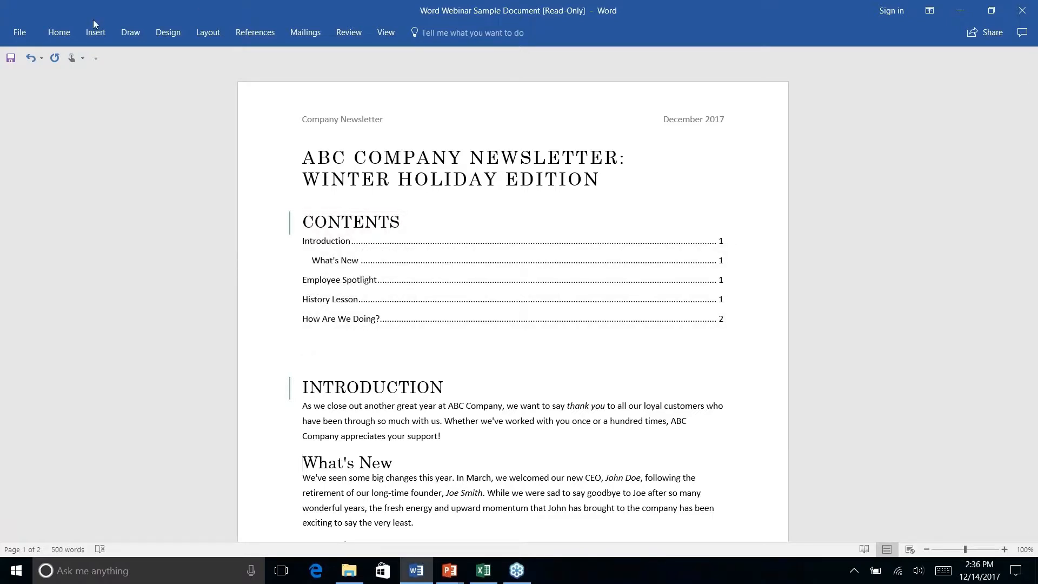
click(258, 34)
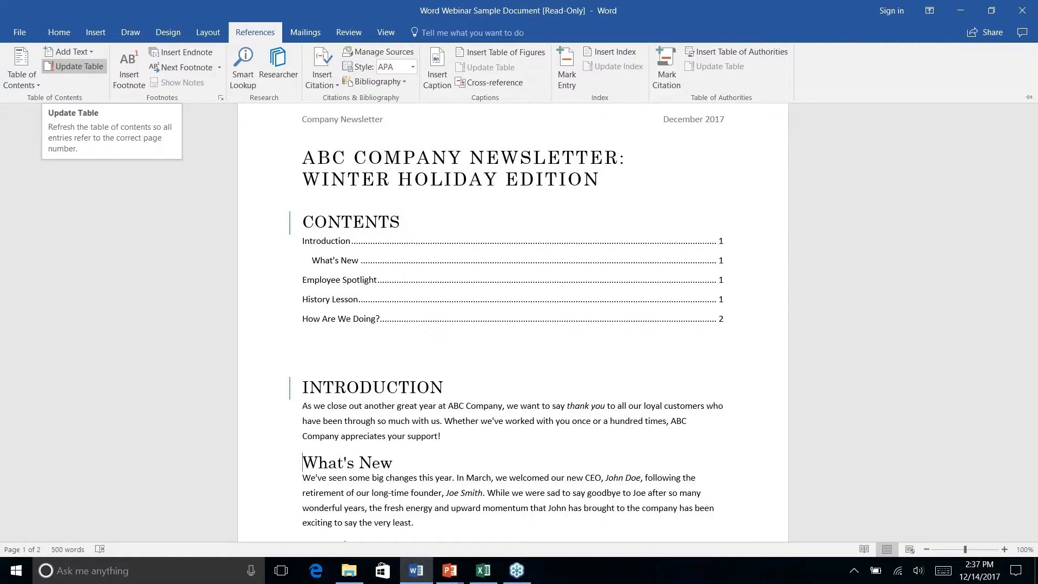
click(590, 349)
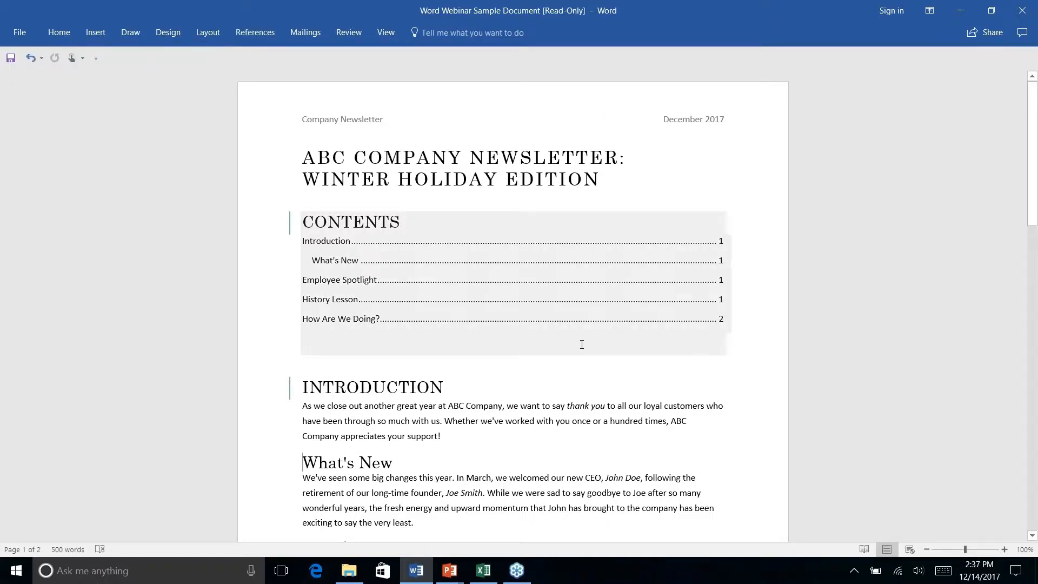
click(530, 326)
click(539, 362)
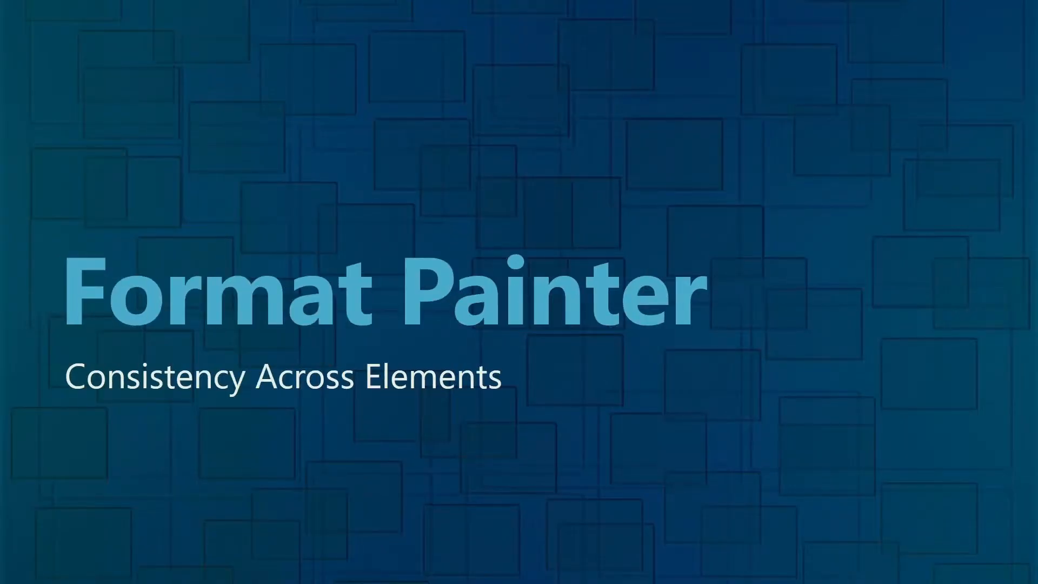
Step: Return to the Word document and place the cursor before "ABC Company" in the address block at the end of page 2
key(alt+Tab)
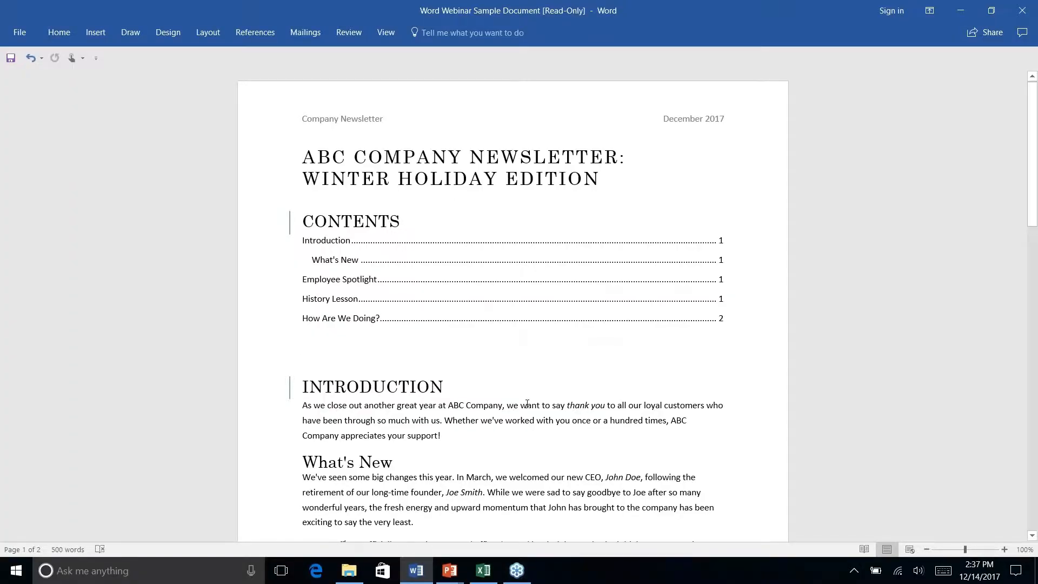
click(584, 281)
ctrl+click(585, 282)
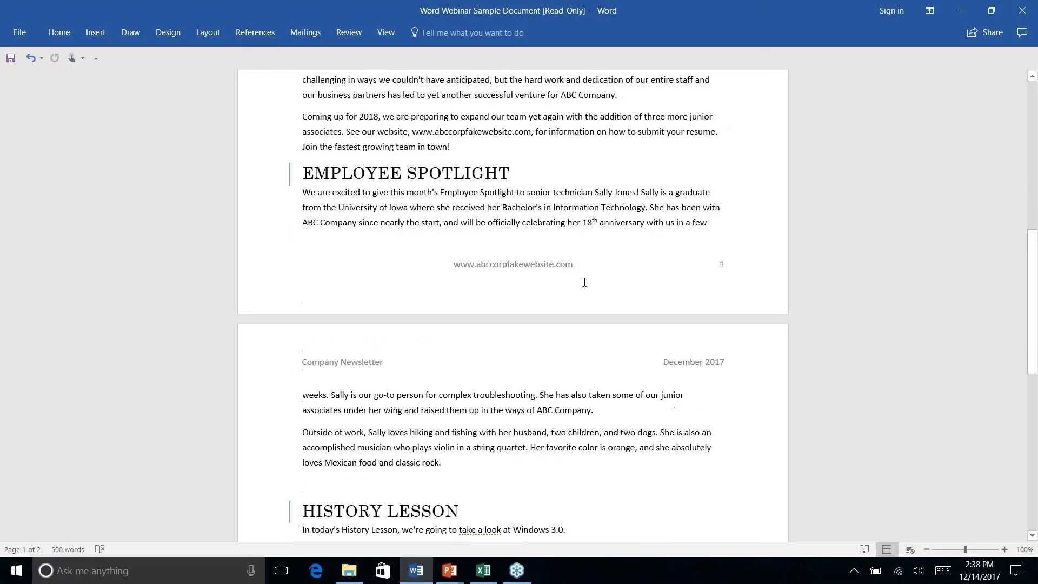
scroll(584, 281, down, 10)
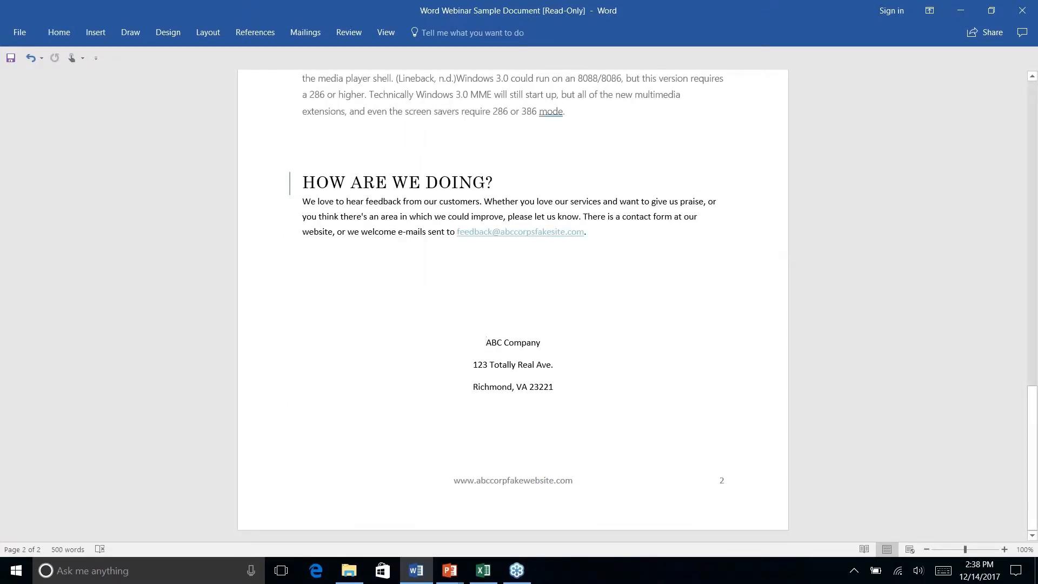
click(99, 34)
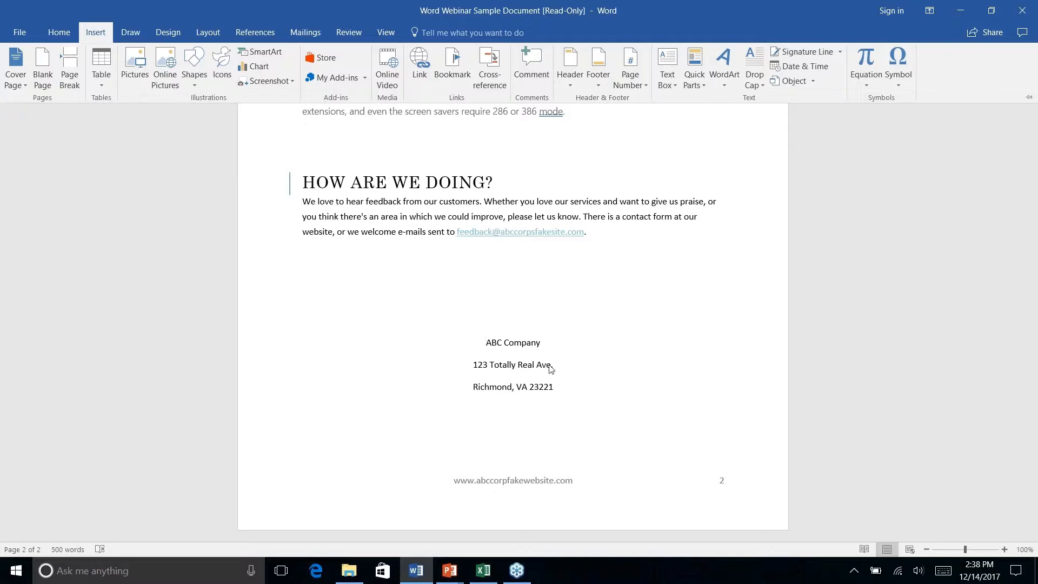
click(478, 344)
right_click(193, 84)
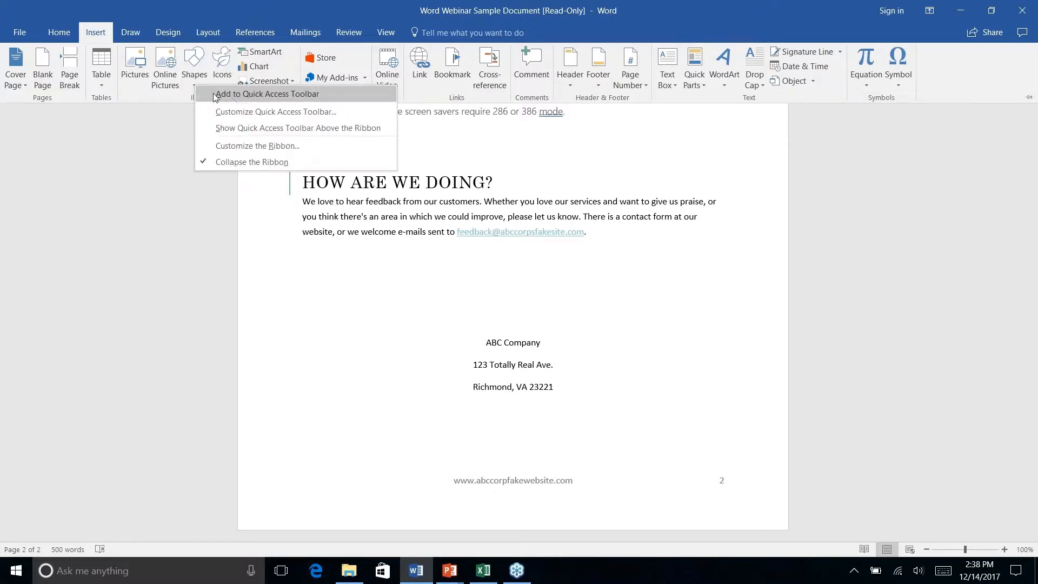
click(194, 61)
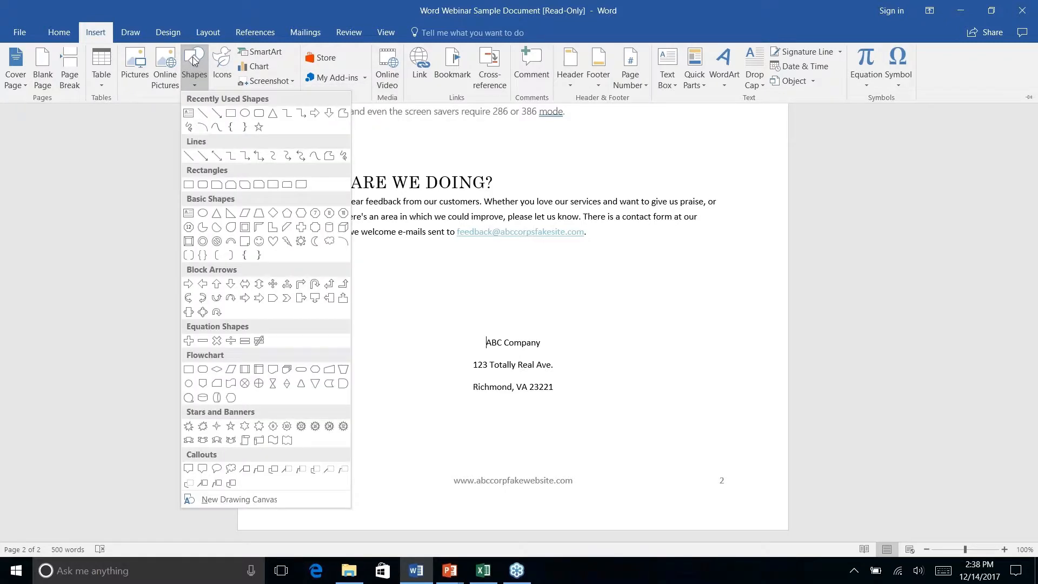
click(258, 114)
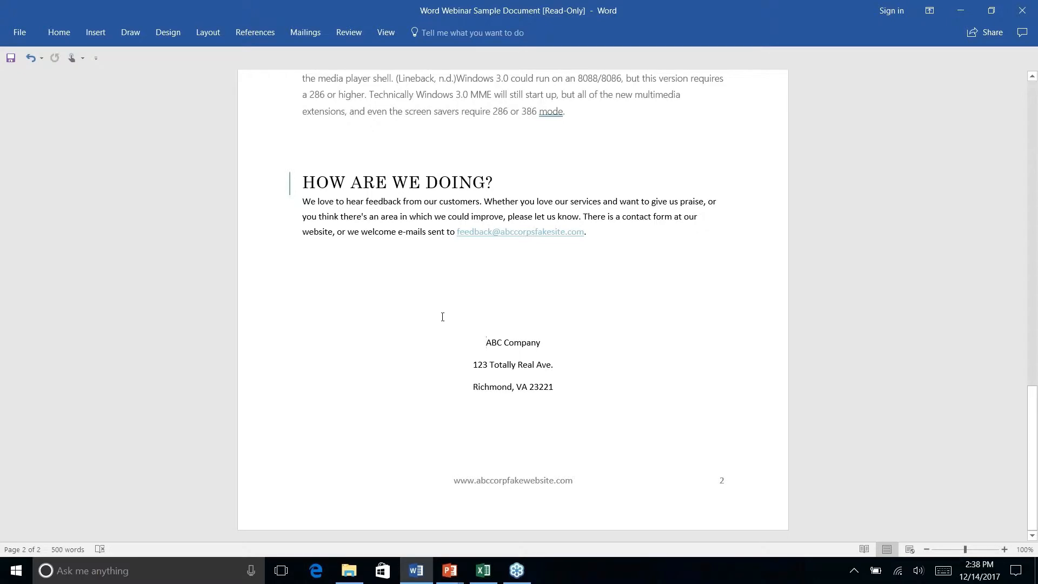
Step: Draw a rounded rectangle about 1.37" high and 1.77" wide over the ABC Company address block on page 2
click(123, 33)
click(95, 33)
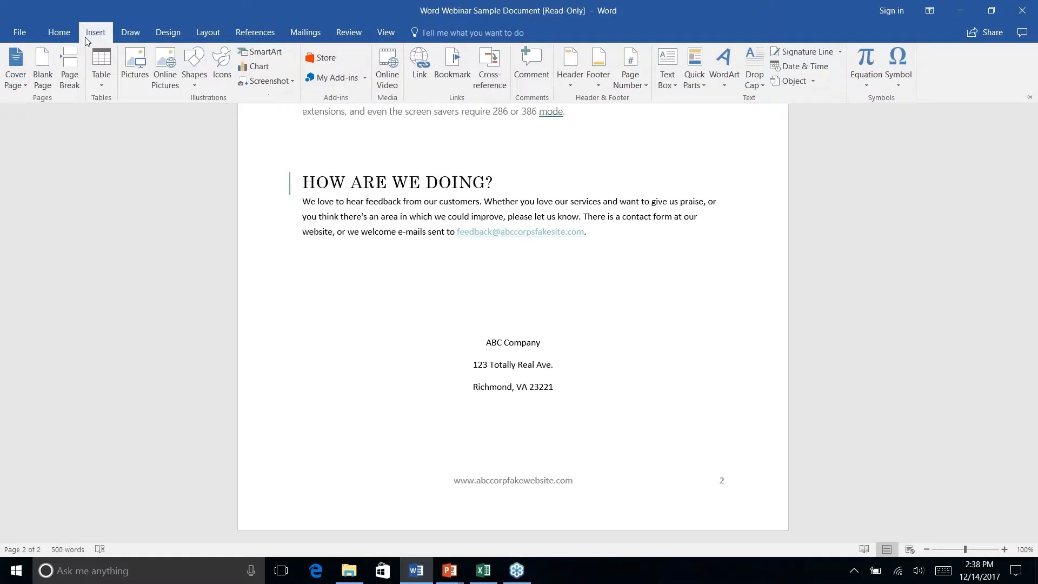
click(202, 83)
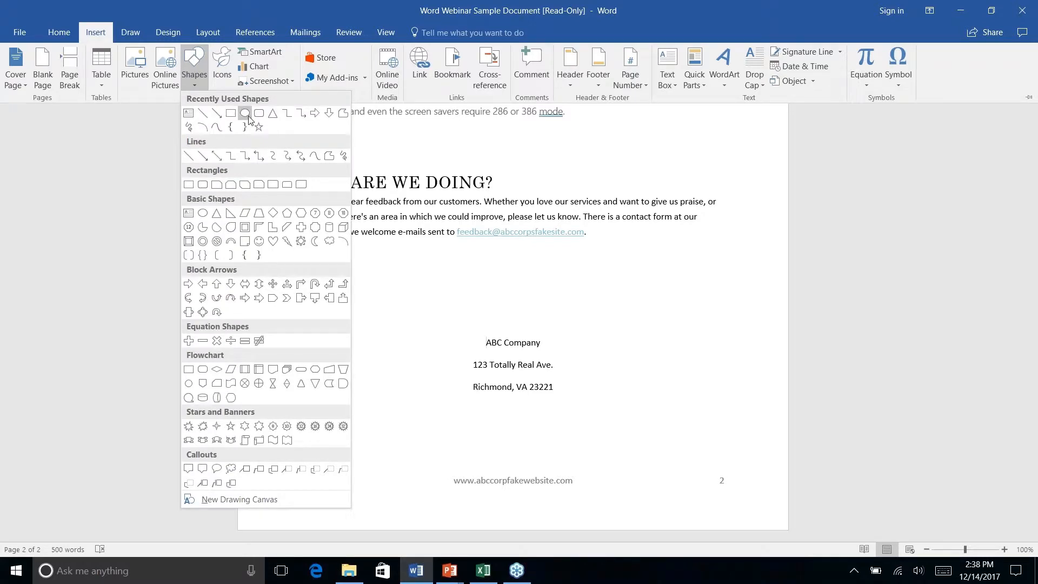
click(246, 114)
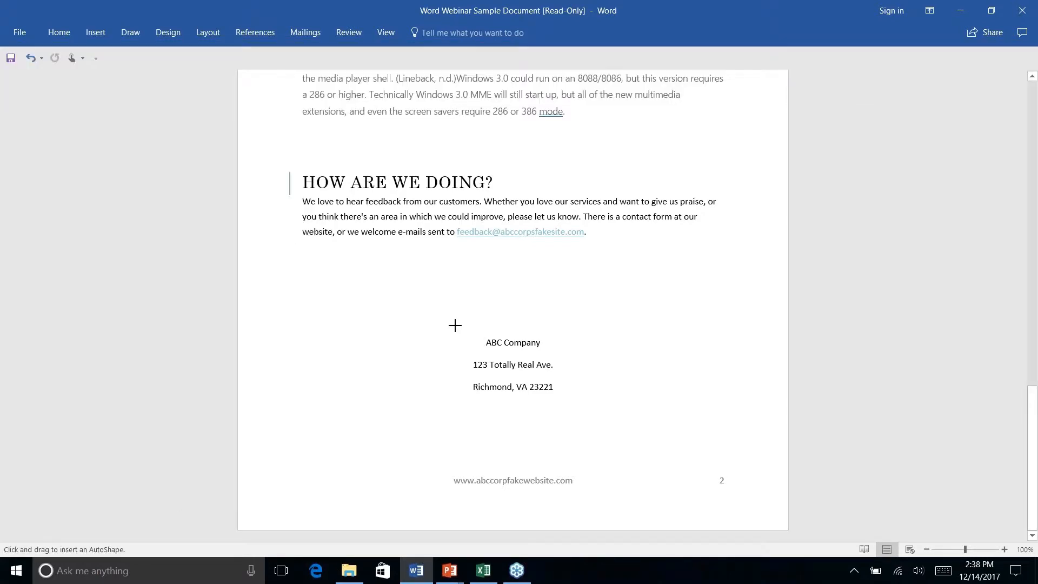
drag(454, 322, 570, 411)
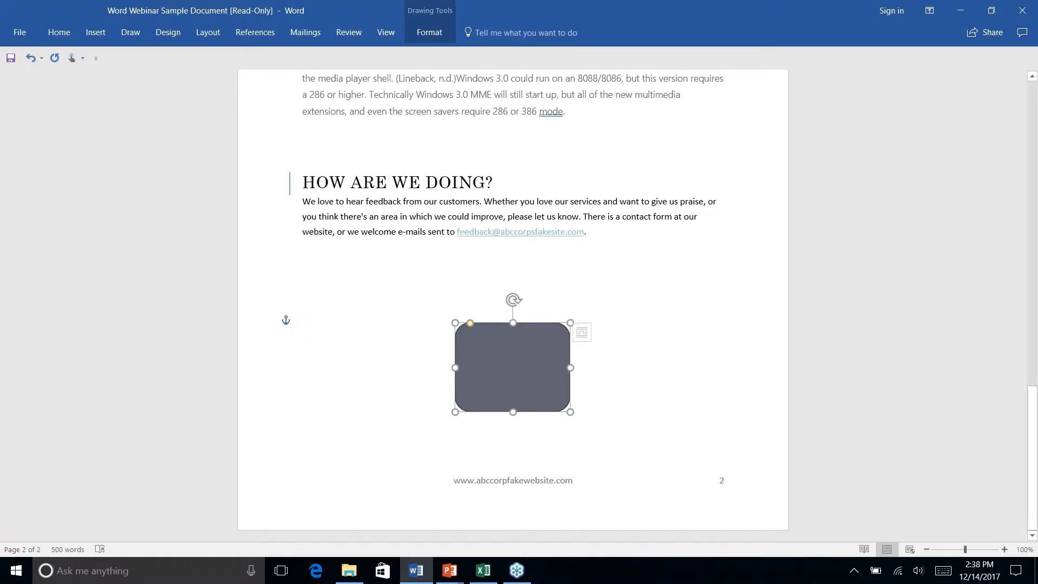
Step: Send the rounded rectangle behind the address text
click(429, 34)
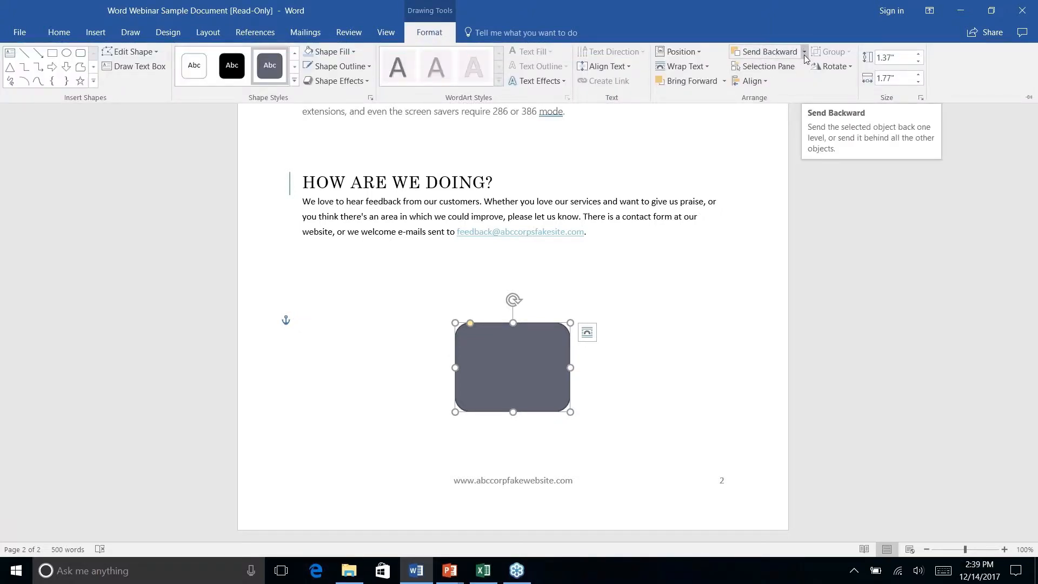
click(803, 54)
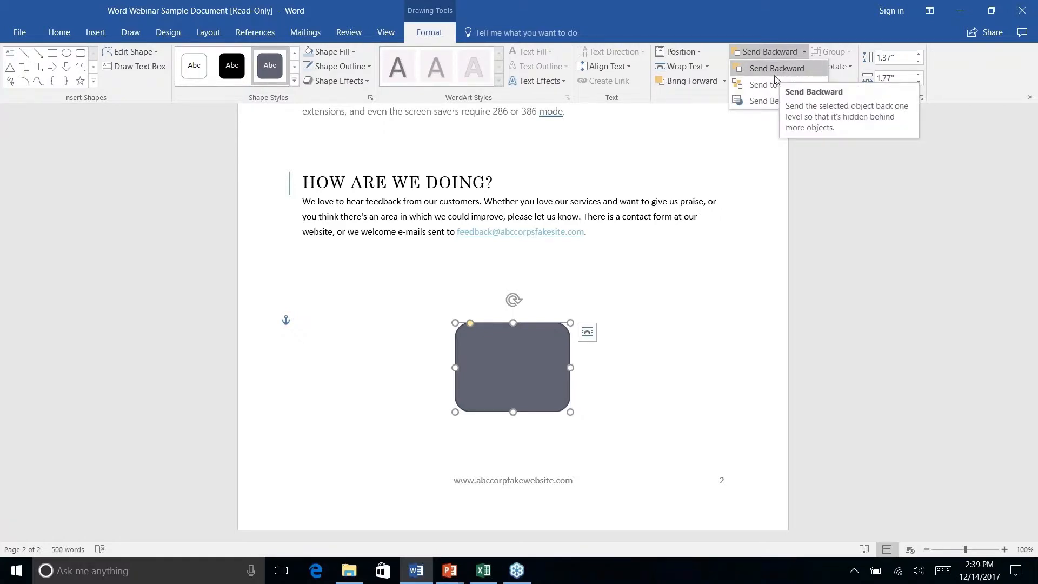
right_click(777, 103)
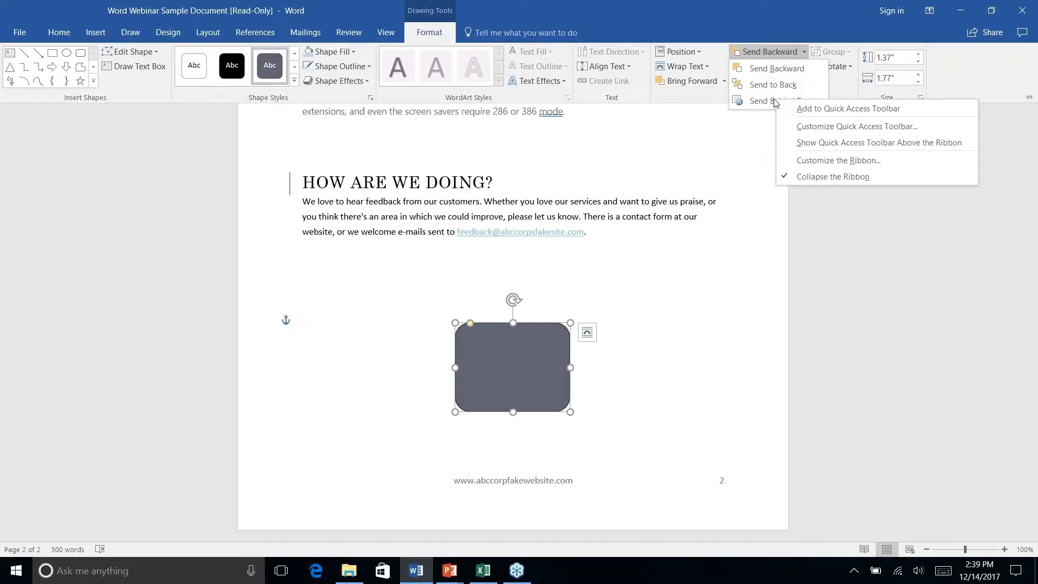
click(768, 101)
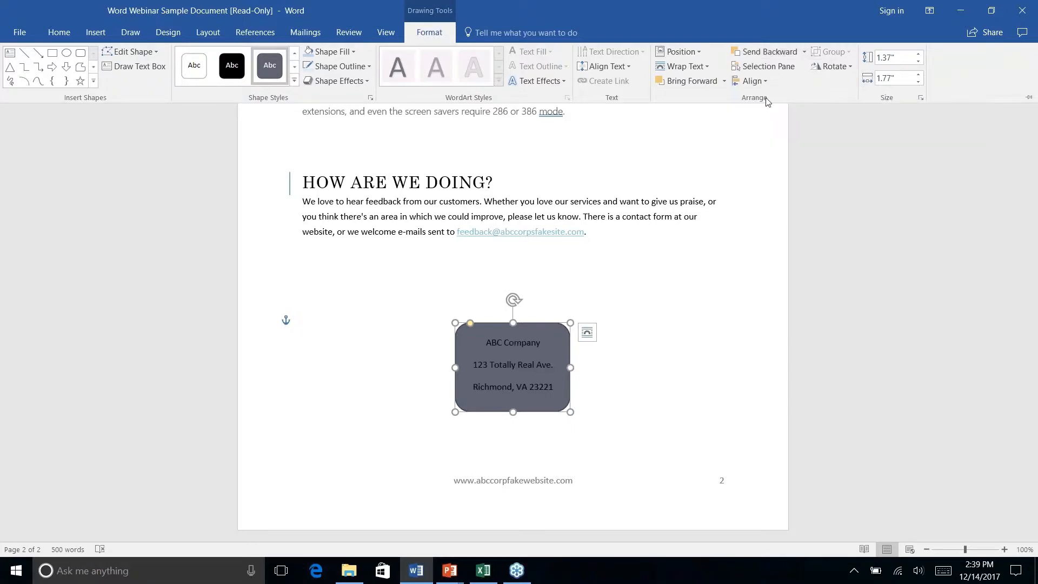
Step: Apply the light teal theme shape style with dark text to the rounded rectangle behind the ABC Company address
right_click(623, 386)
click(547, 344)
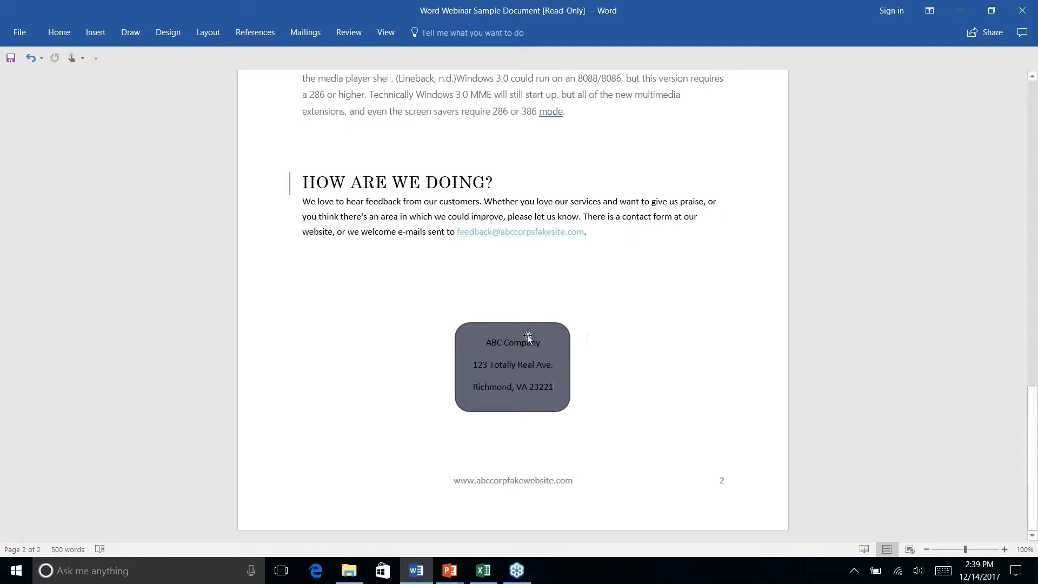
click(557, 352)
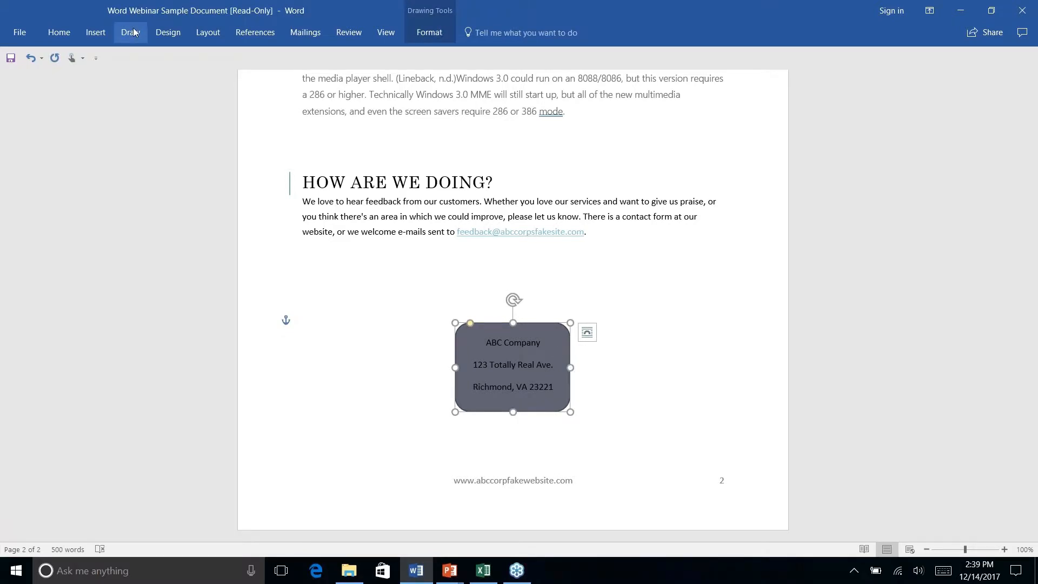
click(95, 33)
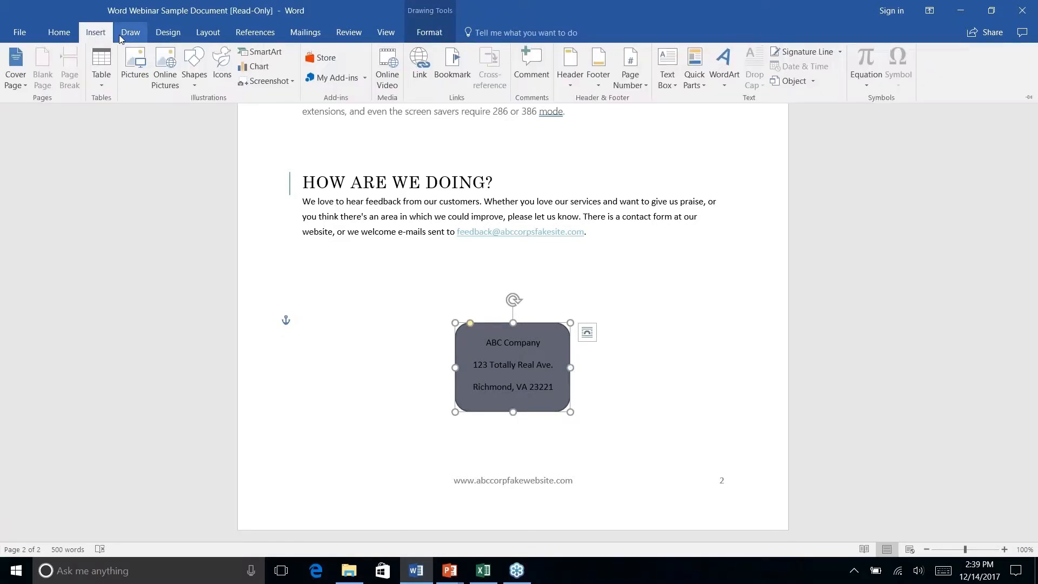
click(59, 32)
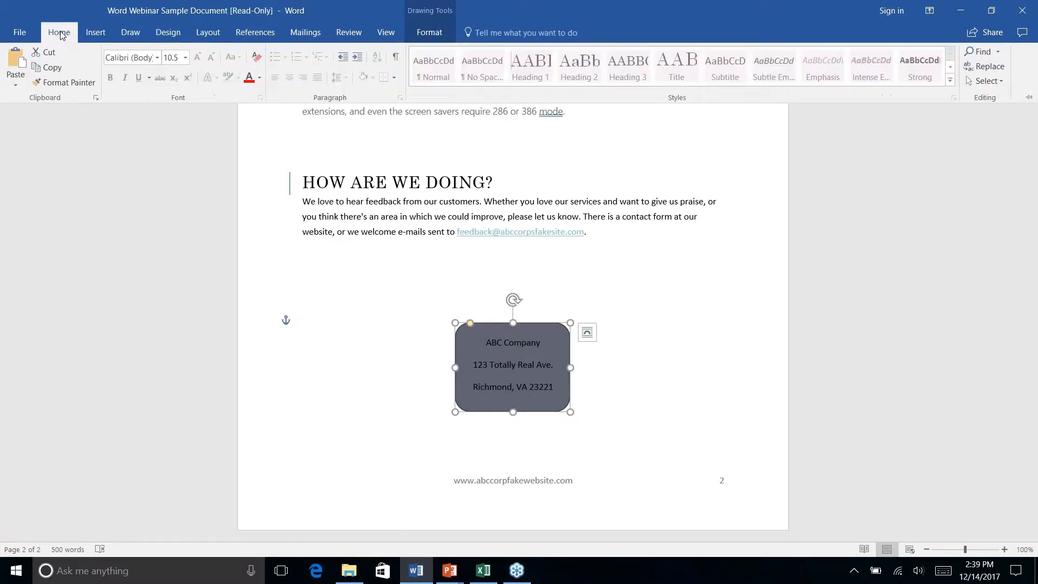
click(430, 34)
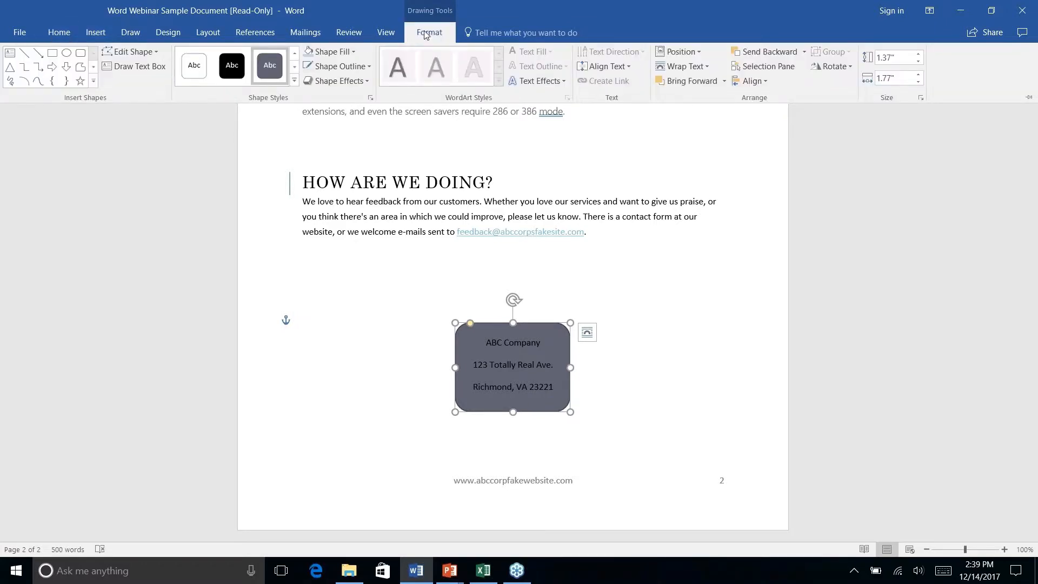
click(295, 81)
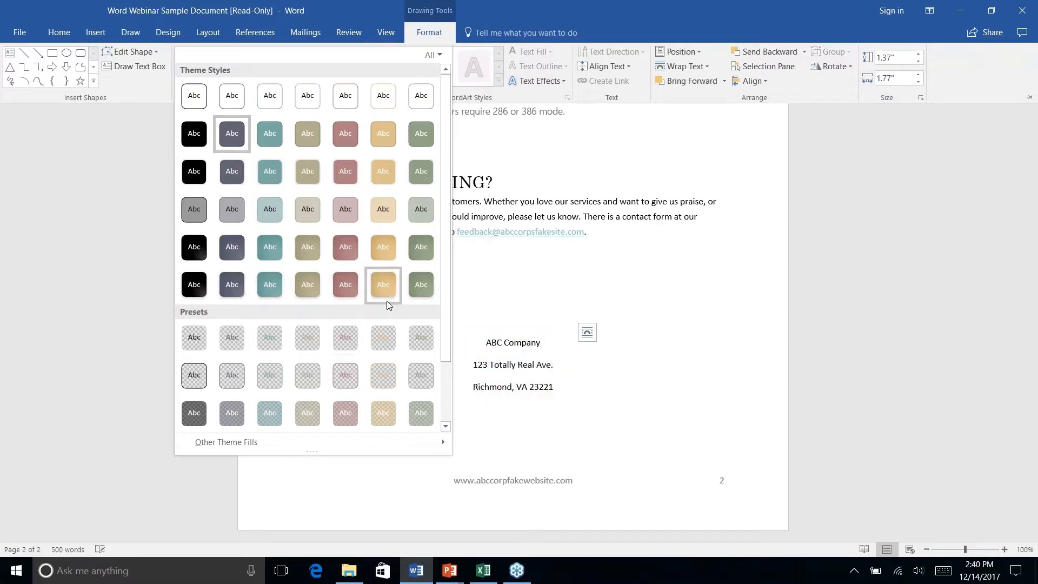
scroll(387, 301, down, 2)
scroll(387, 300, up, 2)
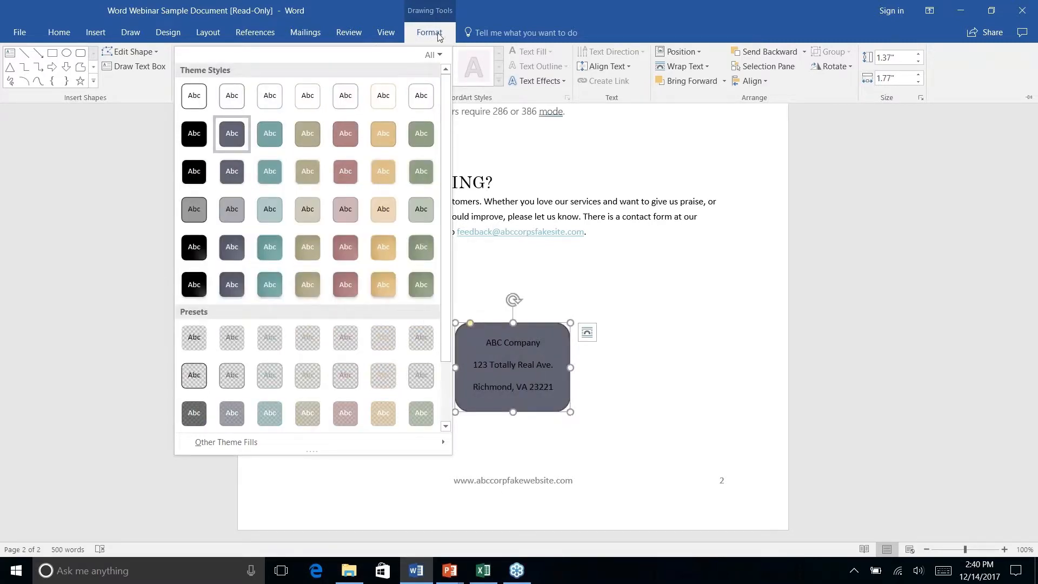
right_click(270, 213)
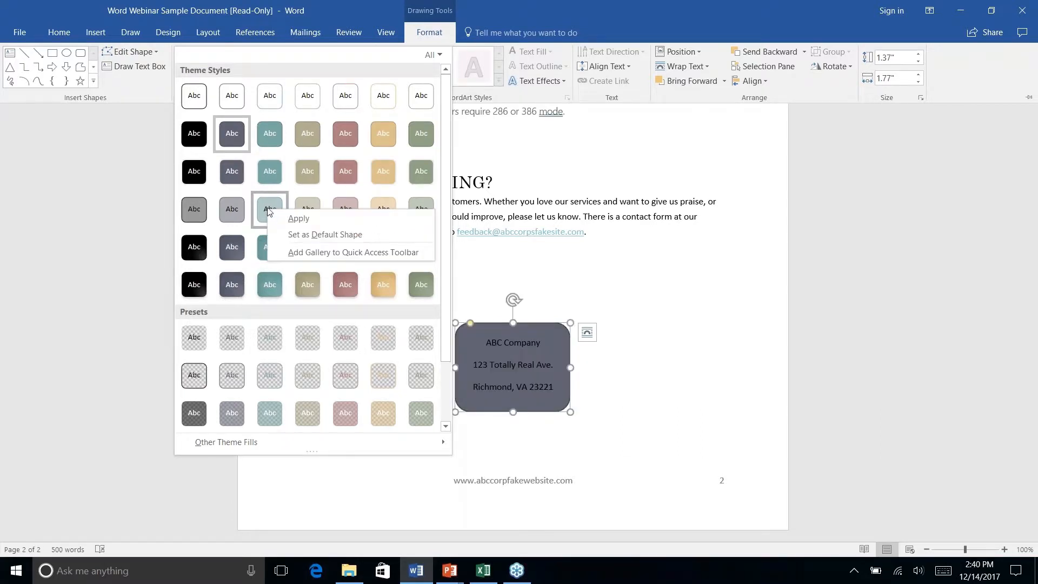
click(270, 210)
click(269, 210)
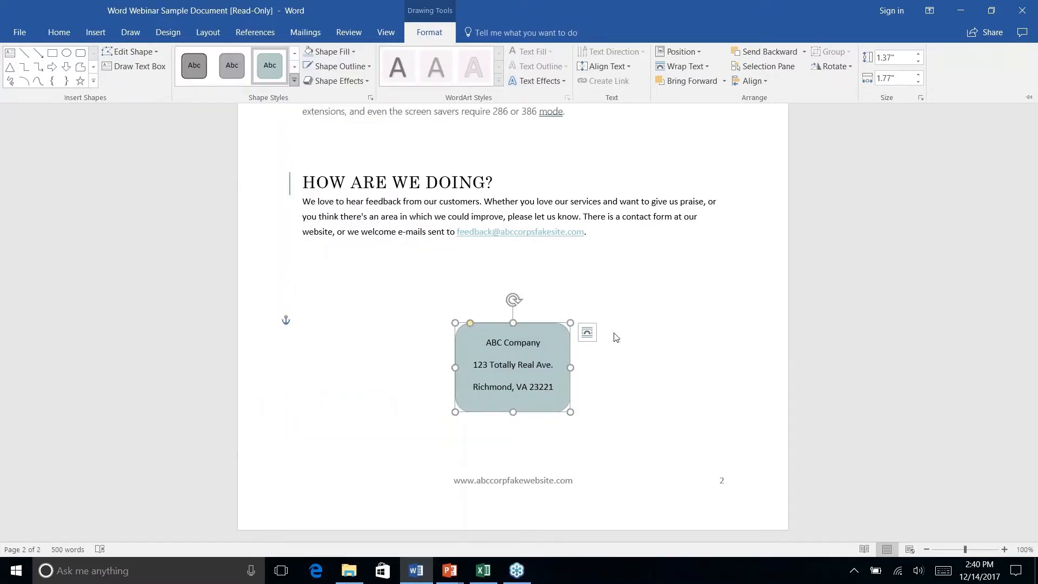
right_click(611, 395)
click(602, 377)
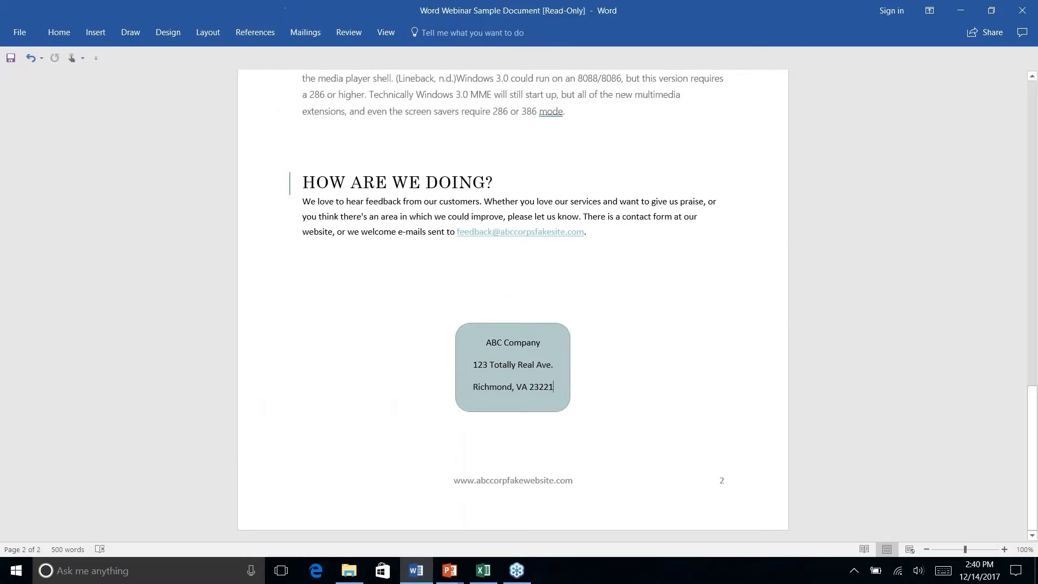
Step: Give the address block's rounded rectangle the darkest teal theme colour as outline, with a 2¼ pt weight
click(552, 338)
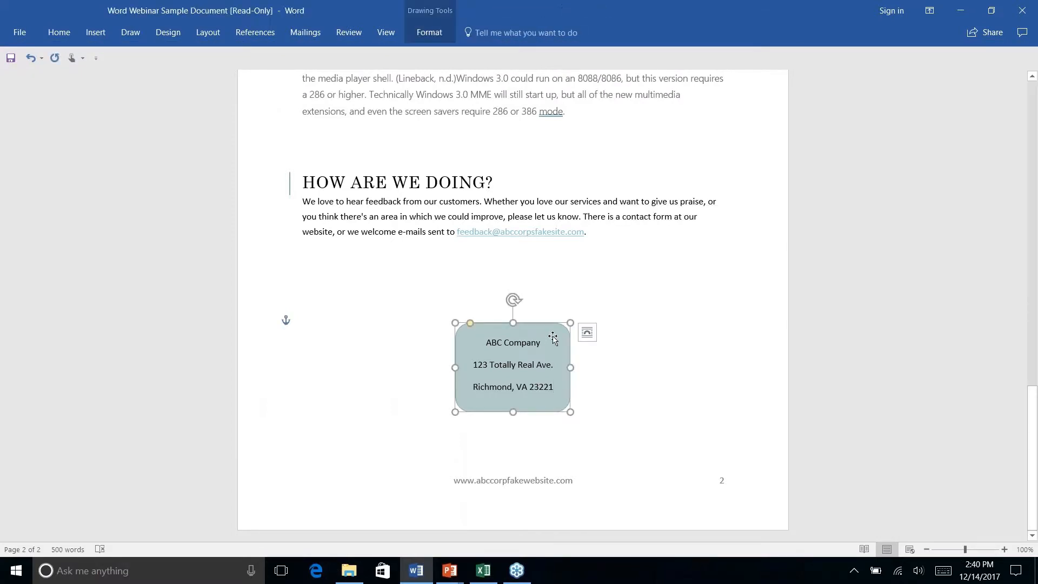
click(414, 33)
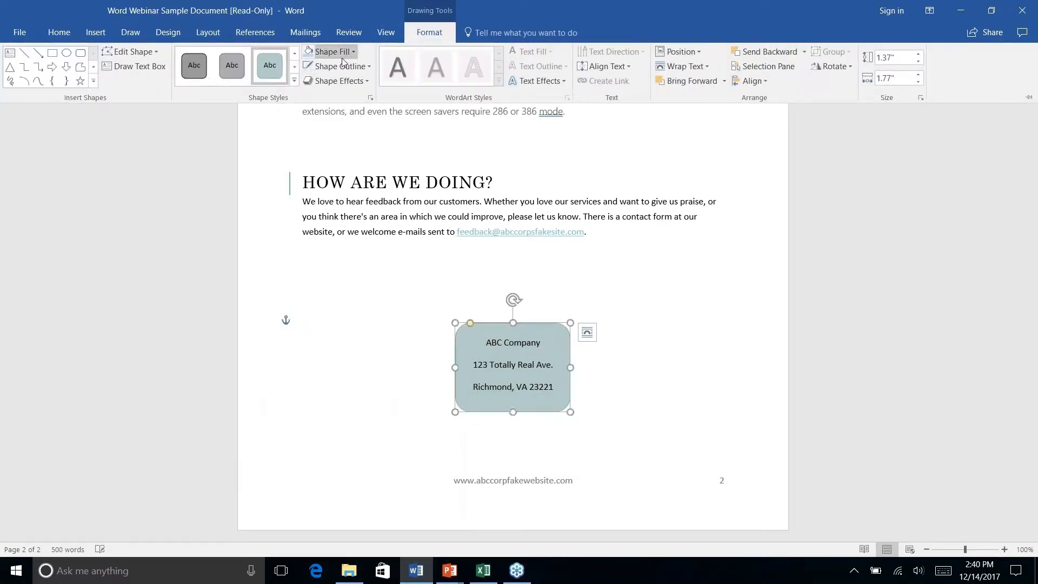
click(354, 69)
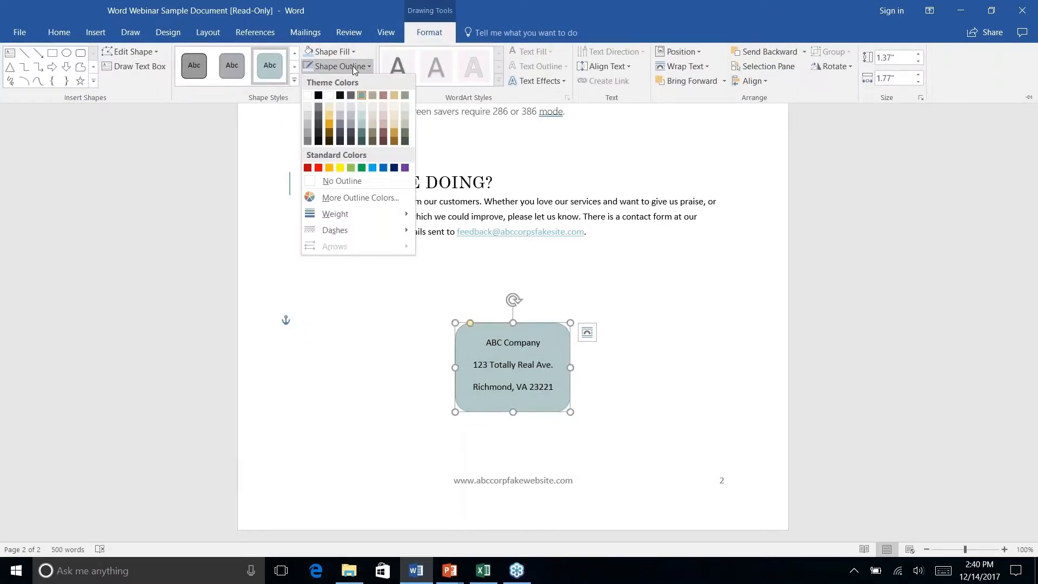
click(362, 142)
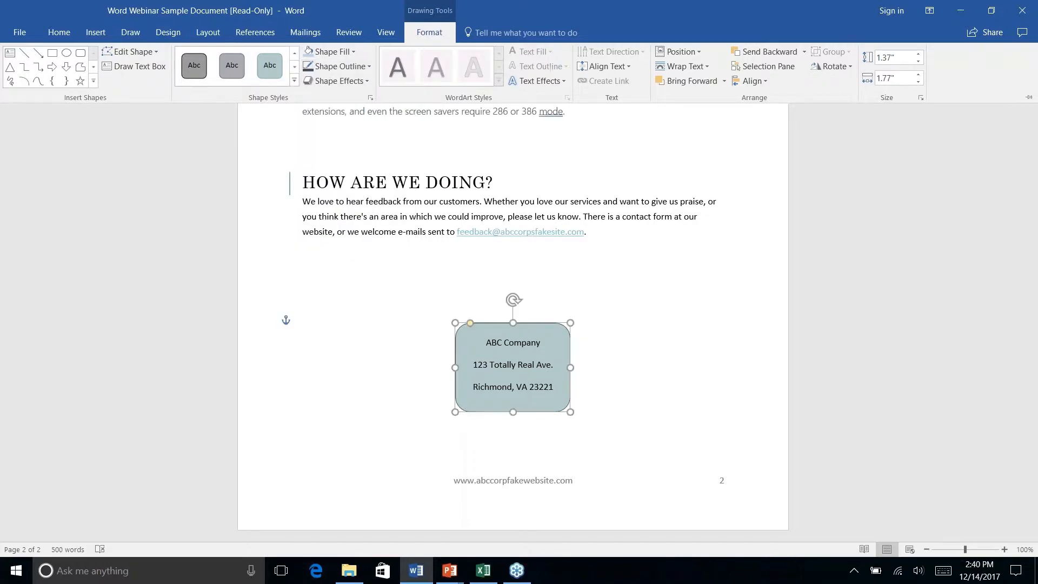
click(371, 66)
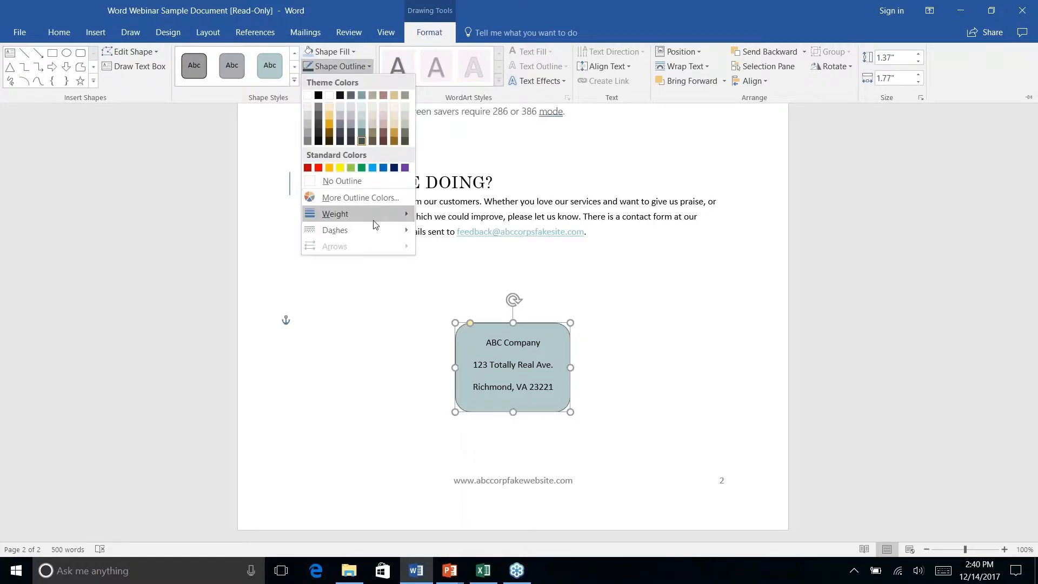
mouse_move(374, 219)
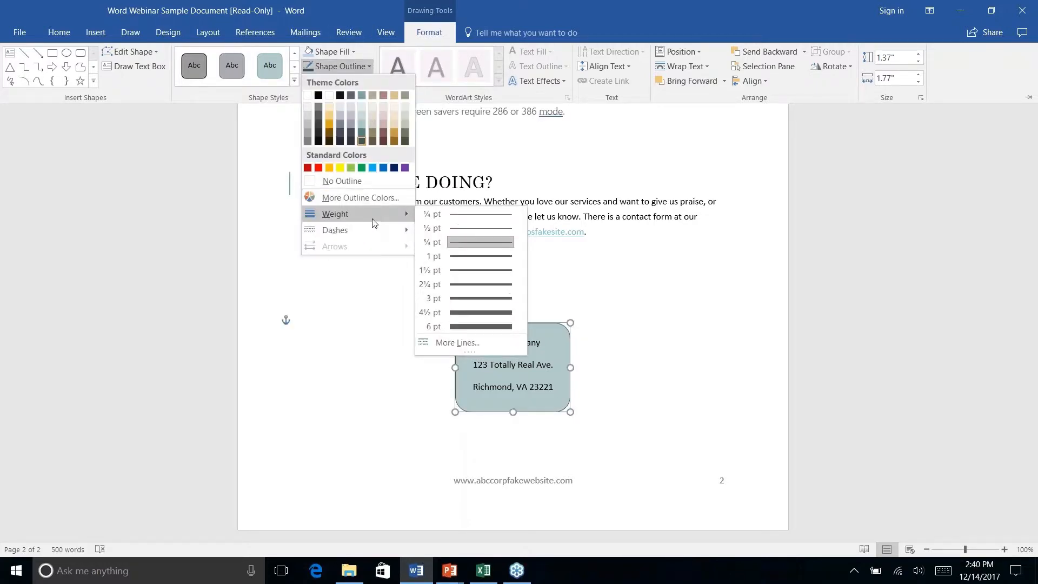
click(462, 285)
key(ctrl+F1)
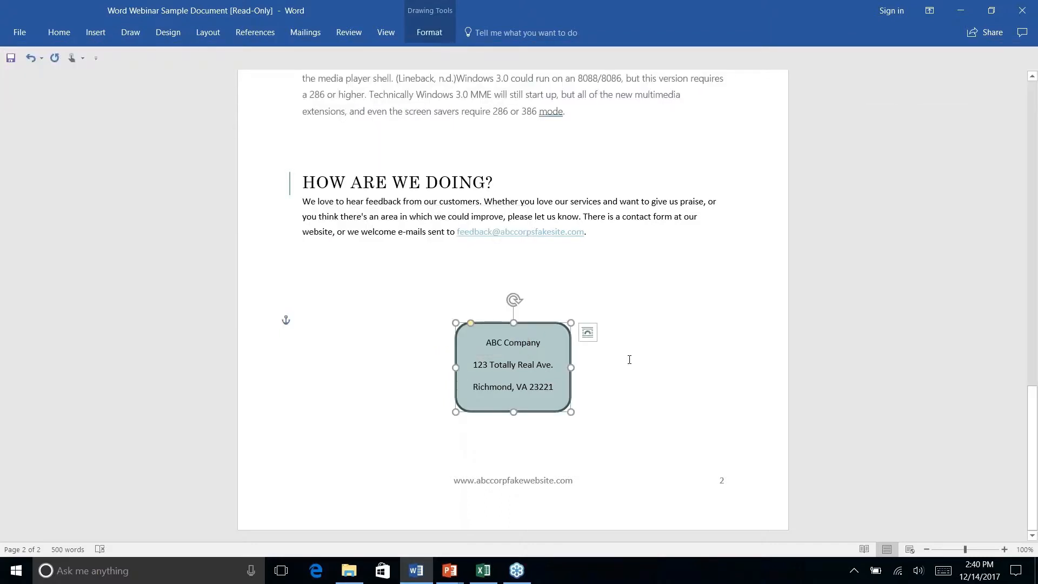
click(629, 360)
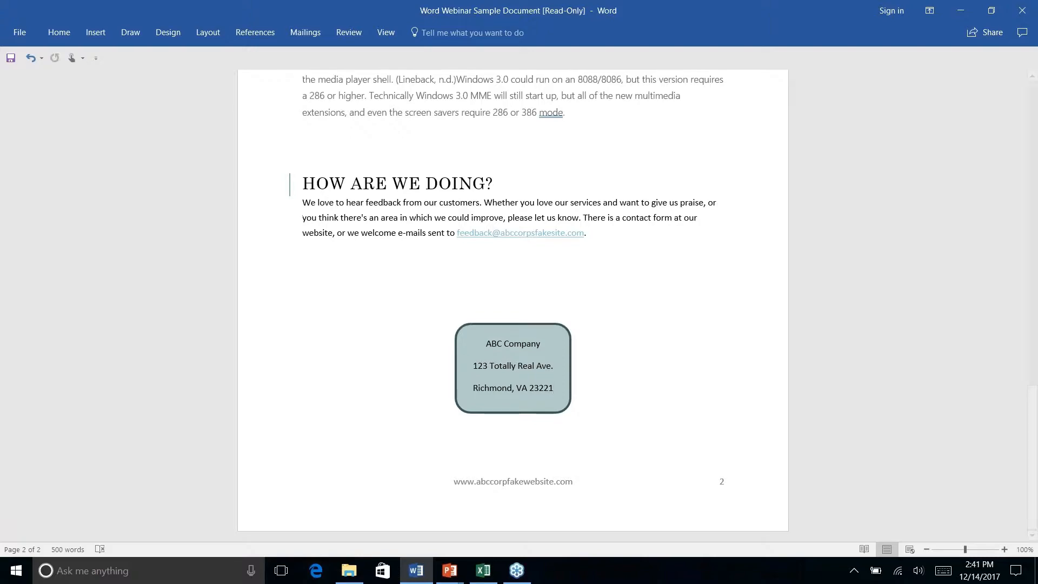
Step: Draw a rounded rectangle about 0.42" high and 3.14" wide over the "History Lesson" heading on page 2
scroll(512, 302, up, 7)
scroll(512, 303, up, 6)
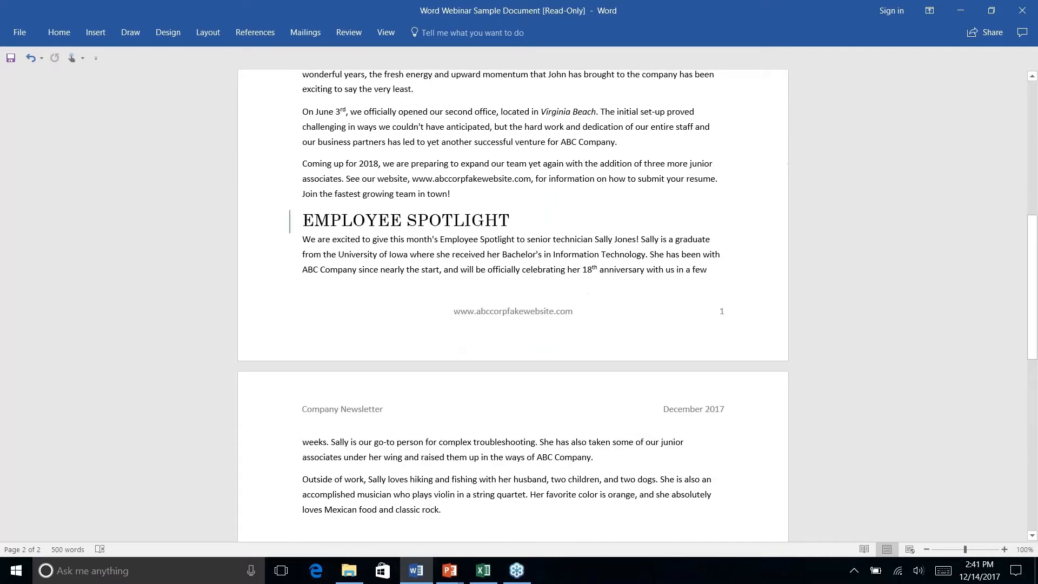
scroll(513, 303, down, 7)
scroll(346, 222, down, 2)
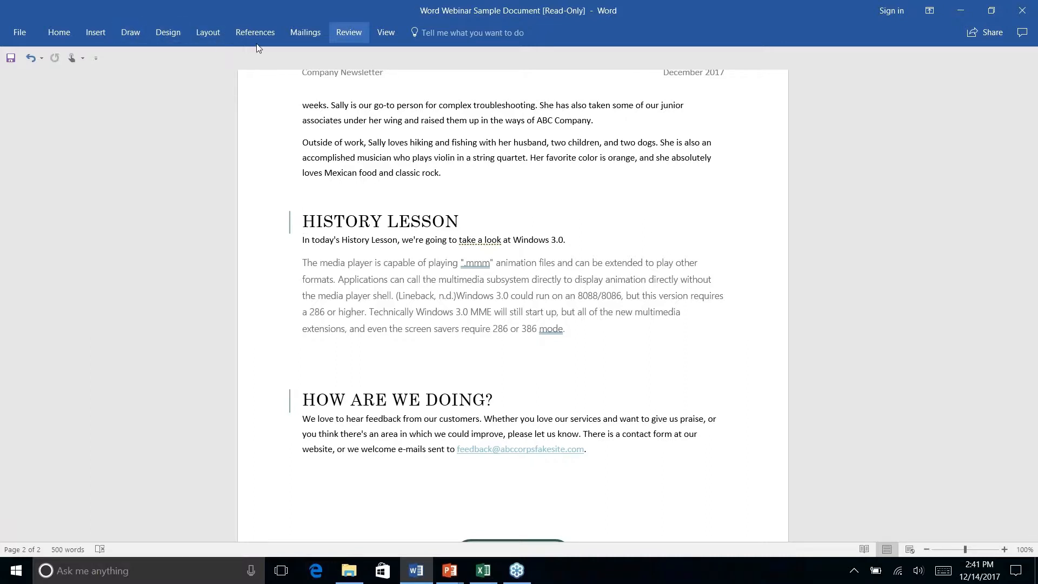
click(99, 34)
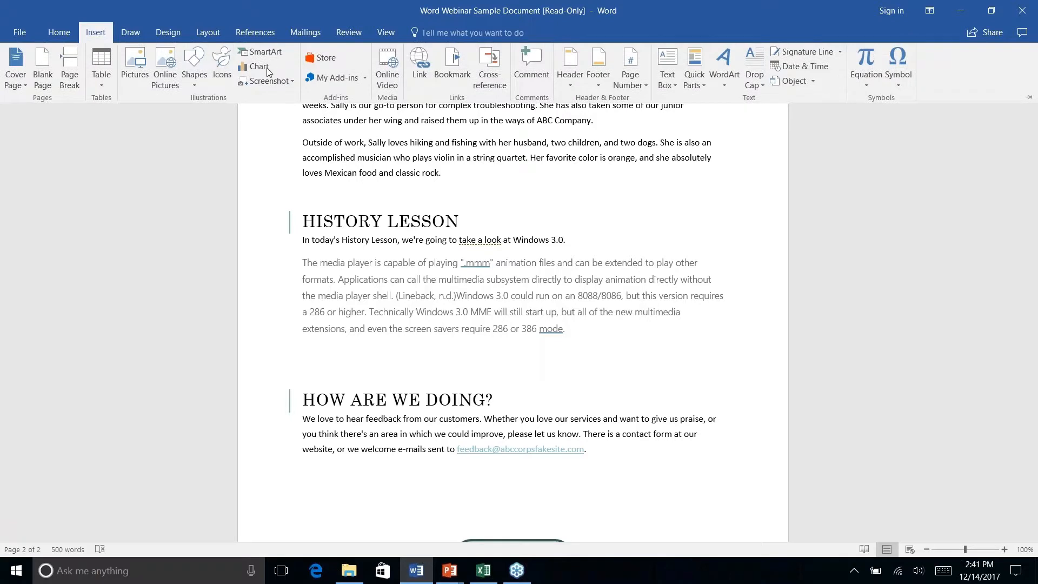
click(191, 84)
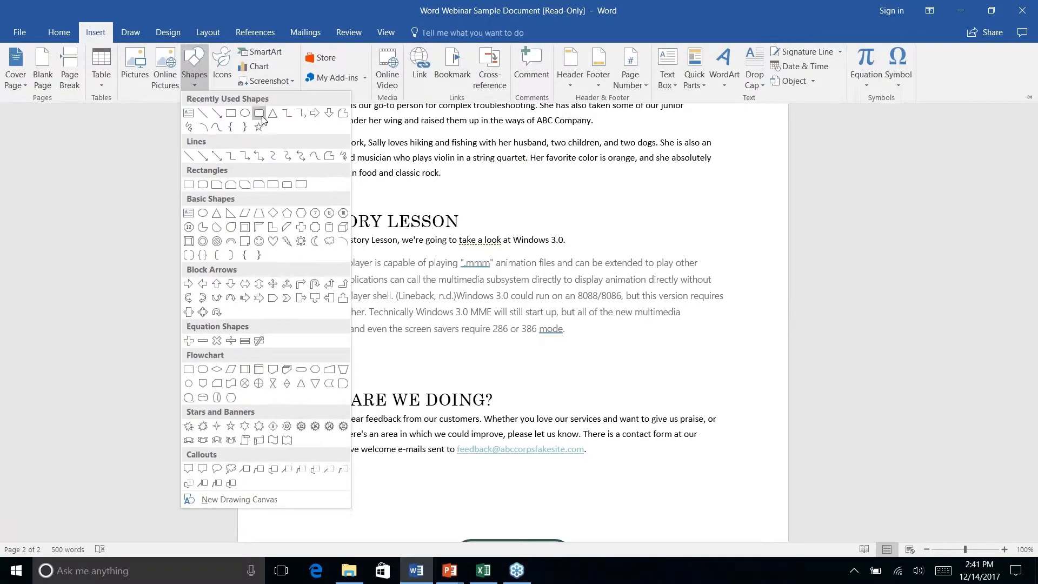
click(260, 114)
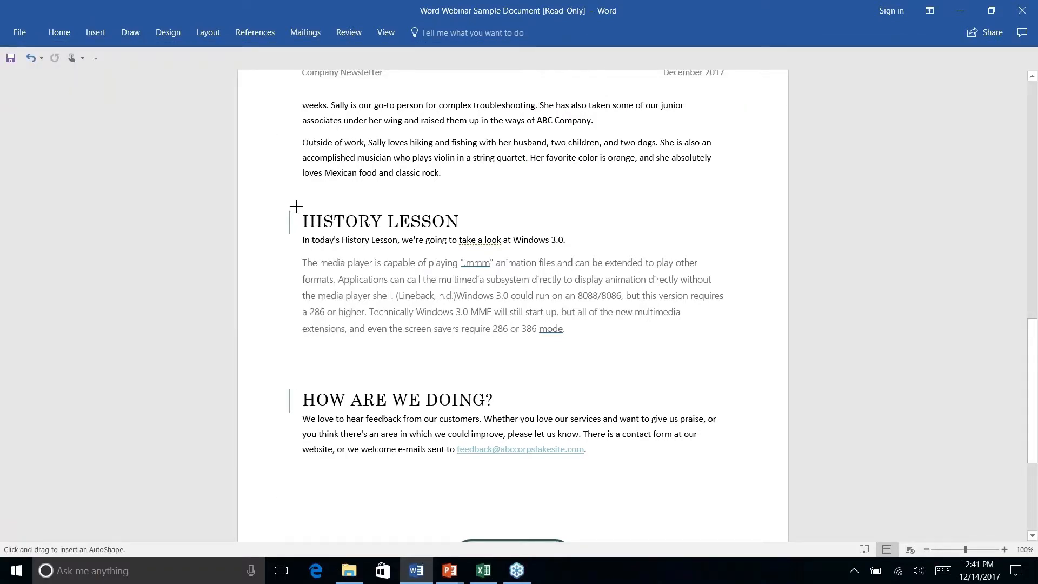
mouse_move(295, 206)
mouse_down()
mouse_move(530, 224)
mouse_move(489, 232)
mouse_move(501, 235)
mouse_up()
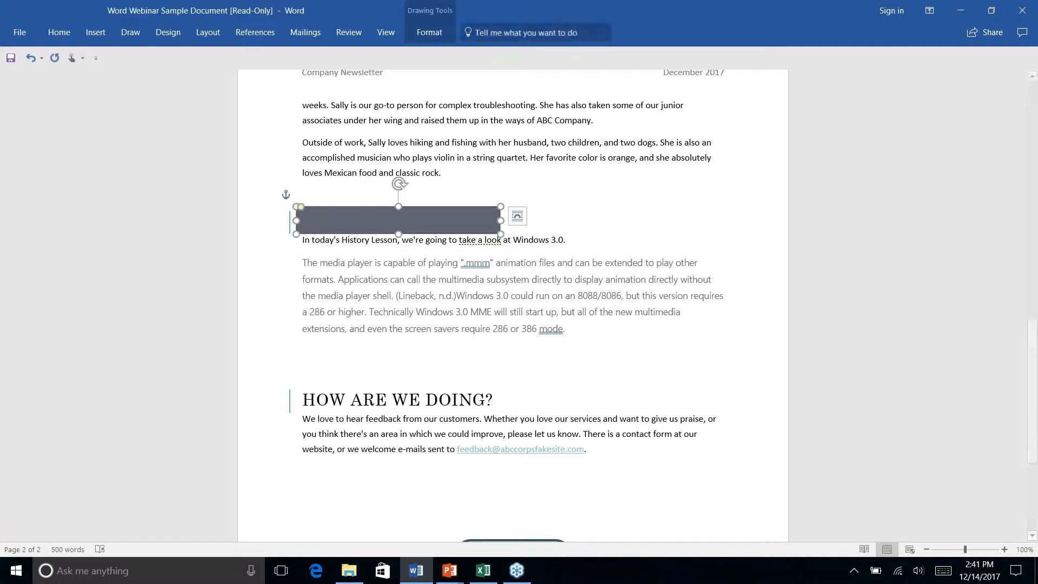
Step: Send the rounded rectangle on the "History Lesson" heading behind the text
click(429, 32)
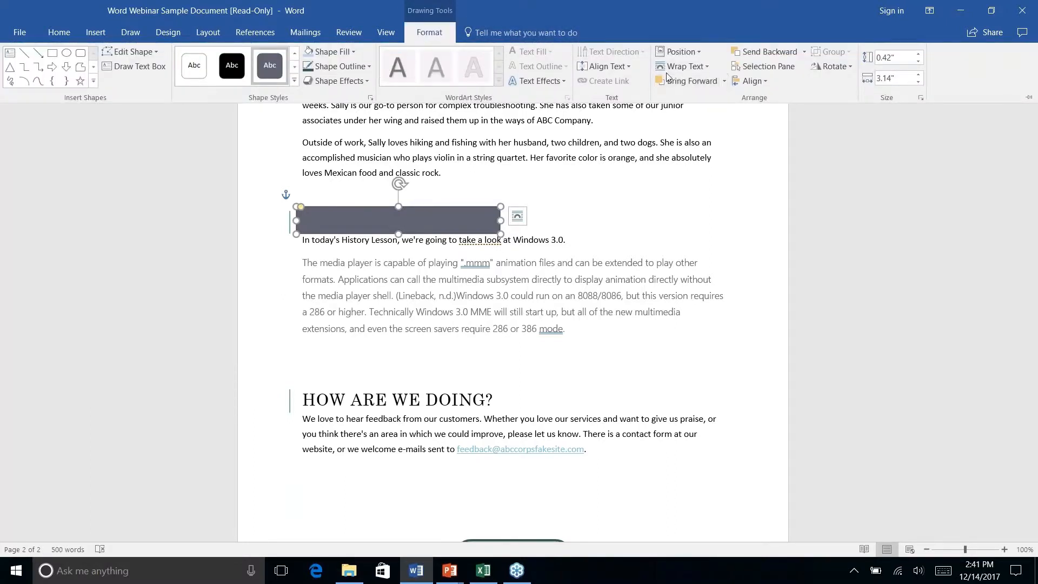
click(804, 52)
click(778, 102)
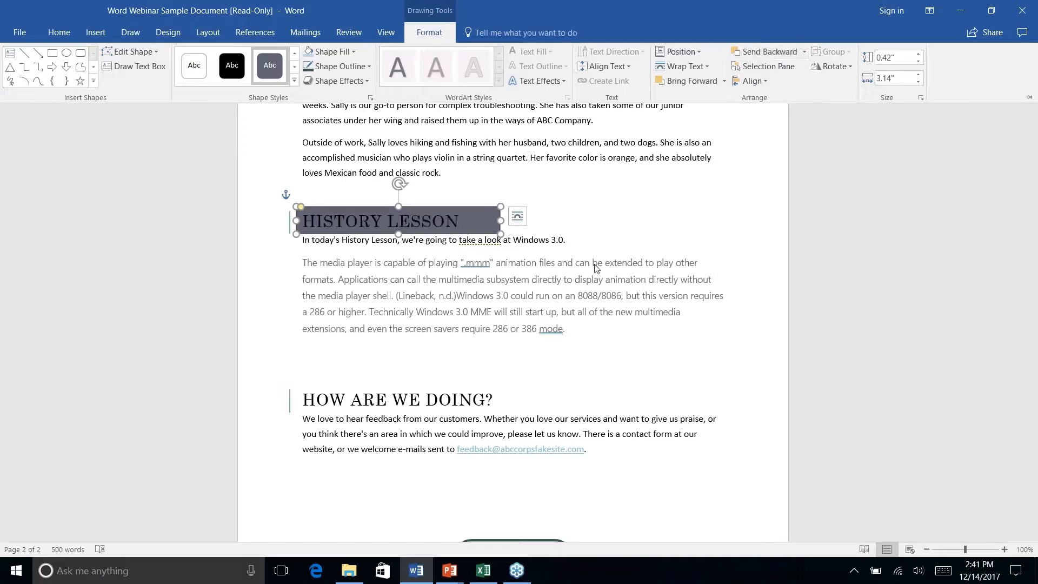
click(521, 194)
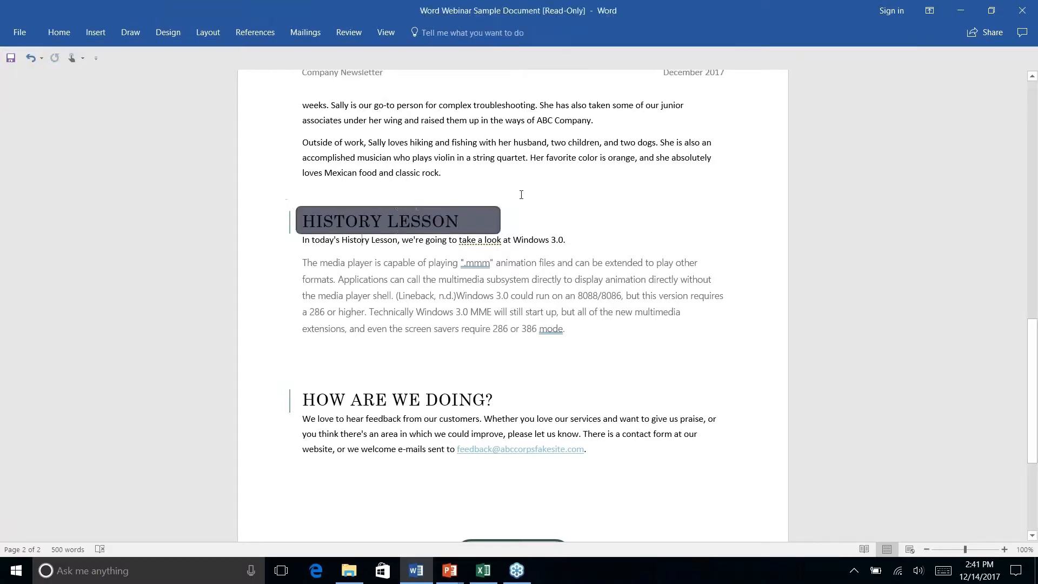
scroll(495, 274, up, 1)
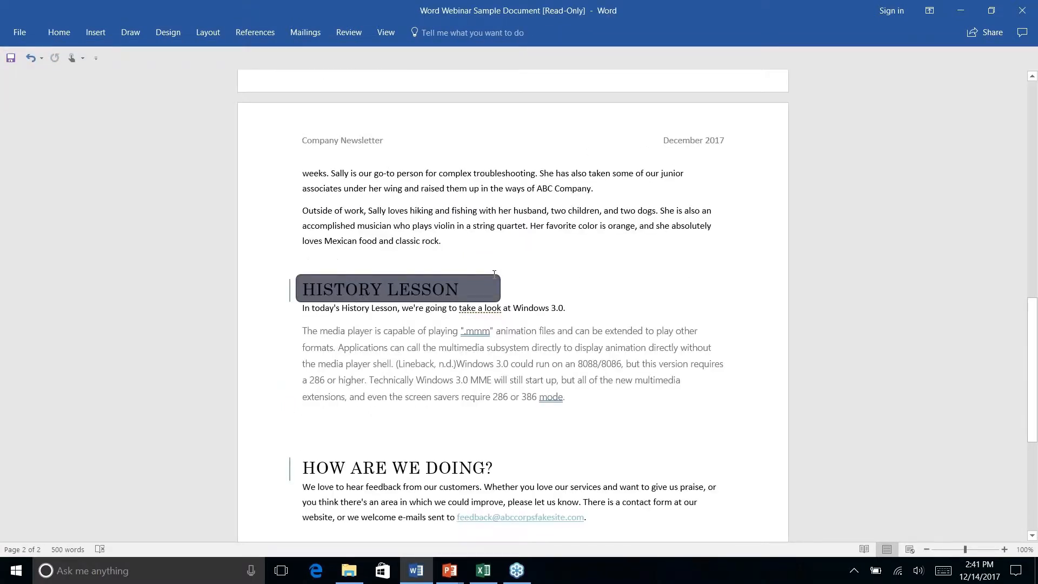
scroll(494, 275, down, 3)
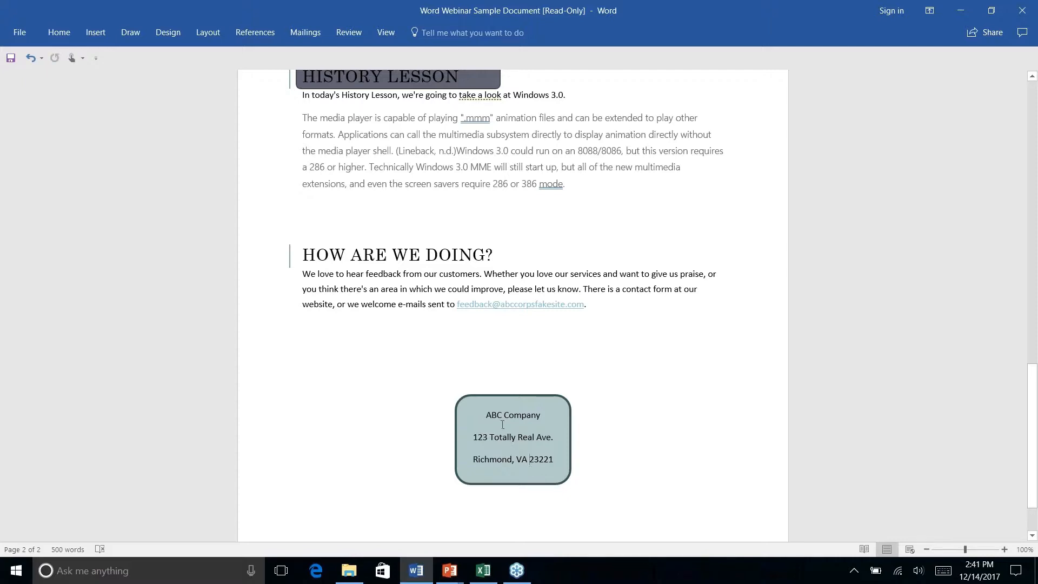
click(59, 34)
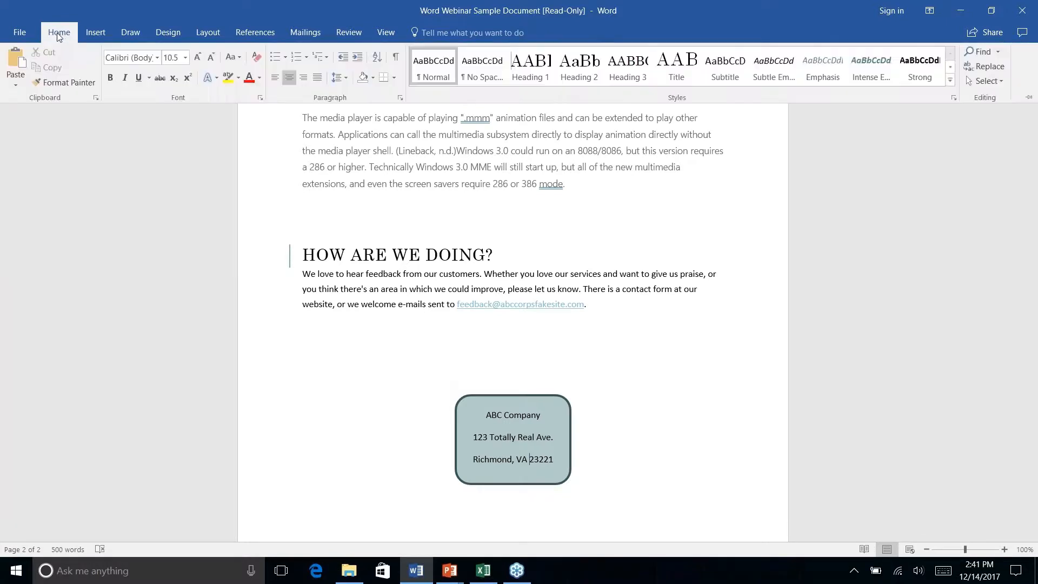
click(449, 447)
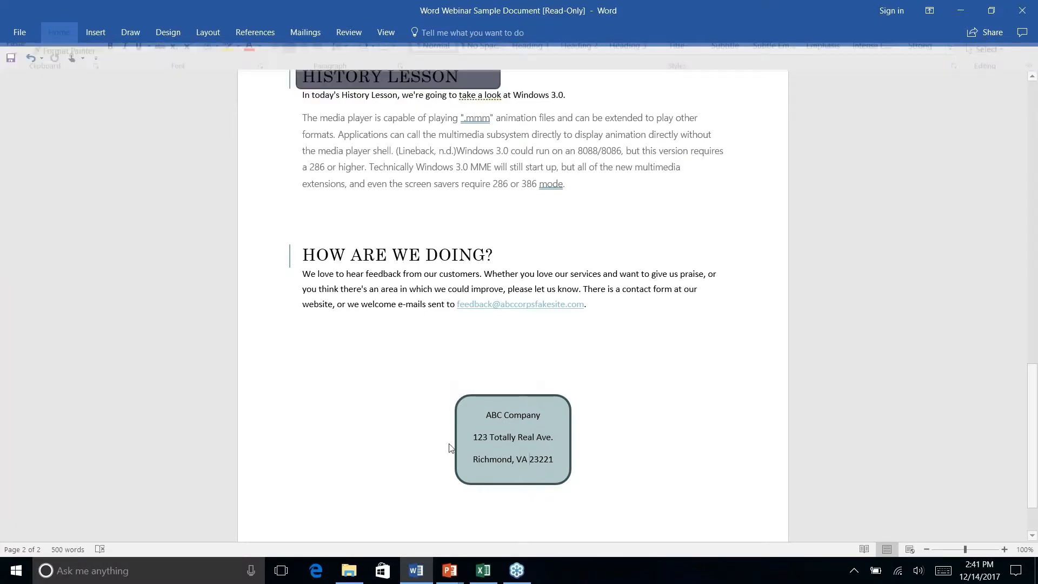
click(454, 411)
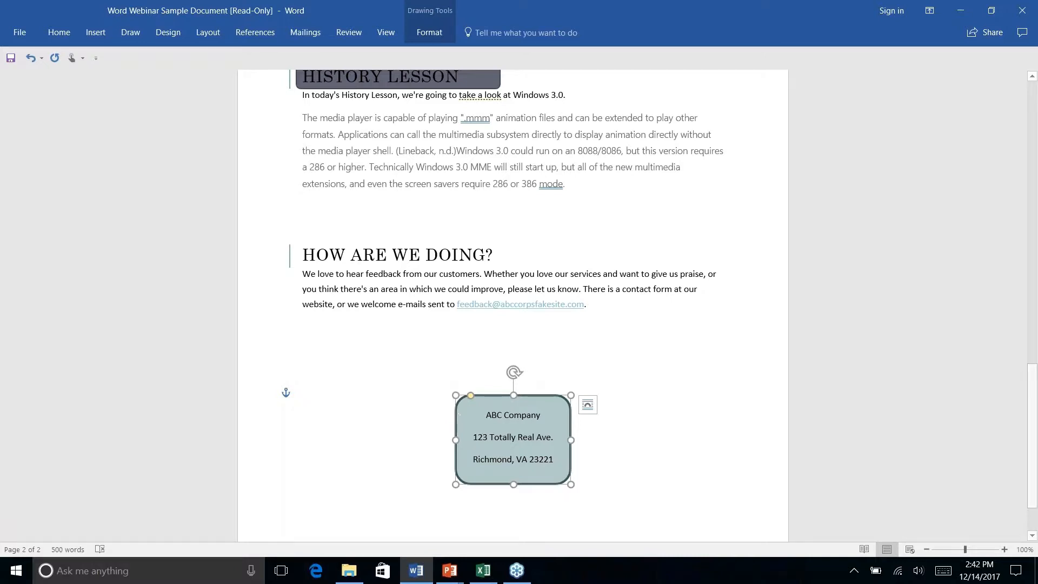
click(57, 40)
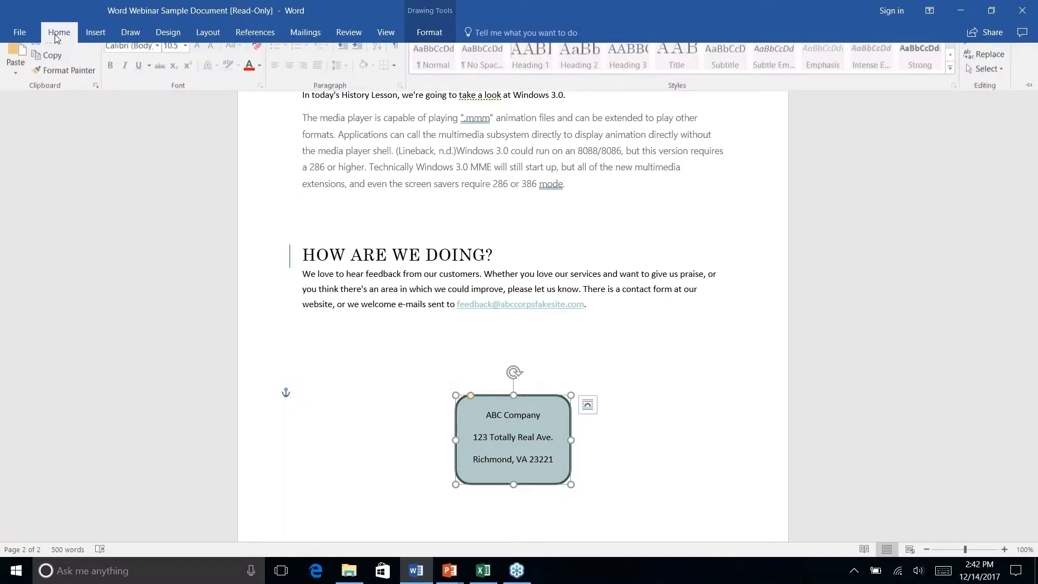
click(61, 84)
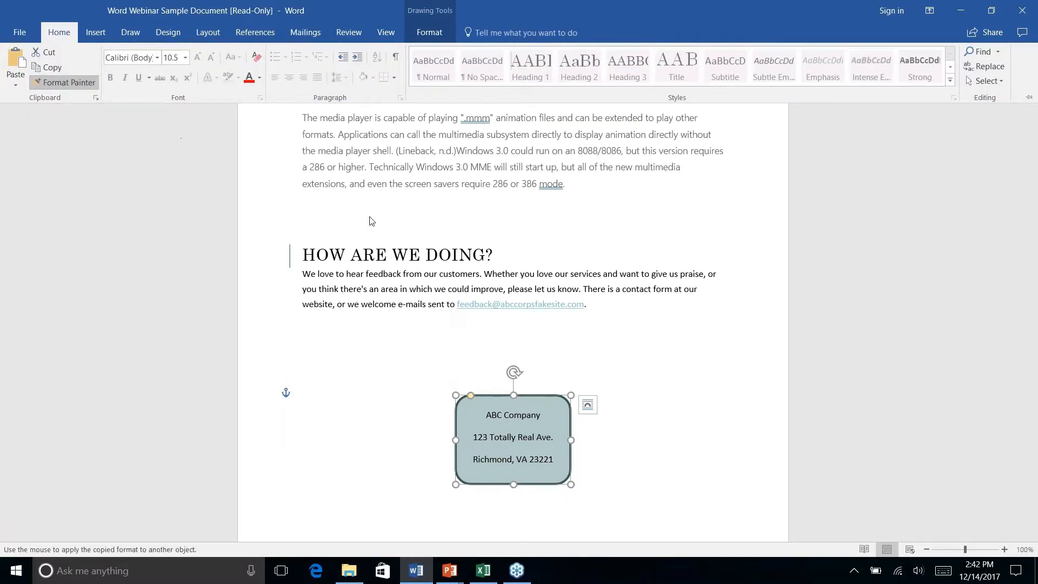
click(61, 82)
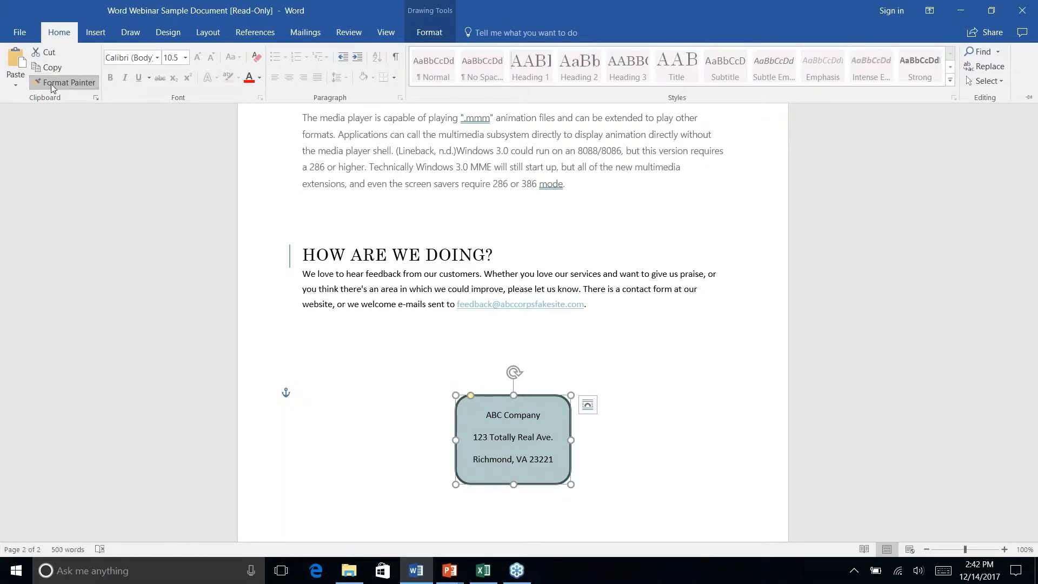
click(408, 358)
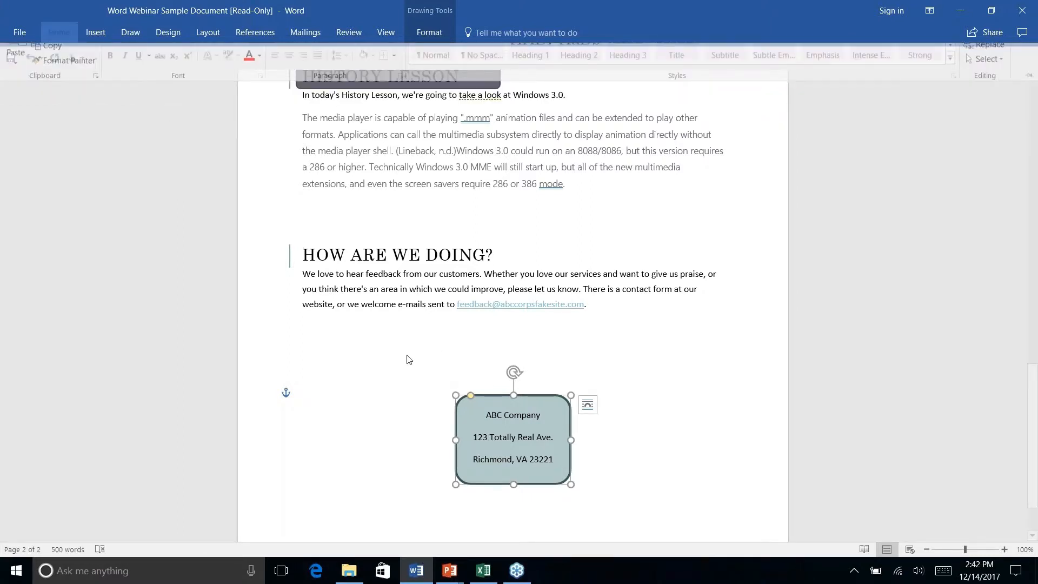
click(419, 415)
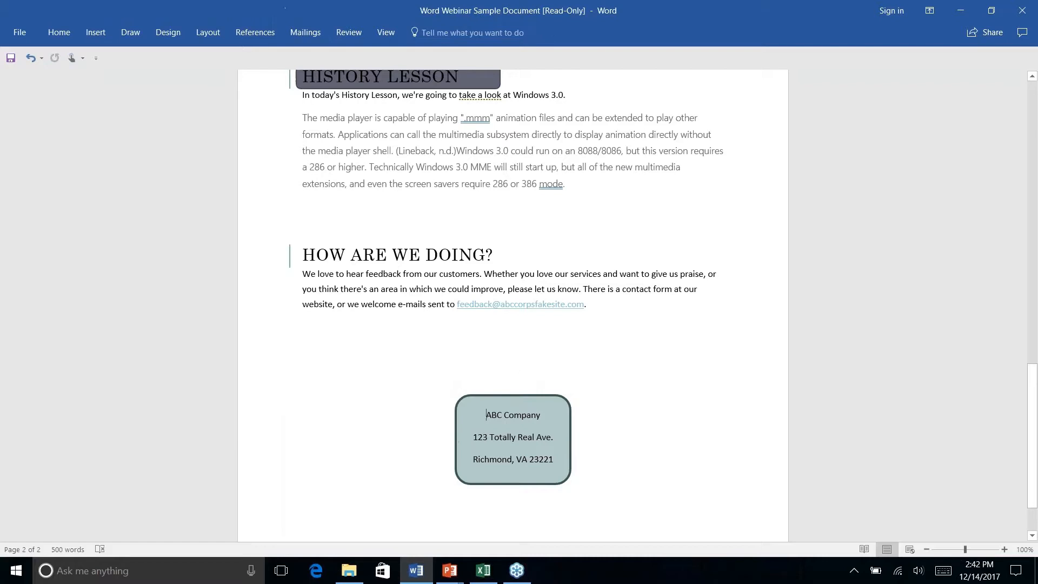
Step: Copy the address block's rounded-rectangle formatting onto the rounded rectangle behind the "History Lesson" heading with Format Painter
click(456, 438)
click(456, 406)
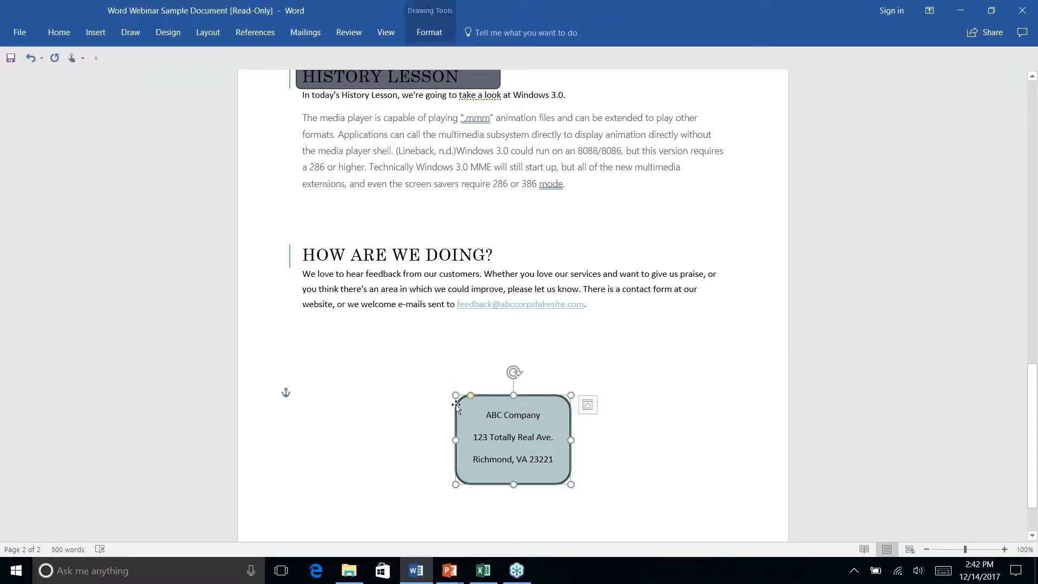
click(70, 33)
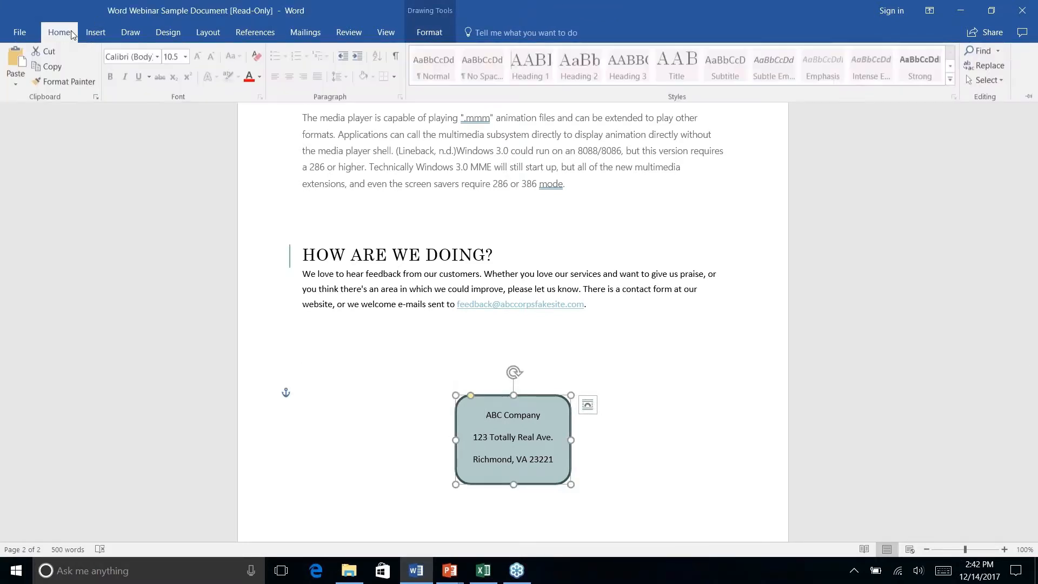
click(62, 82)
scroll(361, 245, down, 2)
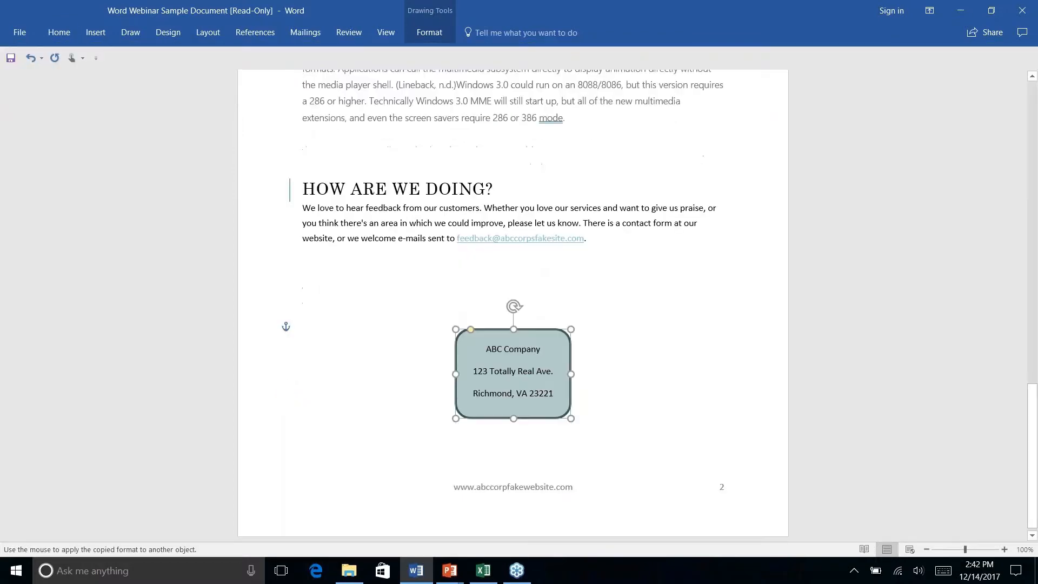
scroll(361, 245, up, 5)
scroll(377, 238, down, 1)
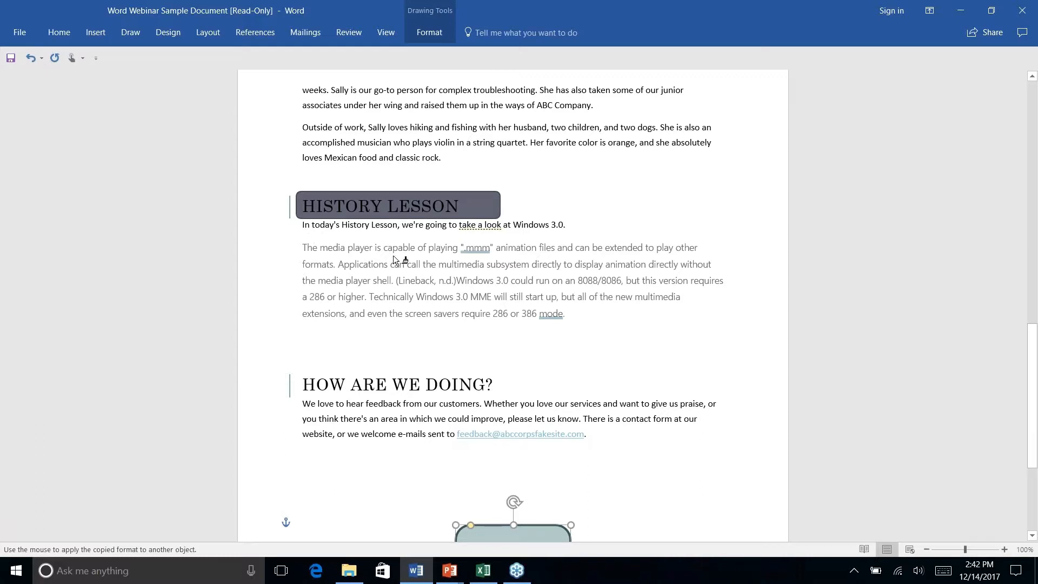
key(Escape)
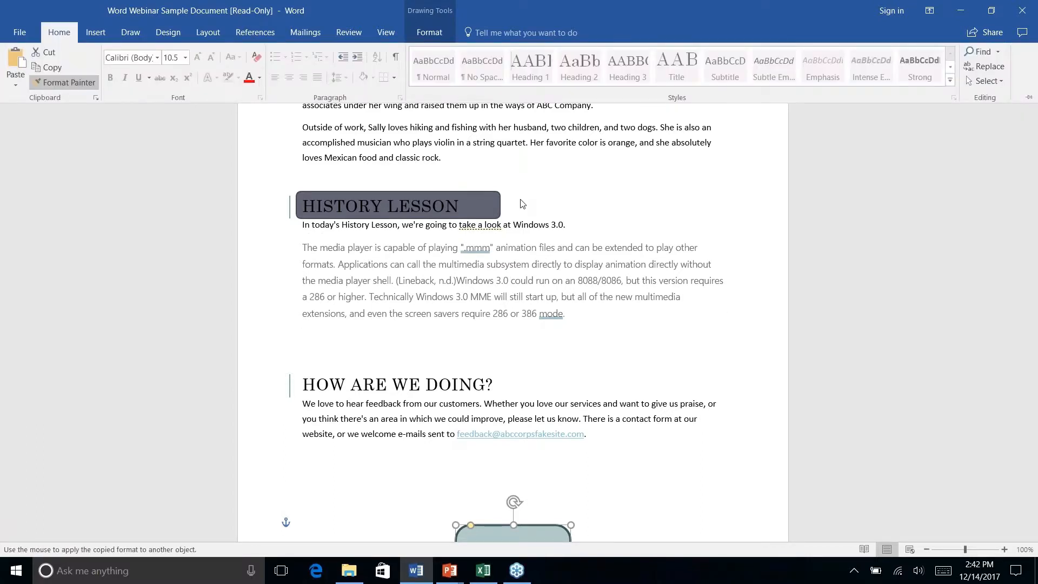
click(472, 201)
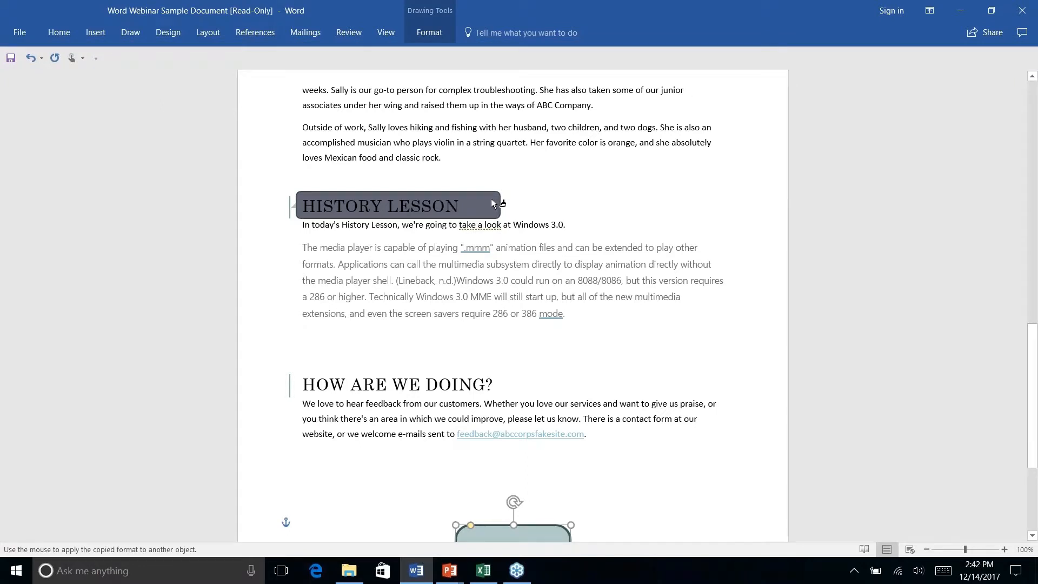
click(492, 203)
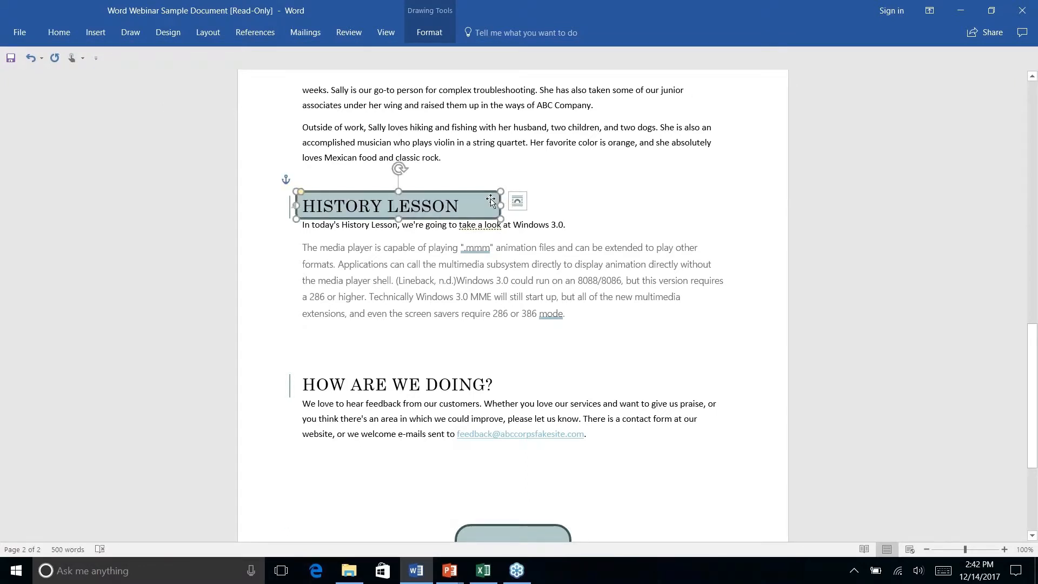
key(Escape)
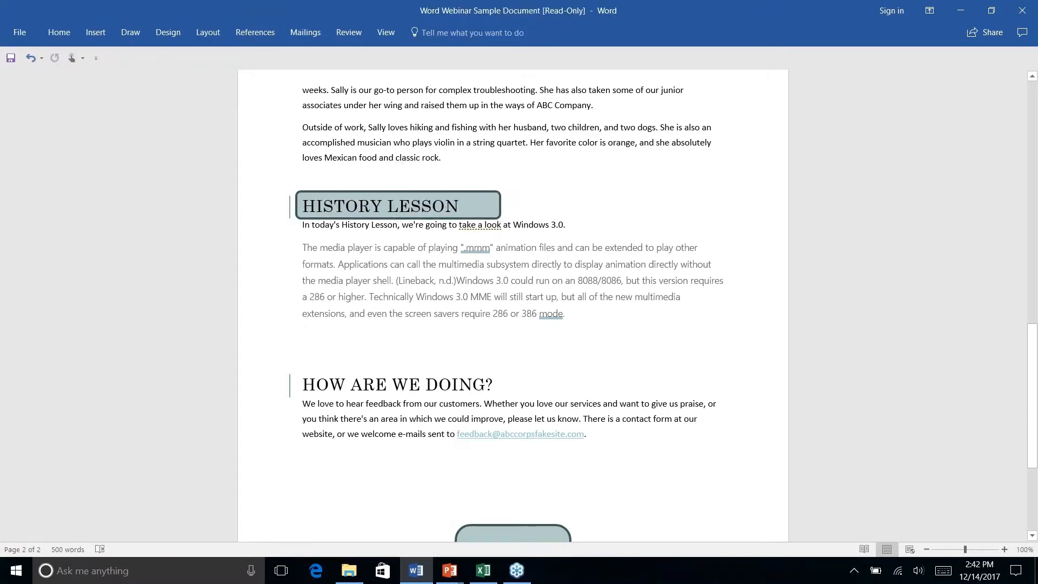
right_click(582, 194)
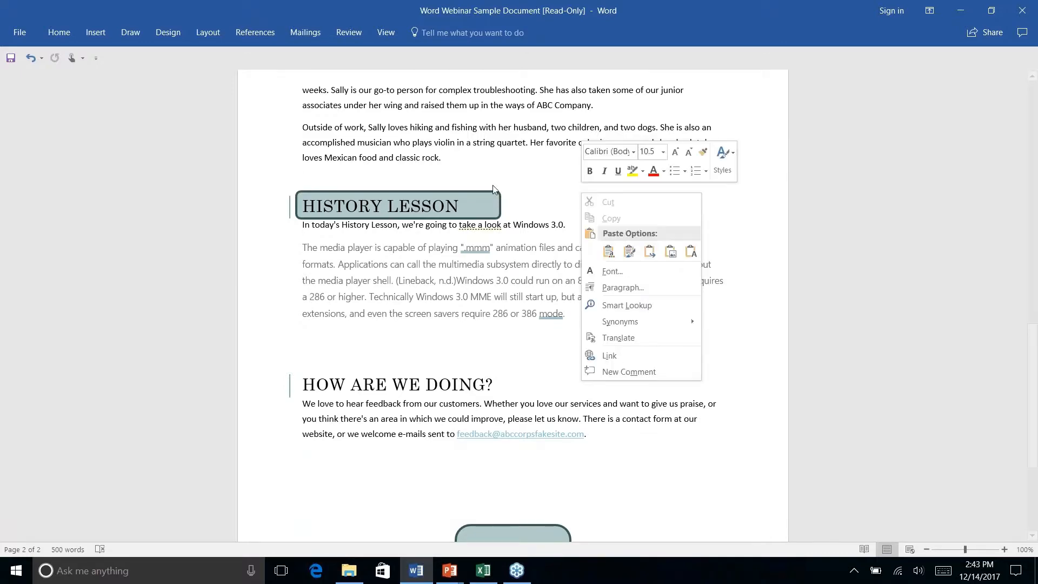
key(Escape)
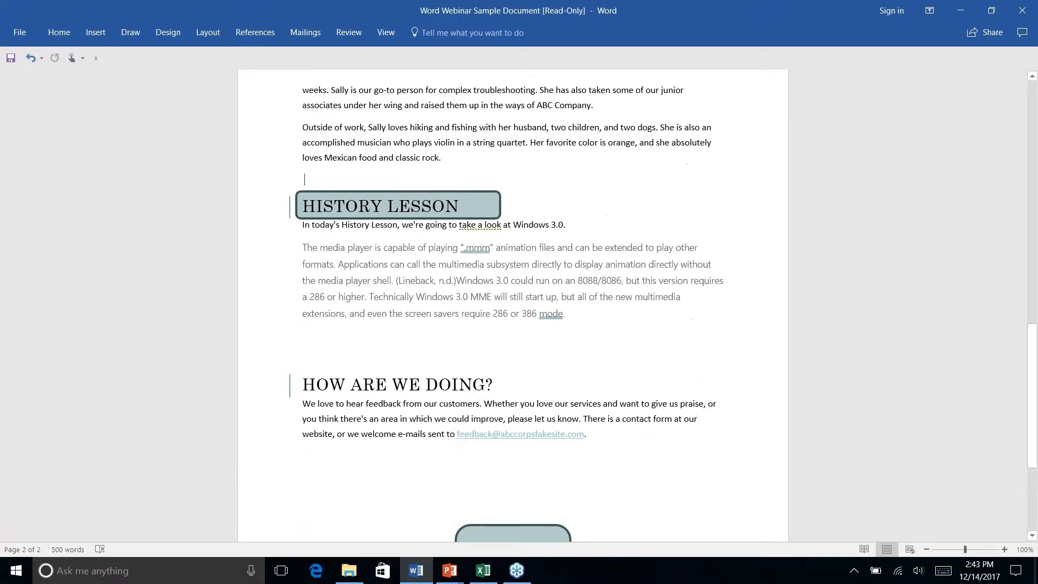
scroll(349, 487, up, 2)
scroll(513, 305, down, 4)
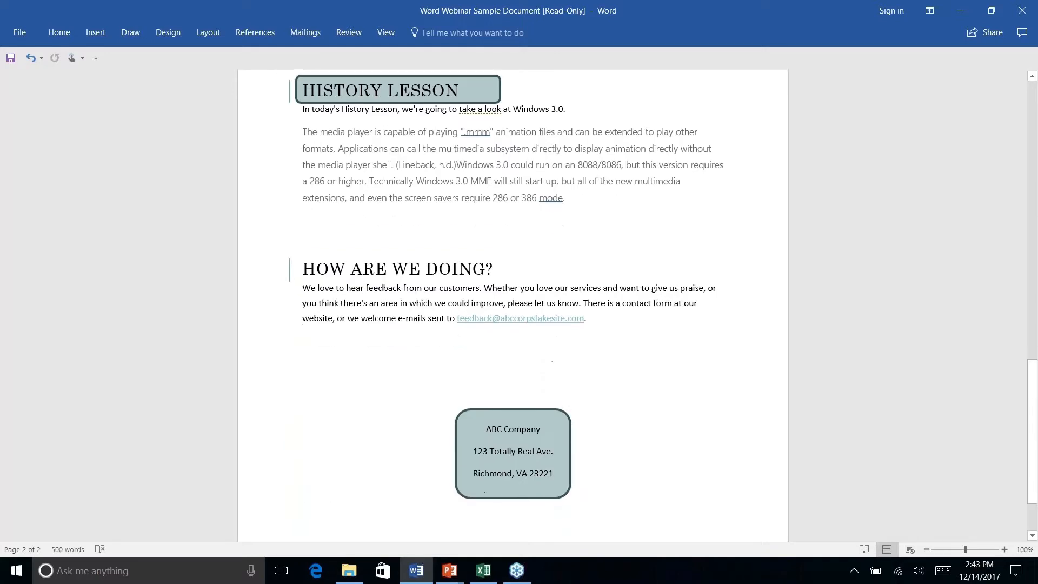
scroll(513, 305, up, 2)
scroll(513, 305, down, 3)
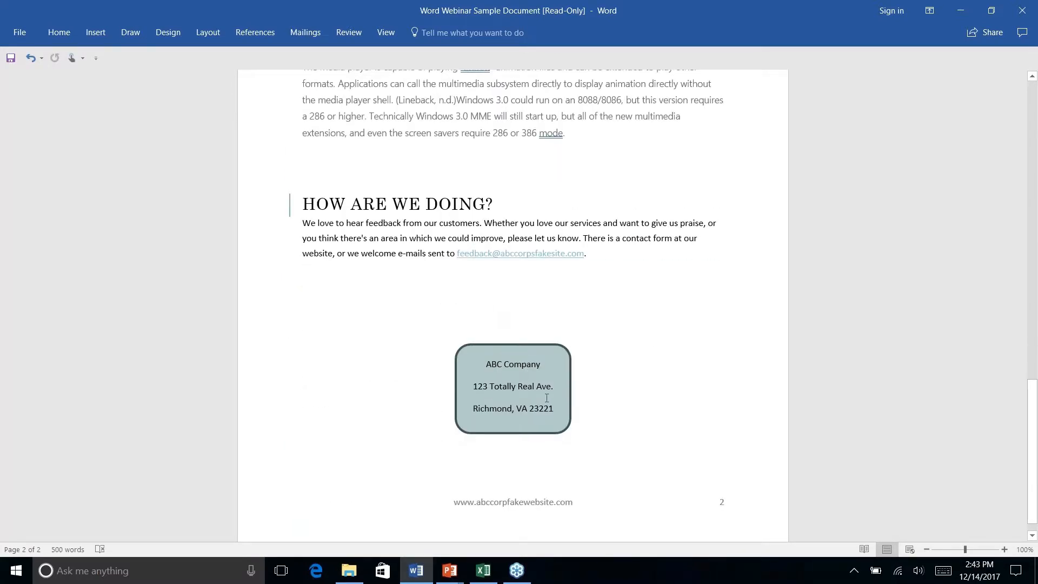
scroll(548, 400, up, 5)
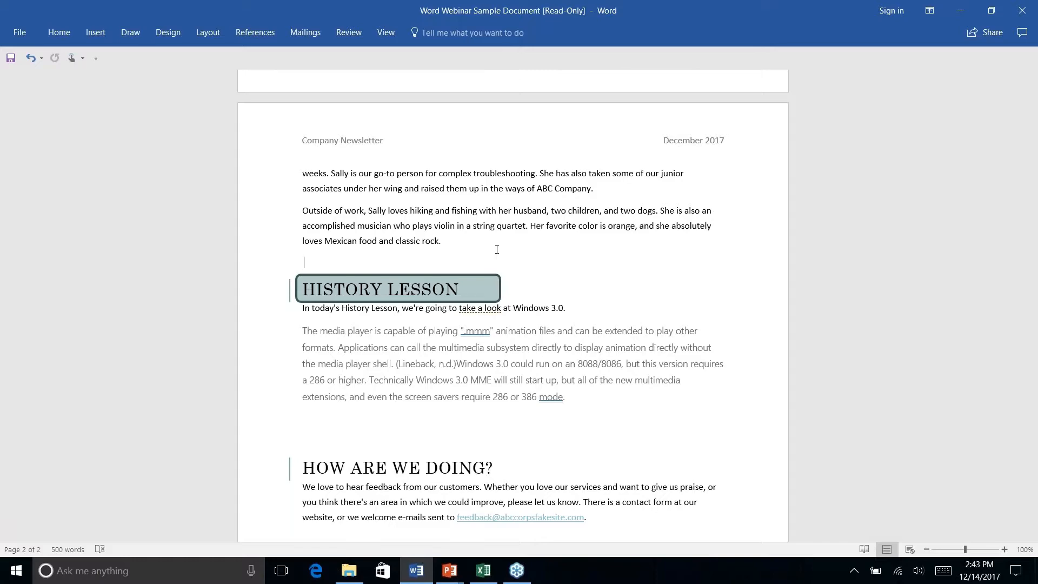
key(alt+Tab)
key(Right)
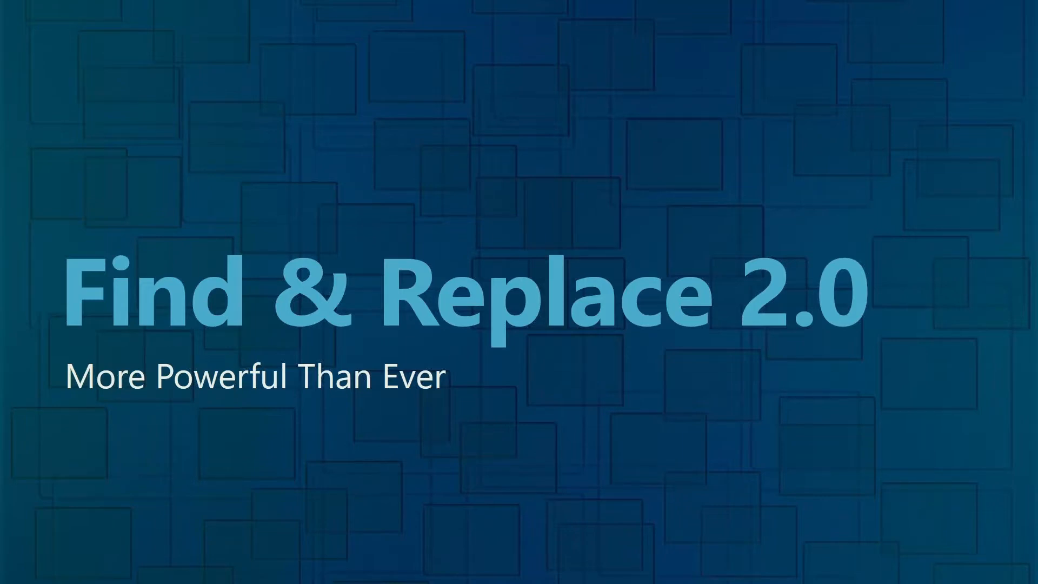
key(alt+Tab)
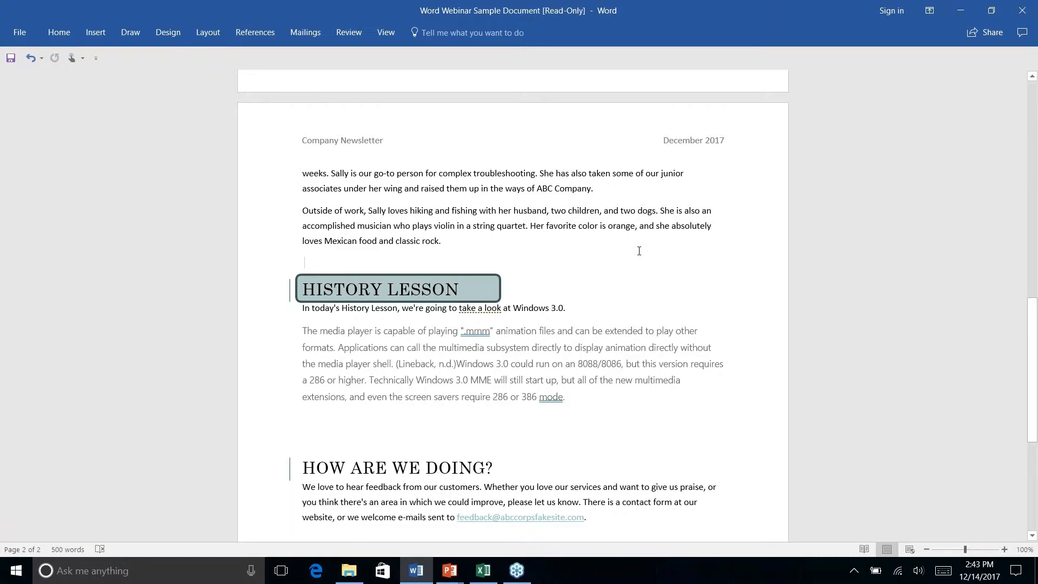
Step: Place the cursor at the start of the Introduction paragraph on page 1 and open Find and Replace for a replacement
scroll(637, 249, down, 5)
scroll(637, 249, up, 15)
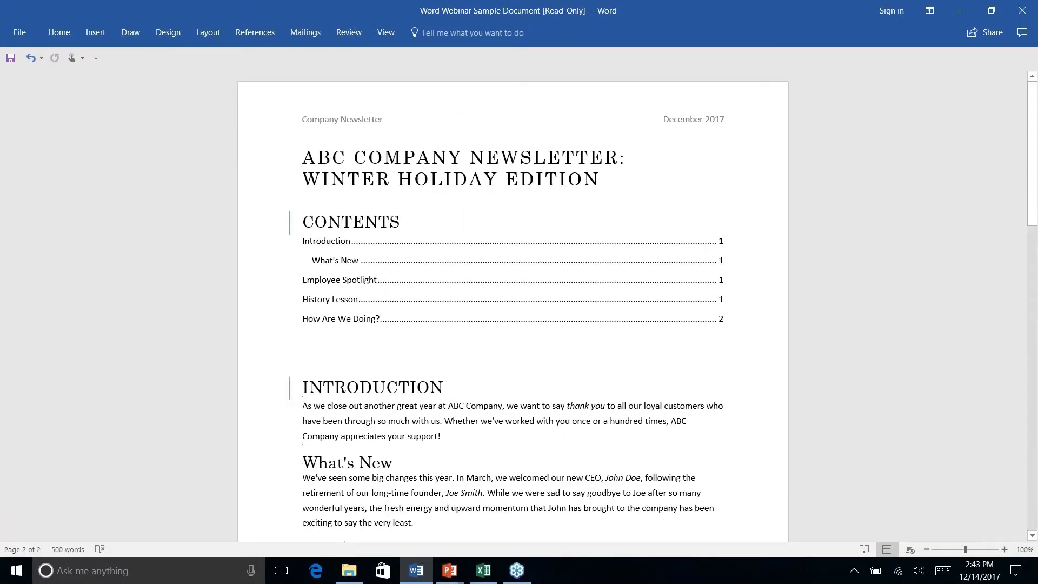
scroll(565, 276, down, 3)
scroll(565, 276, down, 3)
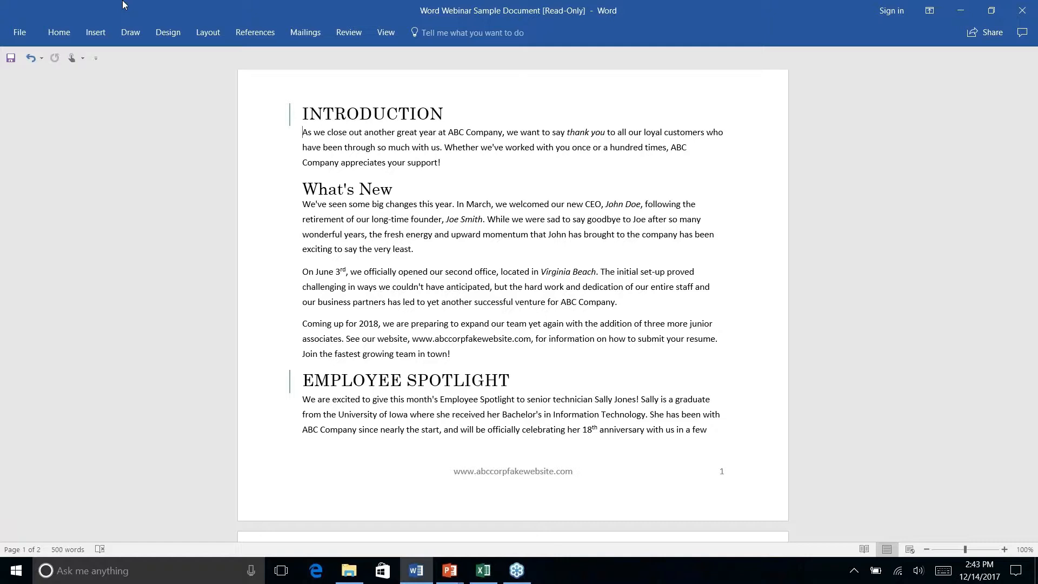
click(60, 33)
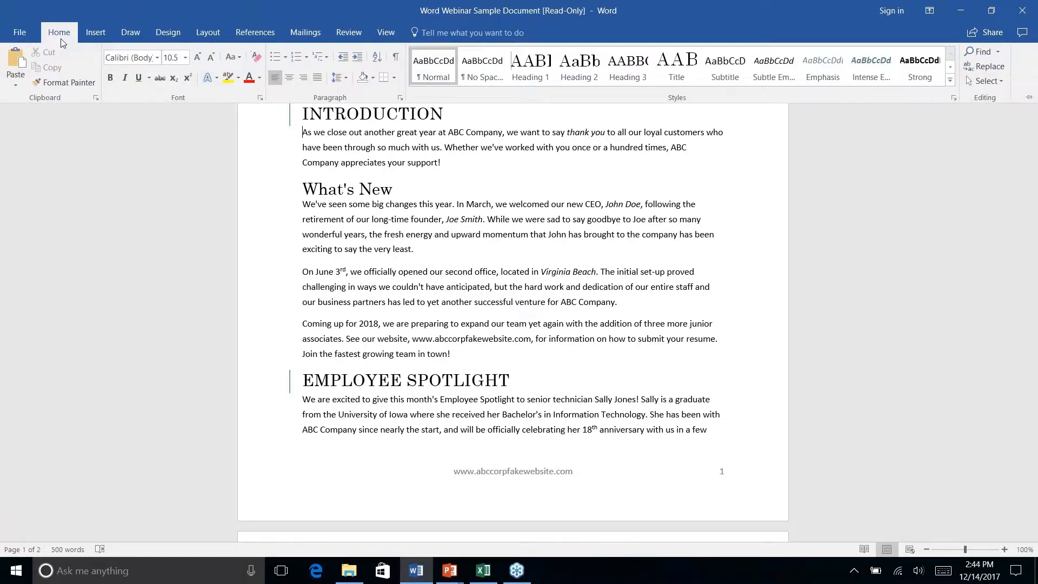
right_click(984, 72)
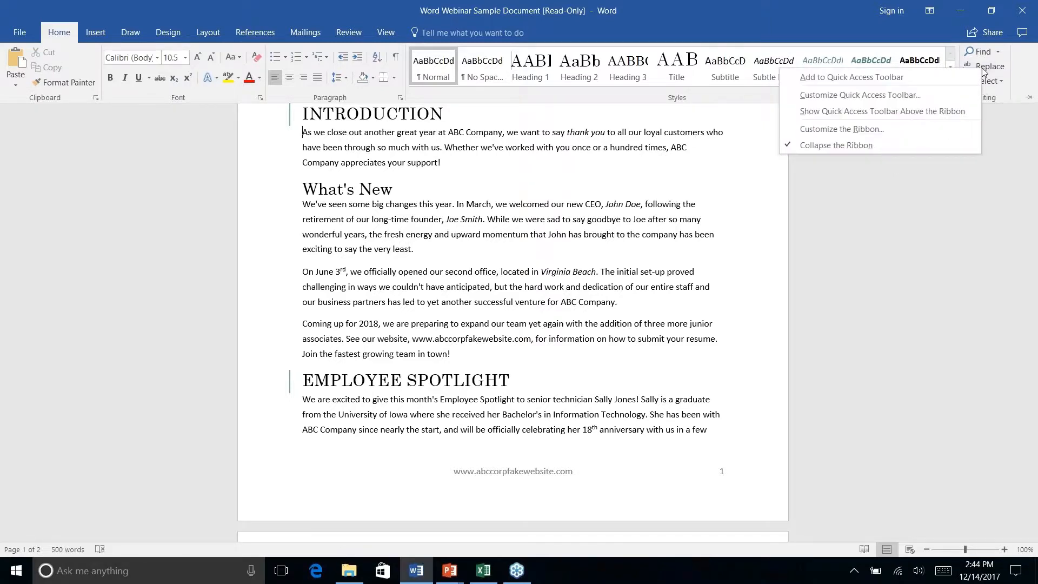
click(988, 65)
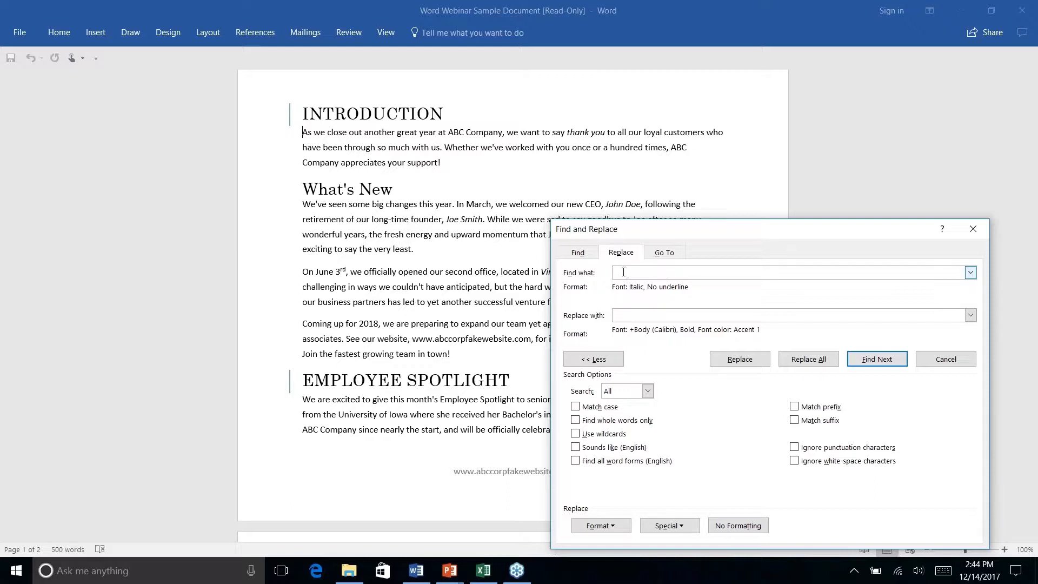
Step: Use italic with no underline as the font formatting to find, leaving the search text empty
click(587, 257)
click(621, 252)
click(636, 273)
click(617, 528)
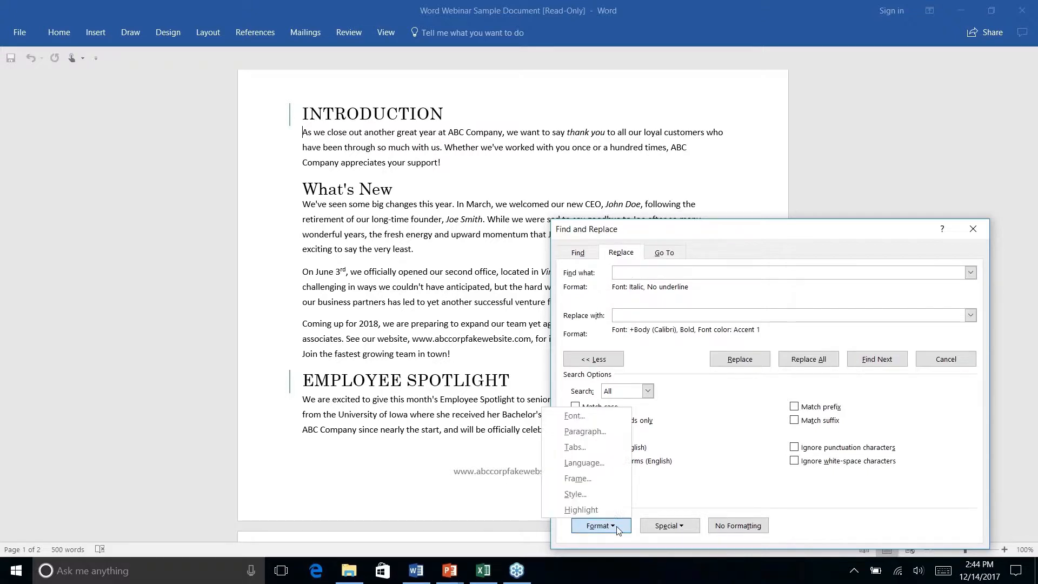
click(579, 416)
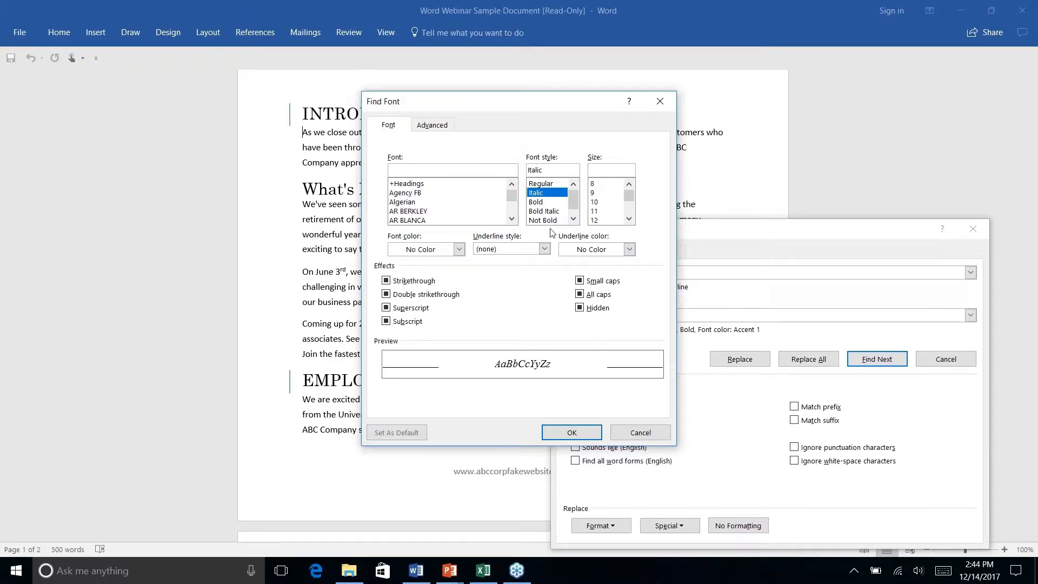
click(576, 432)
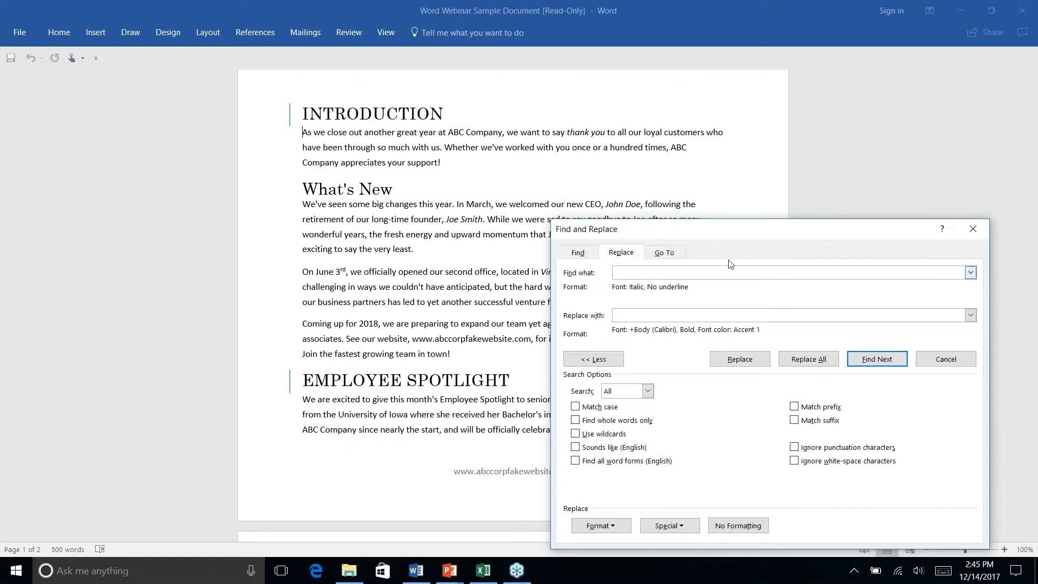
Step: Set the replacement formatting to bold with a darker shade of the Accent 2 theme colour, leaving the replacement text empty
click(637, 316)
click(599, 527)
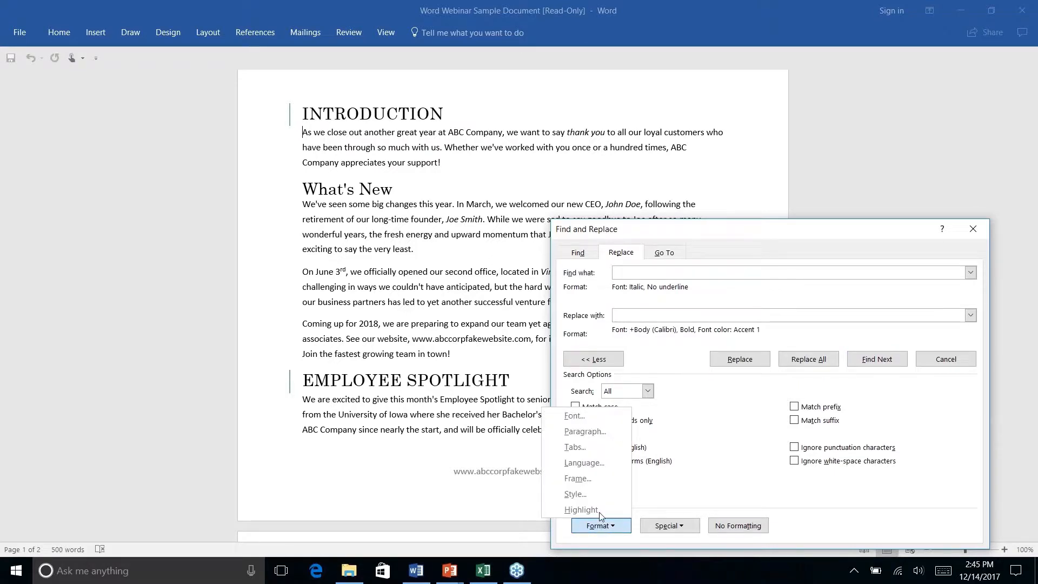
click(573, 416)
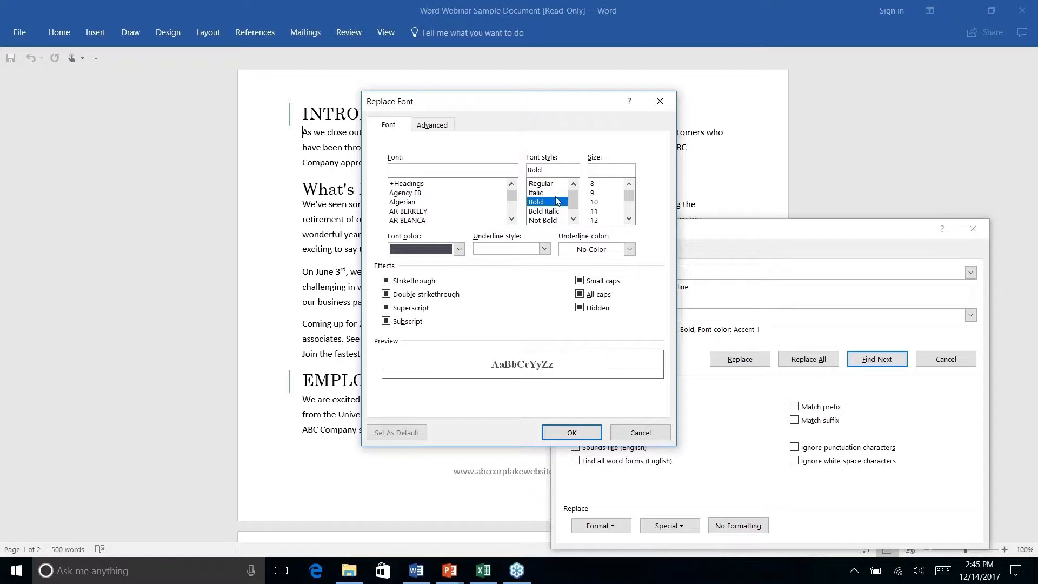
click(459, 249)
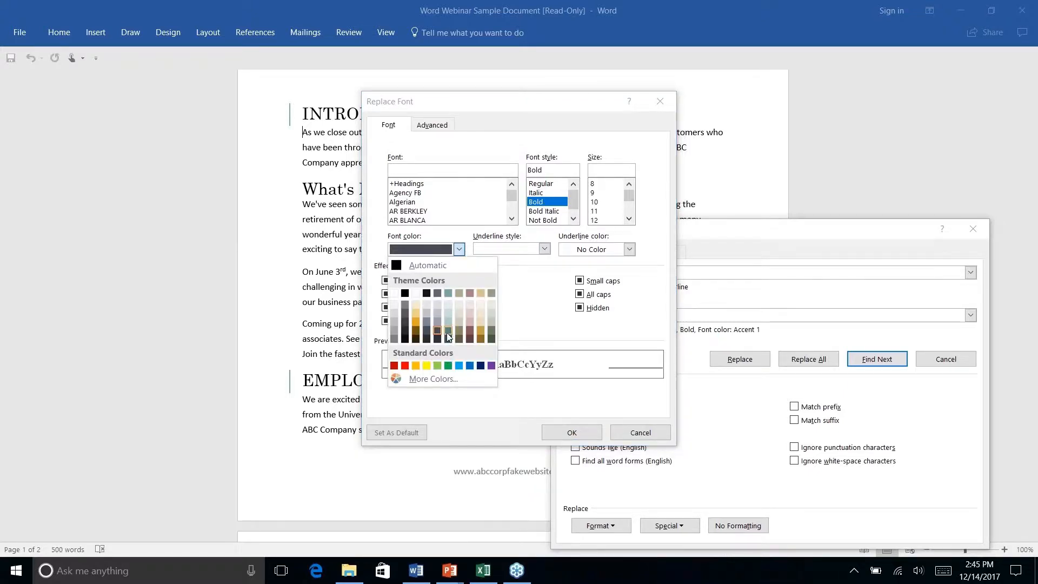
click(447, 329)
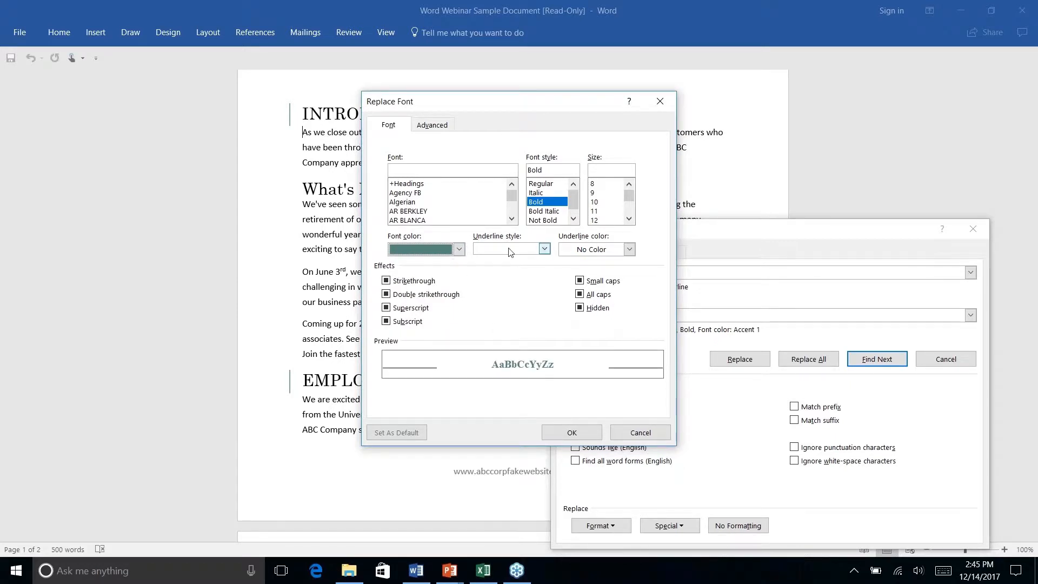
click(572, 433)
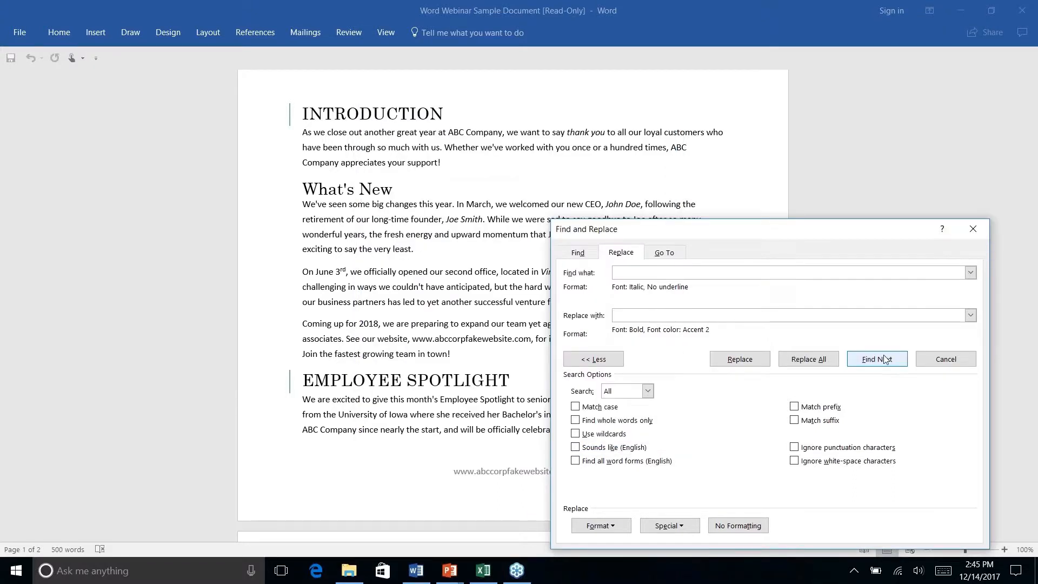
Step: Replace the formatting of the first italic match, "thank you", apply it to all remaining matches, and close Find and Replace
click(882, 362)
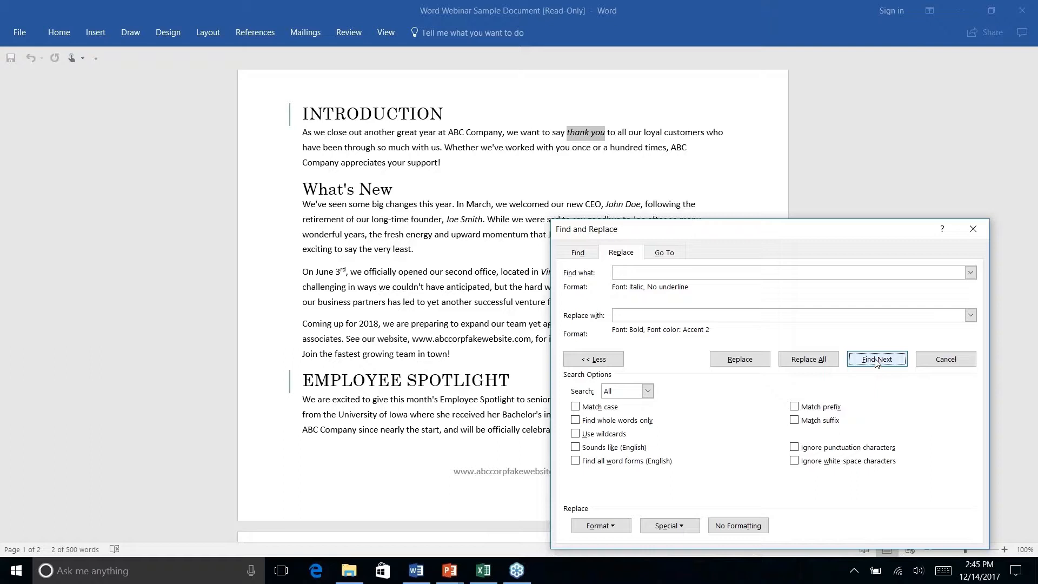
click(739, 360)
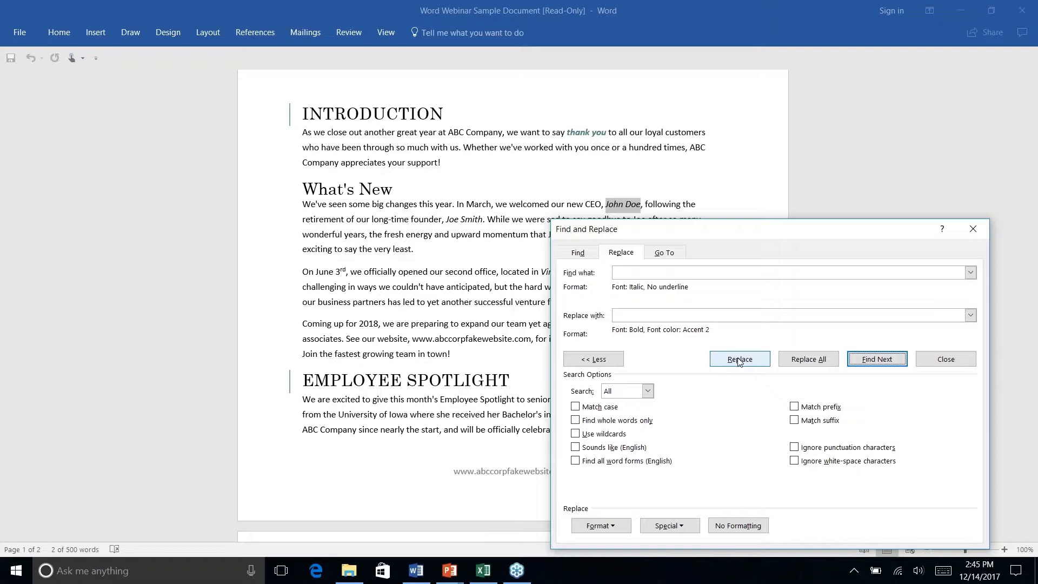
click(809, 361)
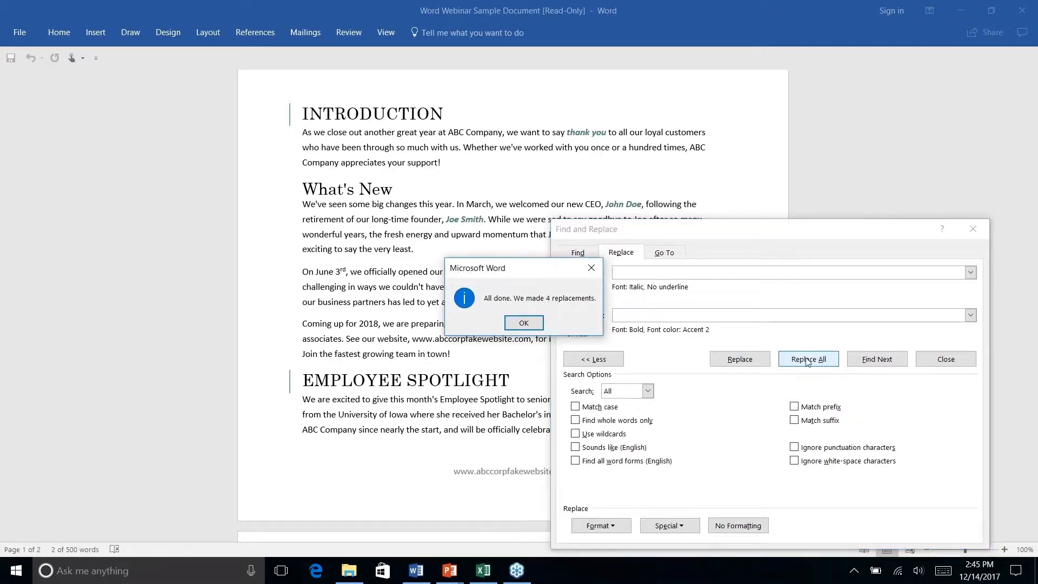
click(524, 322)
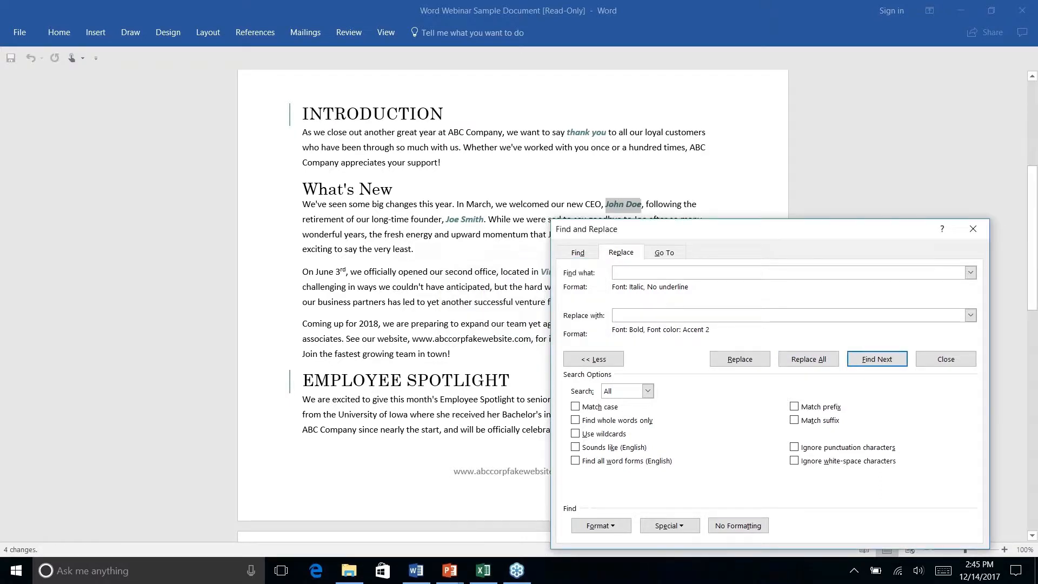
click(973, 229)
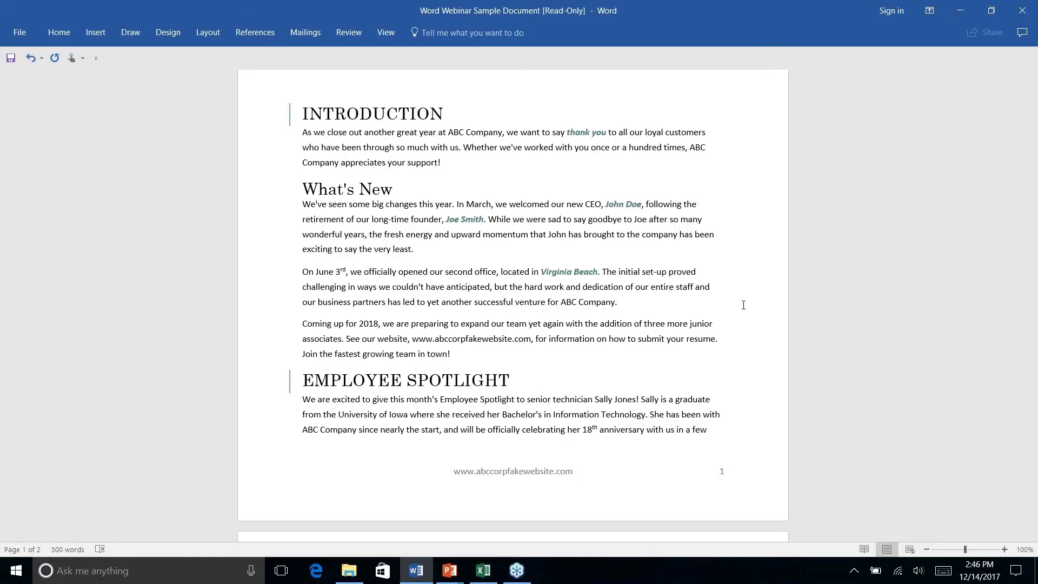
Step: Switch to the PowerPoint slide show, advance it to the AutoCorrect slide, and return to the Word document
key(alt+Tab)
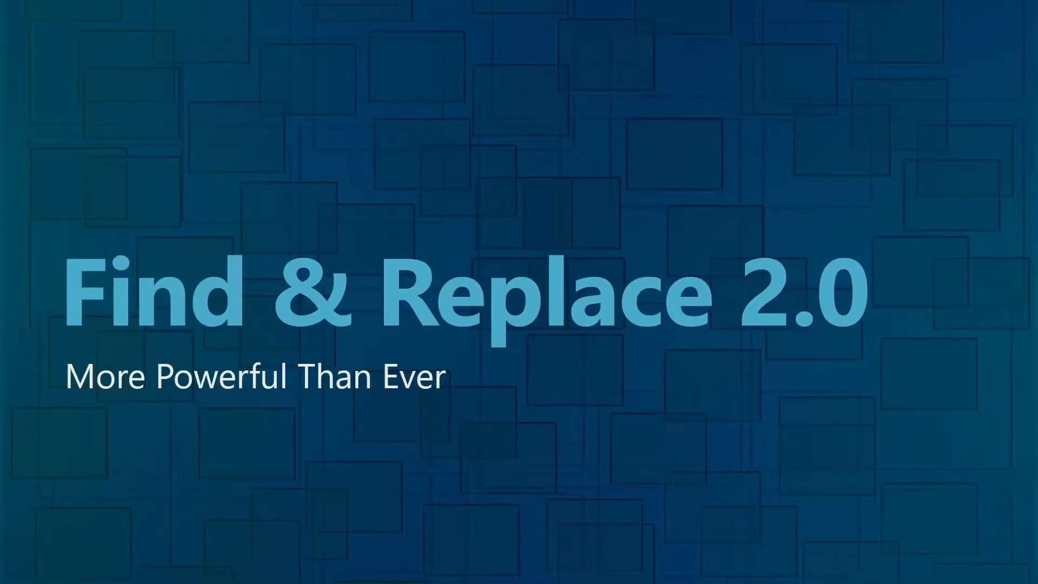
key(Right)
key(alt+Tab)
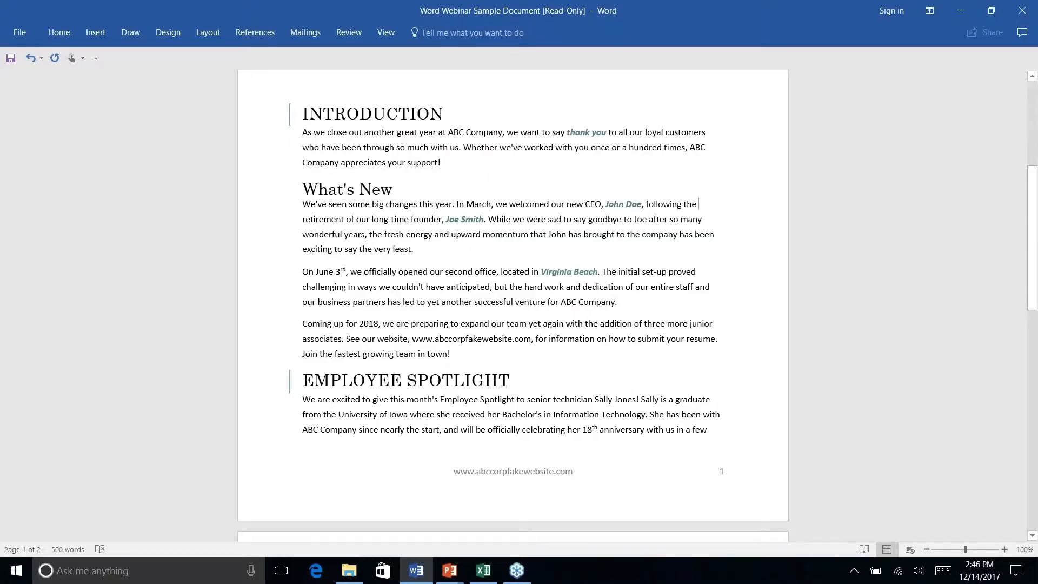
key(alt+Tab)
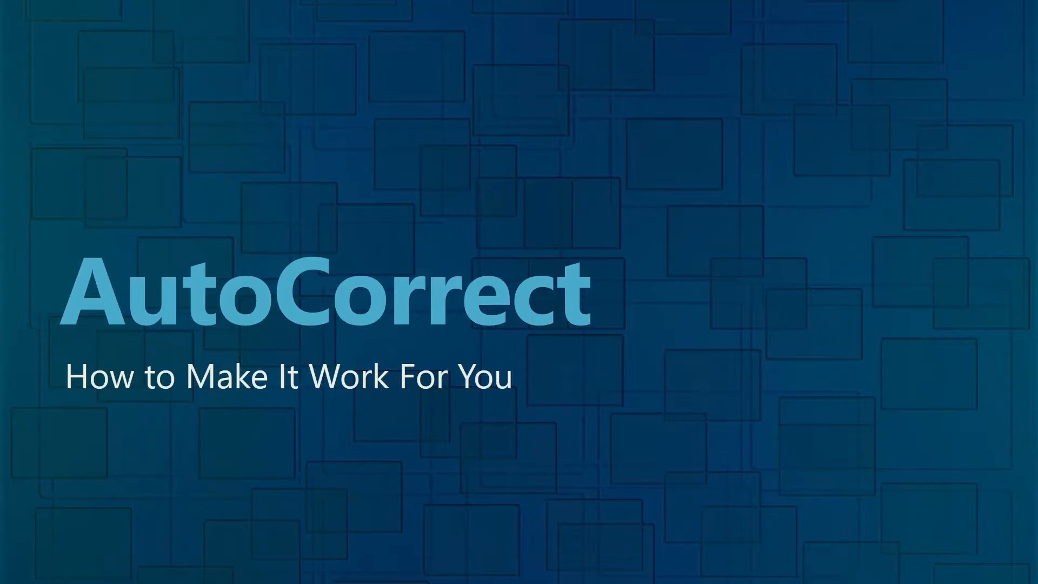
key(alt+Tab)
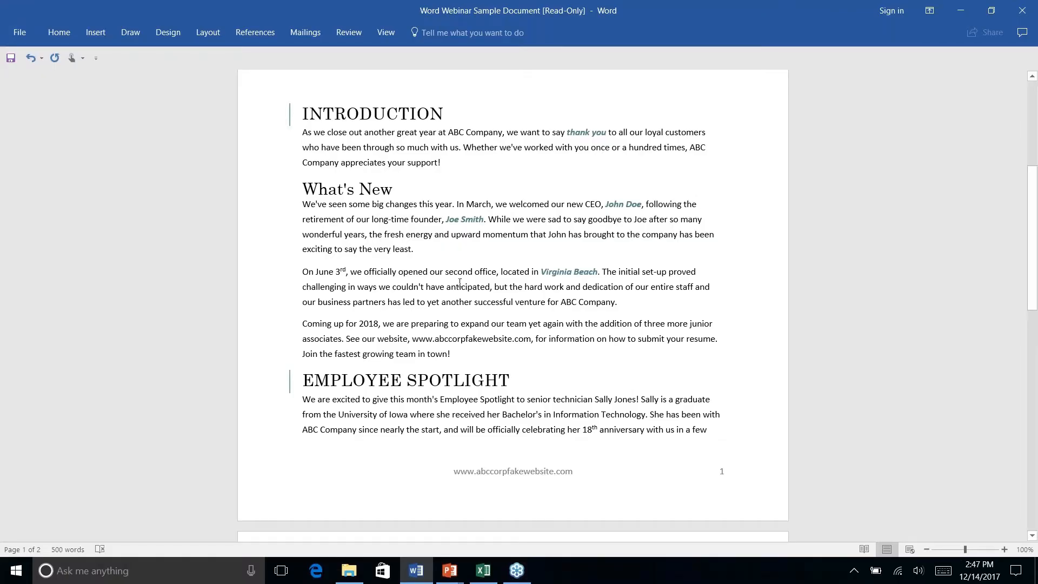
Step: Misspell "anticipated" as "anticiated" in the second What's New paragraph
click(409, 272)
click(473, 287)
key(BackSpace)
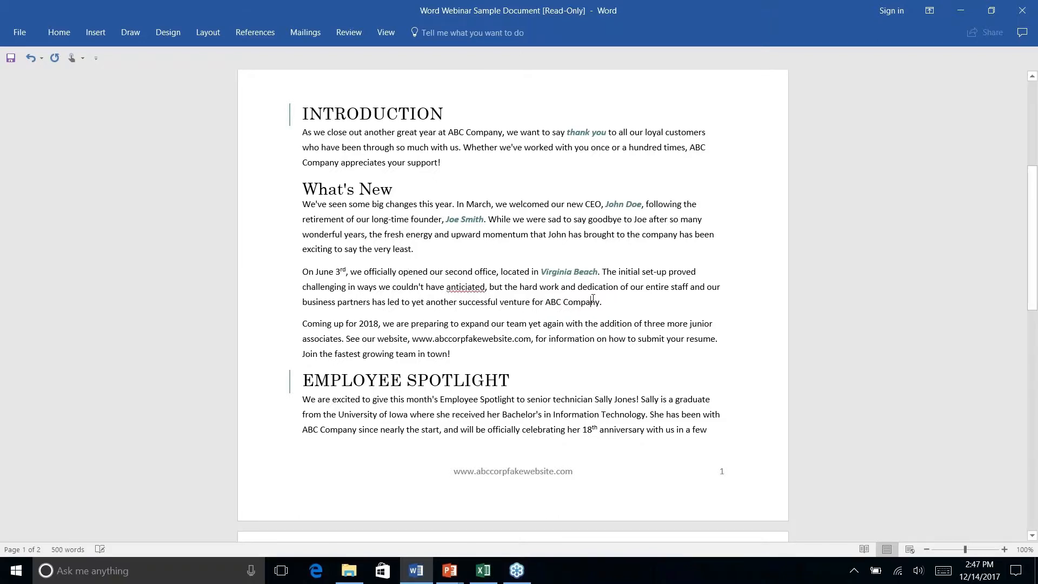
Step: View the AutoCorrect options from the spelling suggestion for "anticiated" and leave them without making changes
right_click(468, 287)
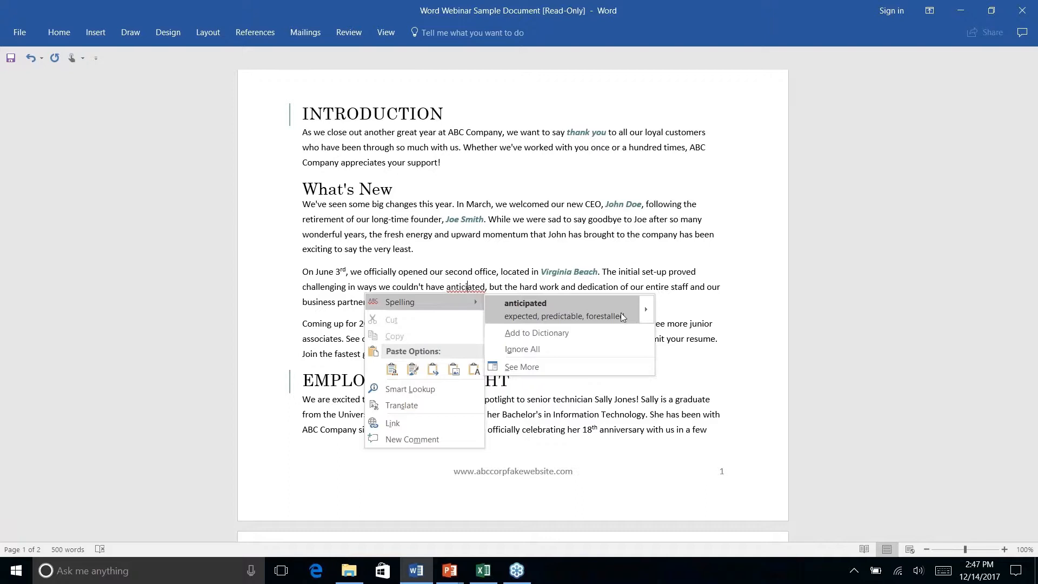
mouse_move(647, 308)
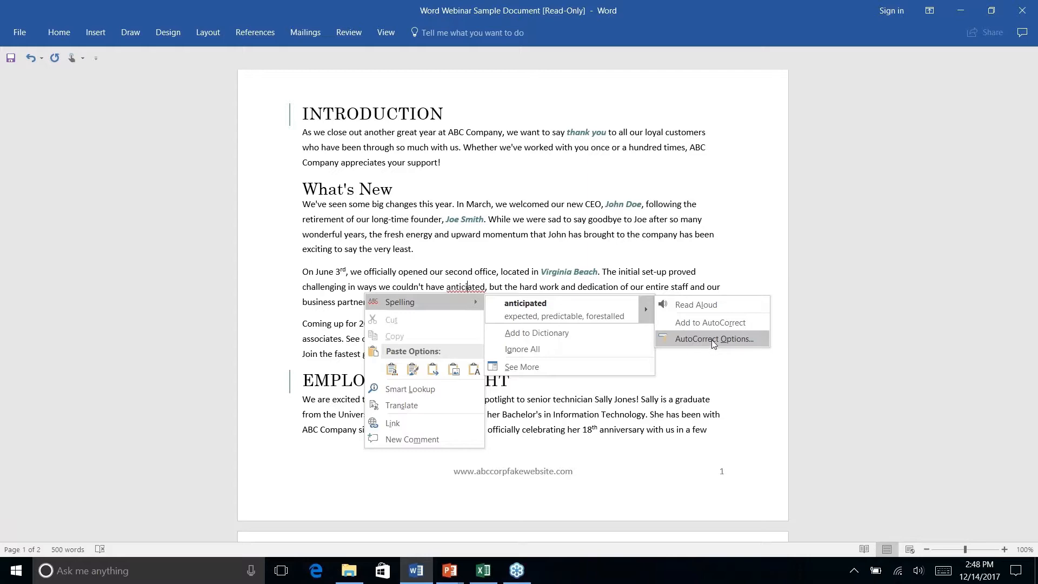
click(713, 339)
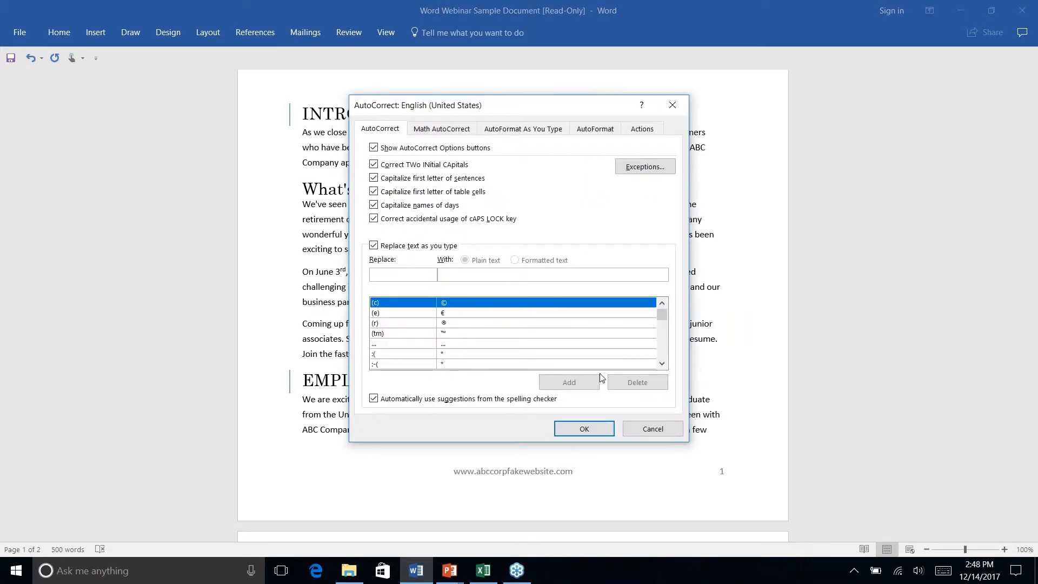
click(651, 429)
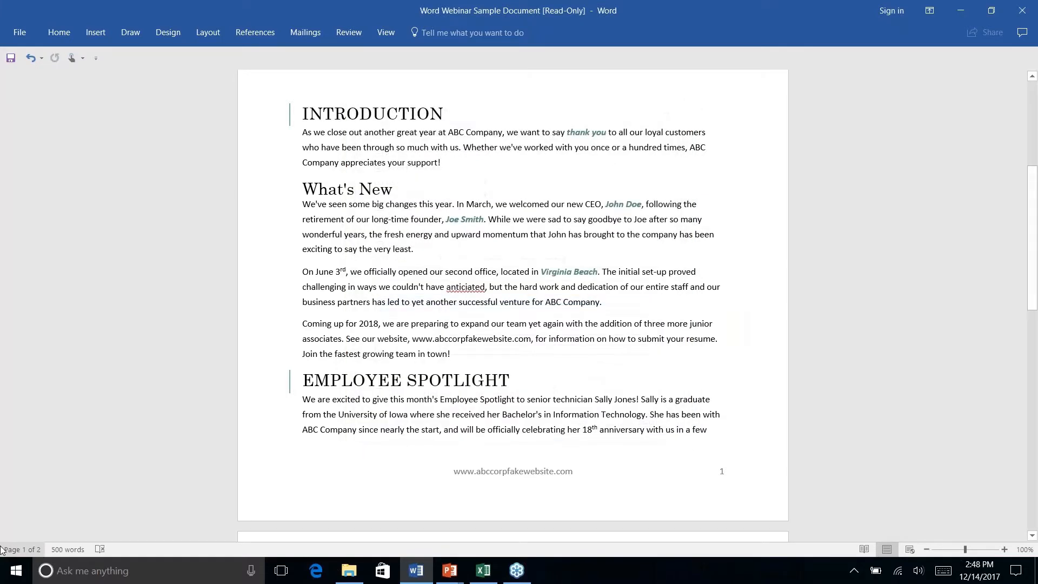
Step: Open Word's Proofing options and examine the settings for correcting spelling and grammar
click(24, 34)
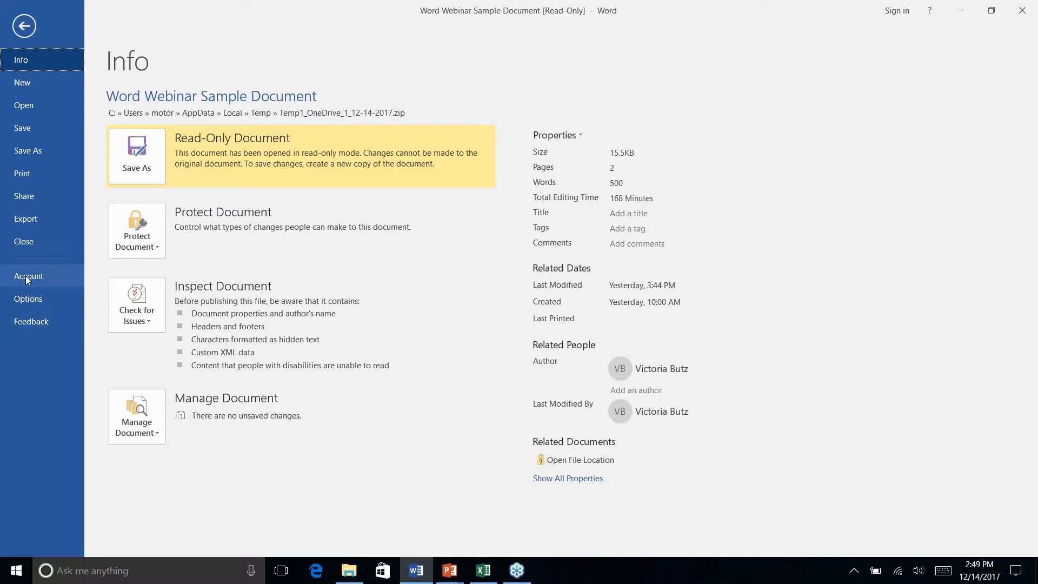
click(31, 299)
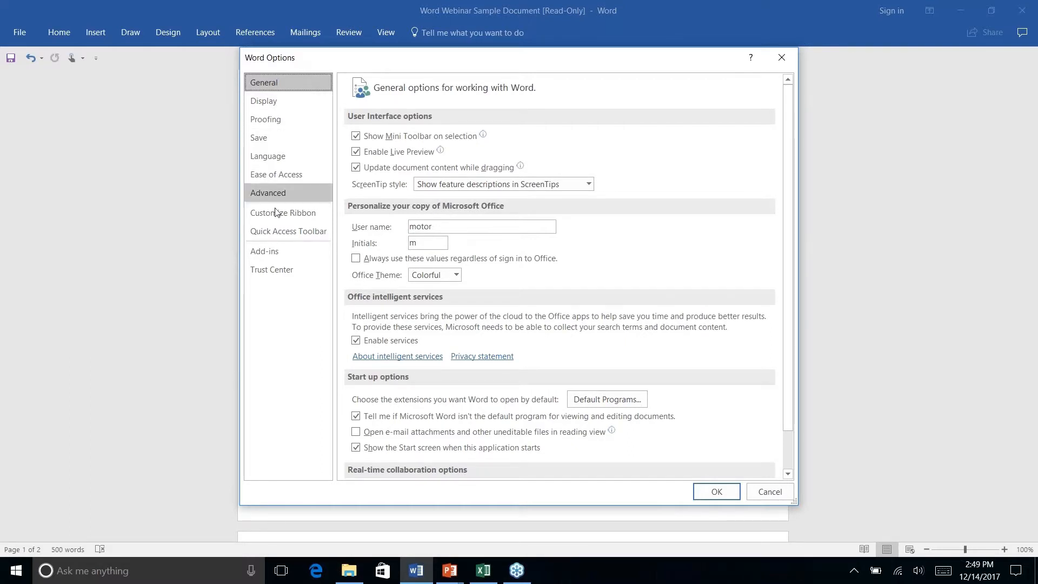
click(272, 127)
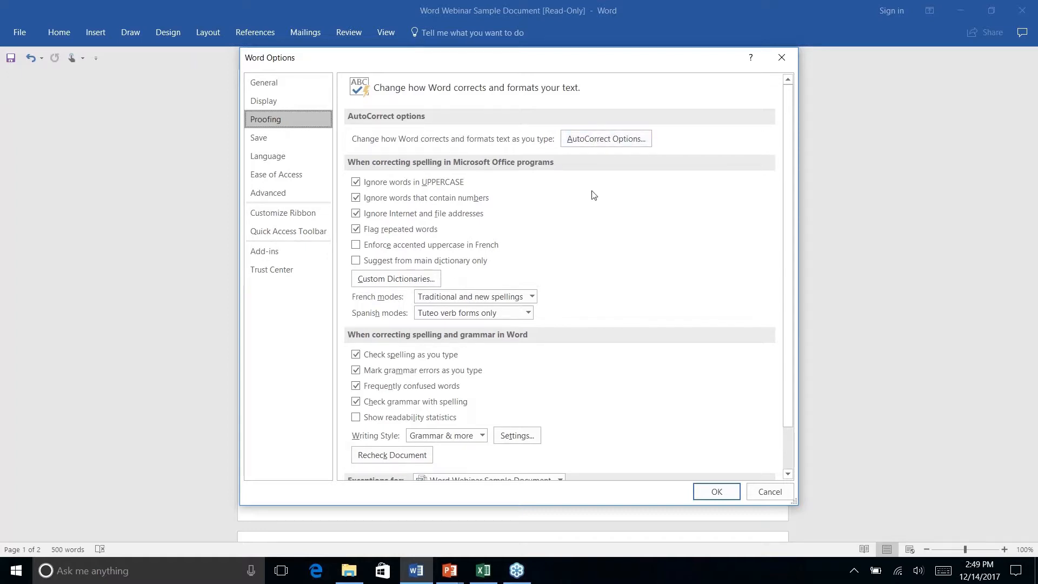
scroll(594, 195, down, 1)
scroll(594, 195, up, 1)
scroll(559, 213, down, 2)
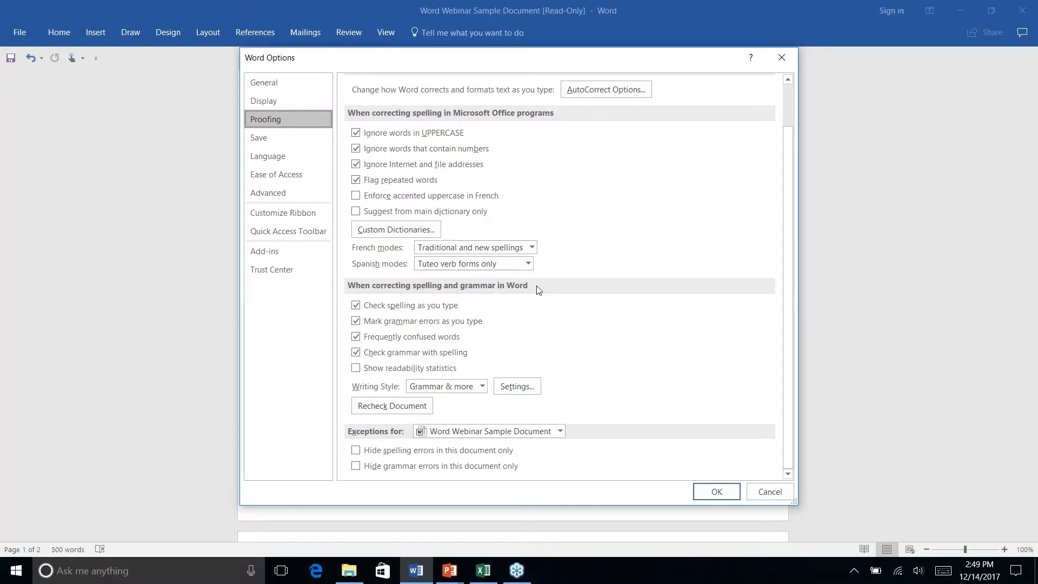
scroll(538, 291, up, 2)
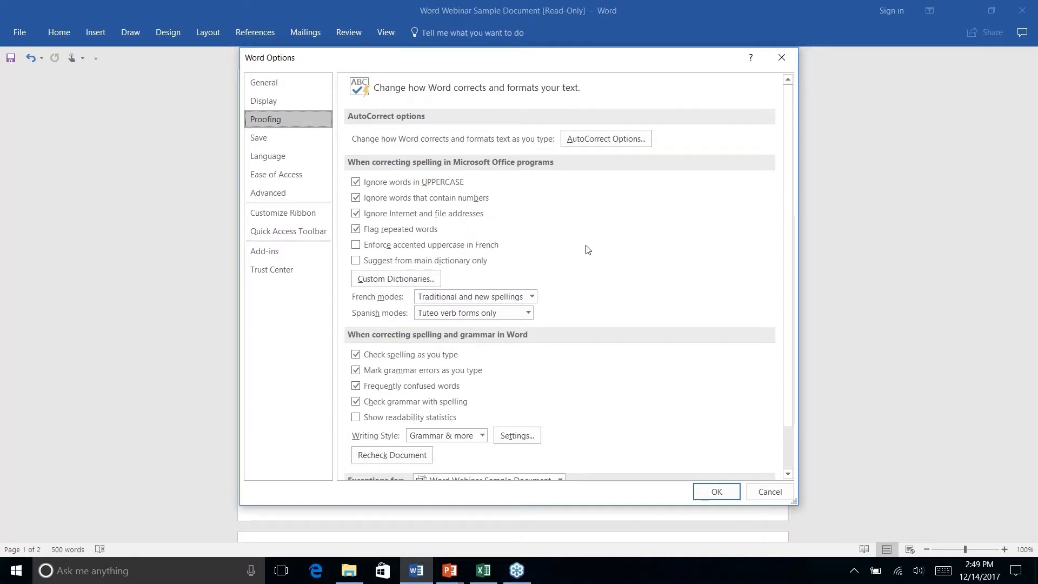
Step: Examine the AutoCorrect replacement list and its First Letter and INitial CAps exceptions without changing them
click(623, 138)
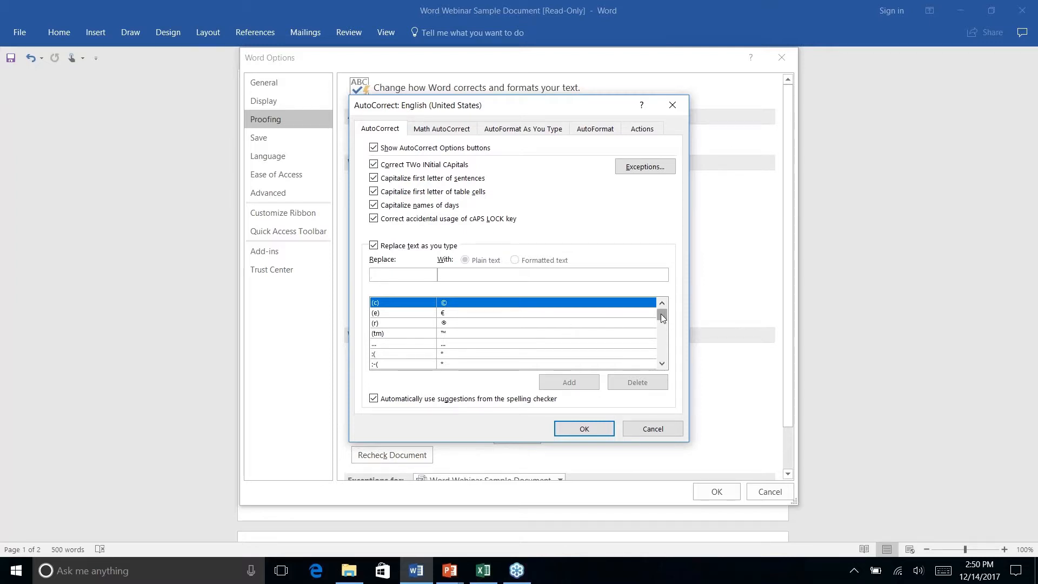
drag(663, 317, 663, 331)
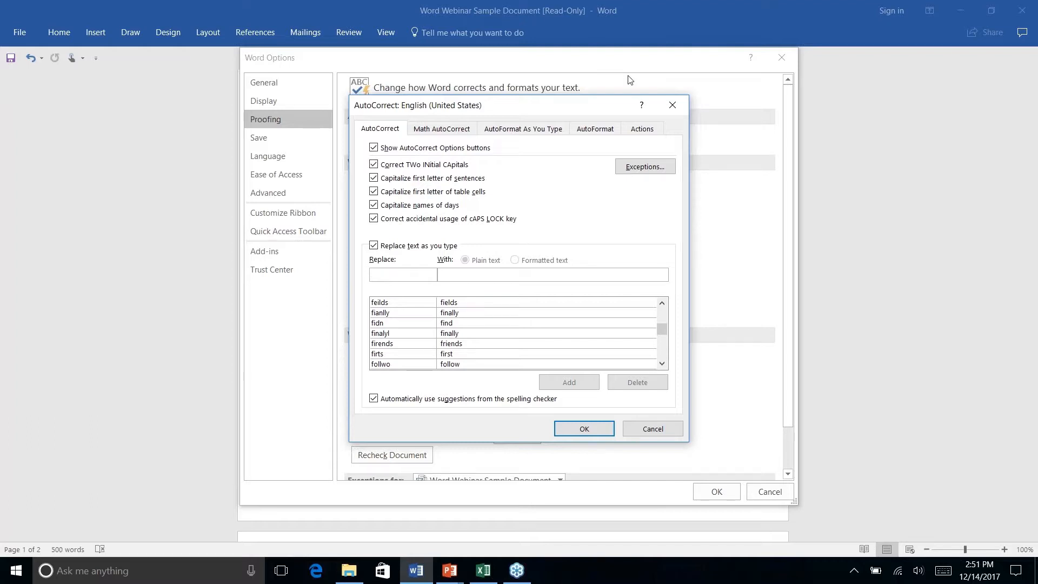
click(638, 170)
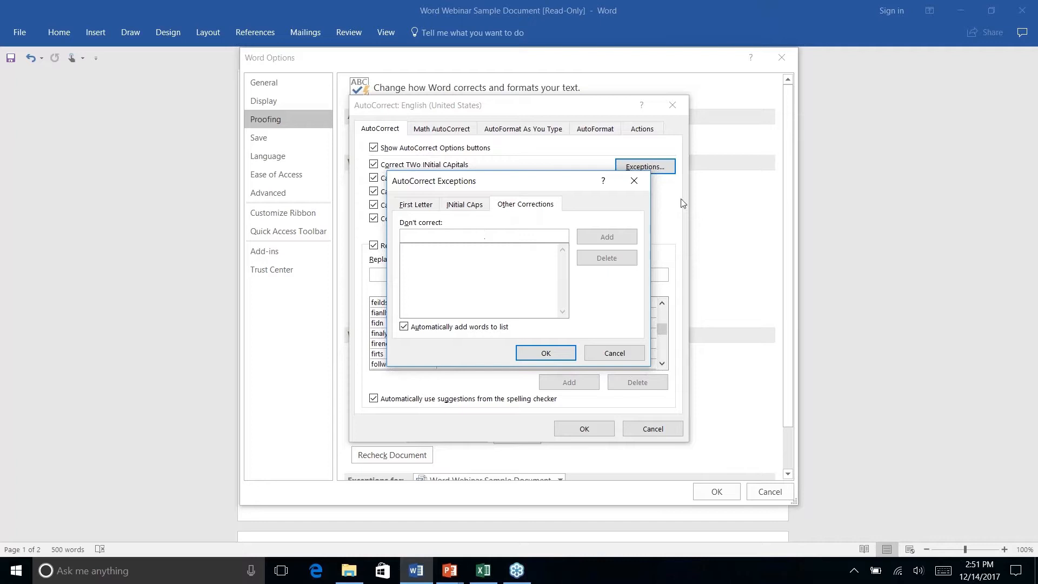
click(425, 205)
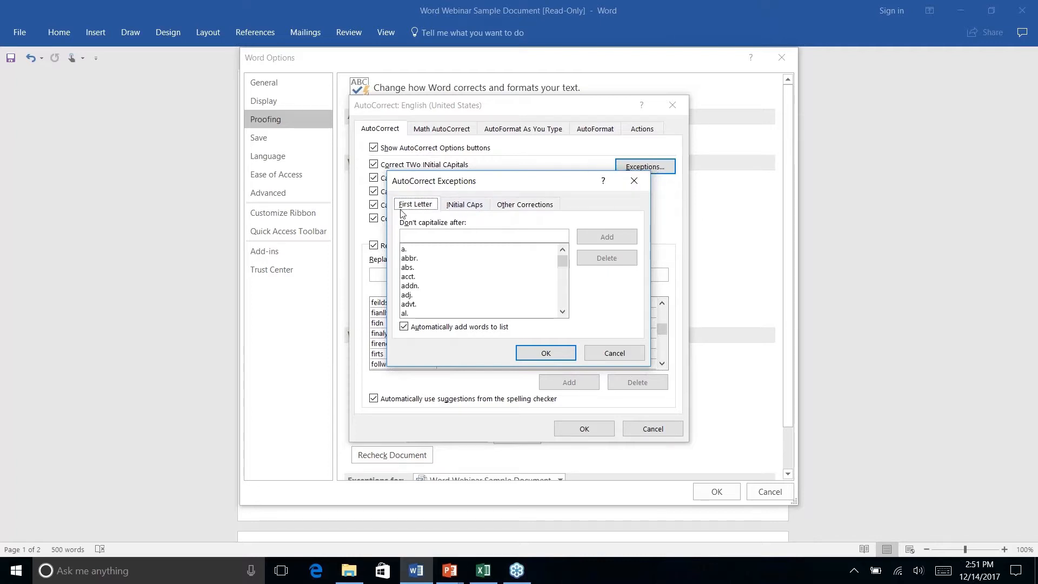
click(466, 205)
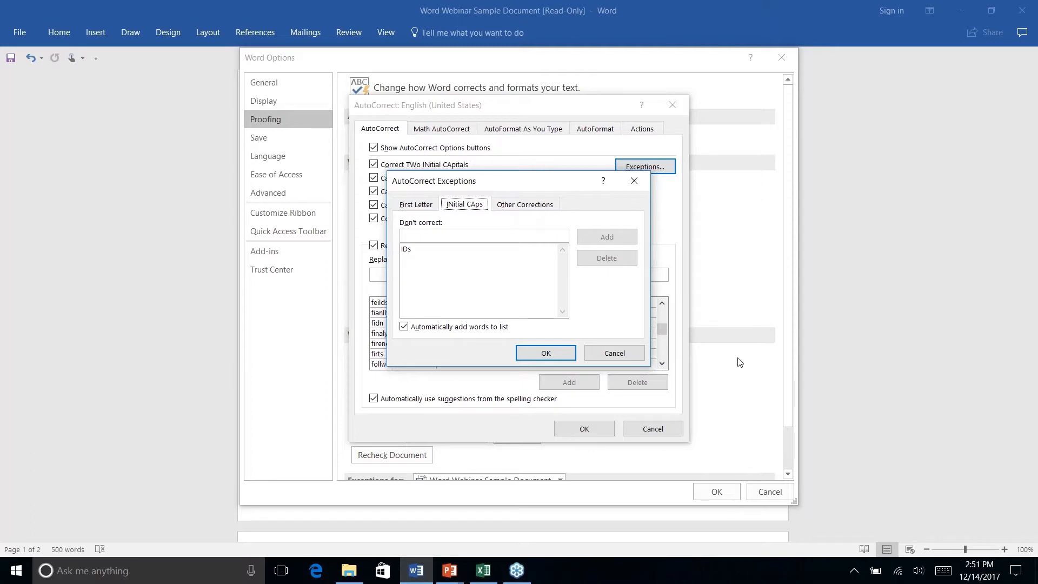
click(609, 354)
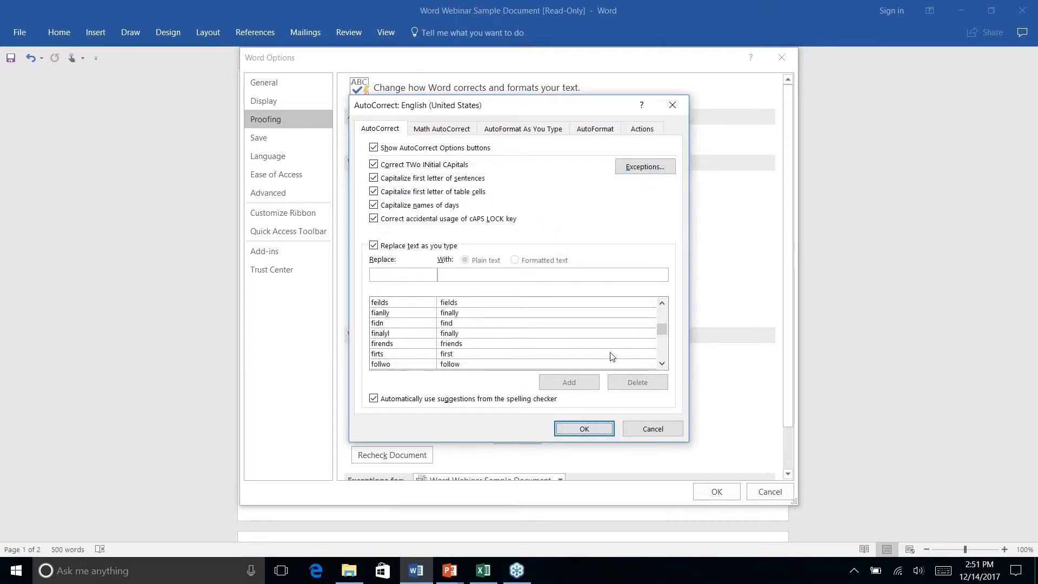
Step: Examine the AutoFormat As You Type settings and leave the Word options without saving changes
click(523, 130)
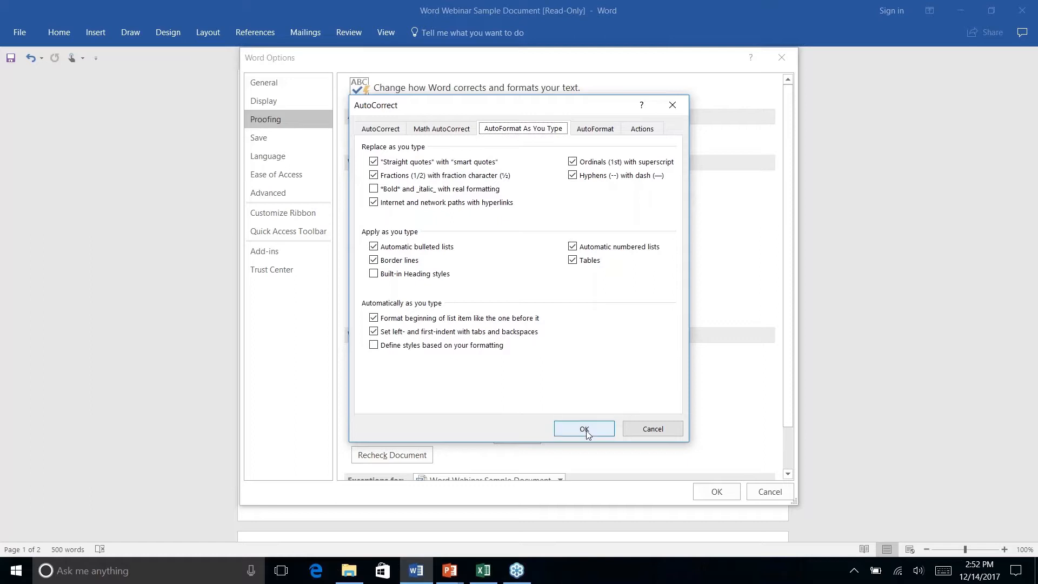
click(653, 430)
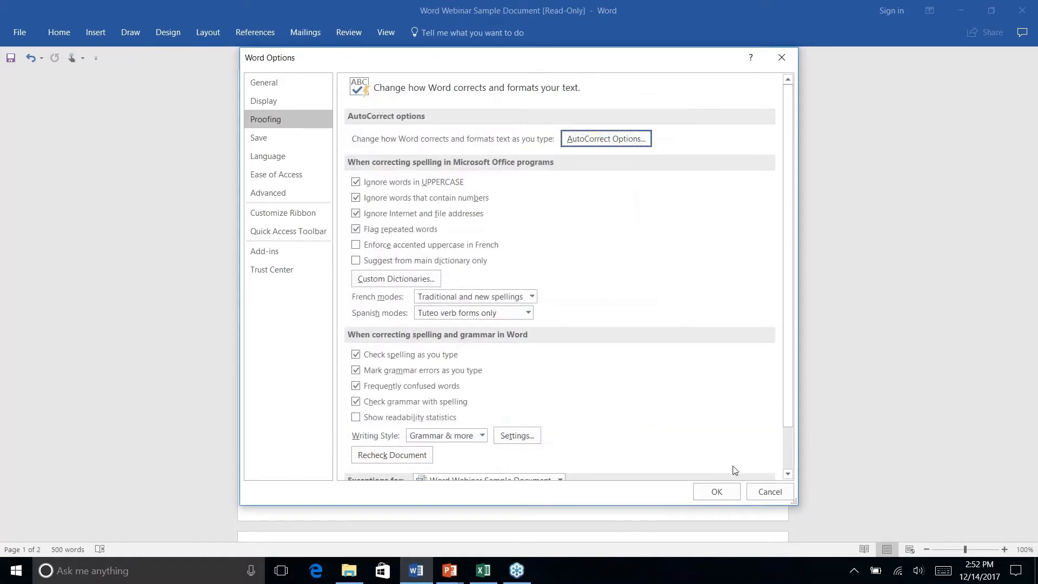
click(765, 493)
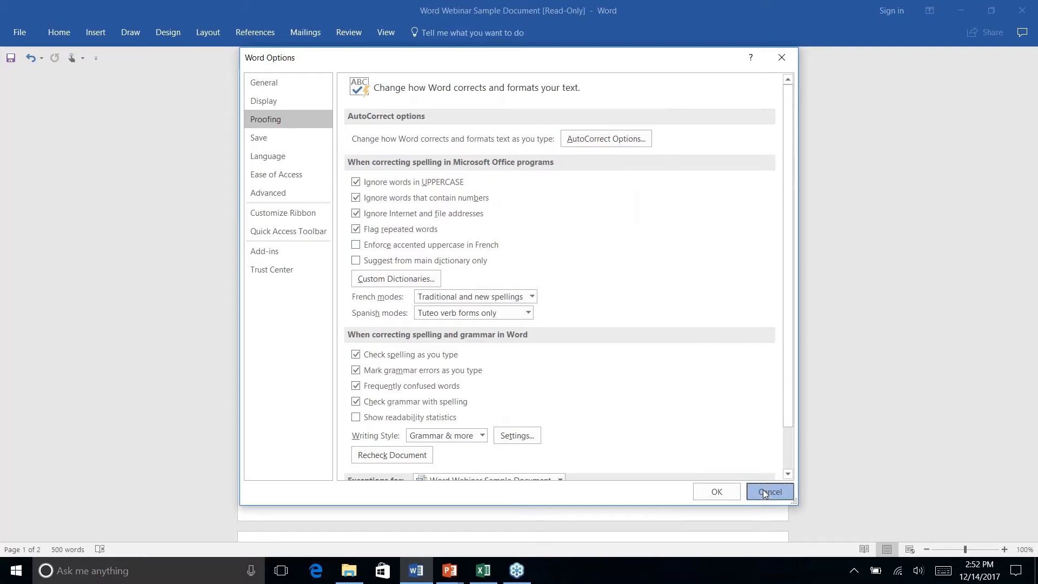
Step: Select the linked feedback e-mail address ending the "How Are We Doing?" paragraph and apply the Normal style to it
scroll(764, 493, down, 10)
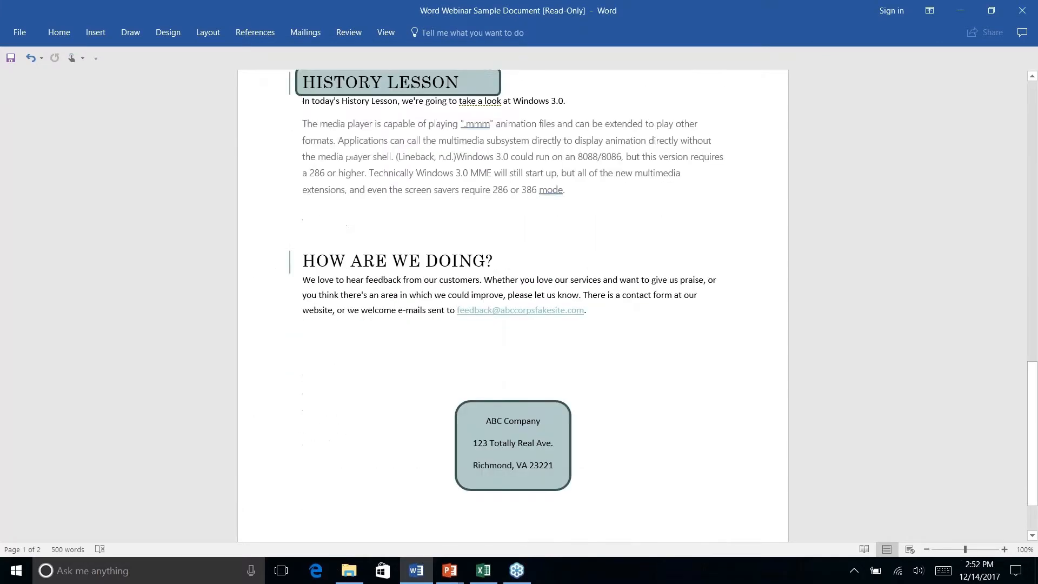
scroll(589, 350, down, 1)
scroll(589, 350, up, 2)
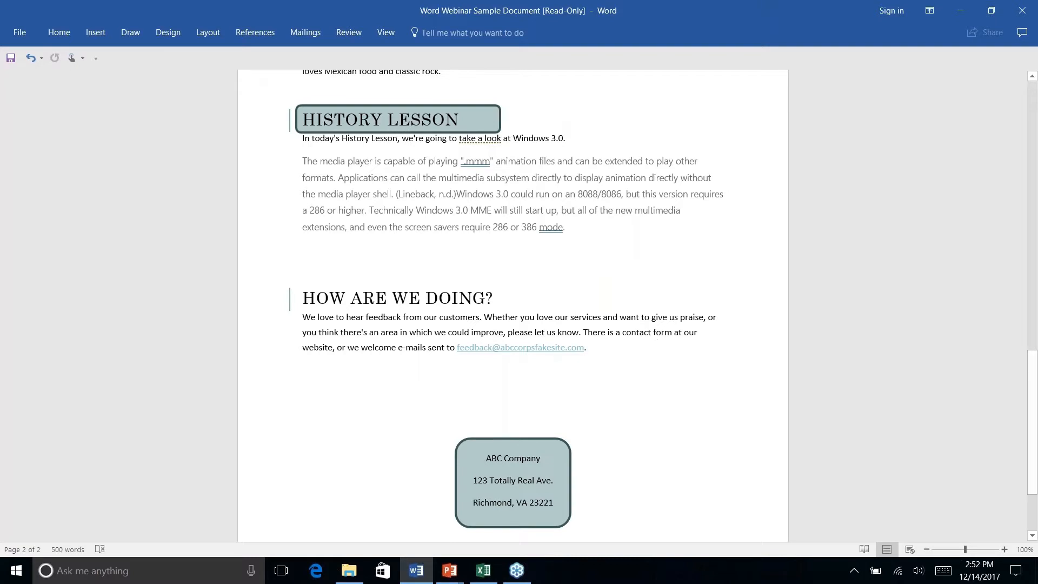
click(59, 32)
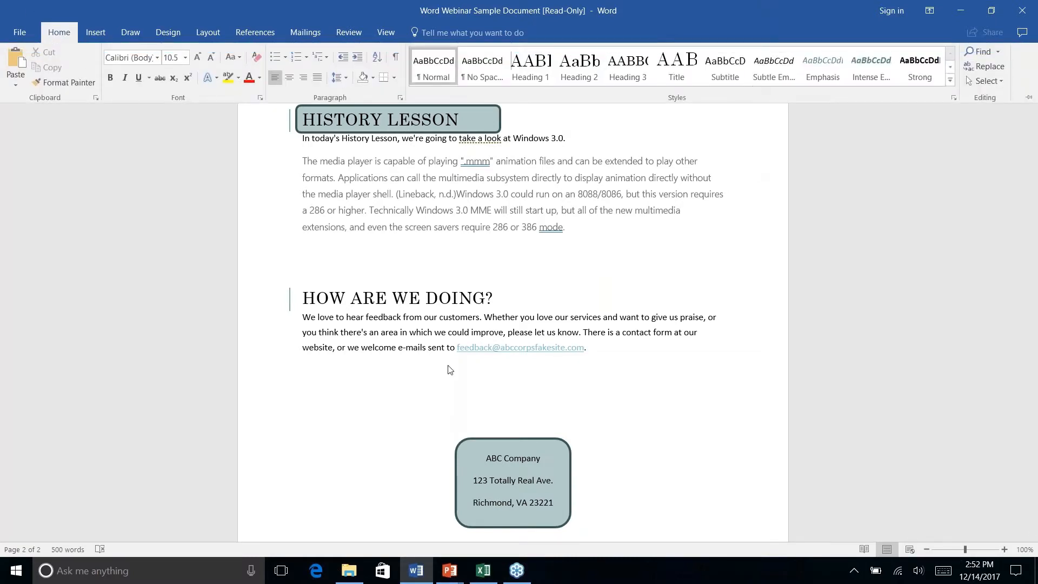
click(593, 350)
right_click(593, 350)
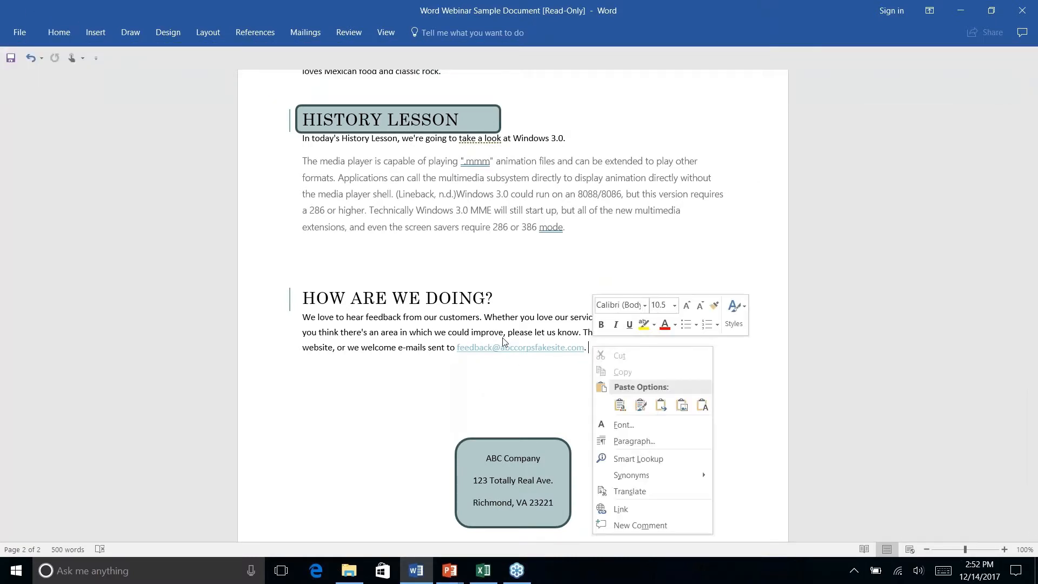
key(Escape)
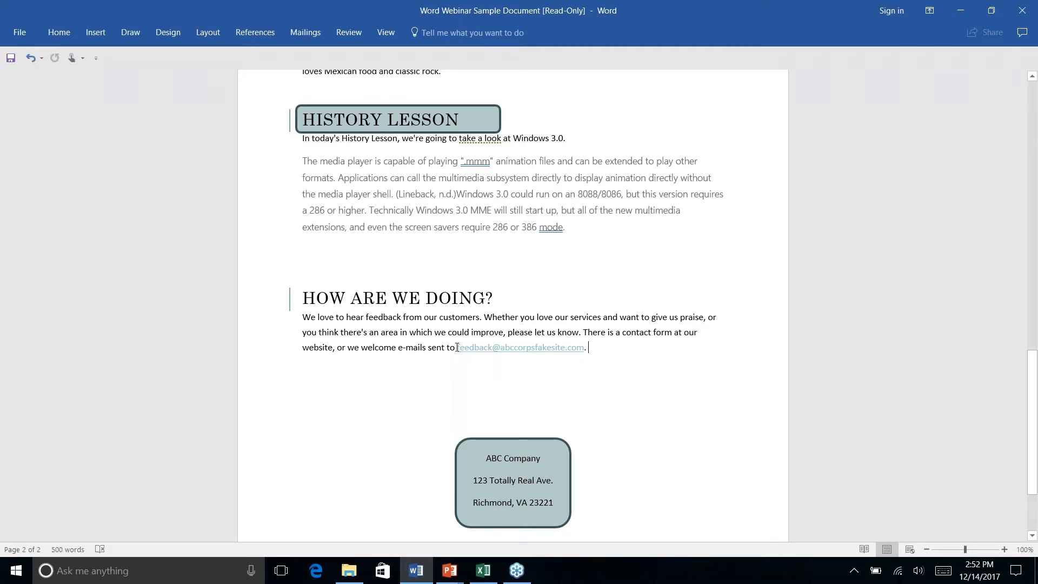
drag(456, 347, 594, 349)
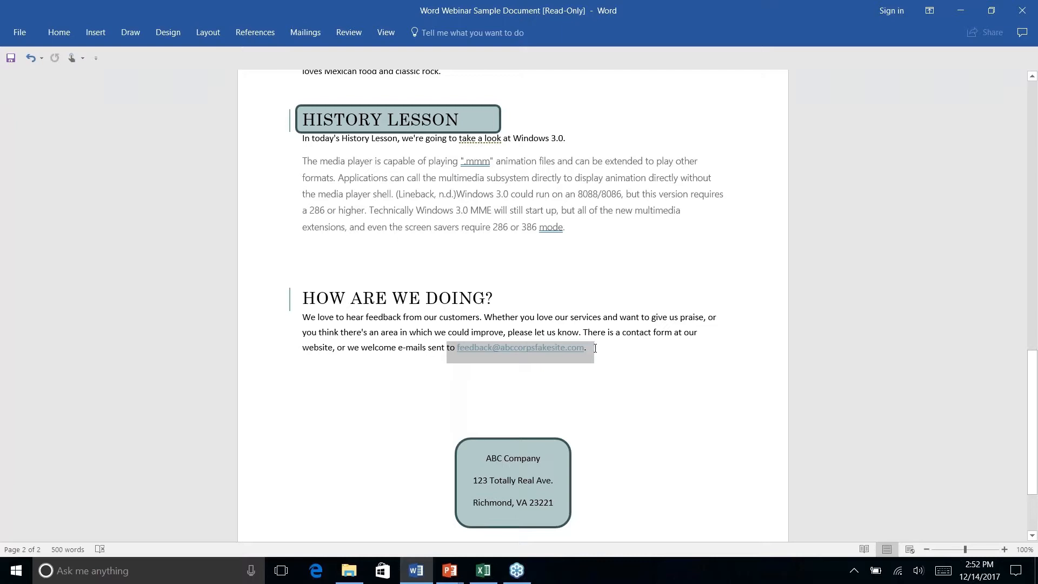
click(633, 360)
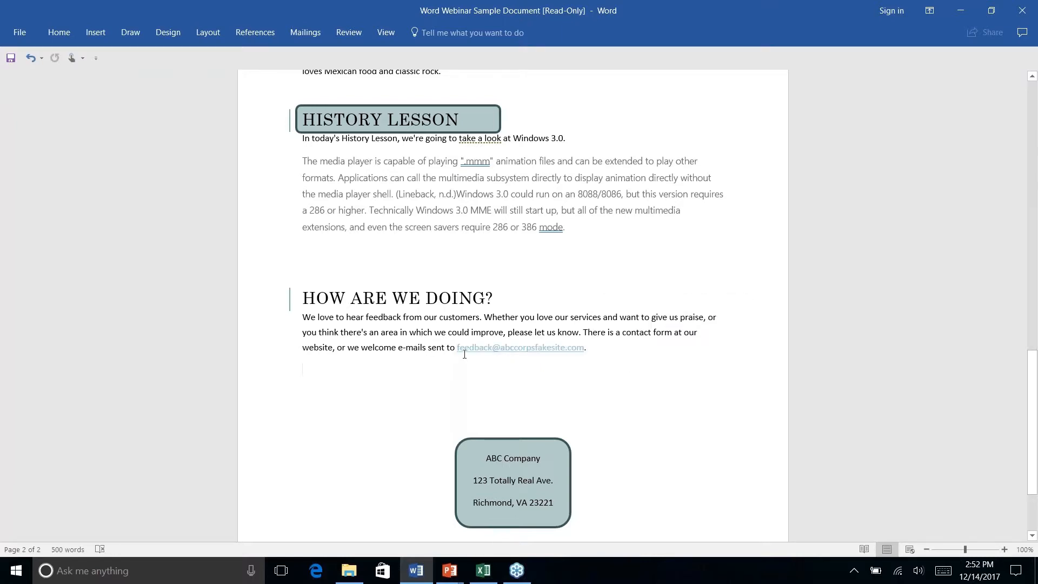
drag(455, 348, 590, 349)
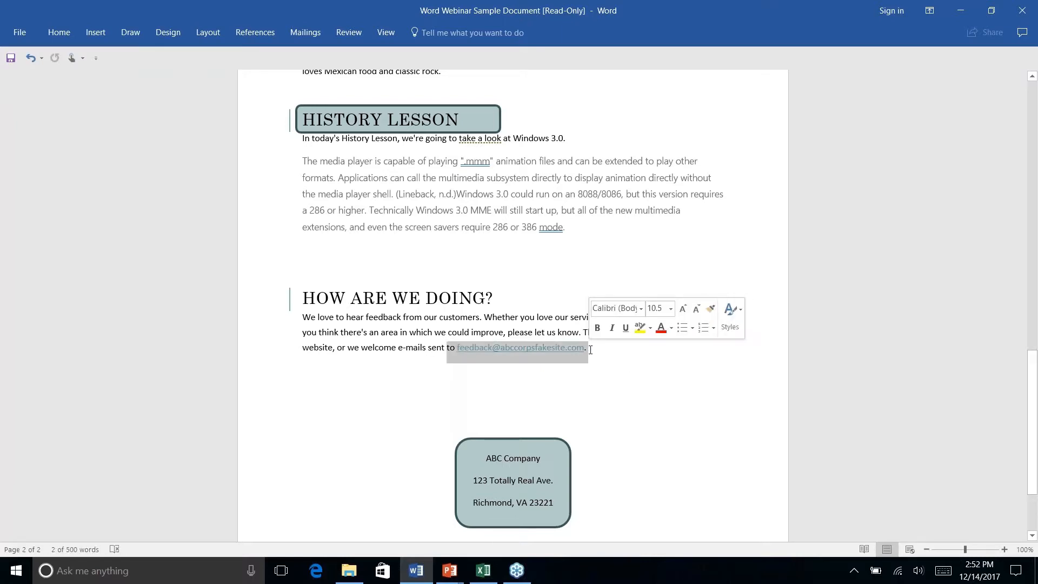
click(61, 33)
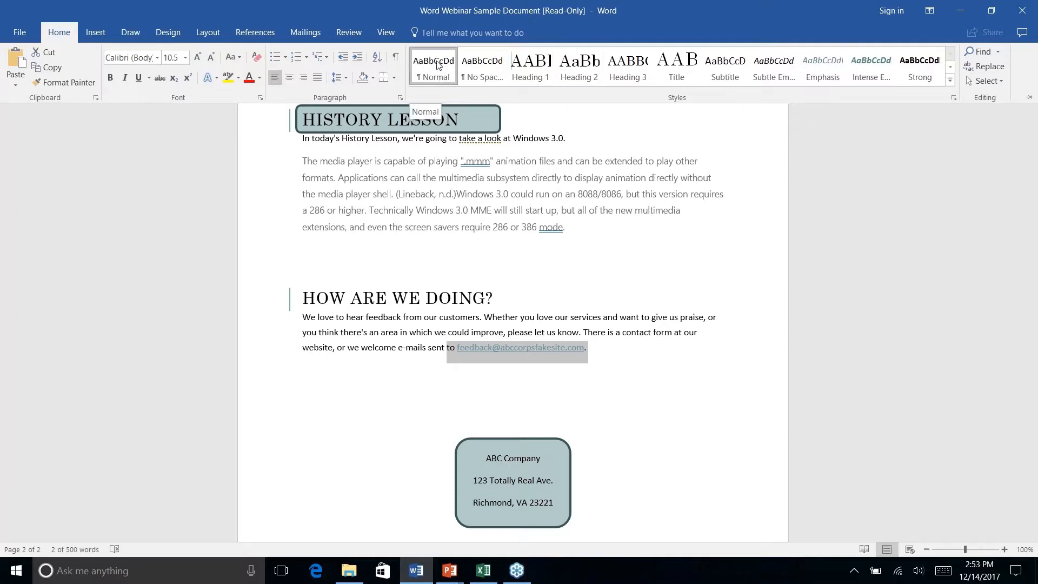
click(438, 65)
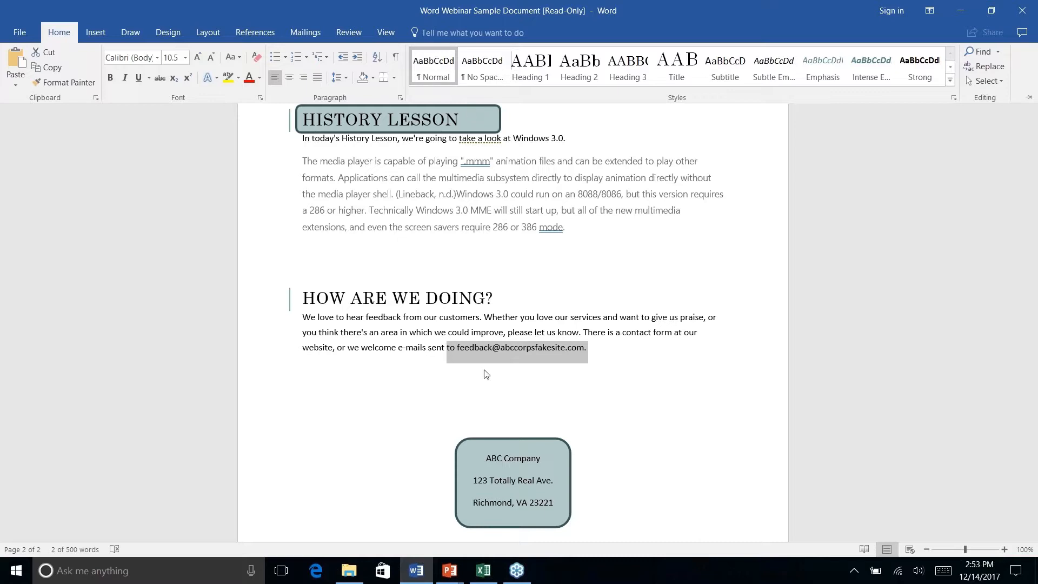
right_click(603, 349)
click(535, 350)
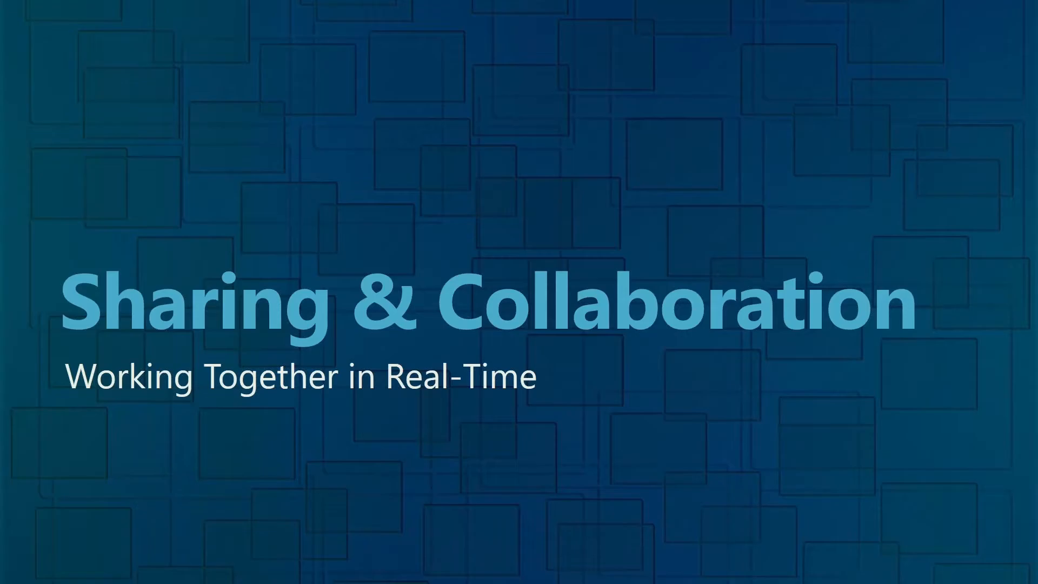
Step: Switch from the slides to Word, view the Save As locations for the document including OneDrive, and leave without saving
key(alt+Tab)
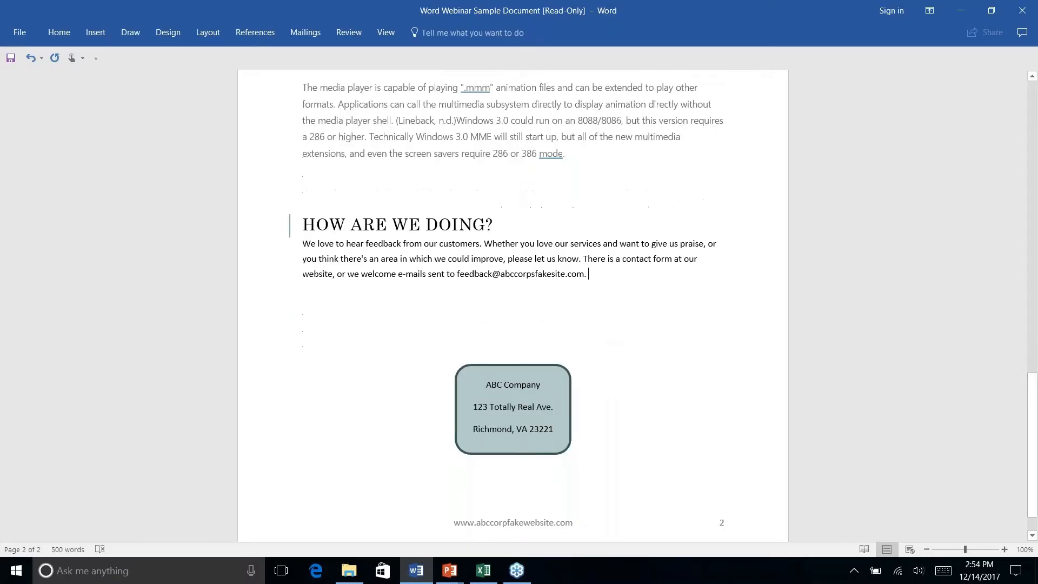
scroll(513, 305, down, 2)
click(6, 31)
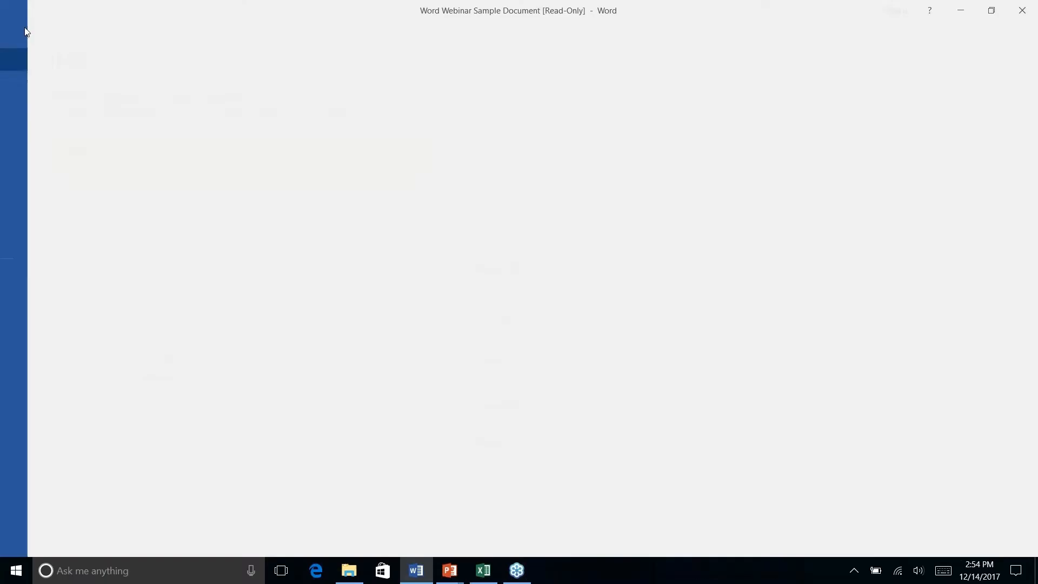
click(22, 30)
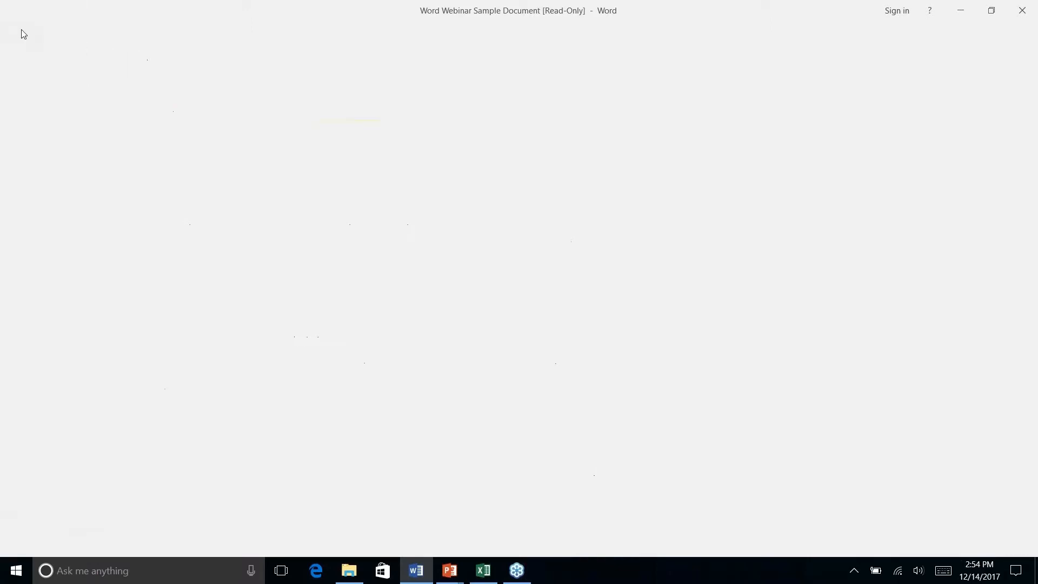
click(23, 35)
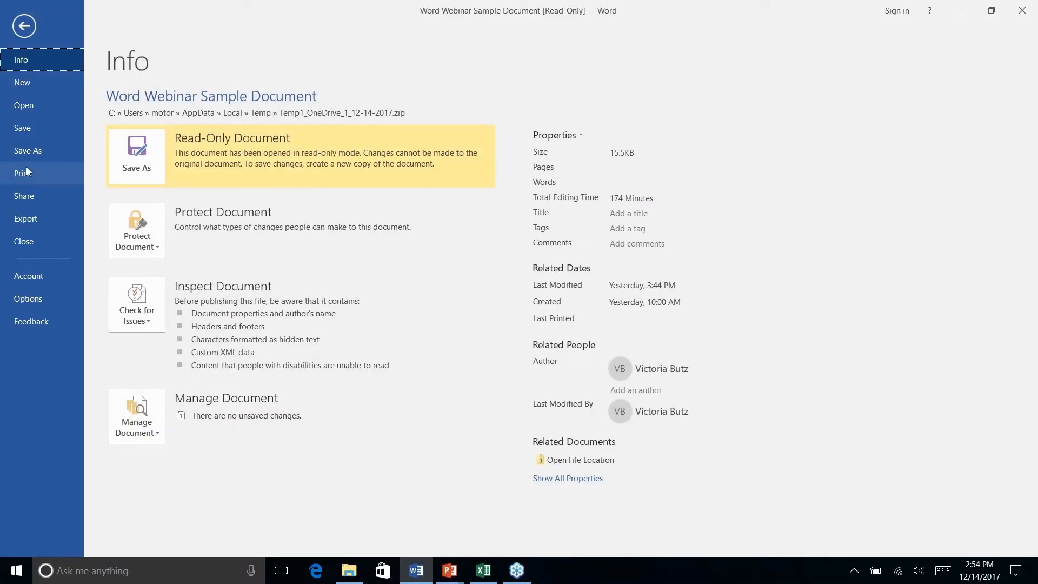
click(25, 129)
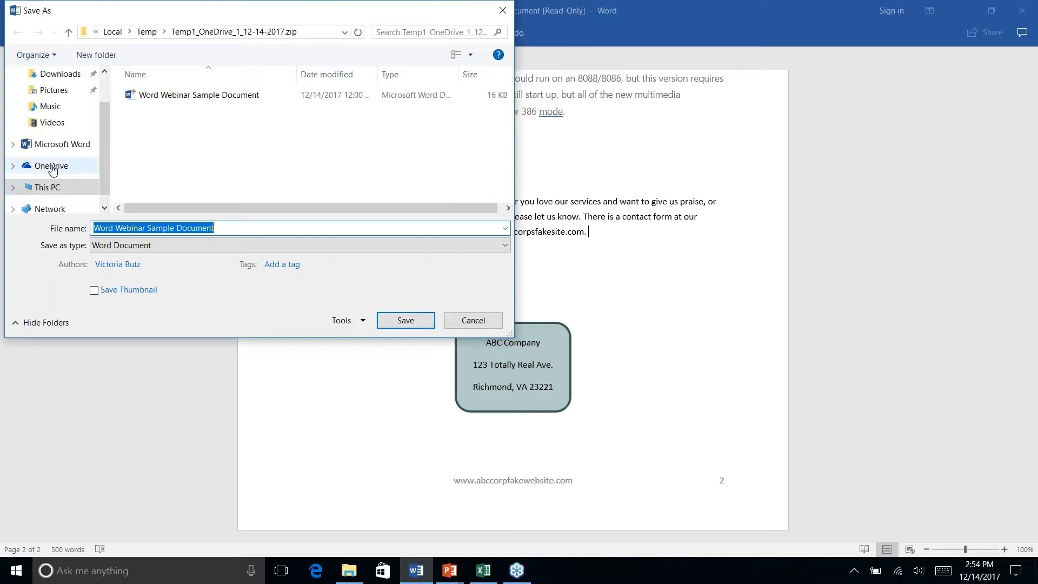
click(473, 320)
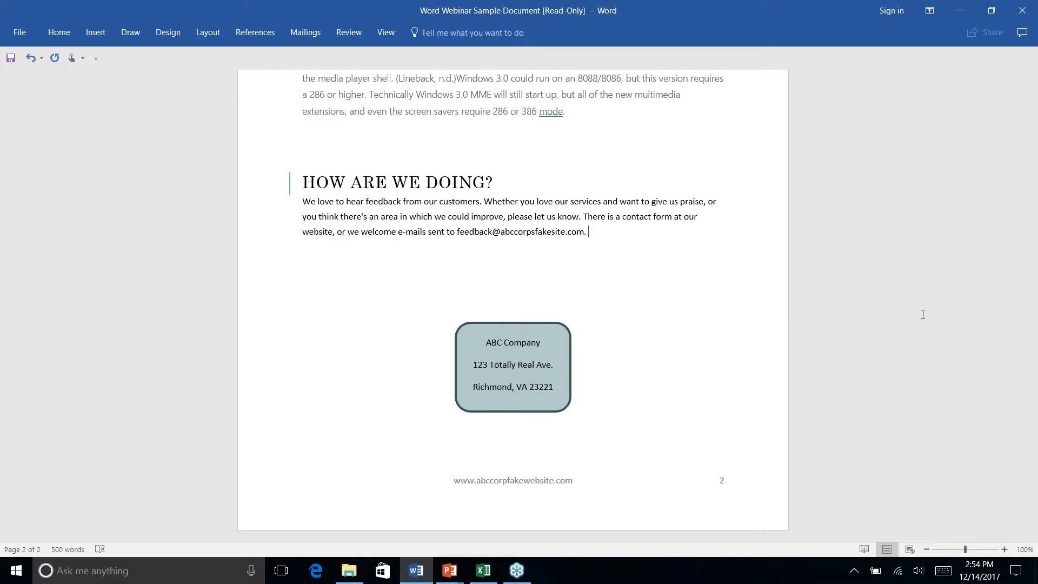
scroll(923, 315, up, 5)
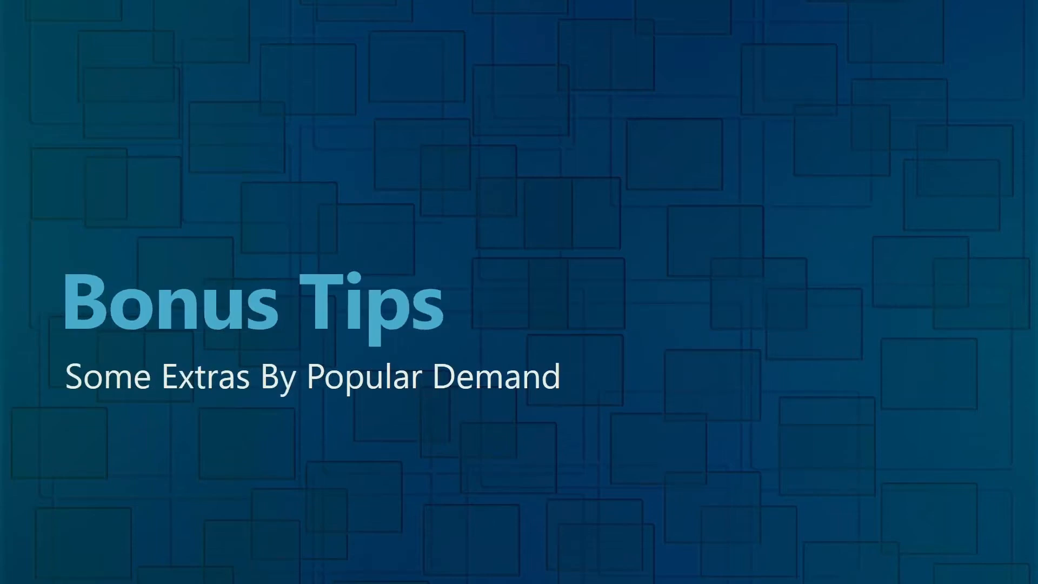
Step: Switch back to Word and examine how the newsletter's contents list and sections flow from page 1 onto page 2
key(alt+Tab)
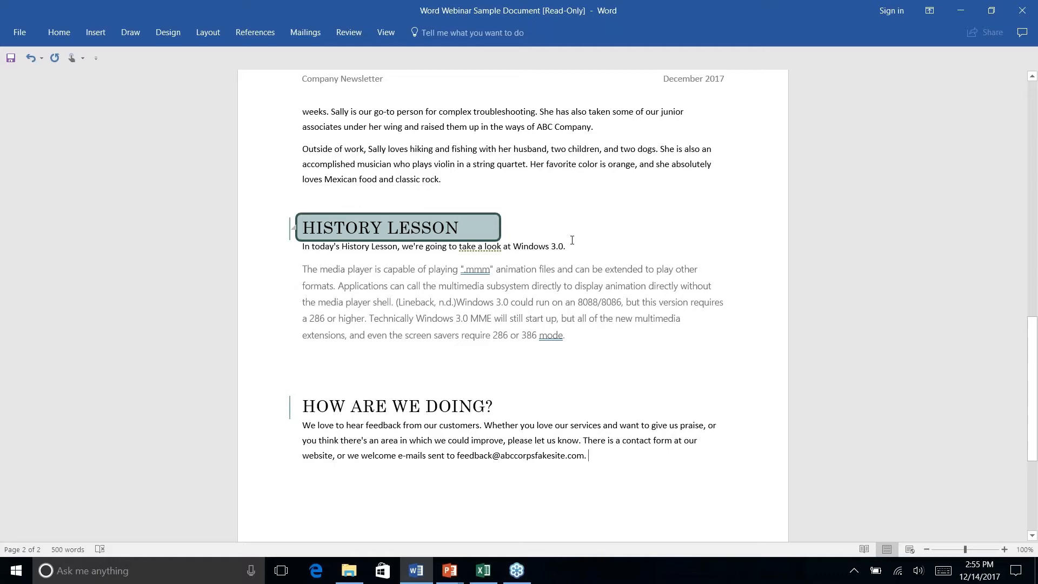
scroll(571, 239, up, 15)
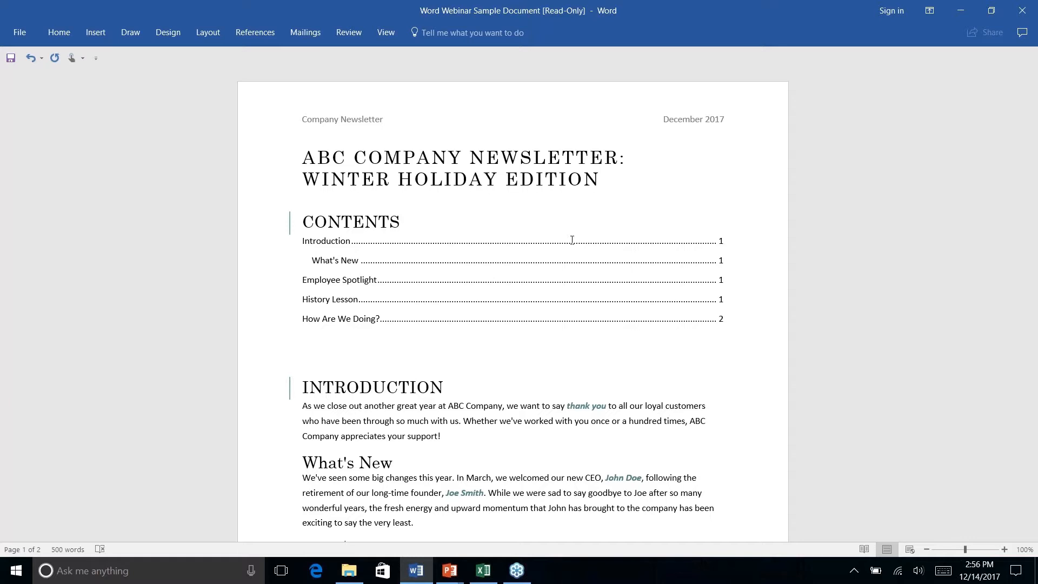
scroll(572, 240, down, 6)
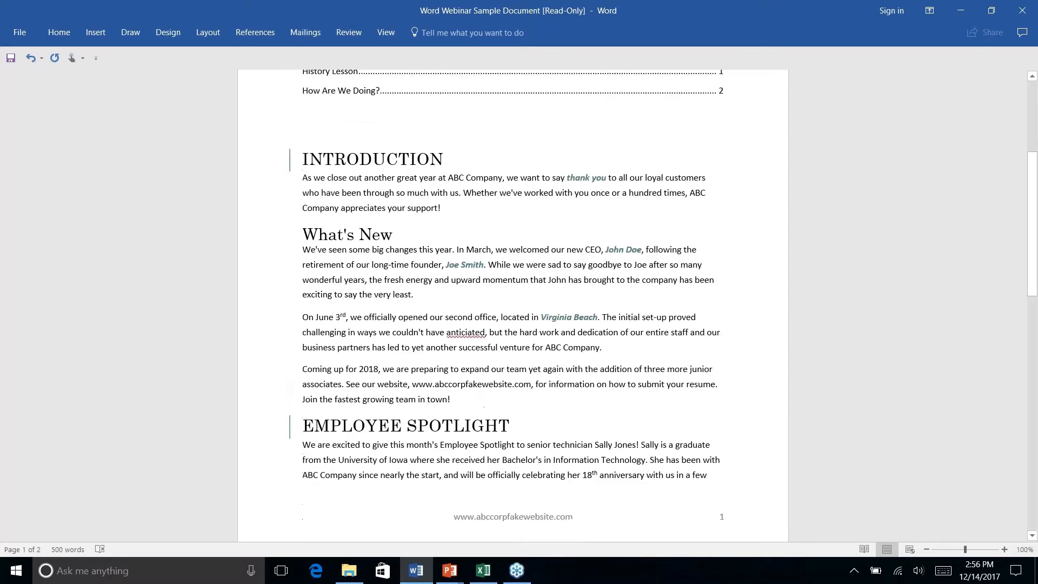
scroll(572, 240, up, 4)
scroll(513, 303, up, 2)
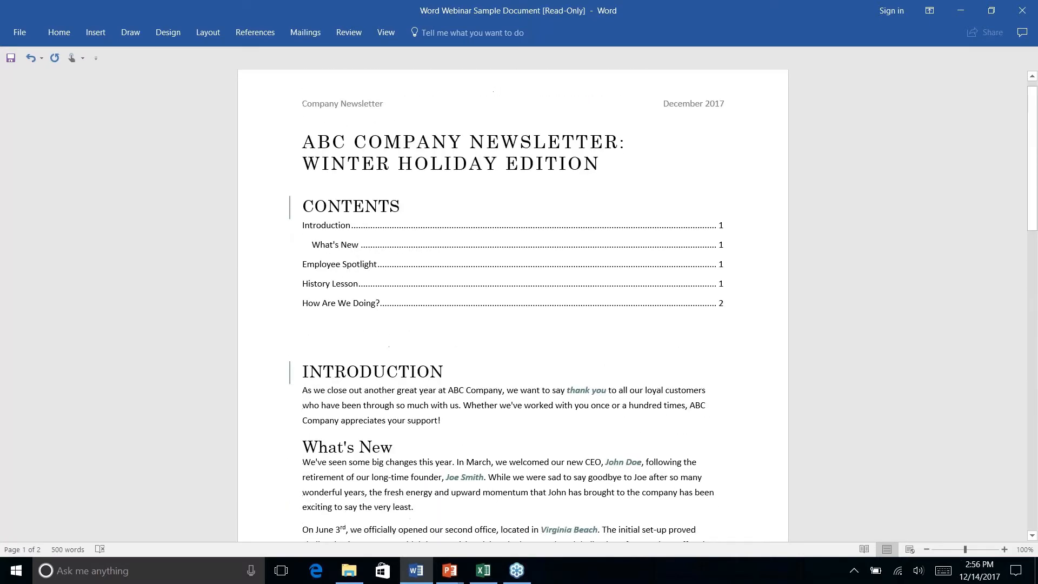
scroll(513, 302, down, 3)
scroll(512, 303, down, 4)
scroll(512, 306, down, 3)
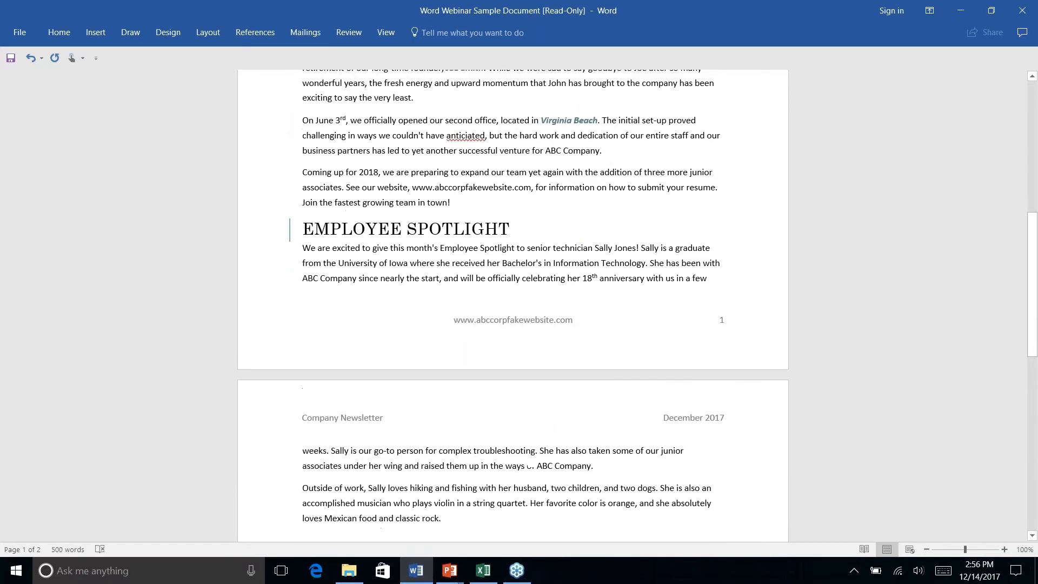
scroll(513, 306, up, 8)
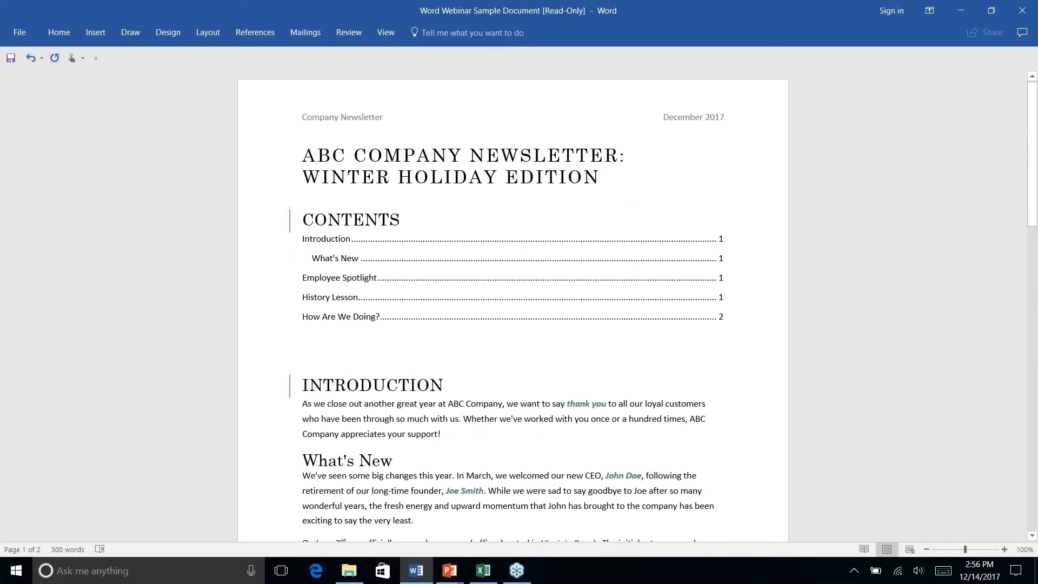
scroll(512, 306, down, 4)
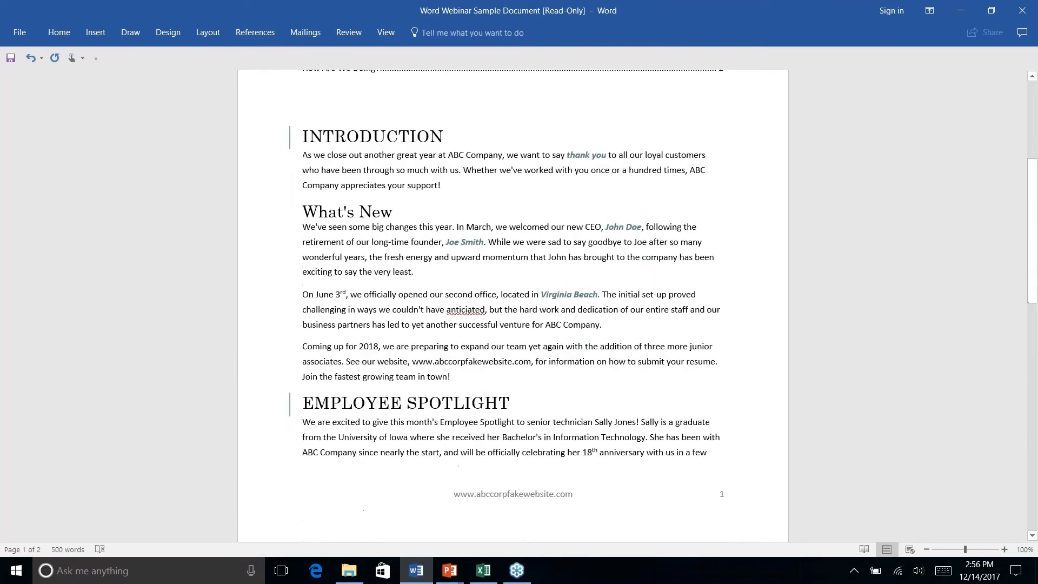
click(474, 375)
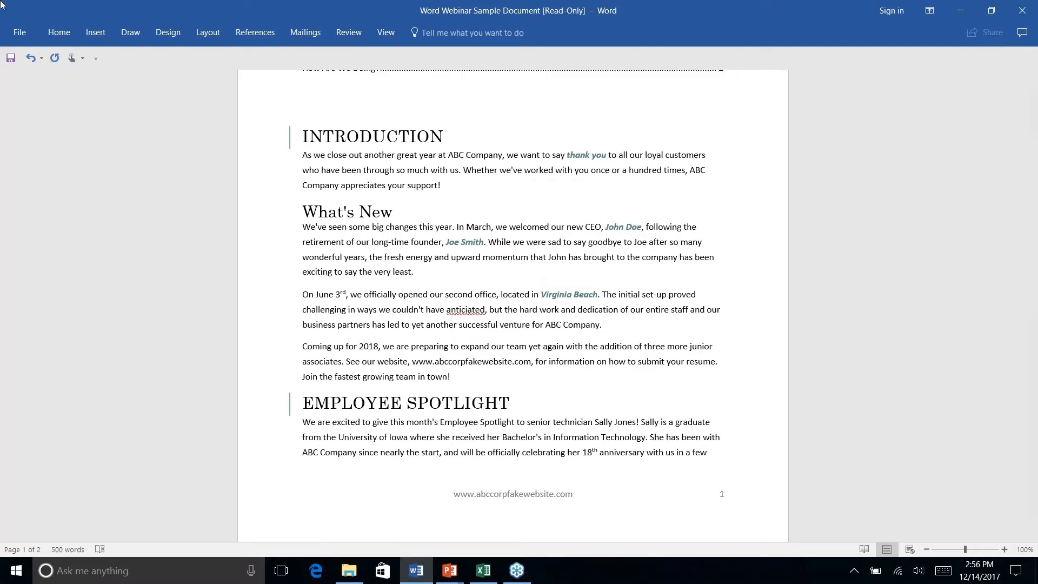
click(98, 32)
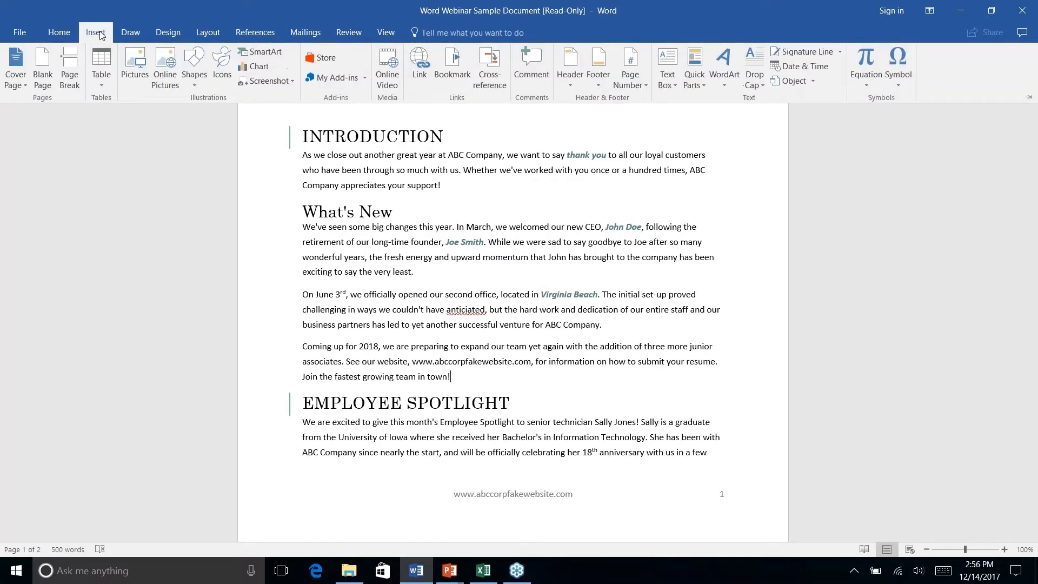
click(130, 33)
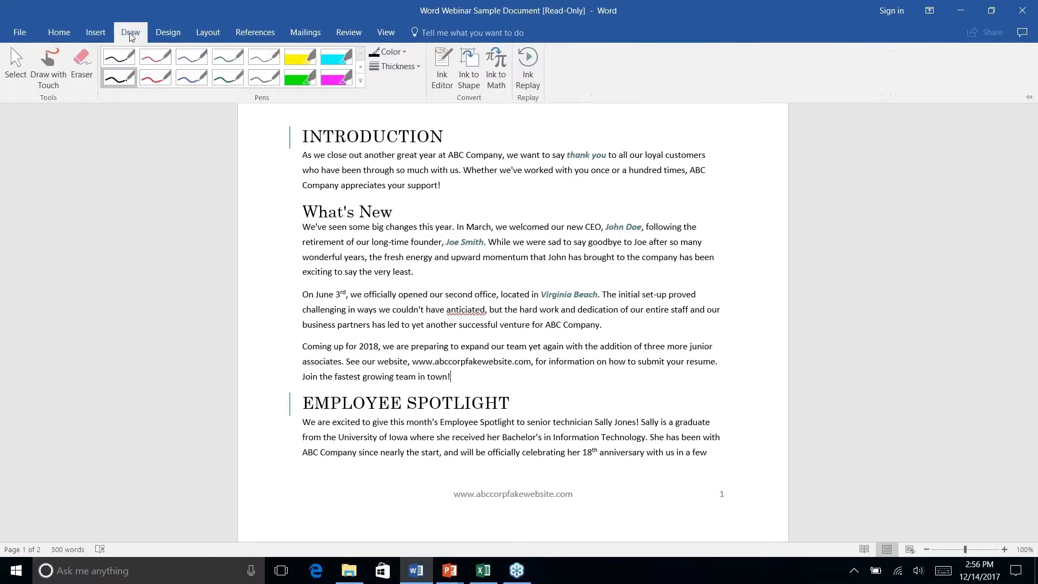
click(171, 34)
click(209, 35)
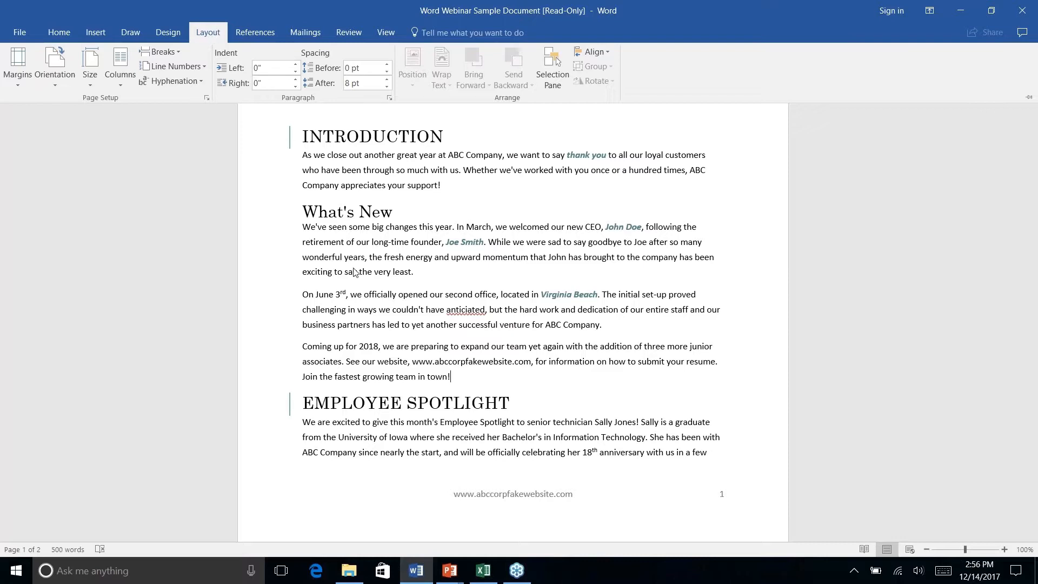
Step: Insert a Next Page section break after "Join the fastest growing team in town!" so that Employee Spotlight starts on a new page
click(471, 377)
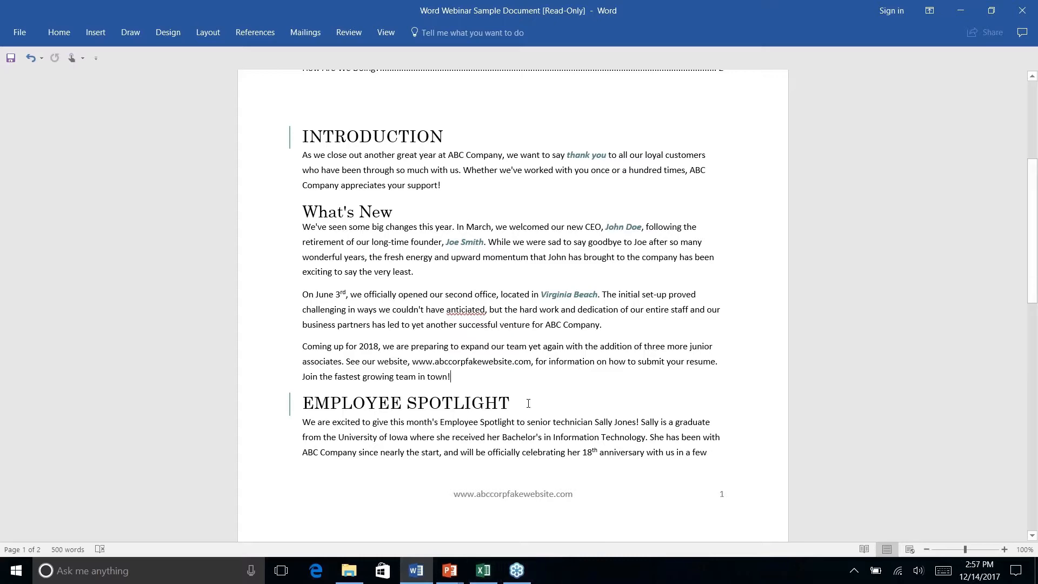
scroll(526, 403, up, 2)
scroll(526, 402, down, 4)
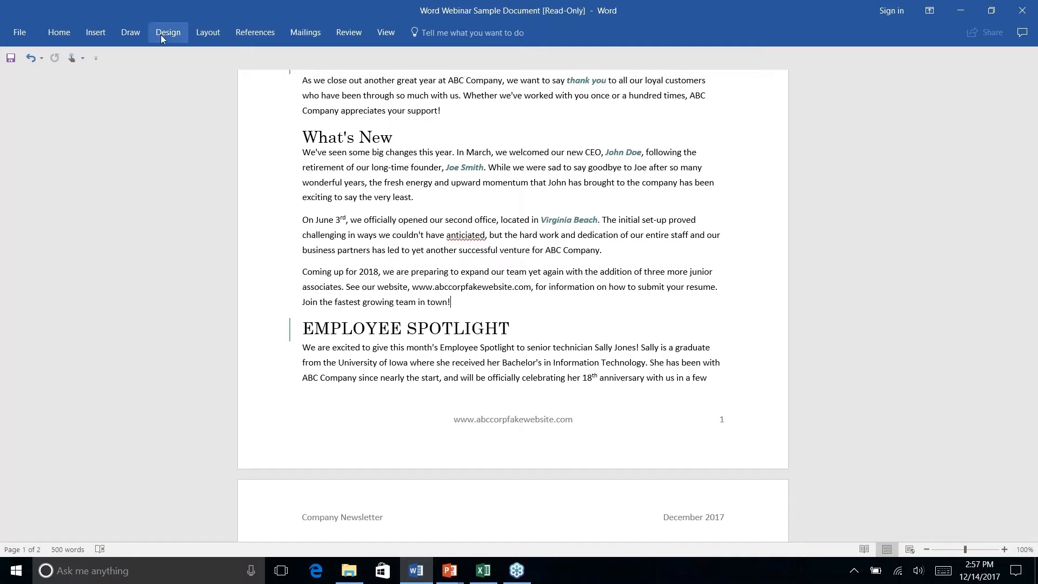
click(216, 35)
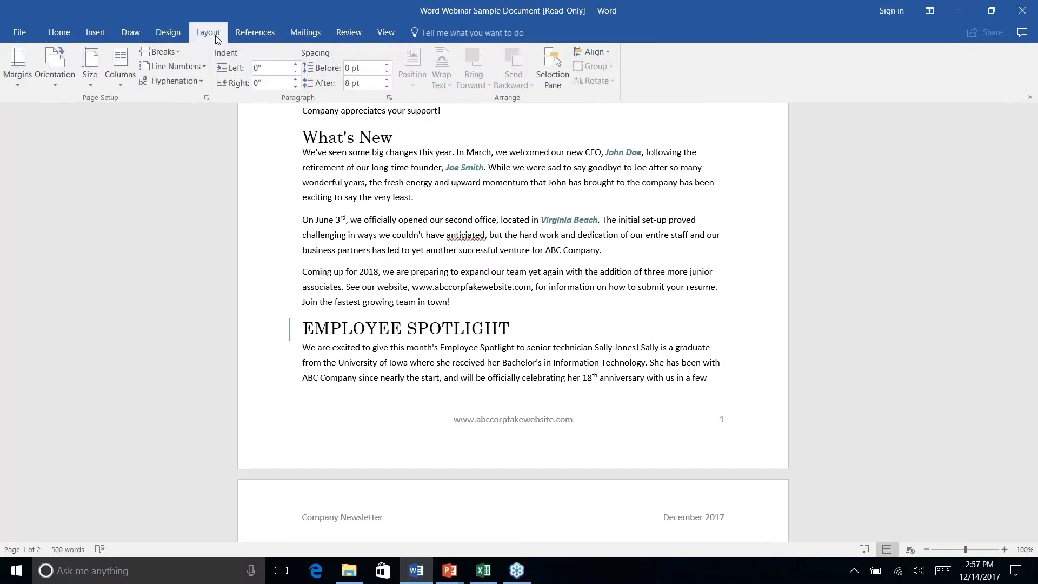
click(177, 51)
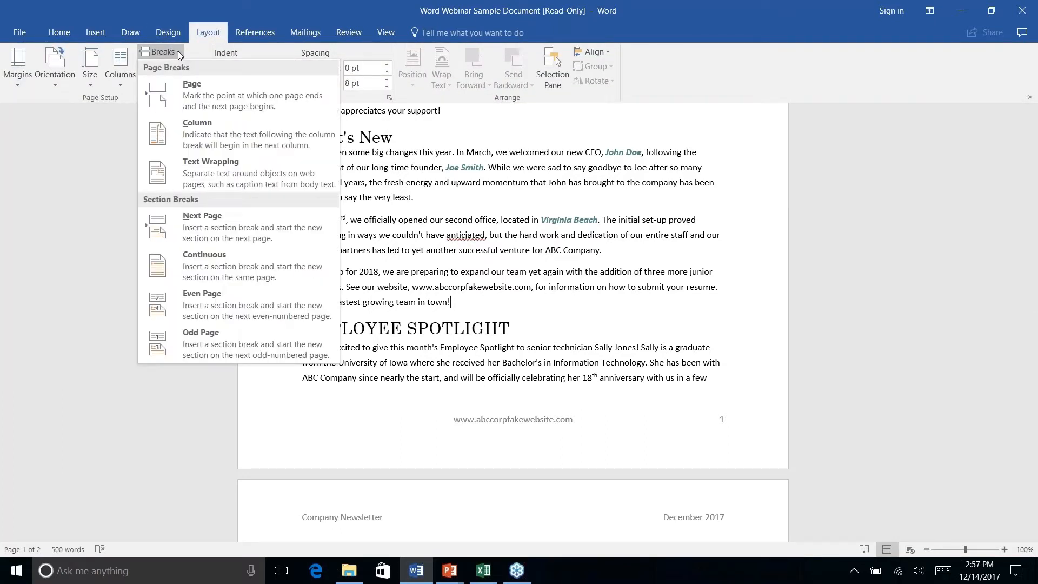
click(212, 226)
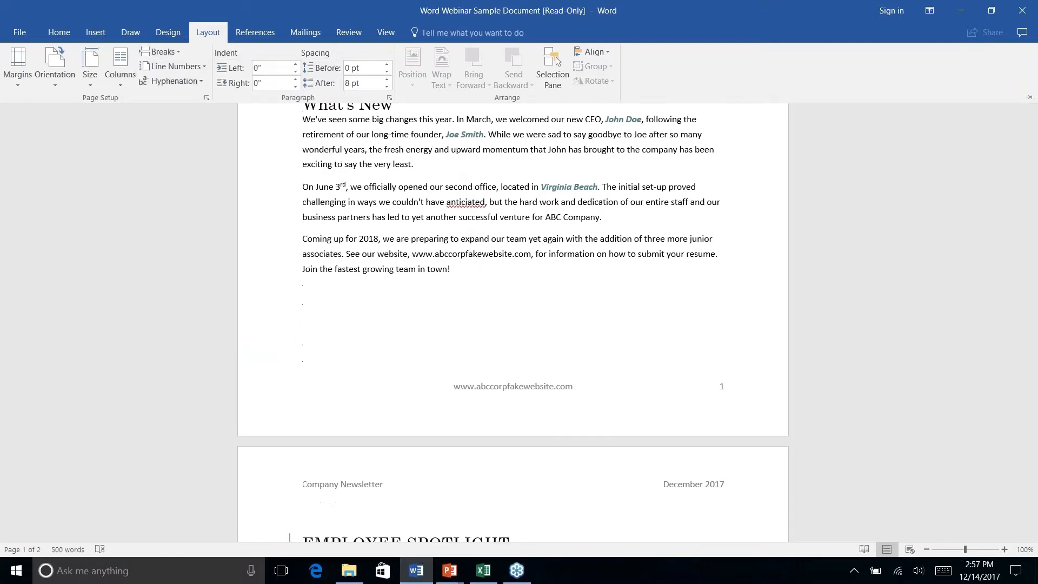
click(599, 381)
scroll(600, 381, up, 2)
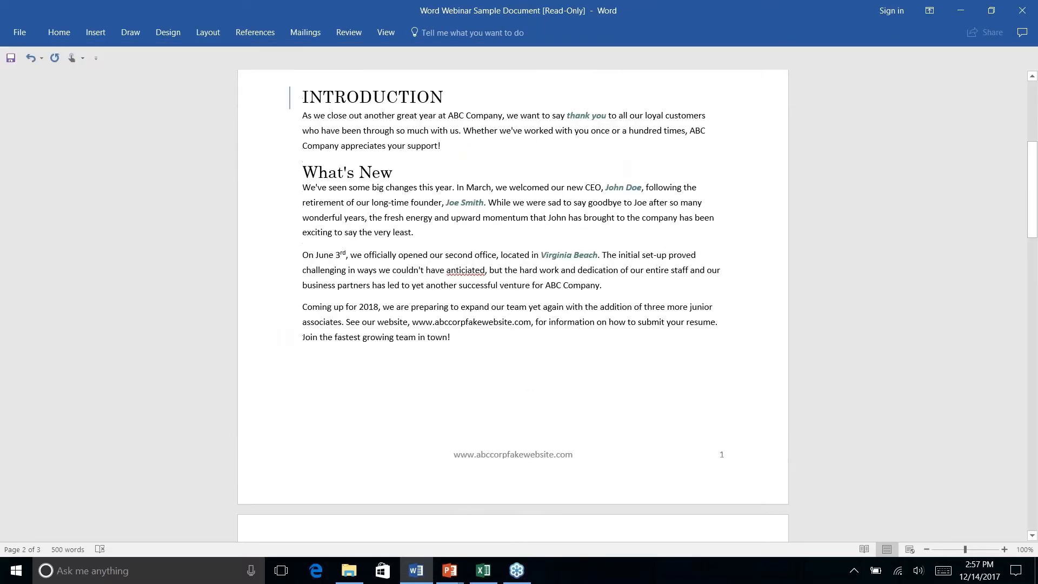
Step: Insert a Continuous section break after "loves Mexican food and classic rock." at the end of Employee Spotlight
scroll(599, 381, down, 10)
scroll(512, 303, down, 3)
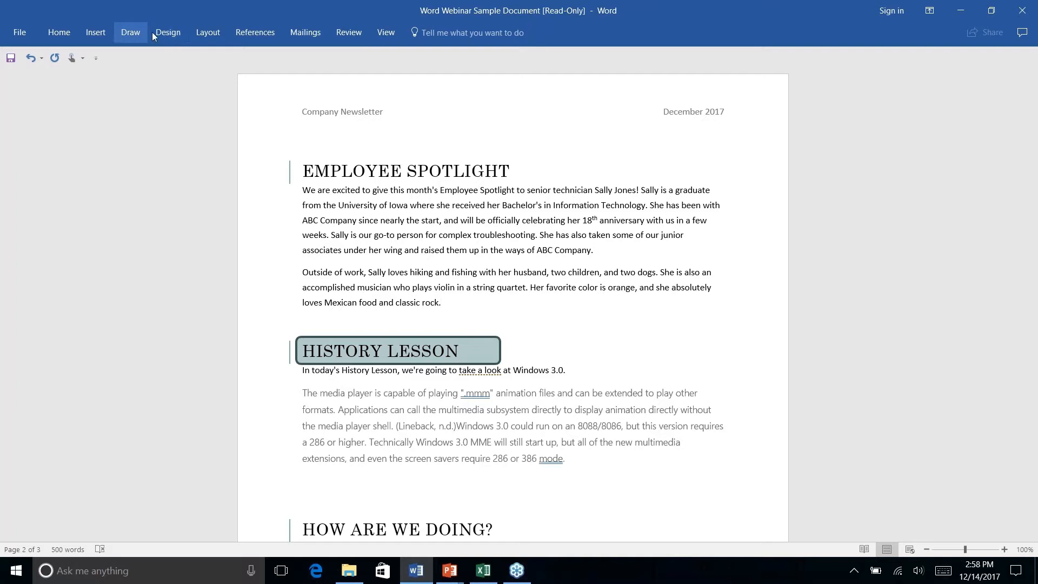
click(203, 33)
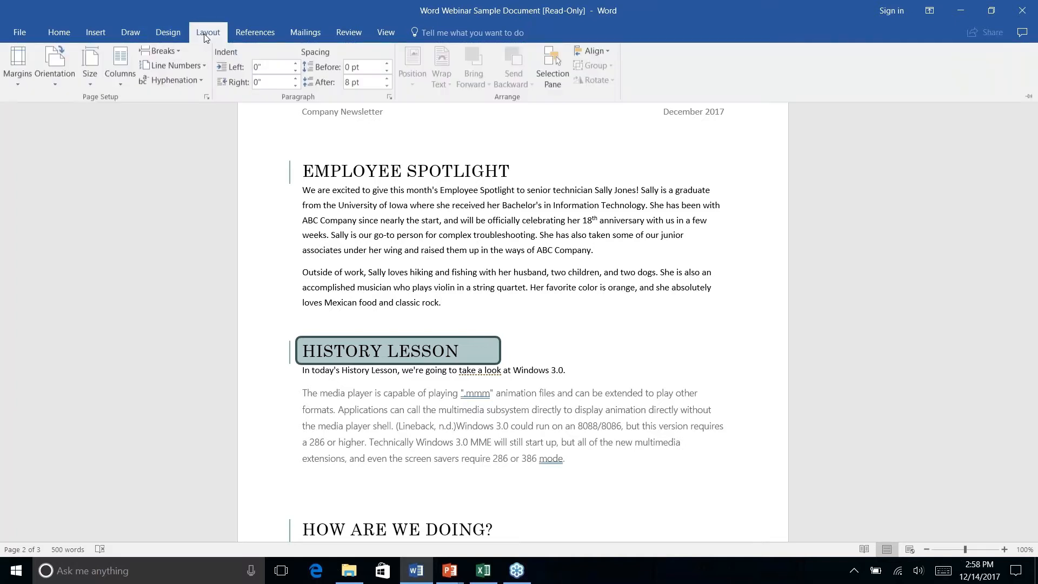
click(179, 51)
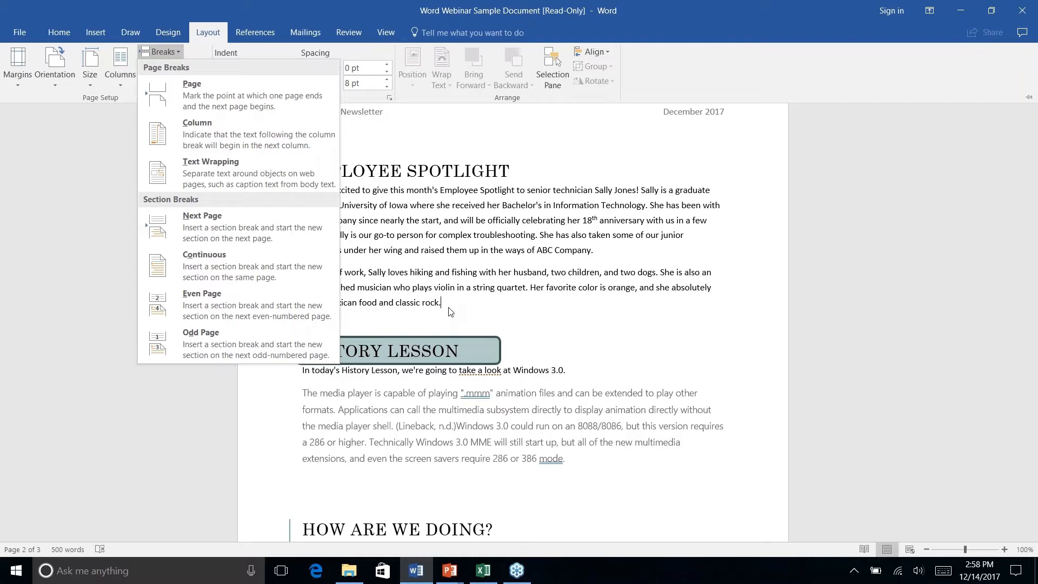
click(219, 268)
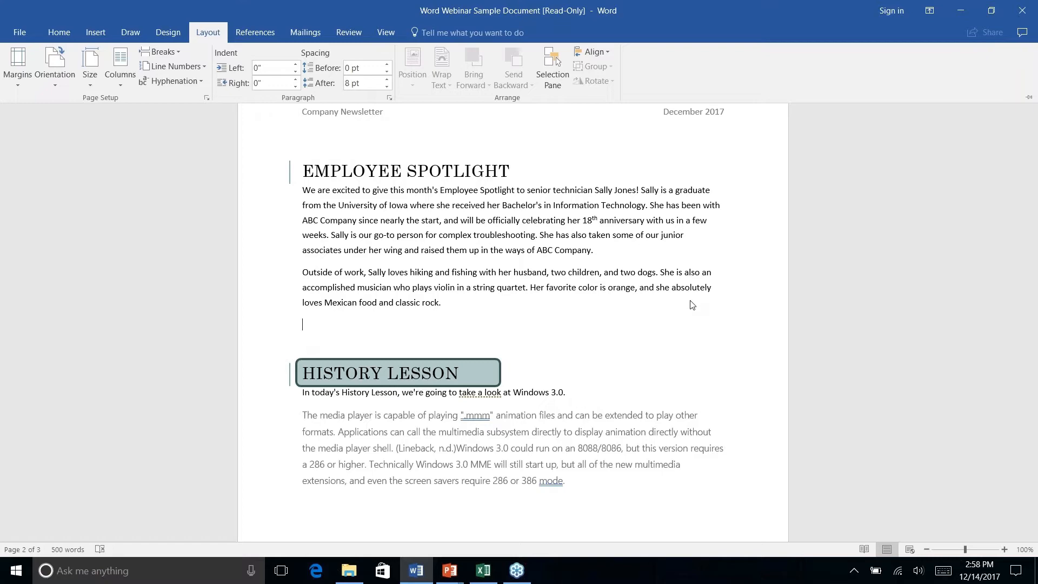
scroll(693, 304, down, 4)
scroll(692, 305, up, 8)
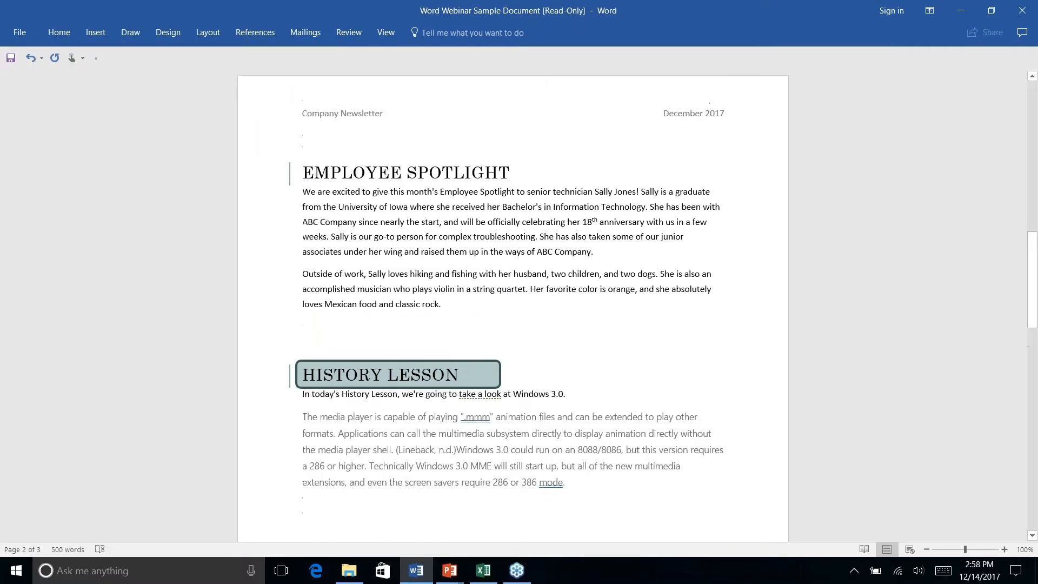
Step: Try a two-column layout on the whole Employee Spotlight section, heading included, and undo it
scroll(326, 202, down, 1)
right_click(383, 283)
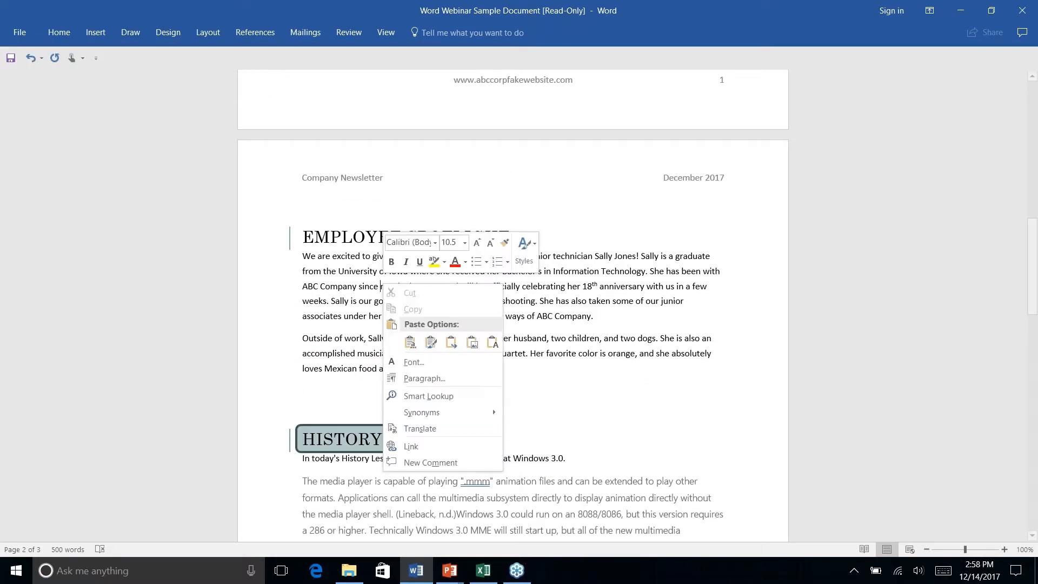
key(Escape)
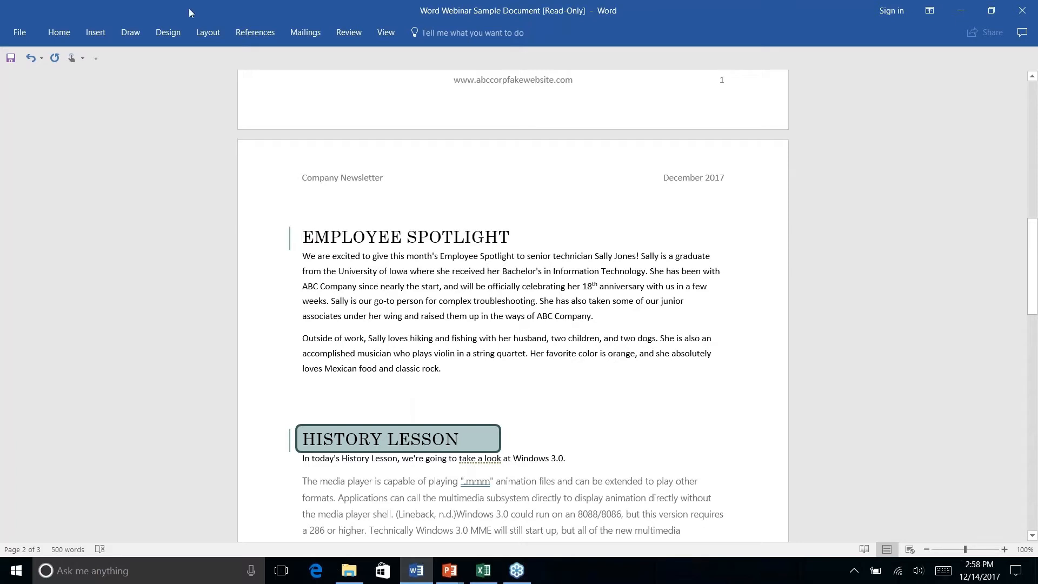
click(212, 35)
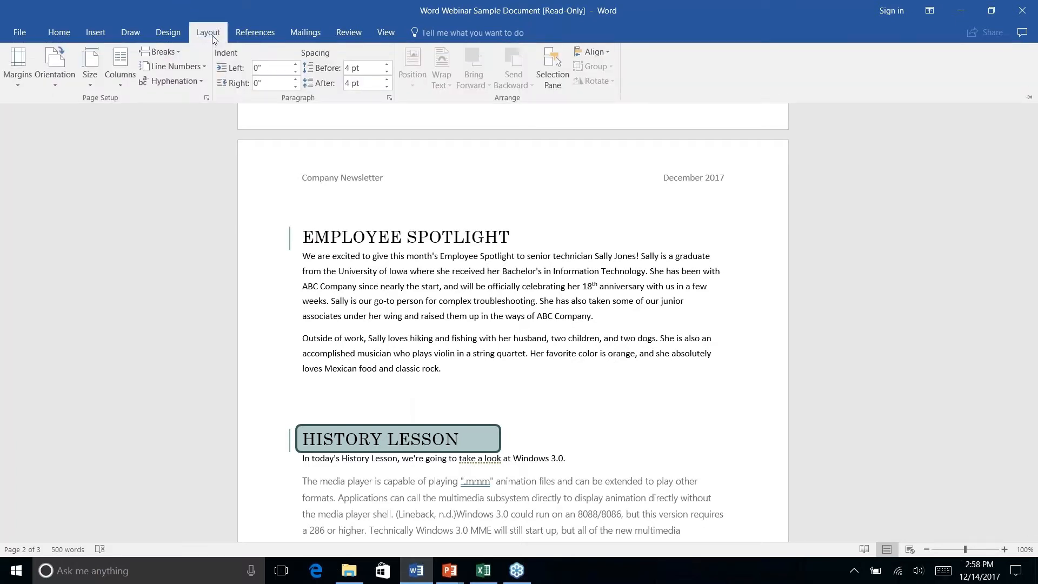
click(120, 87)
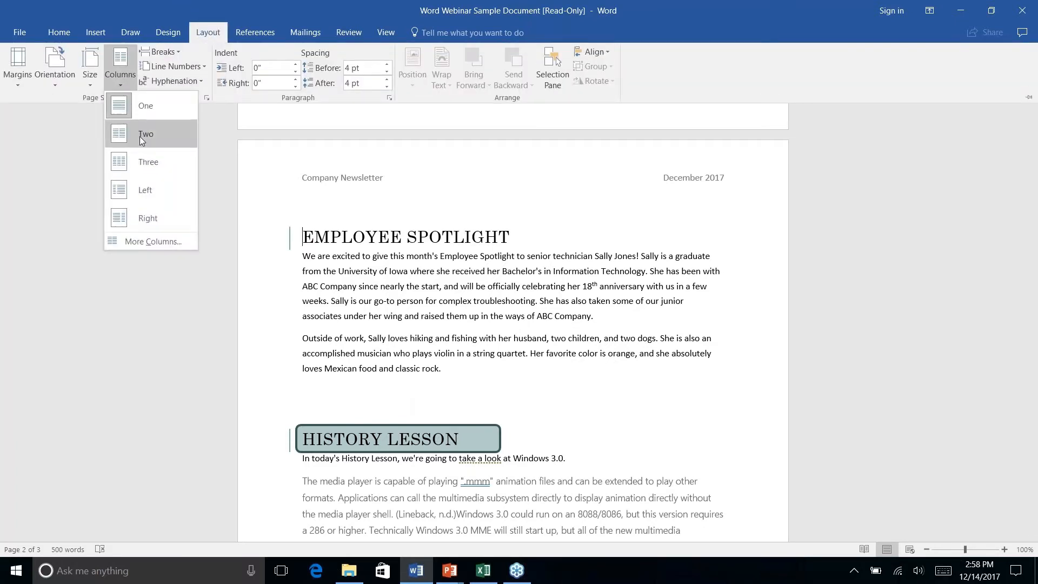
click(140, 136)
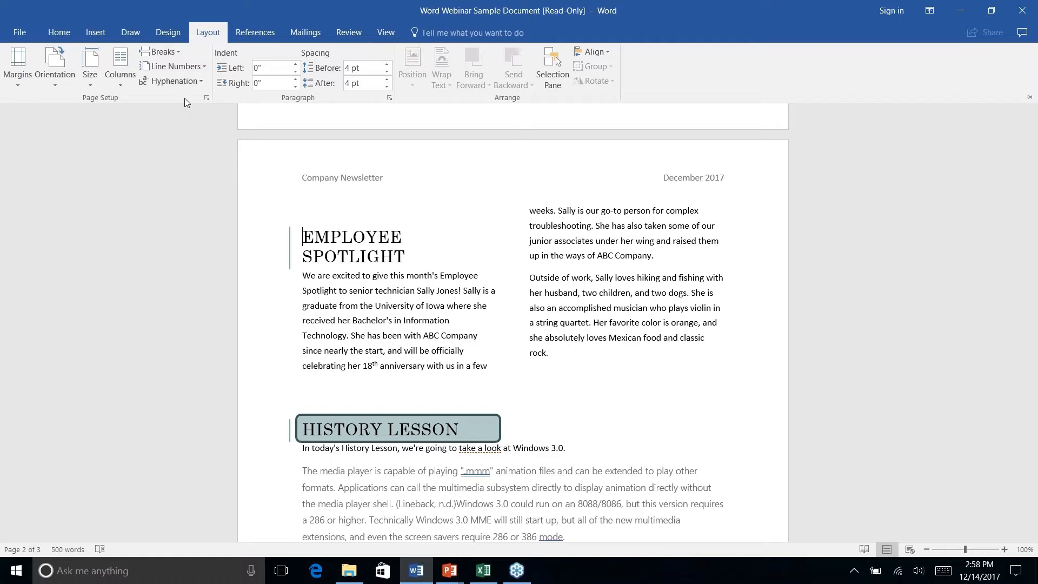
key(ctrl+z)
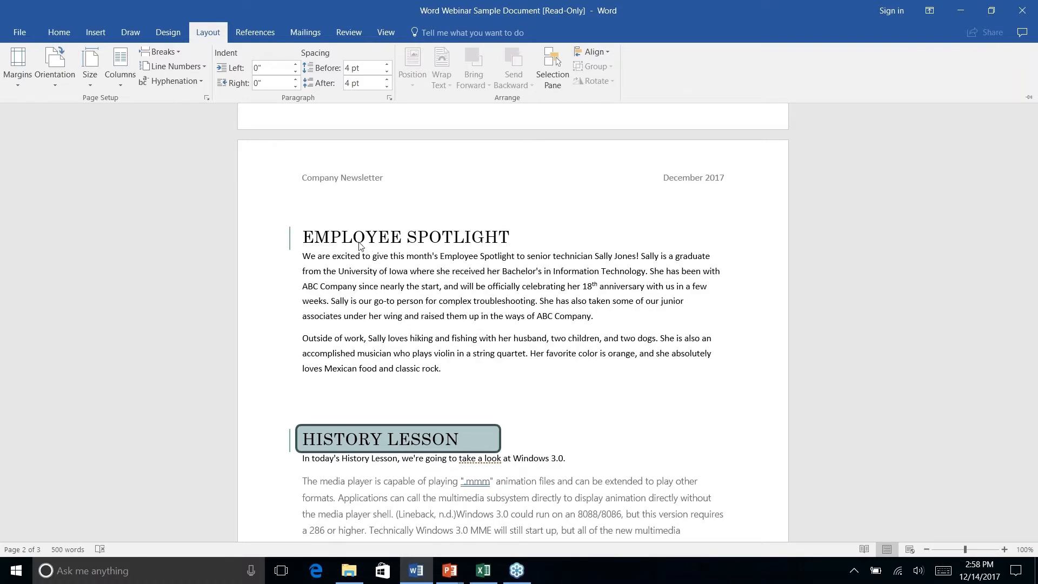
key(ctrl+F1)
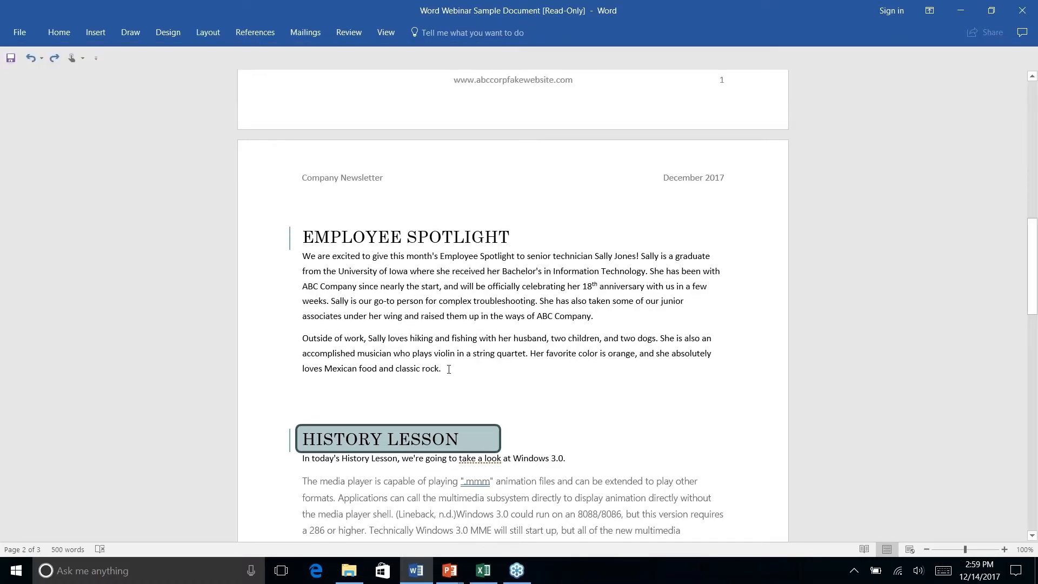
Step: Arrange only the two Employee Spotlight body paragraphs in two columns, leaving out the heading
drag(446, 369, 303, 258)
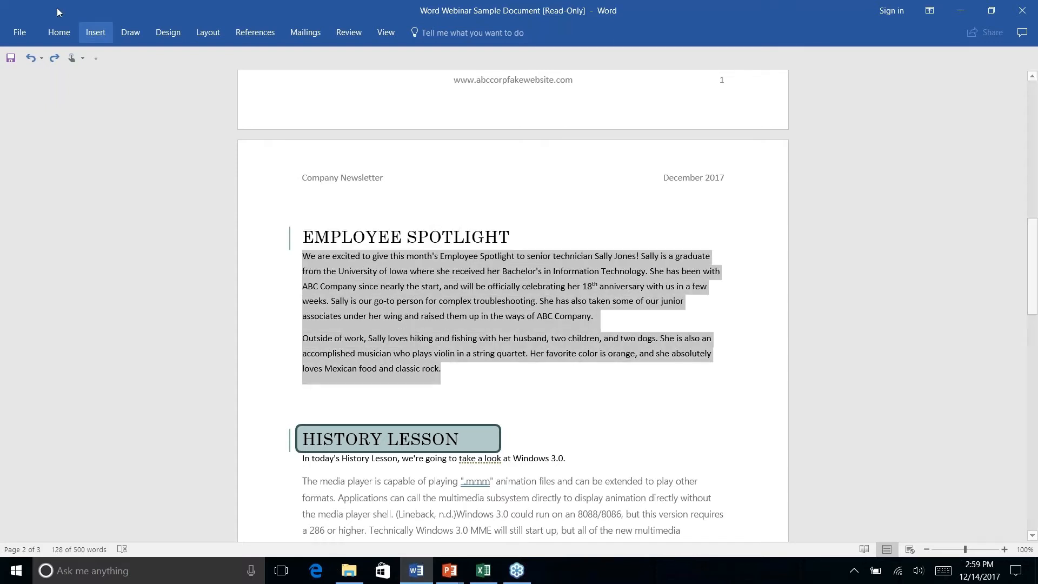
click(208, 34)
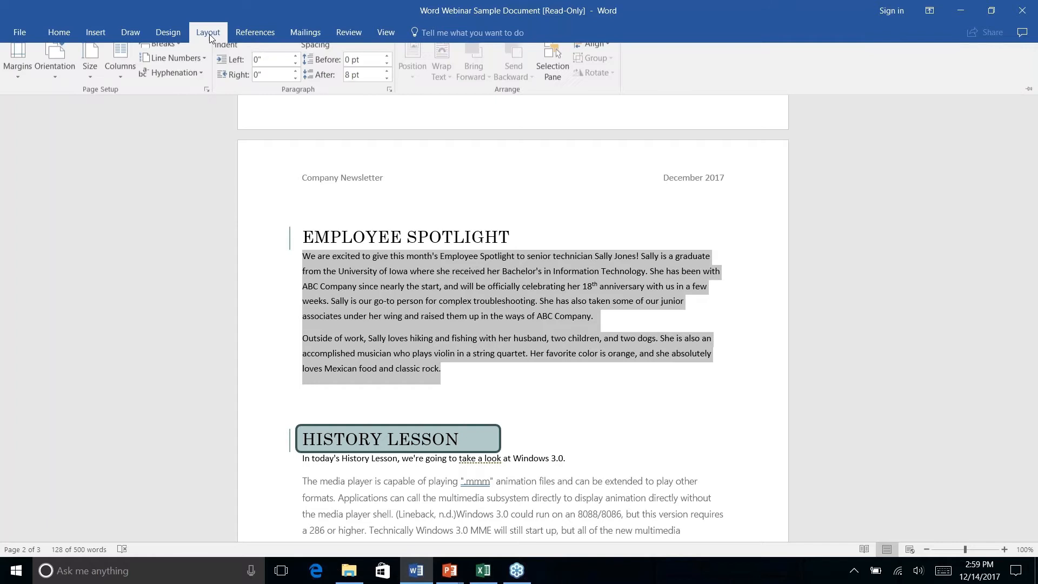
click(123, 86)
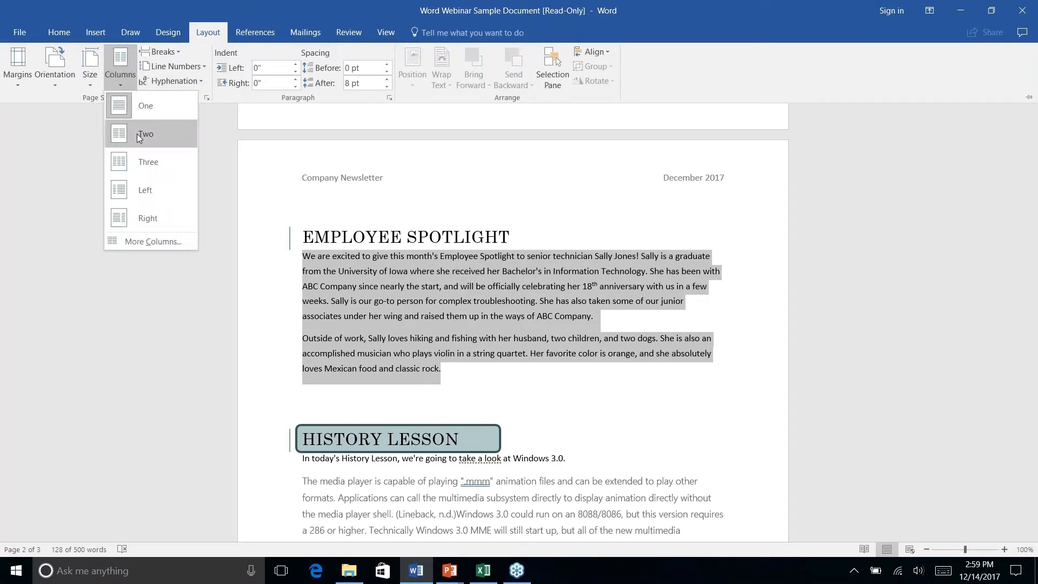
click(137, 134)
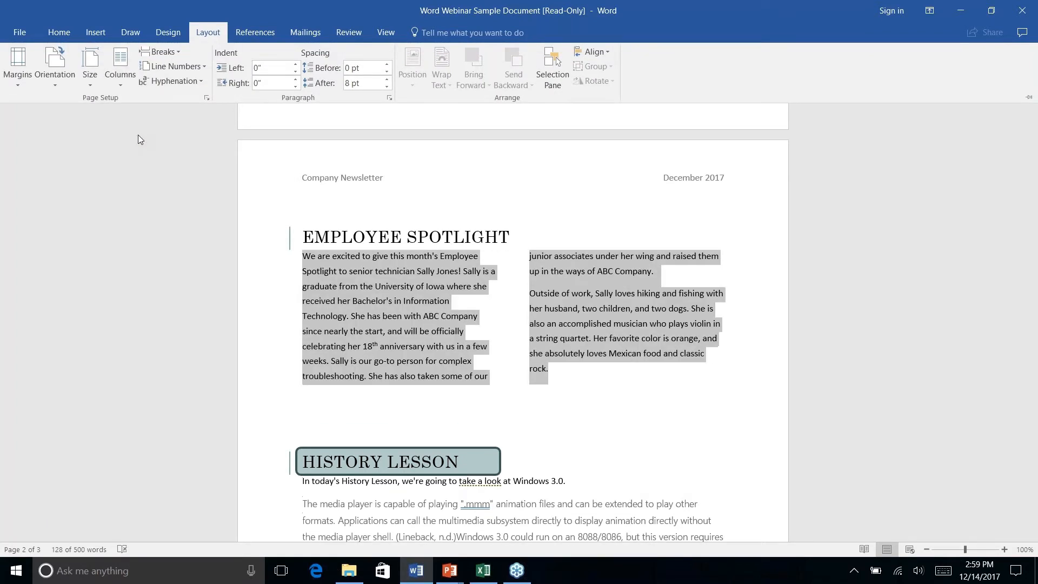
click(551, 377)
click(591, 344)
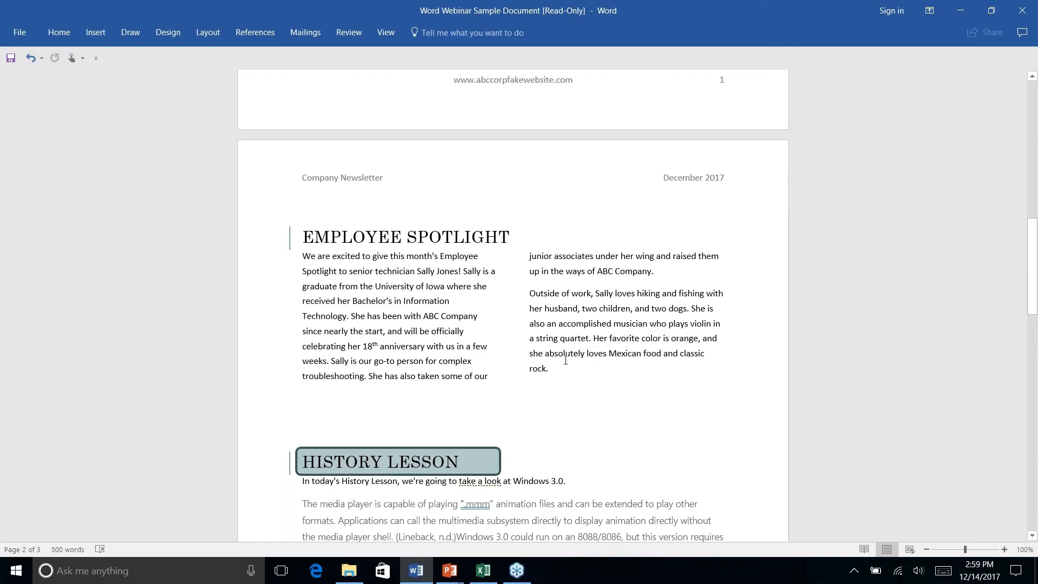
Step: Move the rounded rectangle from the end of page 2 onto page 3, behind the ABC Company address lines
scroll(565, 360, down, 8)
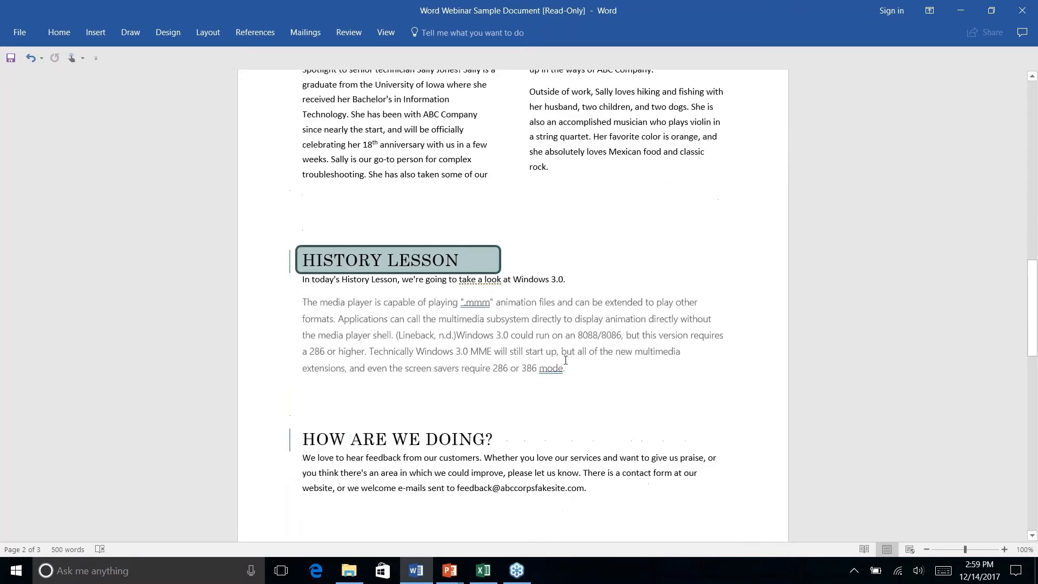
scroll(490, 359, down, 4)
scroll(491, 358, up, 5)
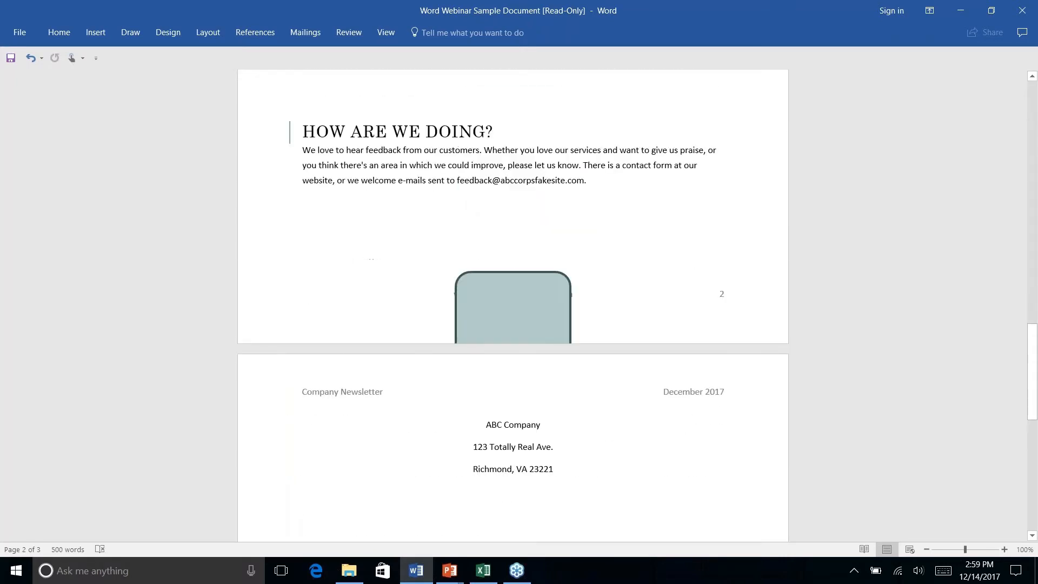
click(490, 359)
mouse_move(491, 357)
mouse_down()
mouse_move(547, 387)
mouse_move(526, 524)
mouse_move(544, 523)
mouse_up()
scroll(544, 519, down, 6)
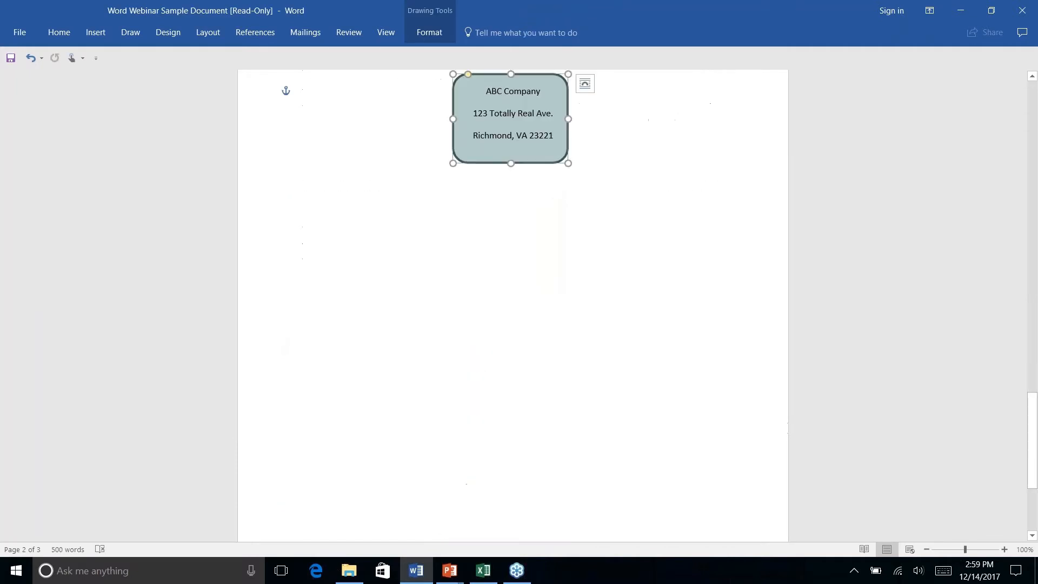
scroll(558, 483, down, 5)
scroll(556, 484, up, 12)
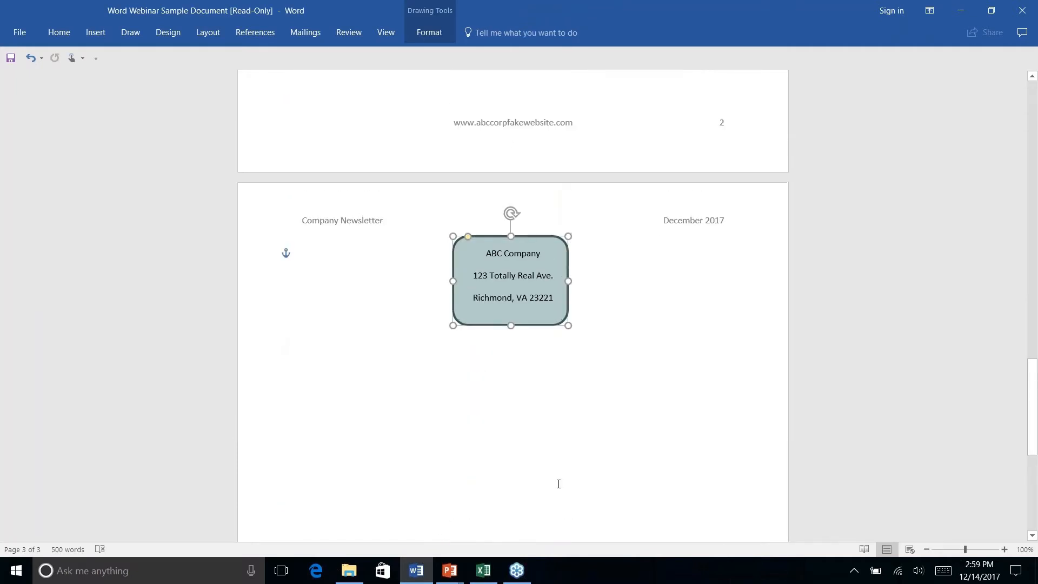
Step: Nudge the rounded rectangle on page 3 slightly so it is centred around the company address lines
scroll(553, 450, down, 3)
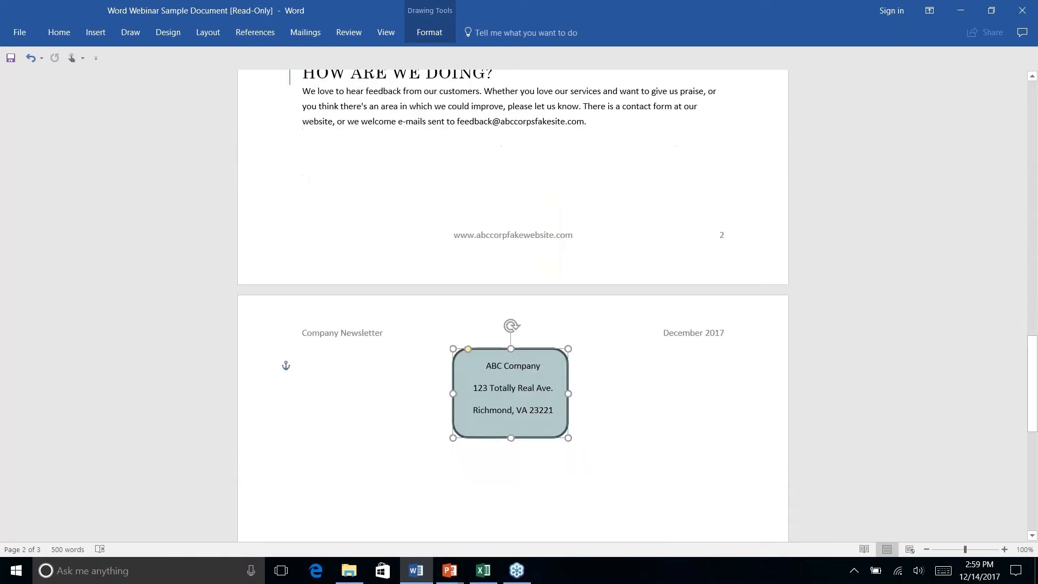
click(626, 376)
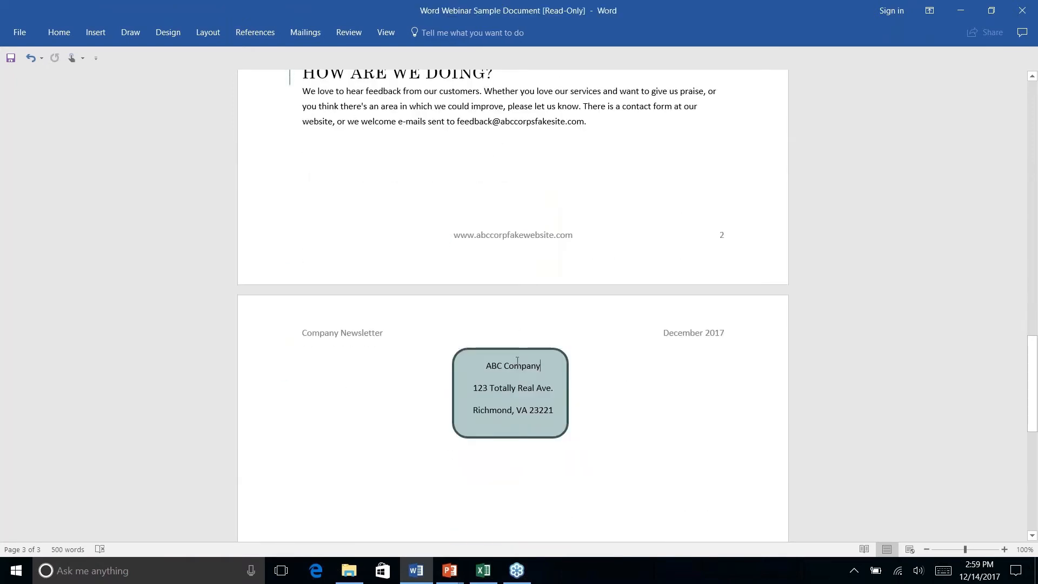
drag(560, 355, 563, 353)
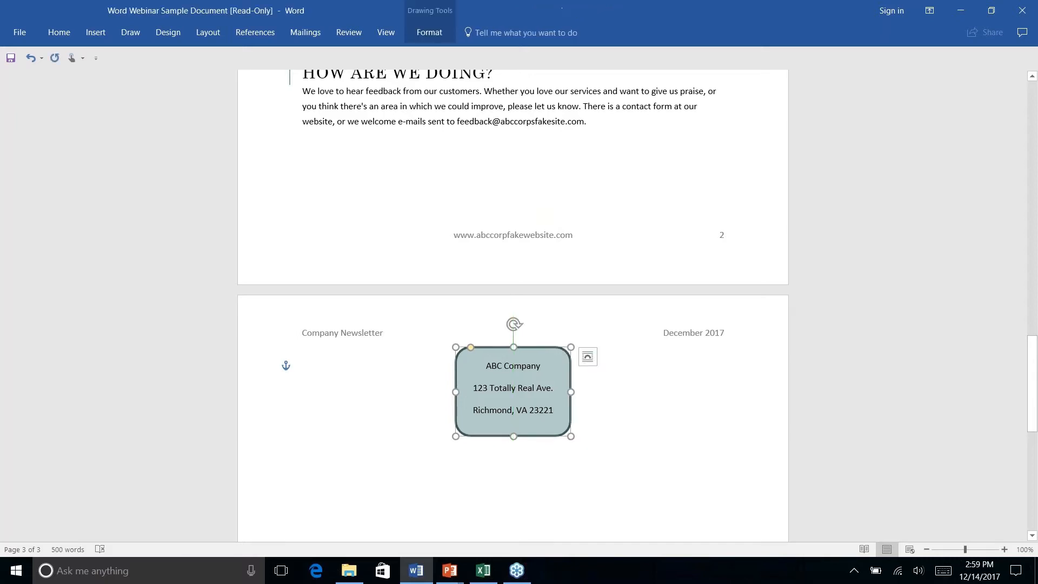
click(450, 334)
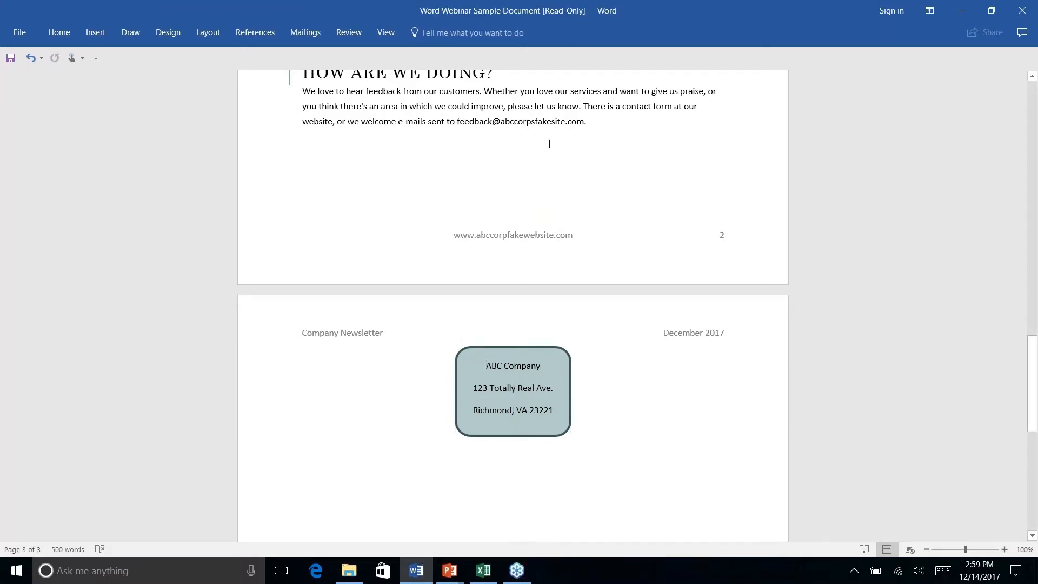
Step: Insert a page break after the feedback e-mail address that ends the "How Are We Doing?" paragraph
click(606, 129)
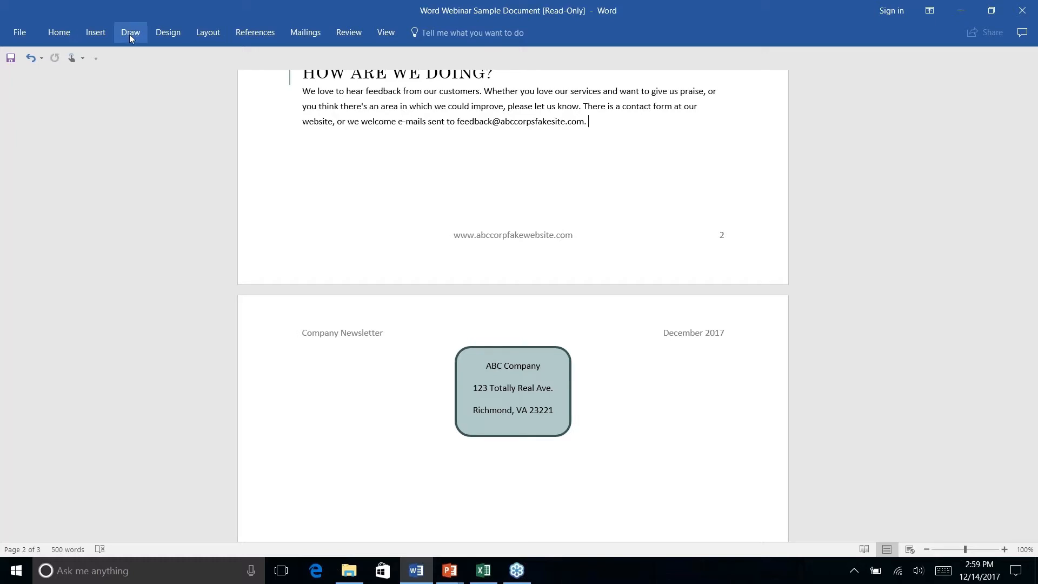
click(96, 32)
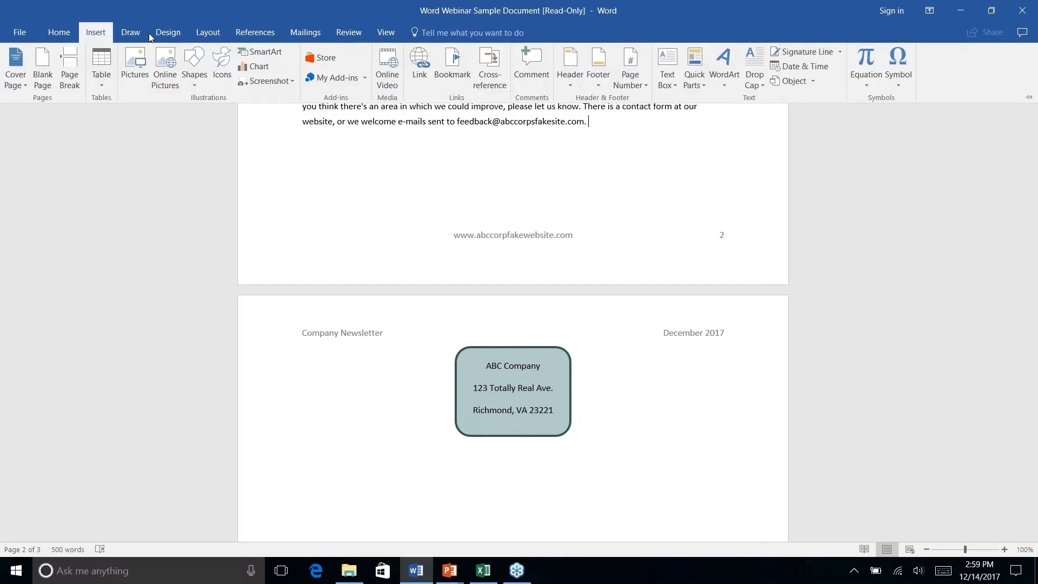
click(211, 32)
click(178, 53)
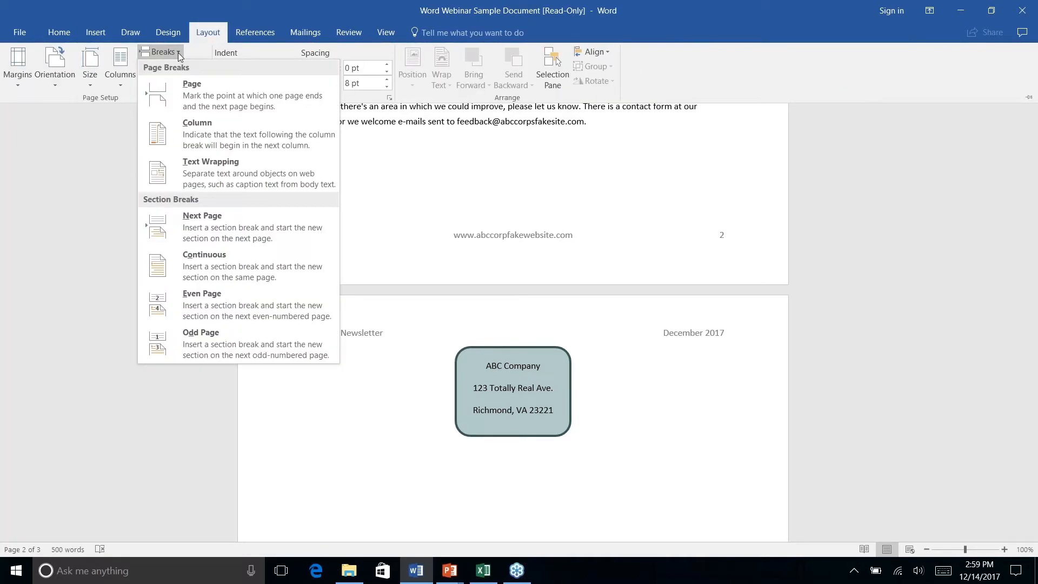
click(196, 102)
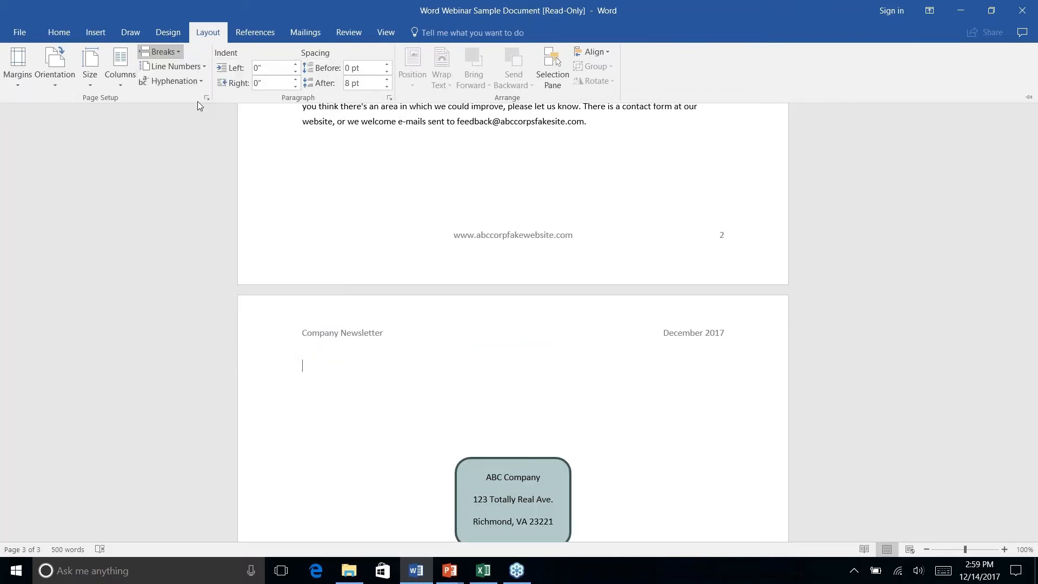
scroll(639, 403, up, 3)
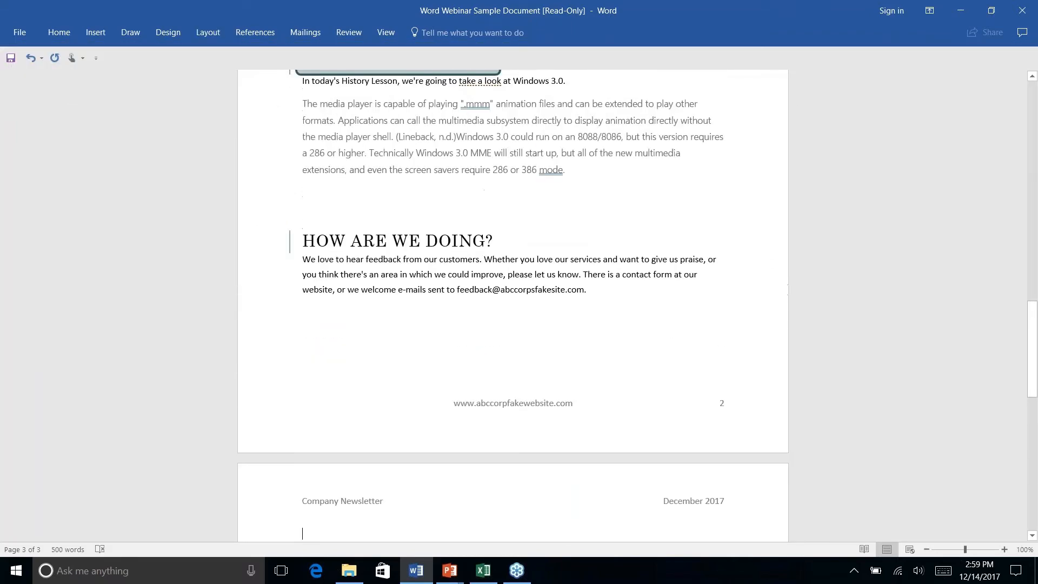
scroll(513, 303, up, 4)
scroll(513, 302, down, 12)
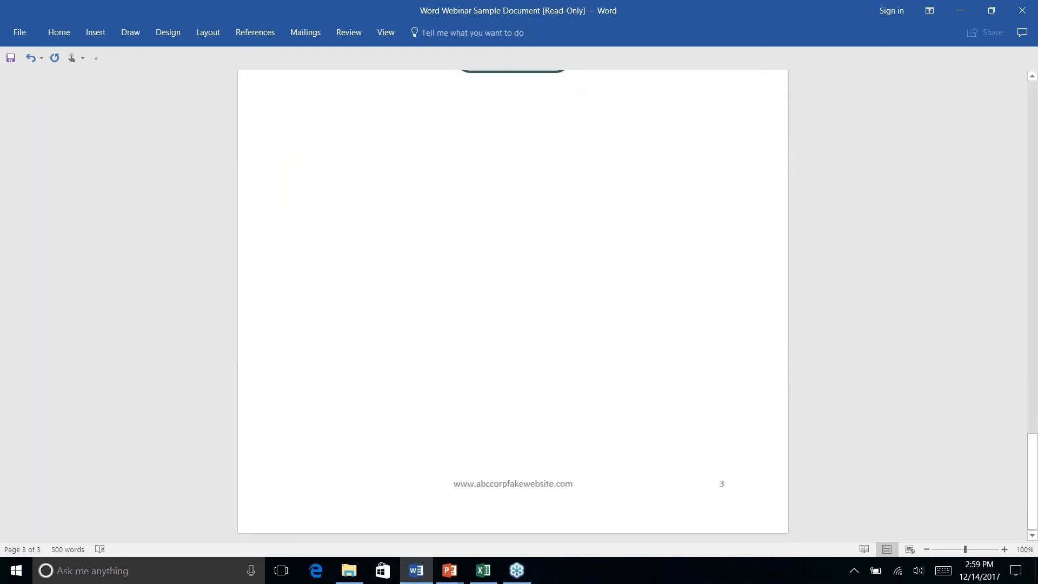
scroll(512, 302, up, 9)
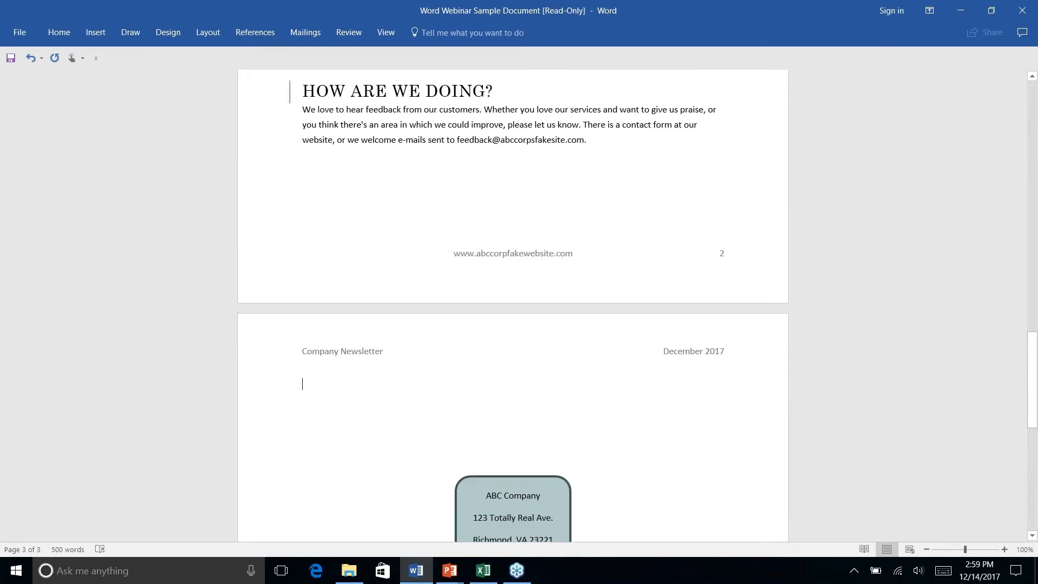
Step: Add a "Name:" line followed by a row of underscores at the start of page 3
scroll(513, 302, up, 15)
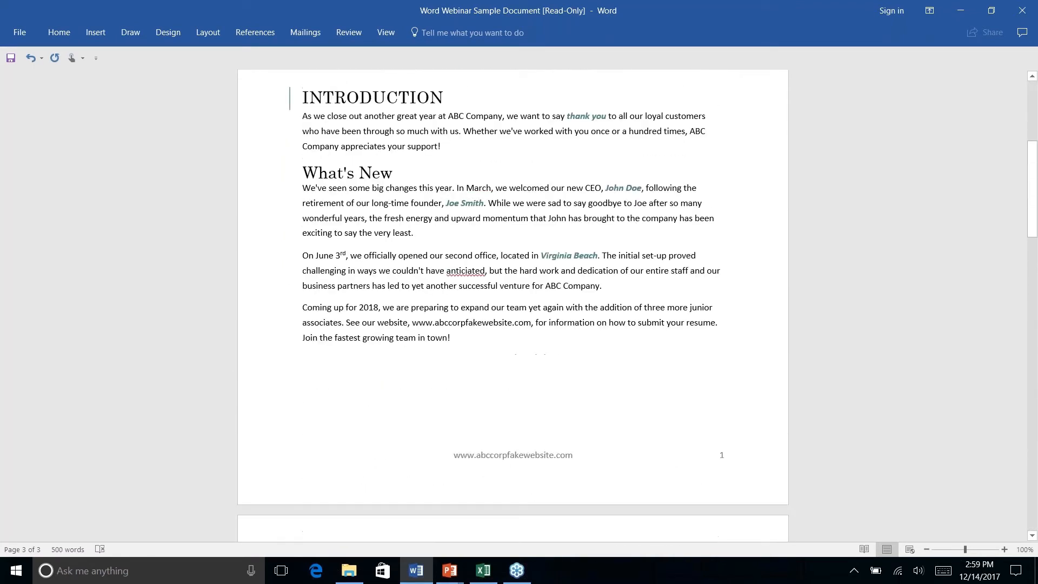
scroll(512, 303, down, 15)
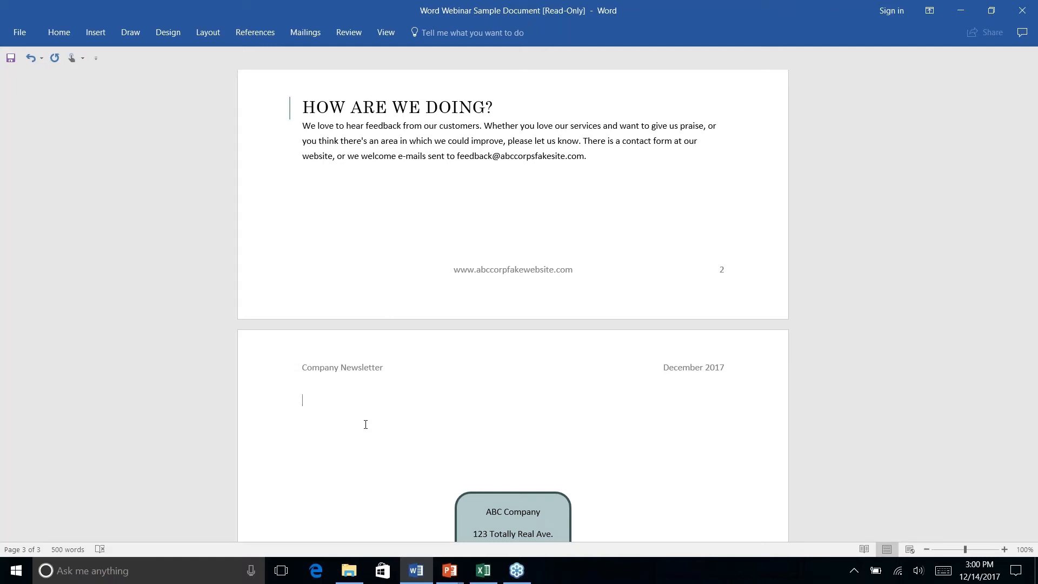
text(Name: _____________________)
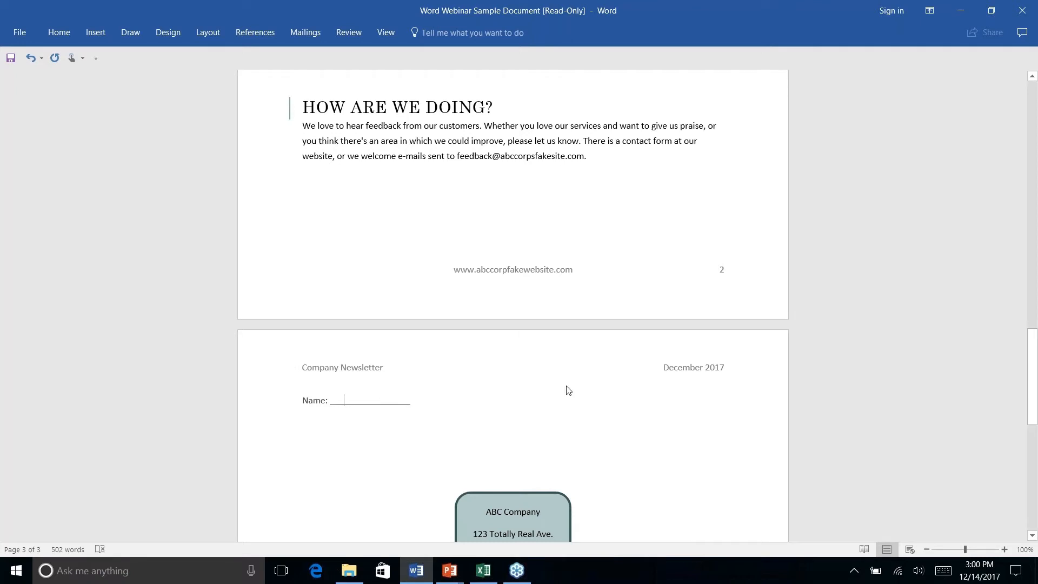
Step: Try entering sample text inside the row of underscores after "Name:" on page 3, and remove it again
text(M Name)
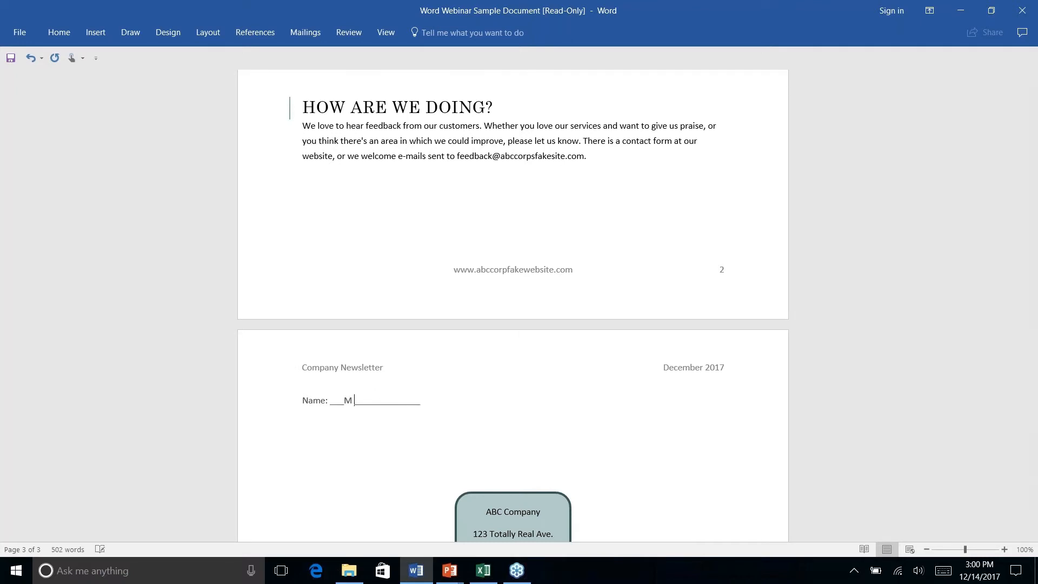
key(BackSpace)
key(BackSpace)
key(BackSpace)
key(BackSpace)
key(BackSpace)
key(BackSpace)
Step: Delete the whole row of underscores after "Name:" on page 3
click(428, 402)
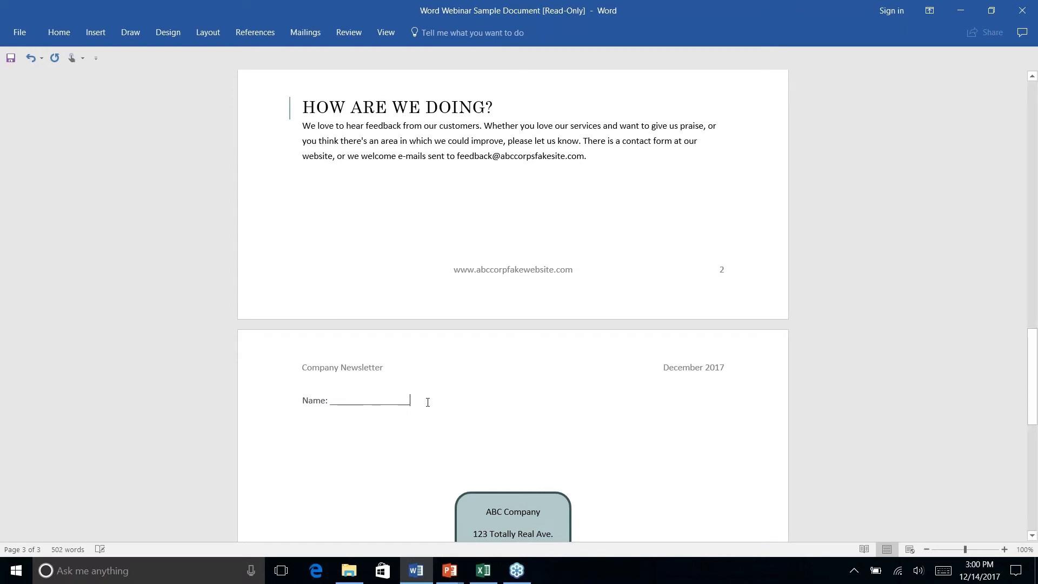
key(BackSpace)
key(BackSpace)
key(BackSpace)
key(BackSpace)
key(BackSpace)
key(BackSpace)
key(BackSpace)
key(BackSpace)
key(BackSpace)
key(BackSpace)
key(BackSpace)
key(BackSpace)
key(BackSpace)
key(BackSpace)
key(BackSpace)
key(BackSpace)
key(BackSpace)
key(BackSpace)
key(BackSpace)
key(BackSpace)
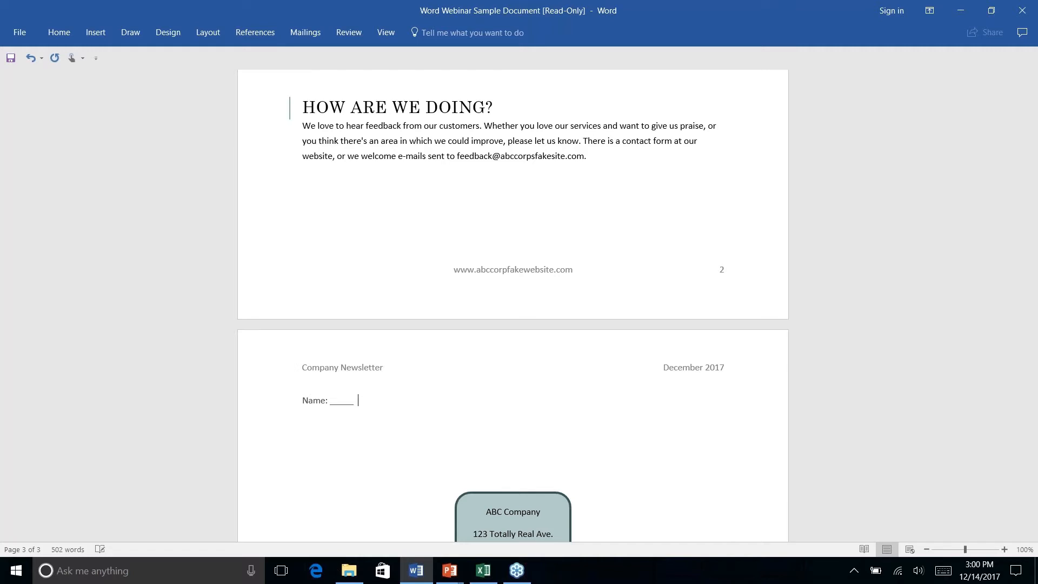
Step: Try to convert three hyphens after "Name:" into an automatic horizontal line, and clear the hyphens
text(---)
key(Return)
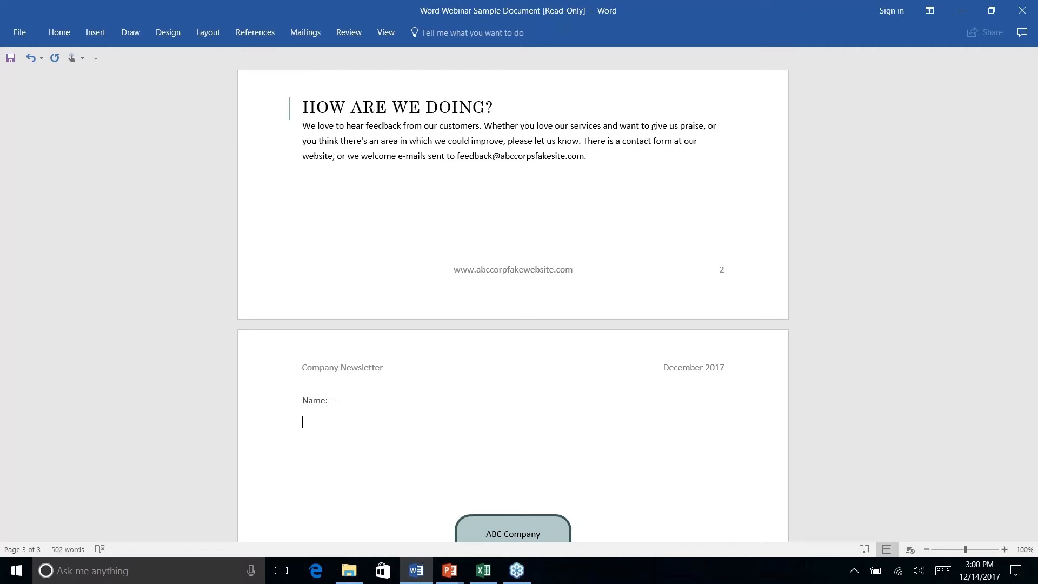
key(BackSpace)
key(BackSpace)
key(BackSpace)
key(BackSpace)
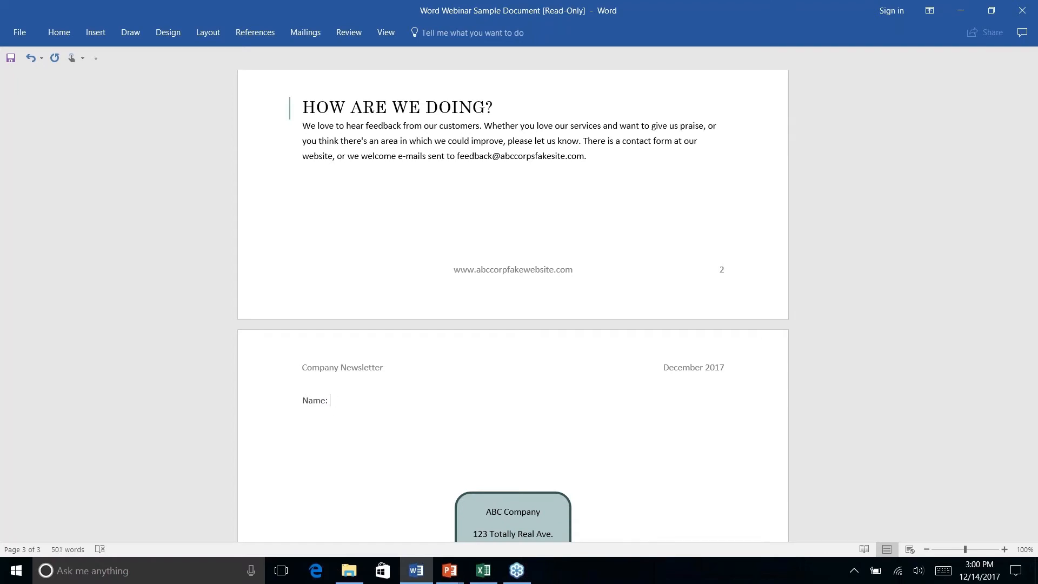
Step: Create an automatic full-width line under "Name:" from three hyphens, and fill in "My Names" above it
text(---)
key(Return)
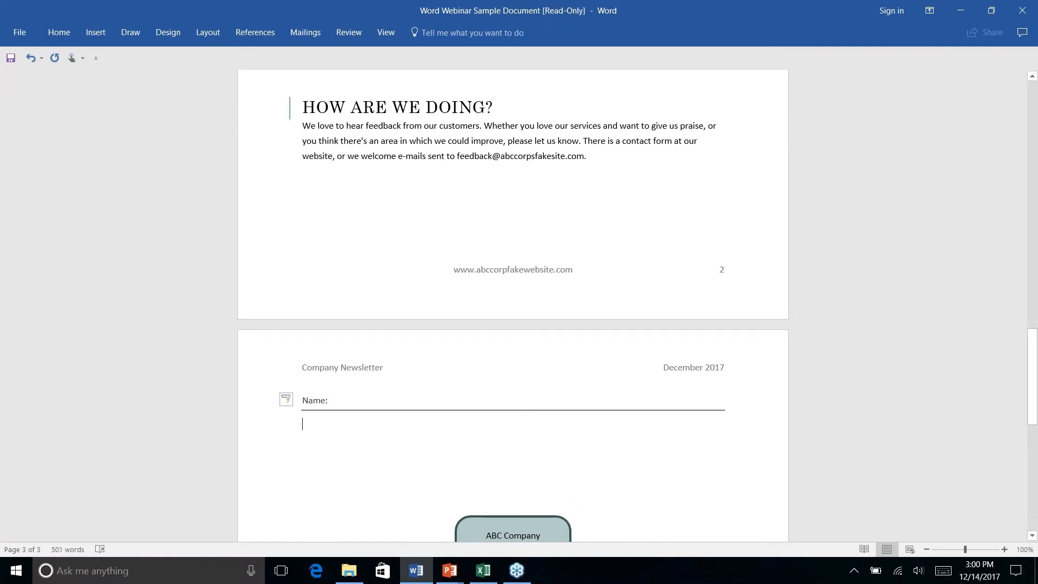
click(327, 400)
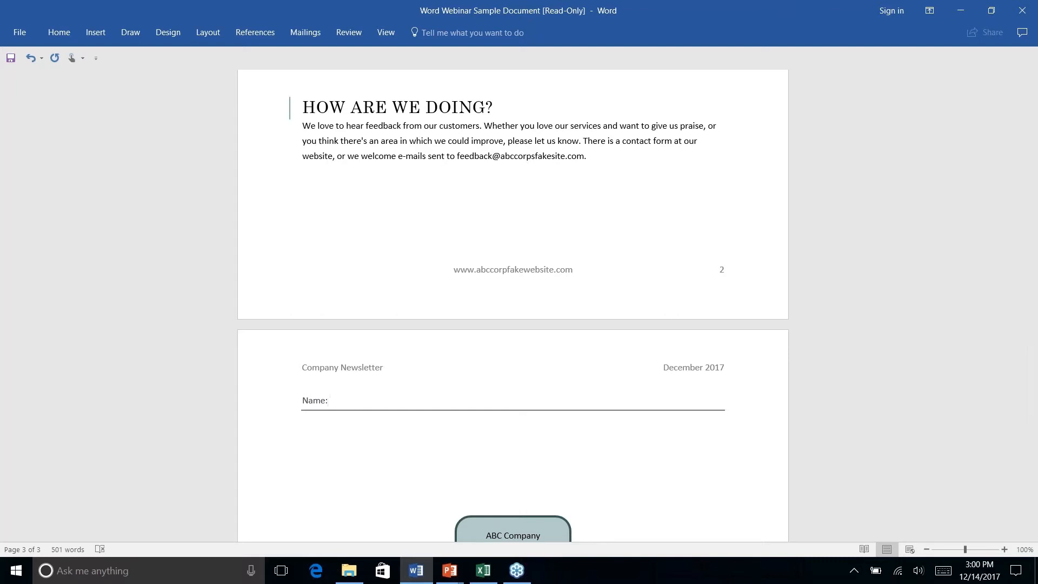
text(N)
key(BackSpace)
text(My Names)
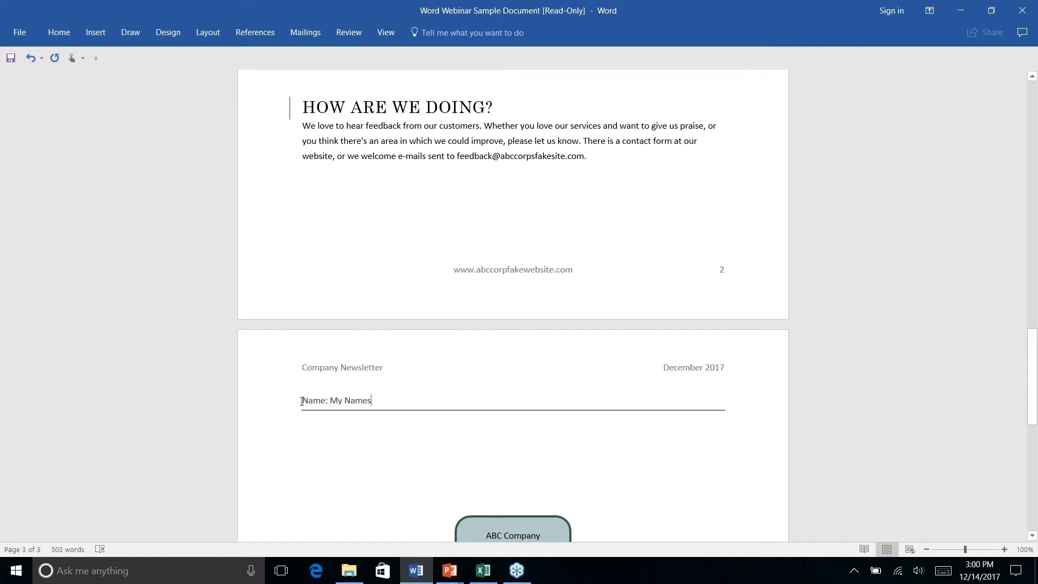
Step: Delete the filled-in "Name:" line together with its horizontal line from the start of page 3
drag(303, 400, 368, 425)
key(Delete)
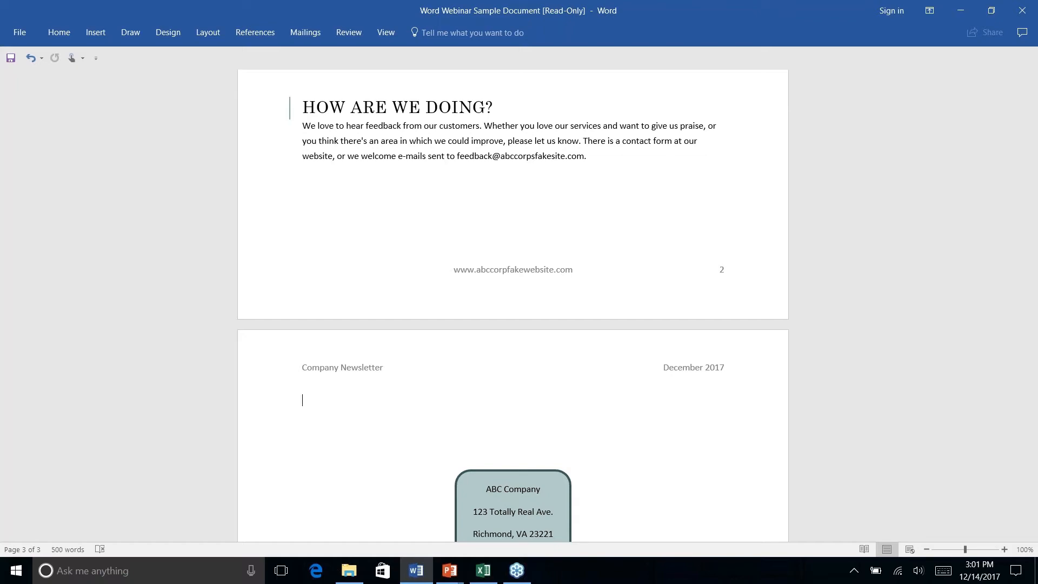
scroll(513, 305, down, 9)
Step: Start the Step-by-Step Mail Merge Wizard with the cursor placed before the newsletter title on page 1
scroll(513, 306, up, 20)
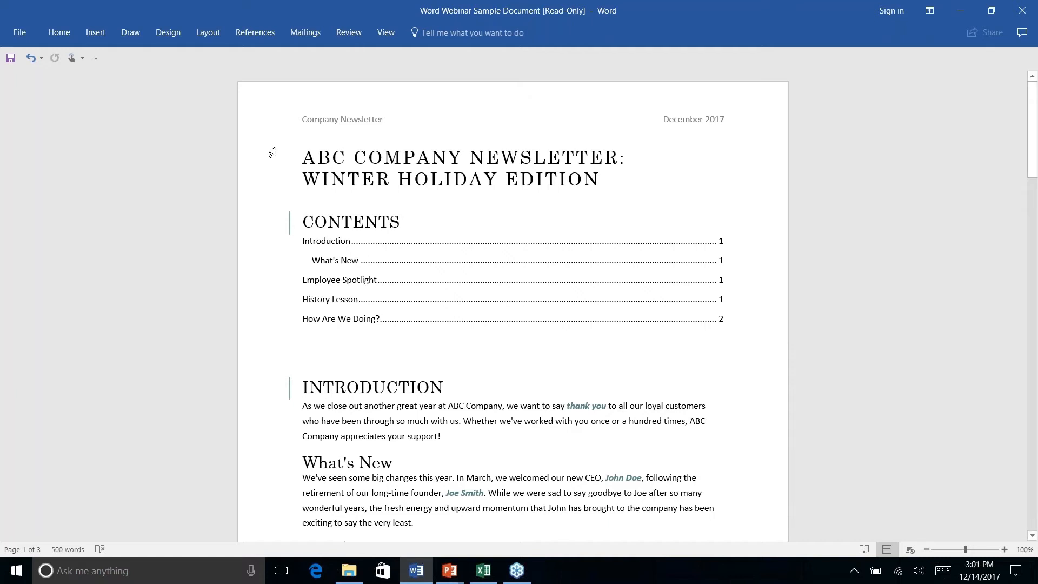
click(302, 160)
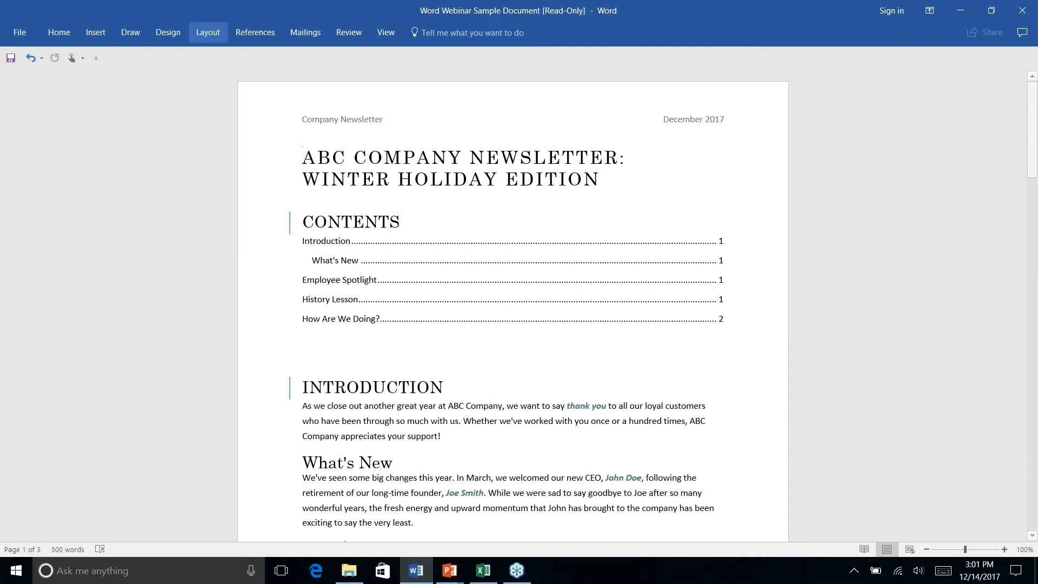
click(259, 34)
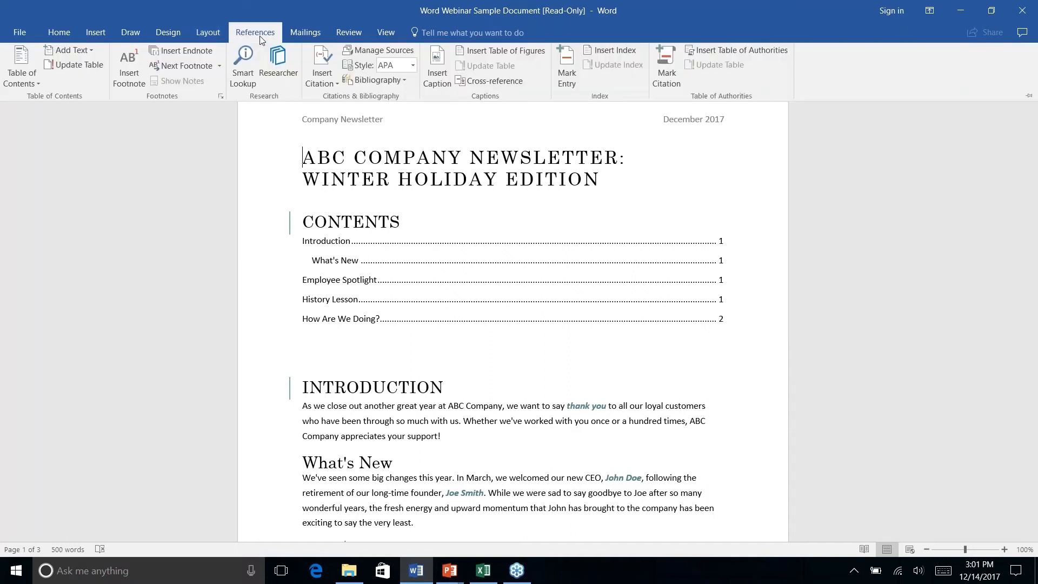
click(307, 34)
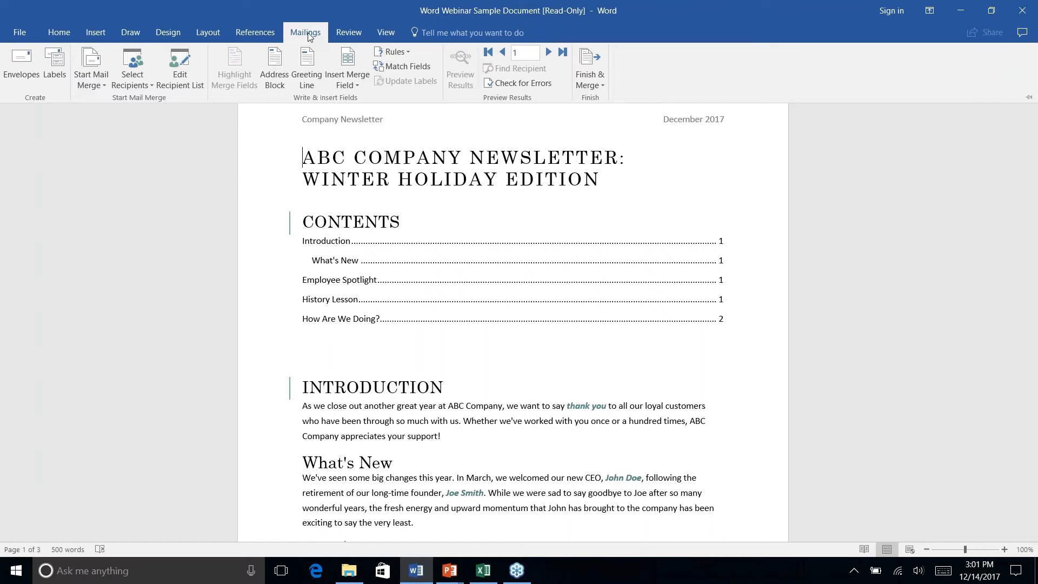
click(99, 86)
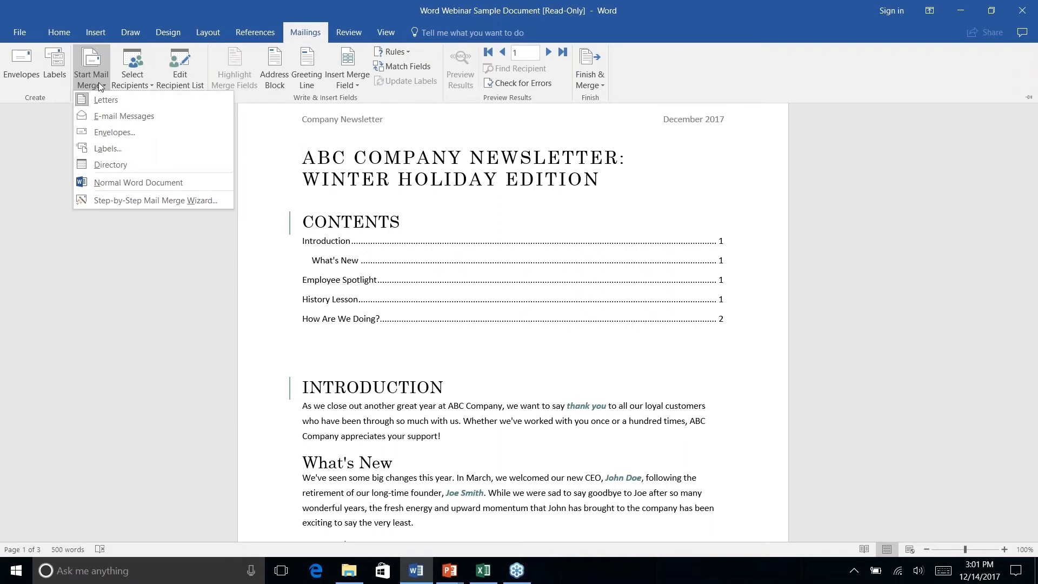
click(104, 200)
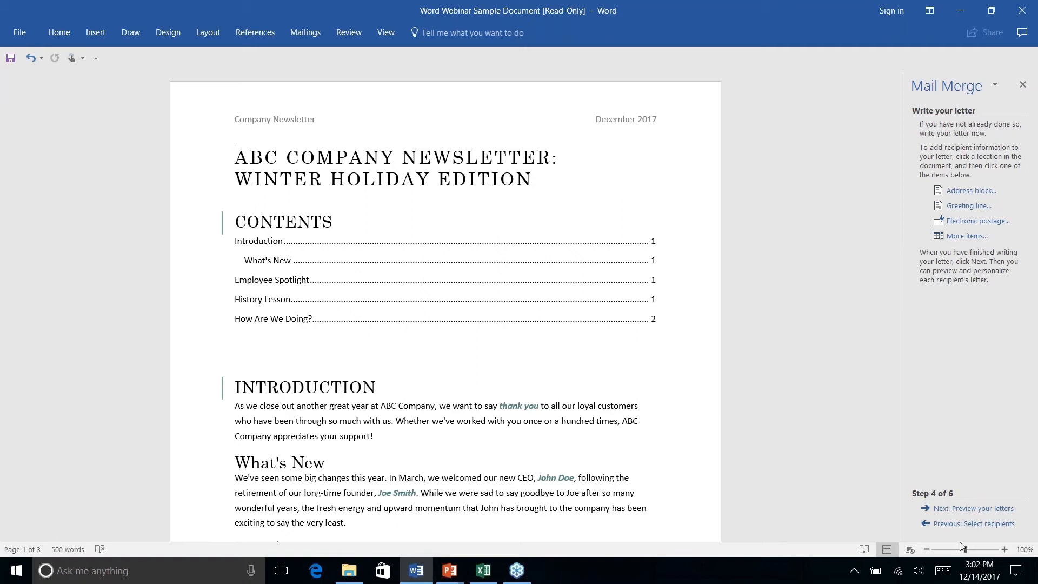
Step: Go back to the wizard's first stage and set up the merge as Letters using the current document
click(952, 524)
click(953, 524)
click(953, 525)
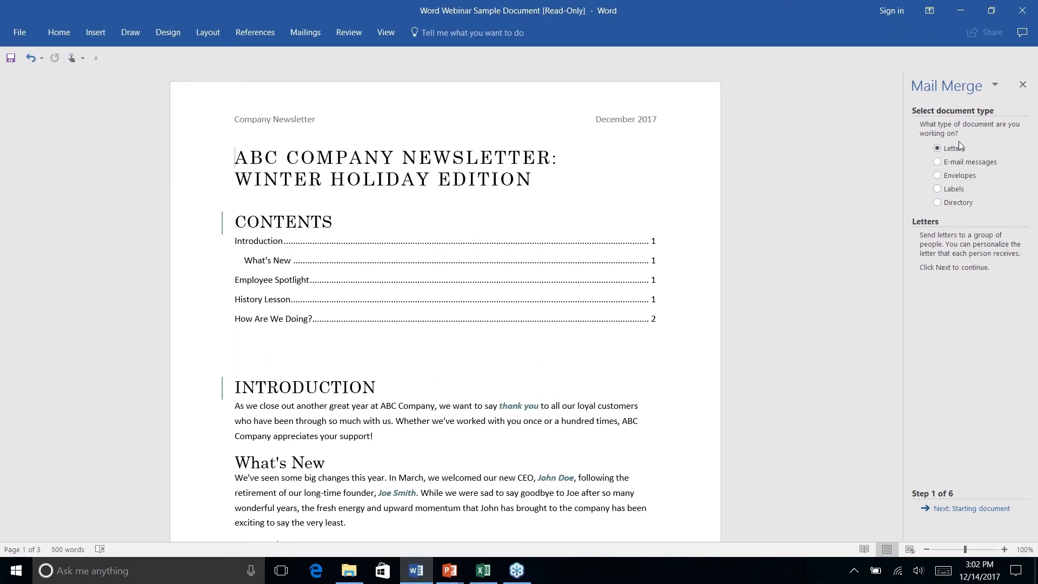
click(971, 509)
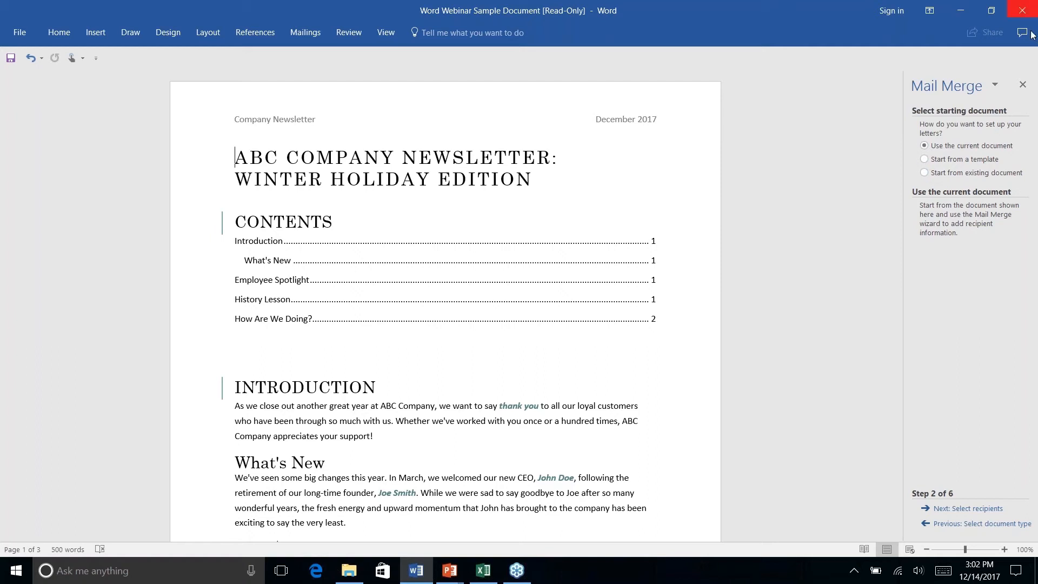
click(975, 509)
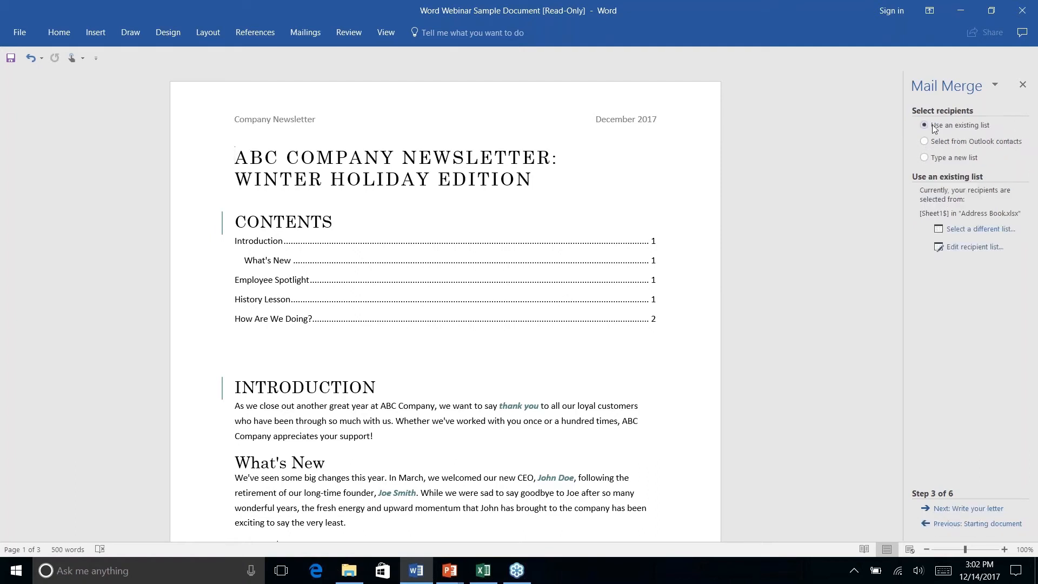
Step: Use Sheet1$ of the Address Book workbook in Documents as the recipient list, with headers in the first row and all recipients included
click(963, 230)
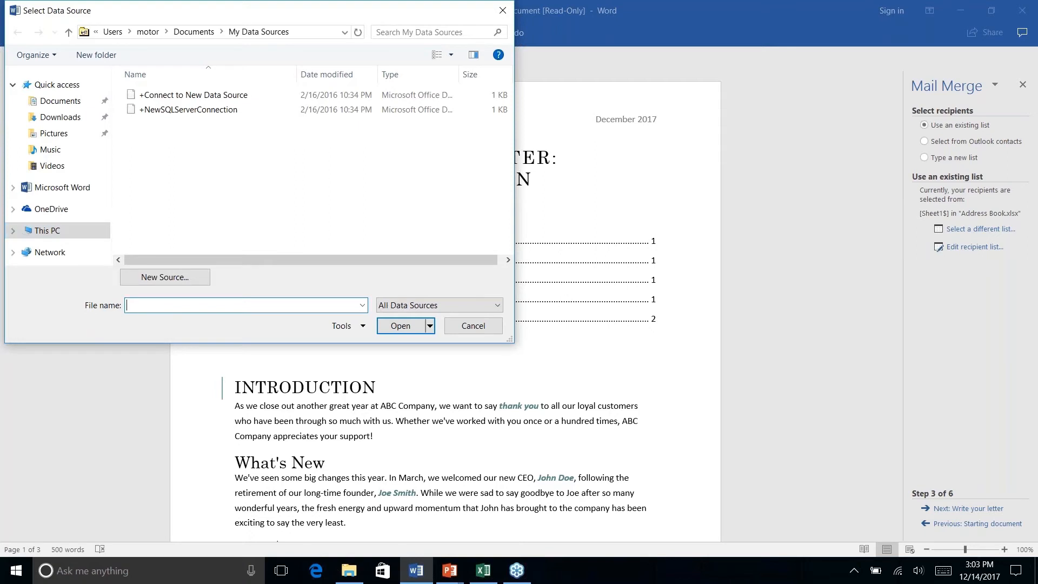
click(55, 101)
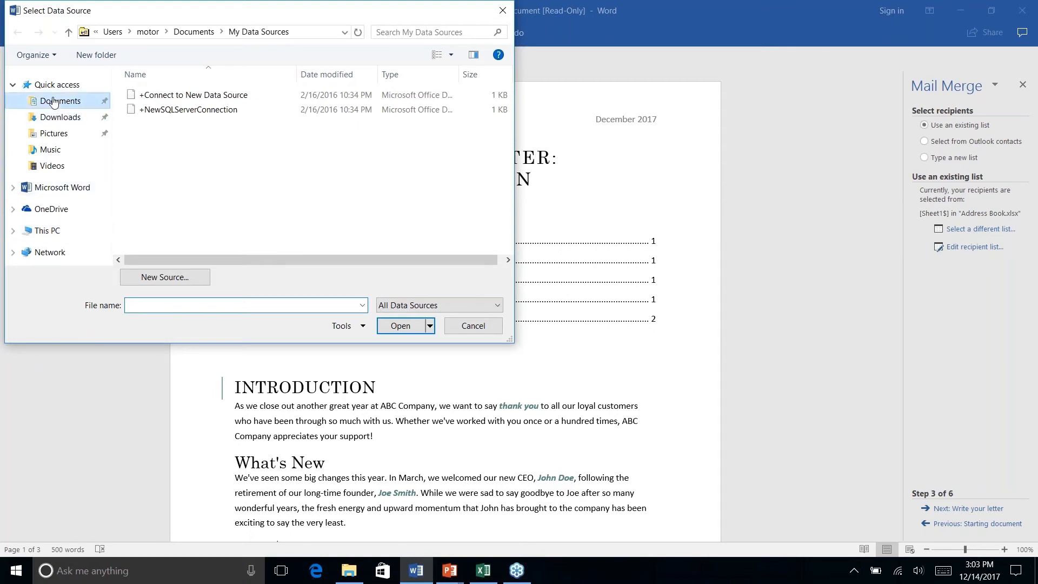
click(154, 128)
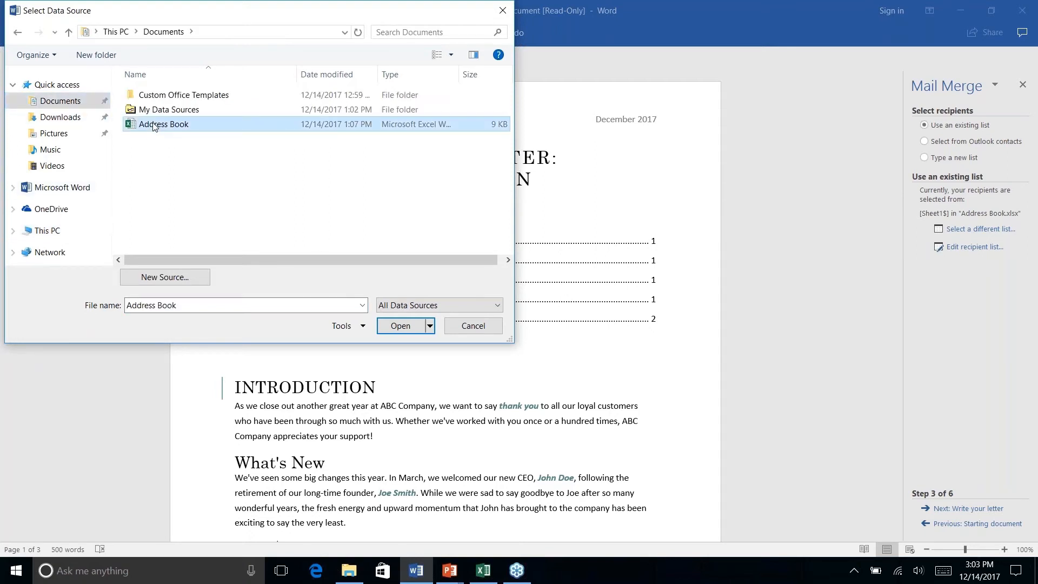
click(394, 328)
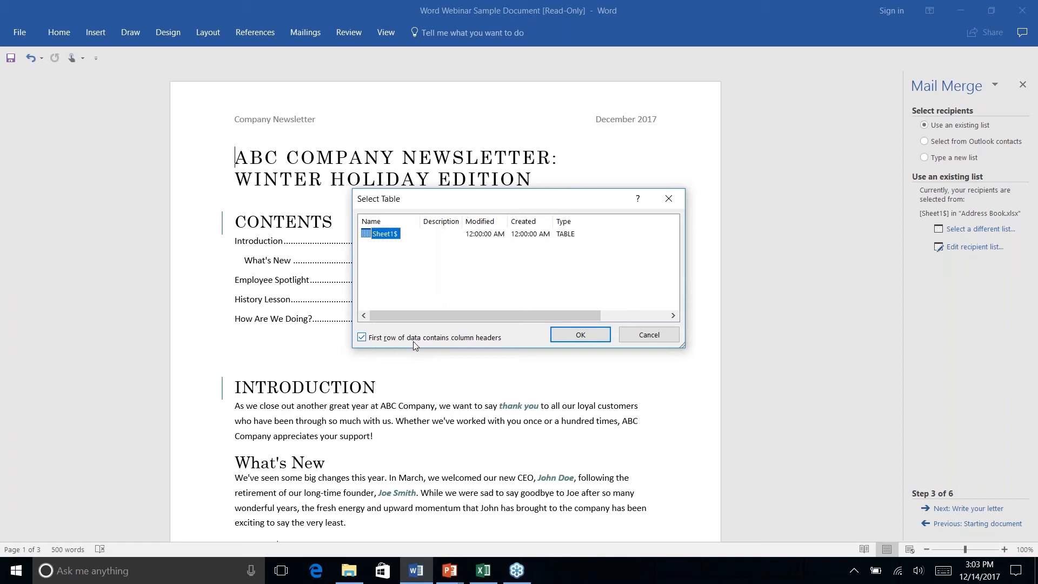
click(573, 338)
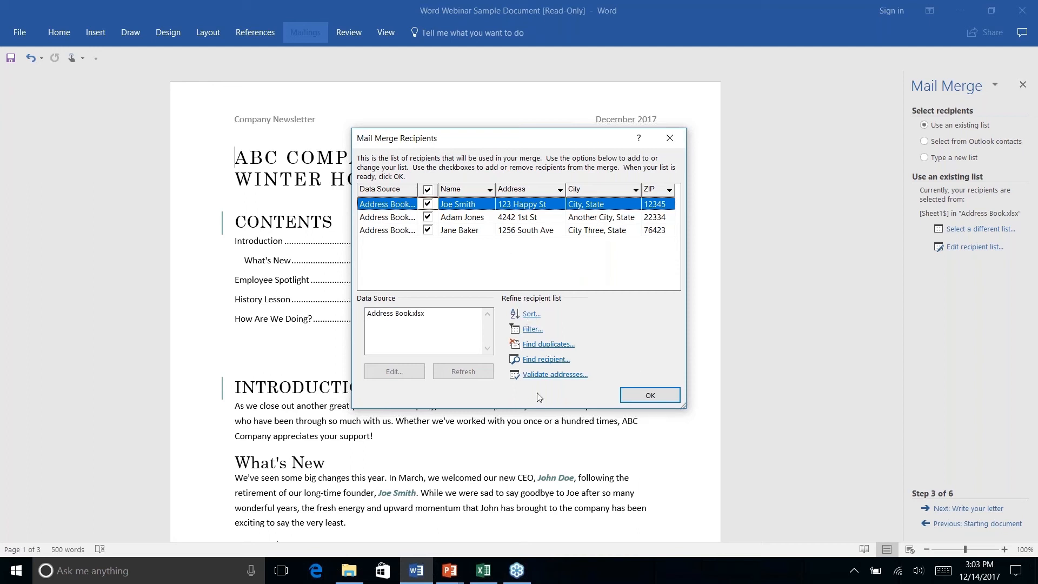
click(653, 396)
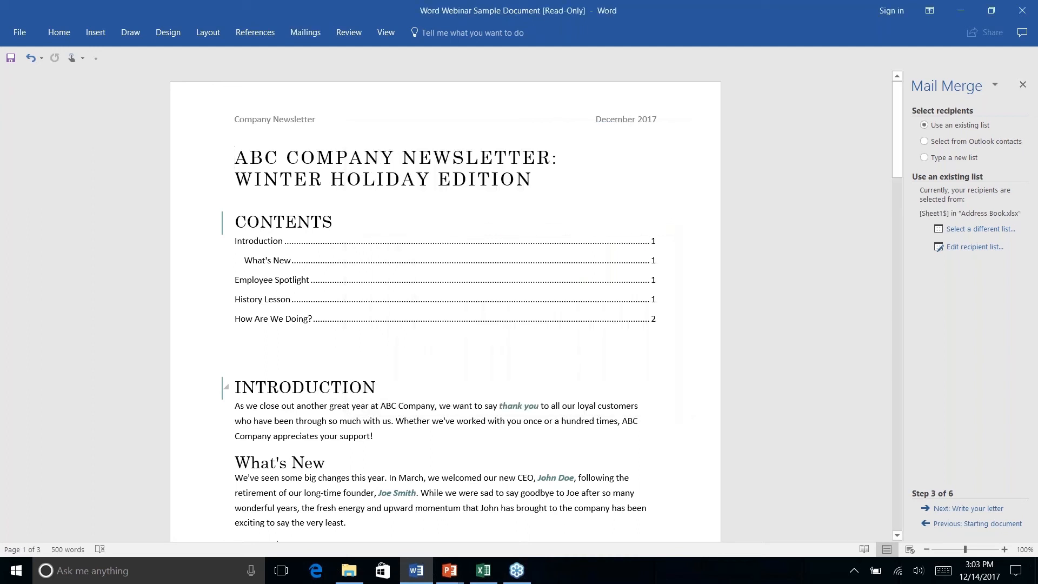
Step: Insert an address block with the recipient's name and postal address before the newsletter title
click(958, 509)
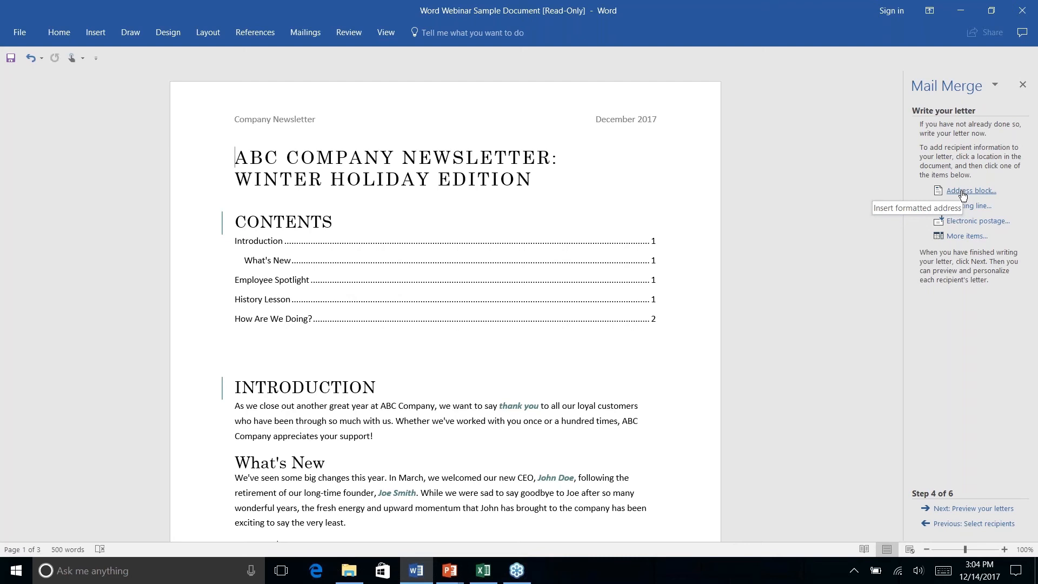
click(963, 195)
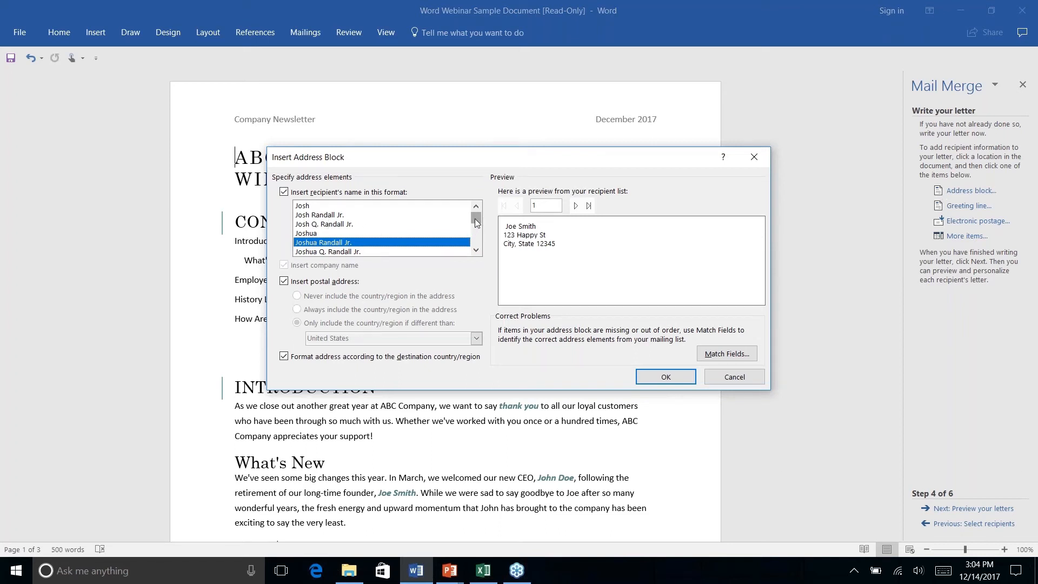
mouse_move(476, 222)
mouse_down()
mouse_move(476, 246)
mouse_move(474, 226)
mouse_up()
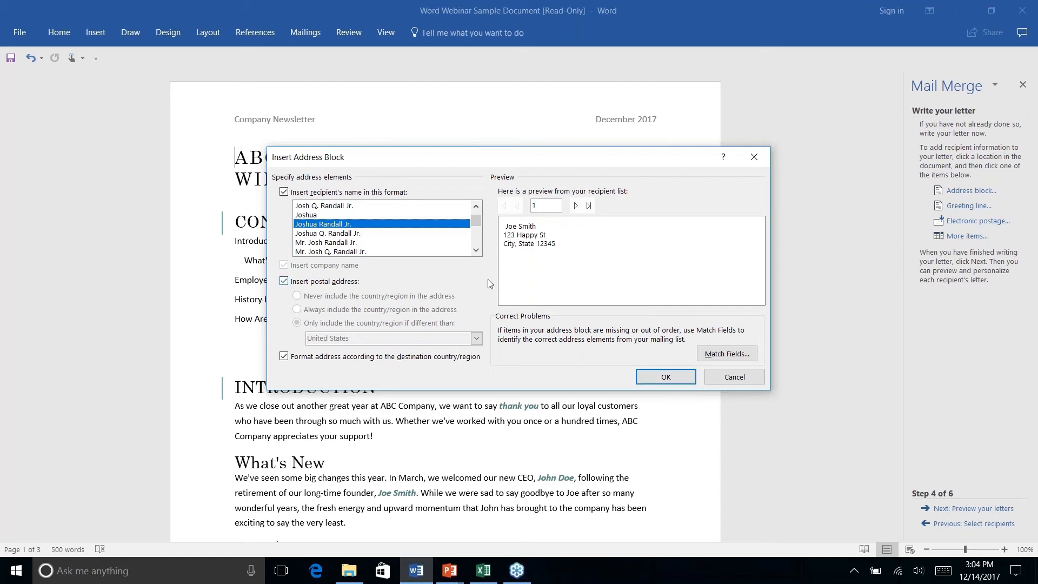
click(666, 378)
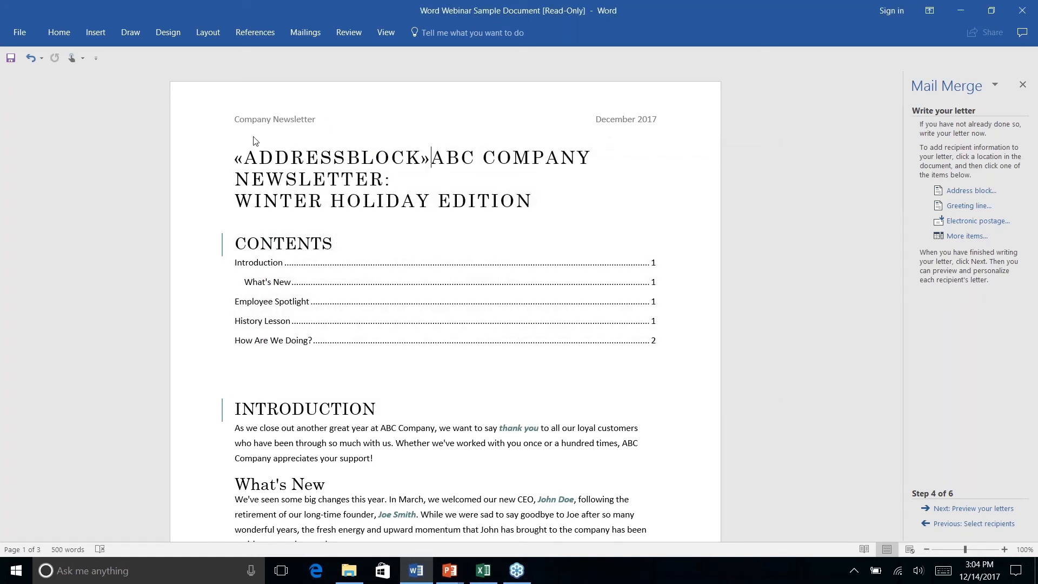
Step: Put the address block on its own line above the newsletter title
drag(426, 159, 235, 158)
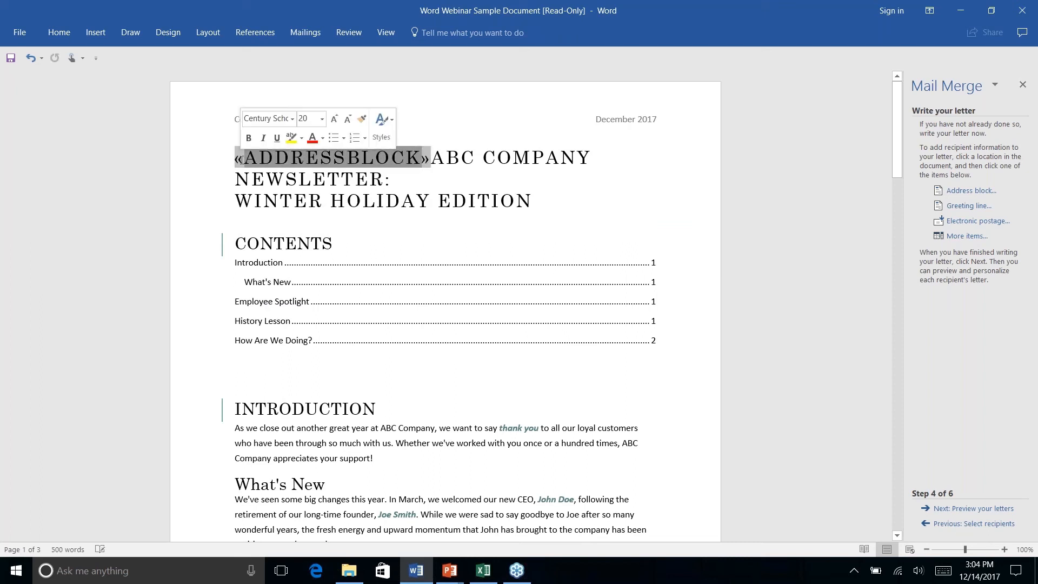
click(407, 164)
click(430, 158)
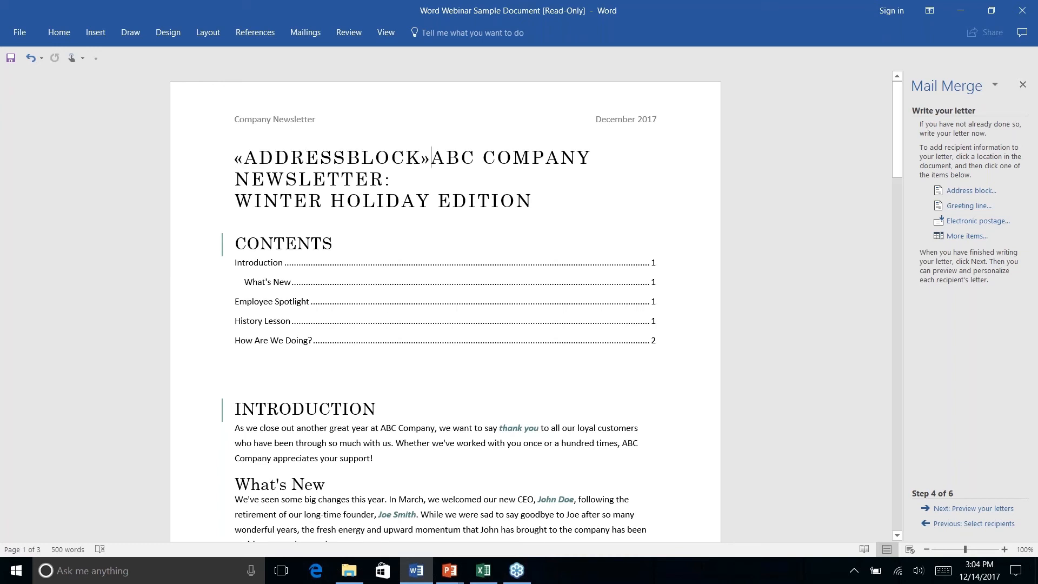
key(Return)
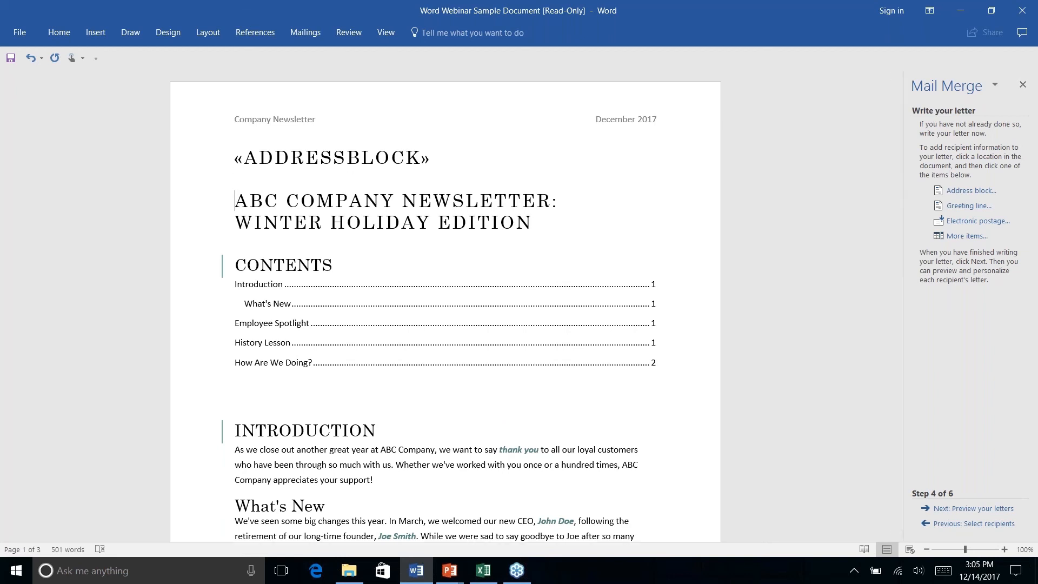
Step: Preview the merged address block for the first recipient and advance the wizard to completing the merge
click(979, 510)
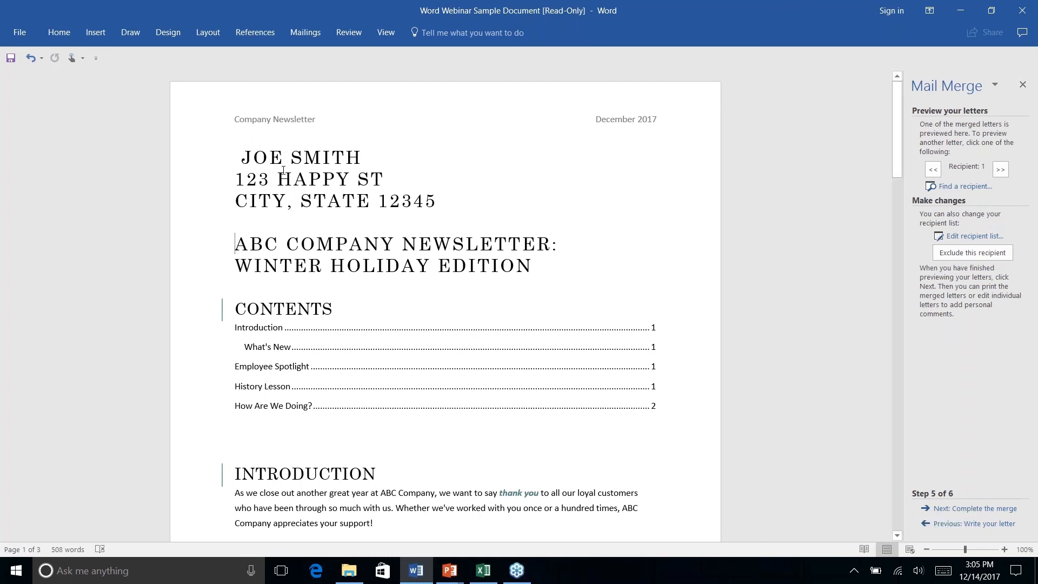
click(385, 178)
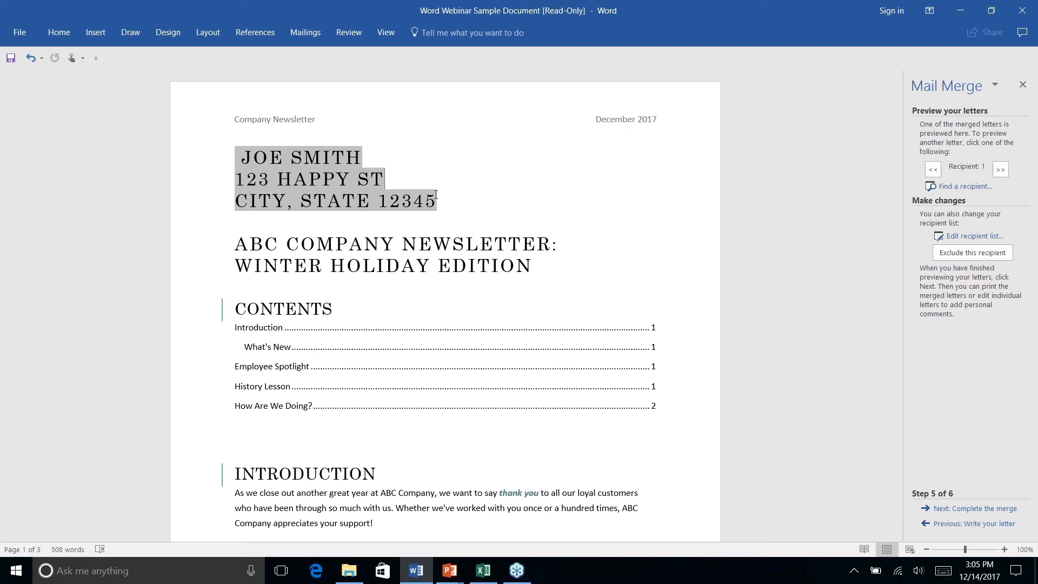
click(973, 508)
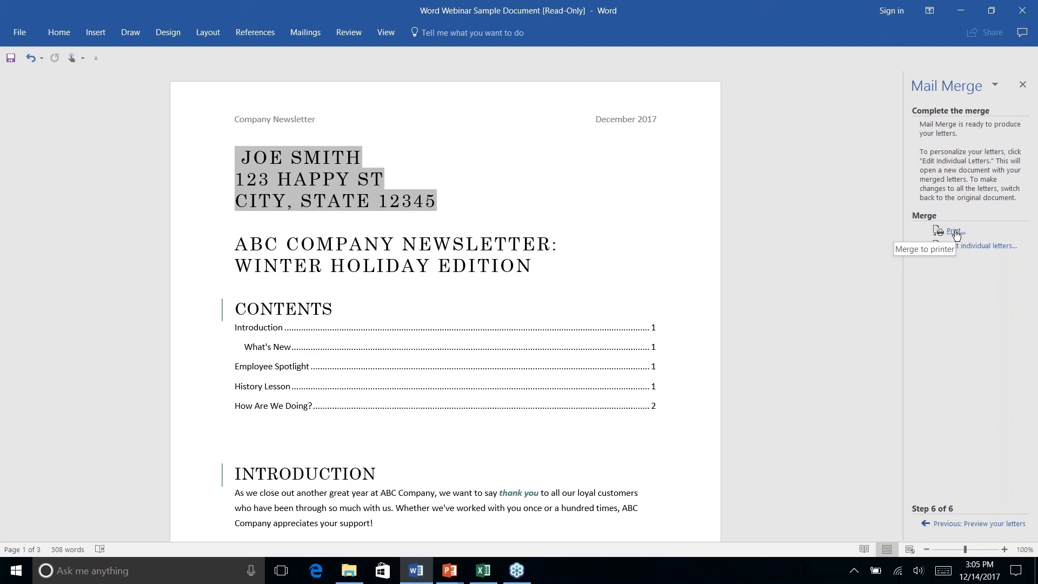
key(alt+Tab)
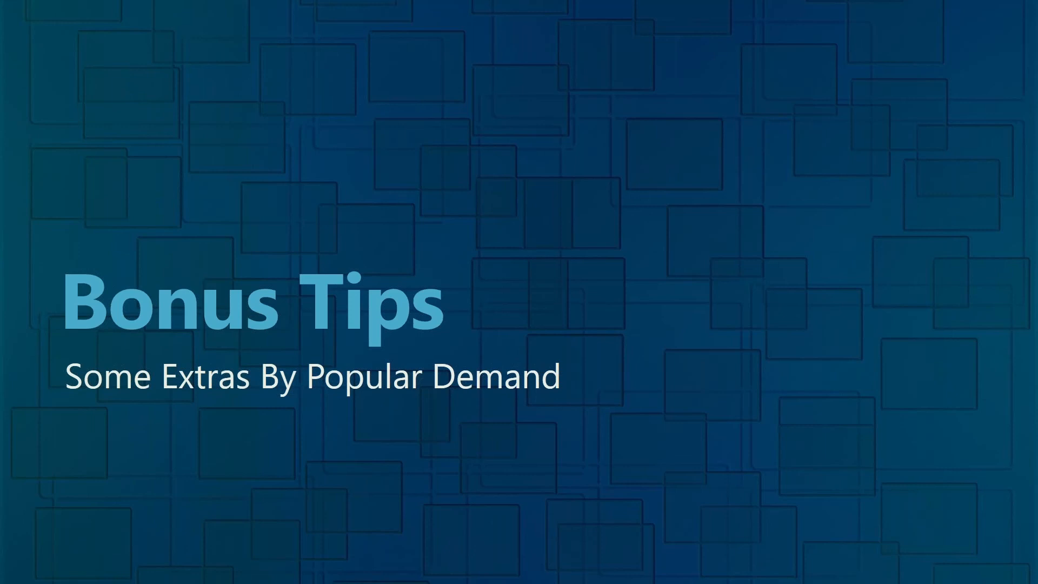
key(Right)
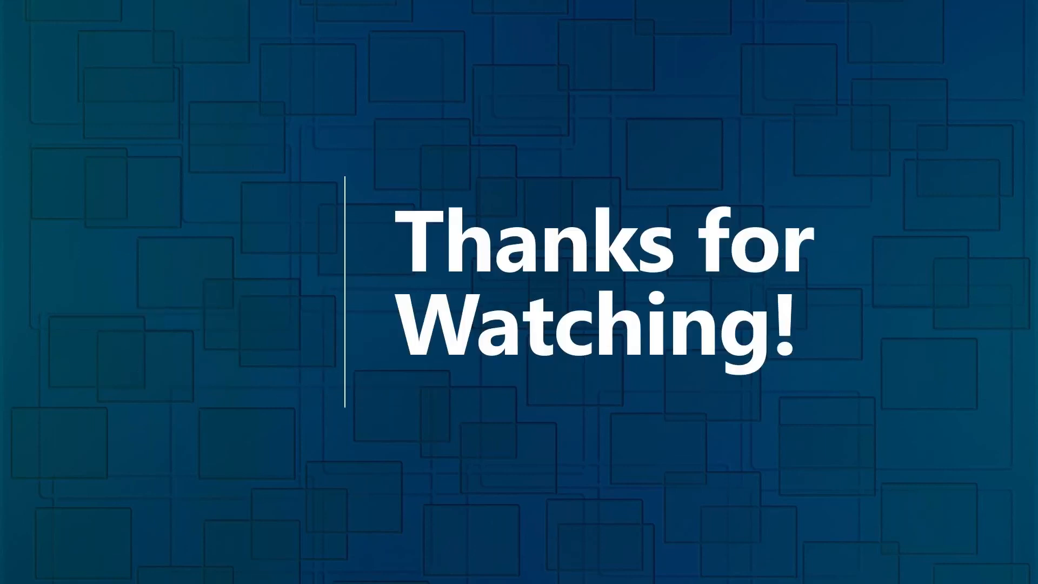